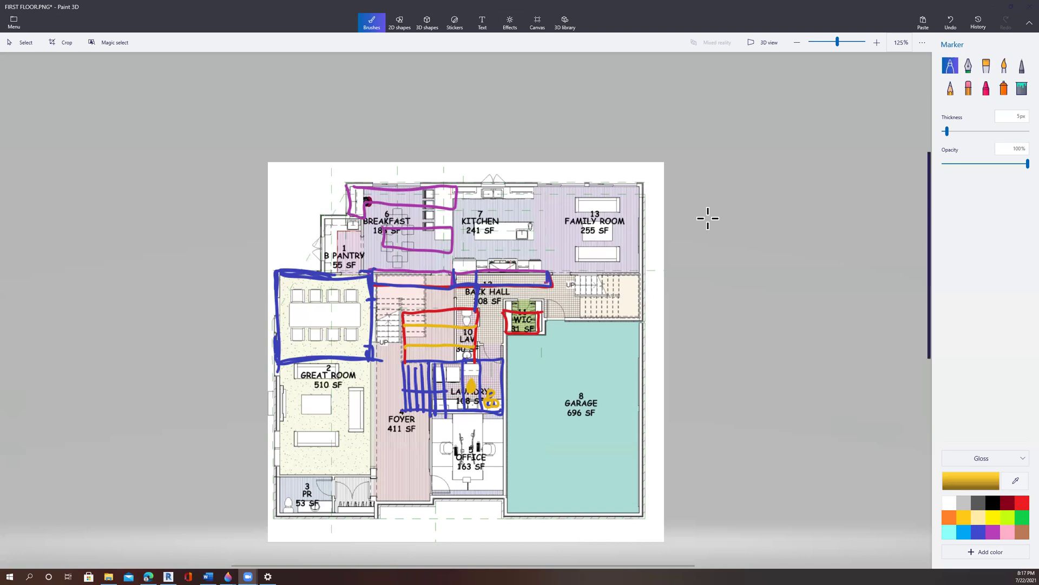
- Switch to Revit and examine the first floor plan around the kitchen, main stair, lavatory and walk-in closet
left_click(168, 576)
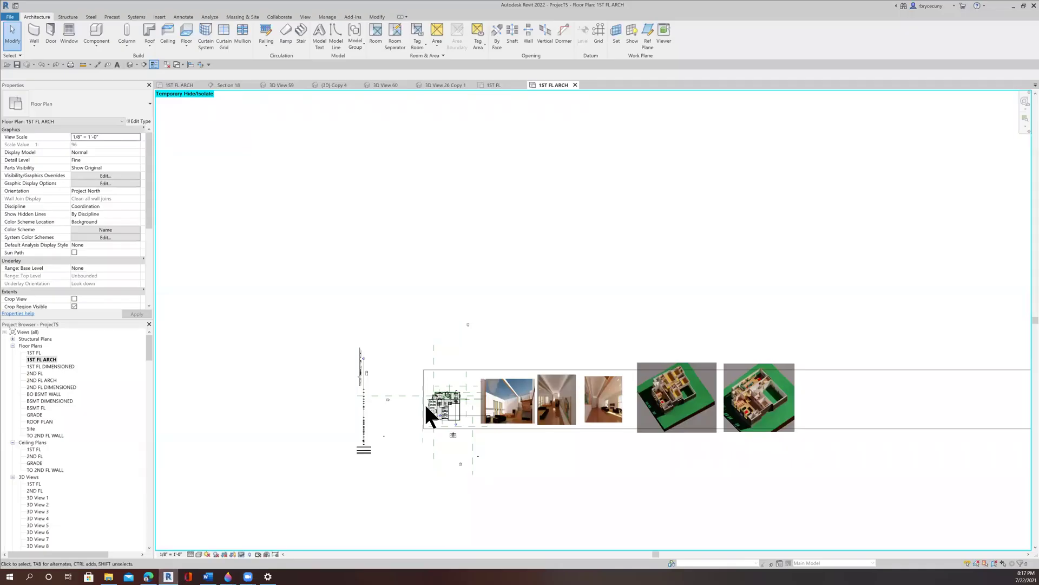
scroll(433, 395, "up", 5)
scroll(452, 384, "up", 3)
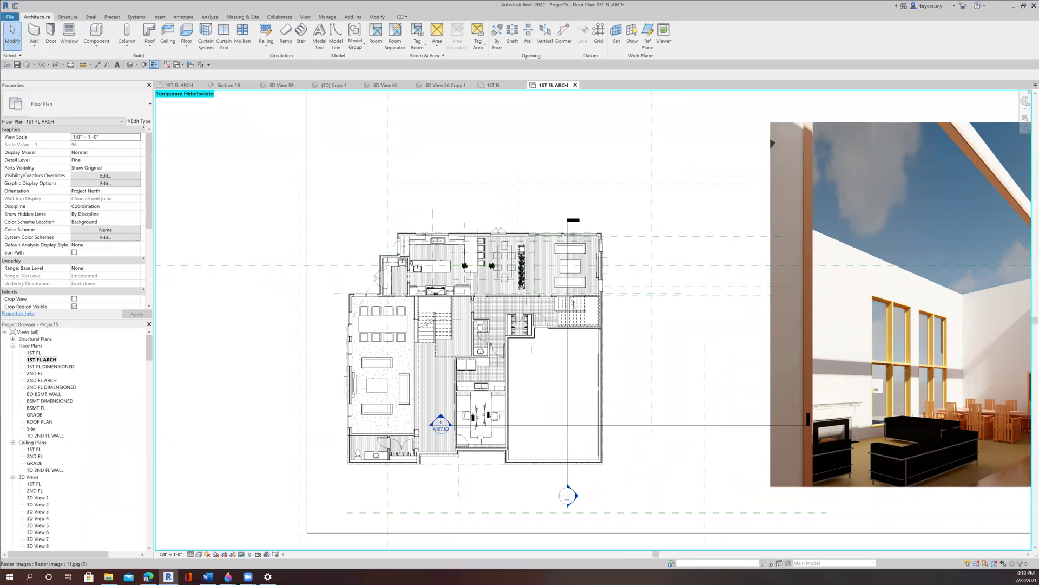
scroll(478, 256, "up", 5)
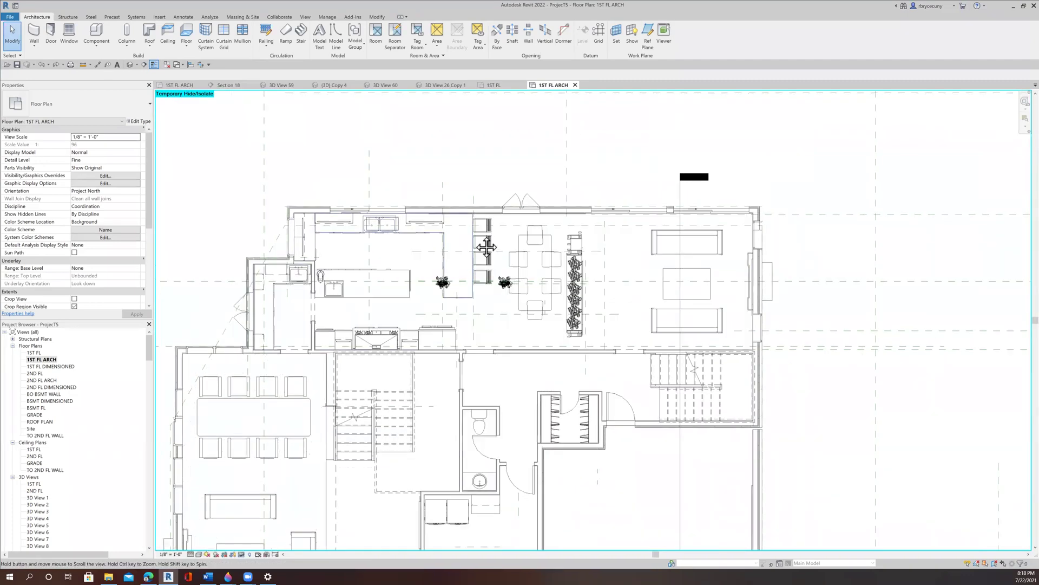
middle_click_drag(487, 250, 514, 186)
scroll(495, 219, "down", 2)
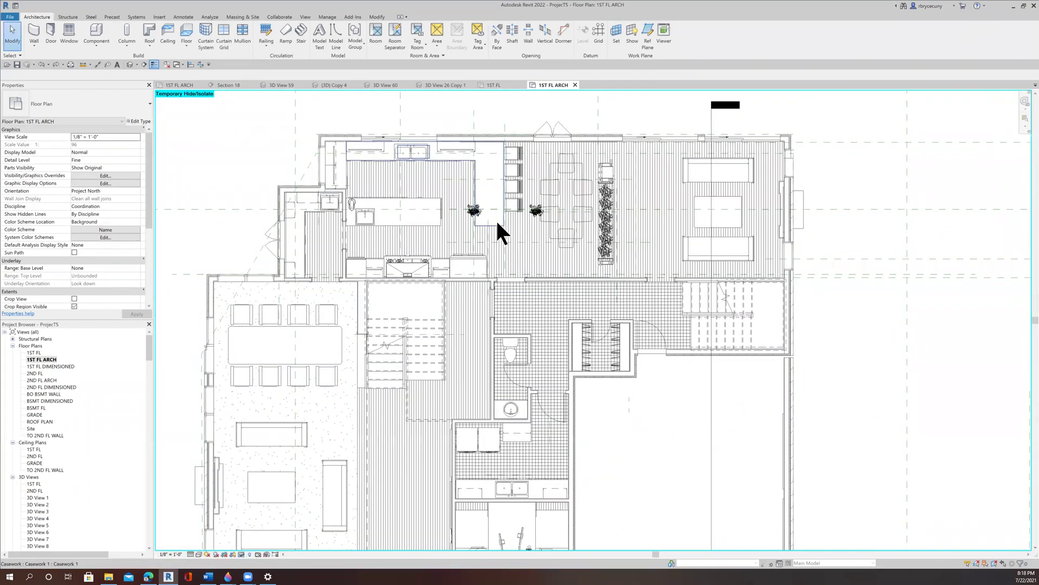
middle_click_drag(460, 210, 391, 214)
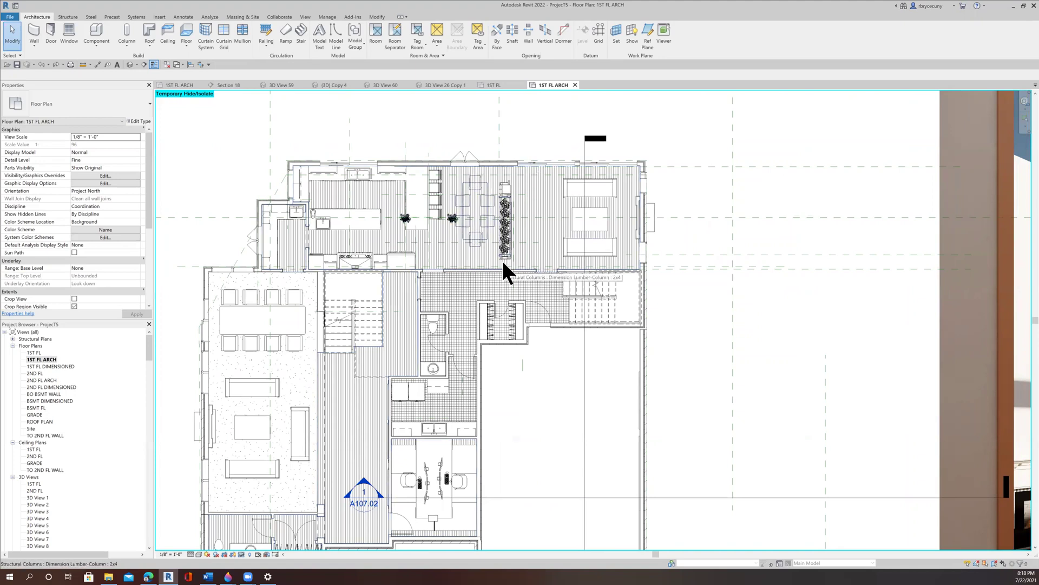
scroll(503, 262, "up", 1)
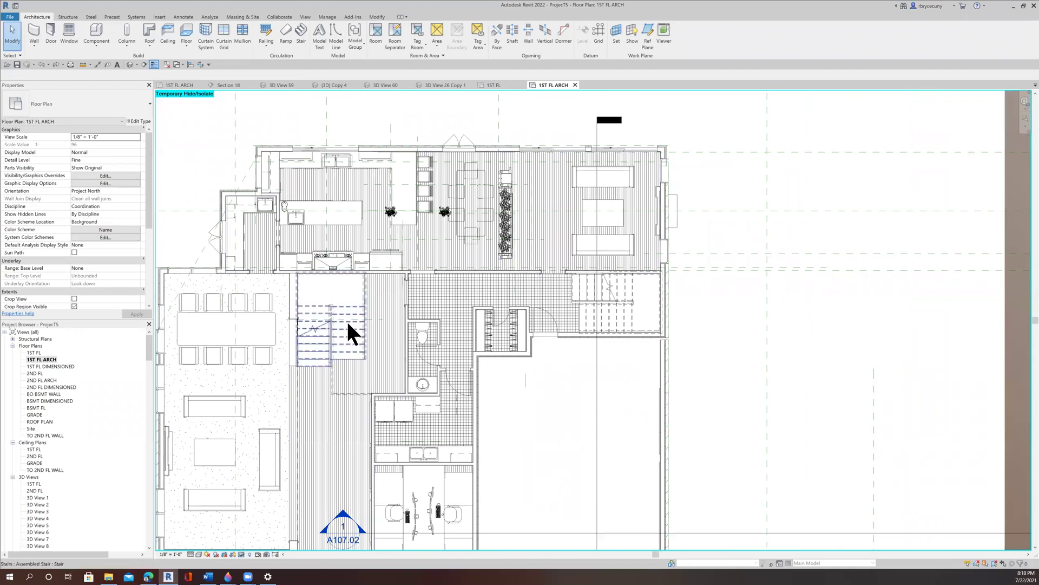
scroll(346, 319, "down", 1)
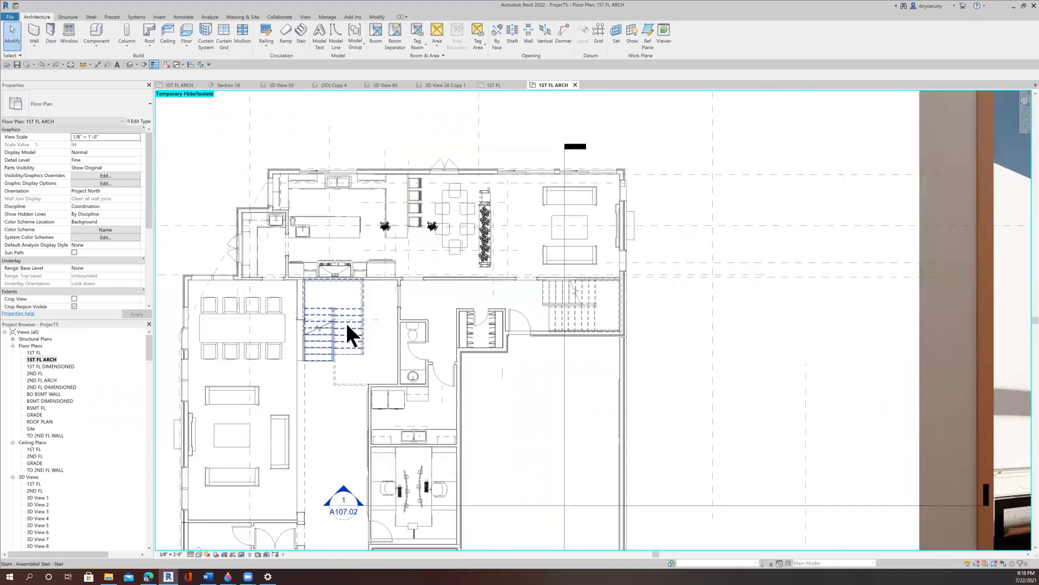
middle_click_drag(347, 320, 354, 261)
middle_click_drag(417, 351, 409, 322)
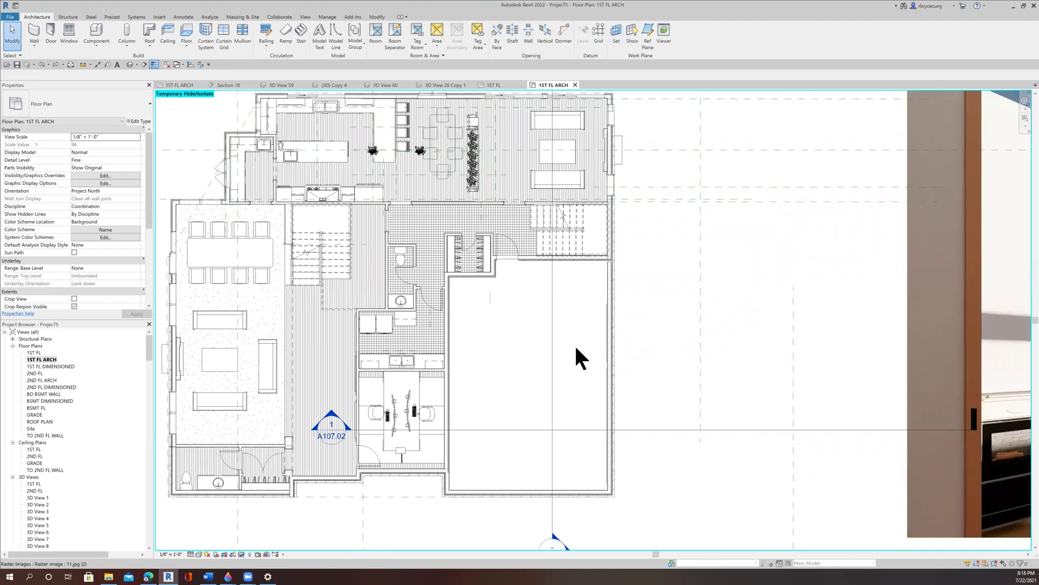
scroll(501, 254, "up", 4)
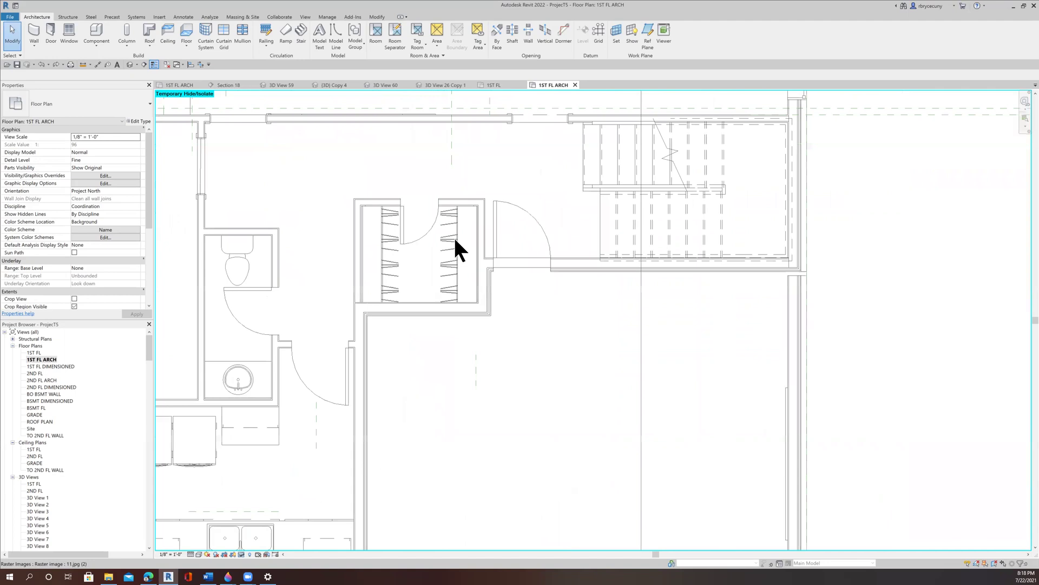
scroll(454, 241, "down", 3)
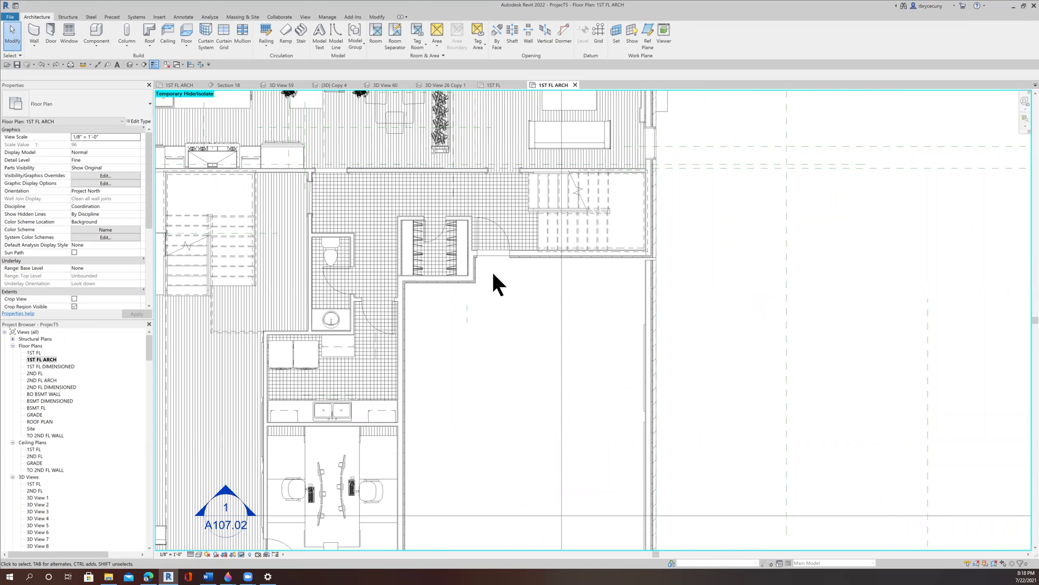
- Turn off the visibility of the Floors category in the 1ST FL ARCH plan
key("v")
key("v")
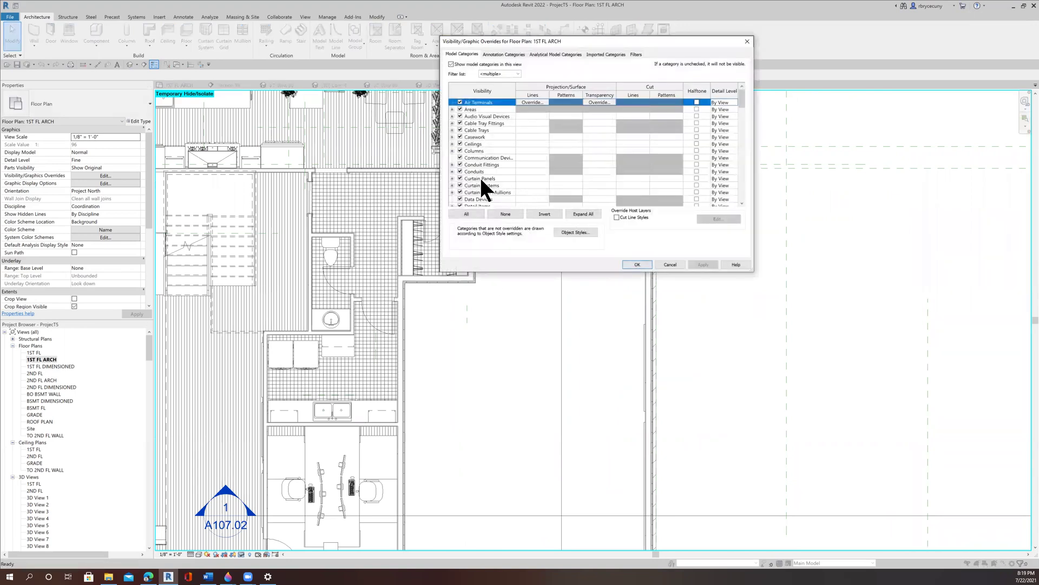
key("f")
scroll(467, 185, "down", 2)
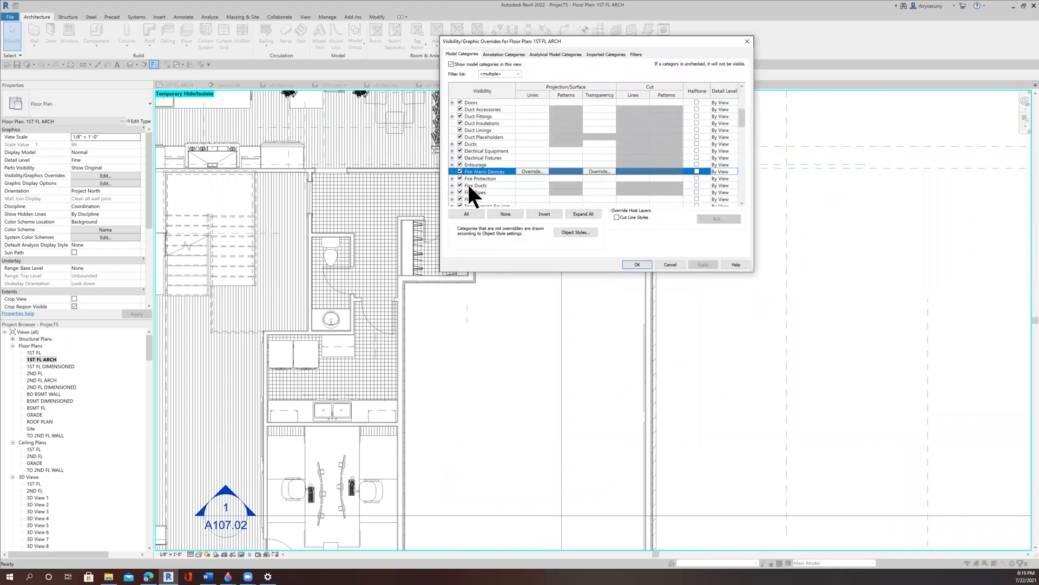
left_click(460, 185)
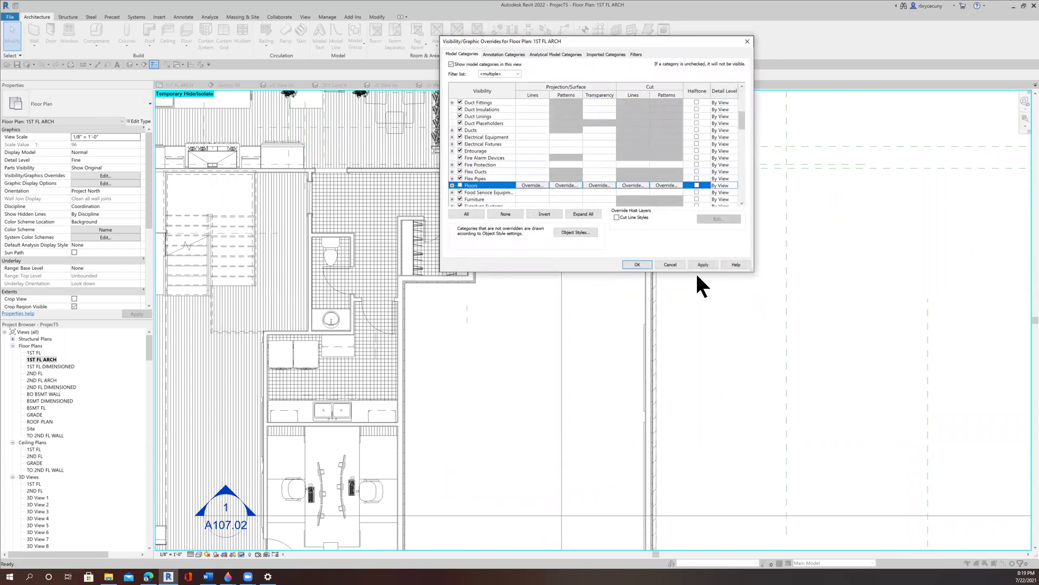
left_click(639, 264)
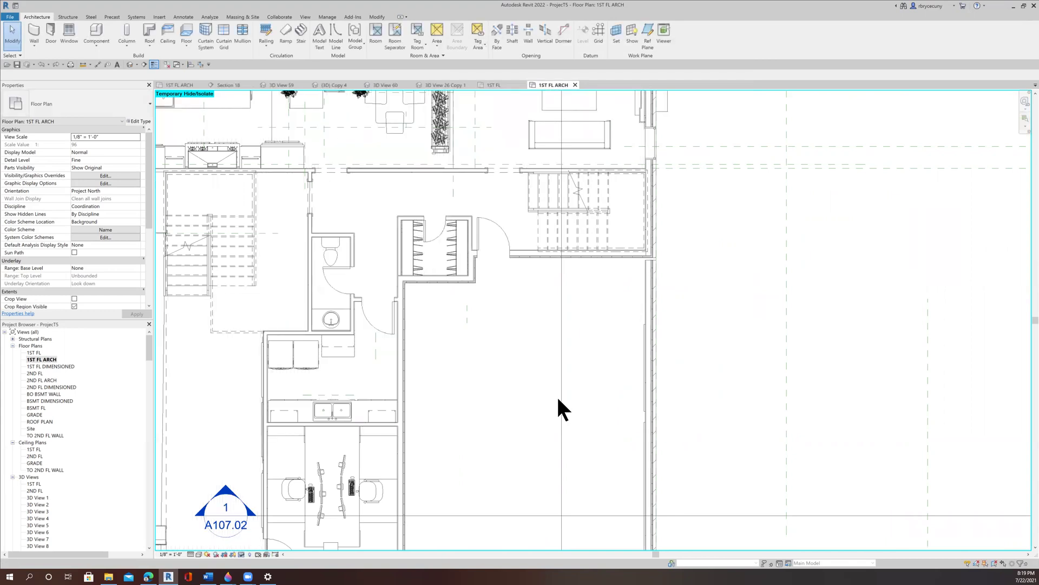
- Examine the walk-in closet and compare it with the marked-up floor plan in Paint 3D, returning to Revit
scroll(524, 359, "down", 2)
scroll(466, 261, "up", 5)
scroll(522, 251, "up", 2)
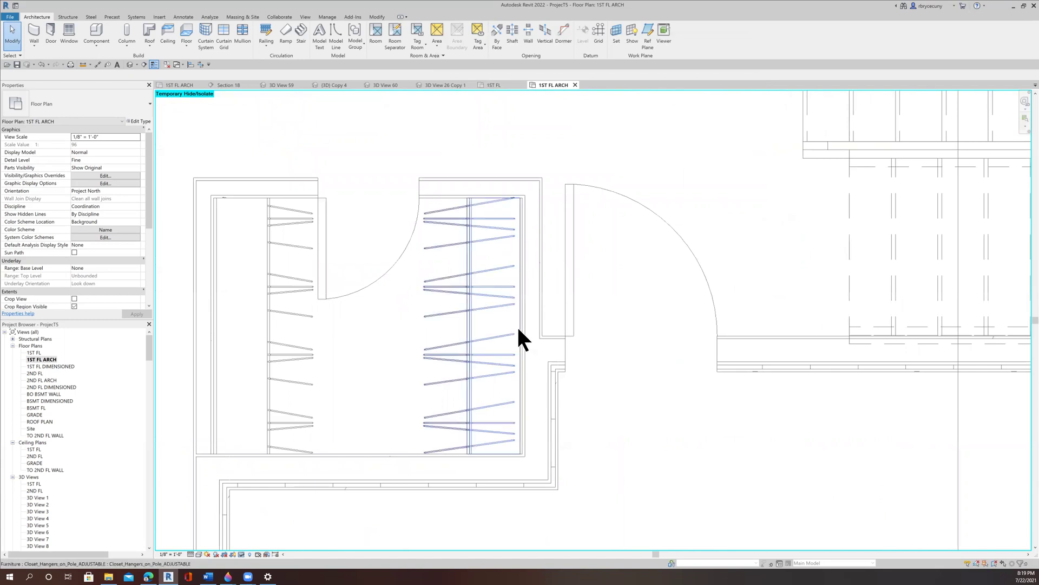
scroll(477, 298, "down", 1)
scroll(476, 299, "down", 2)
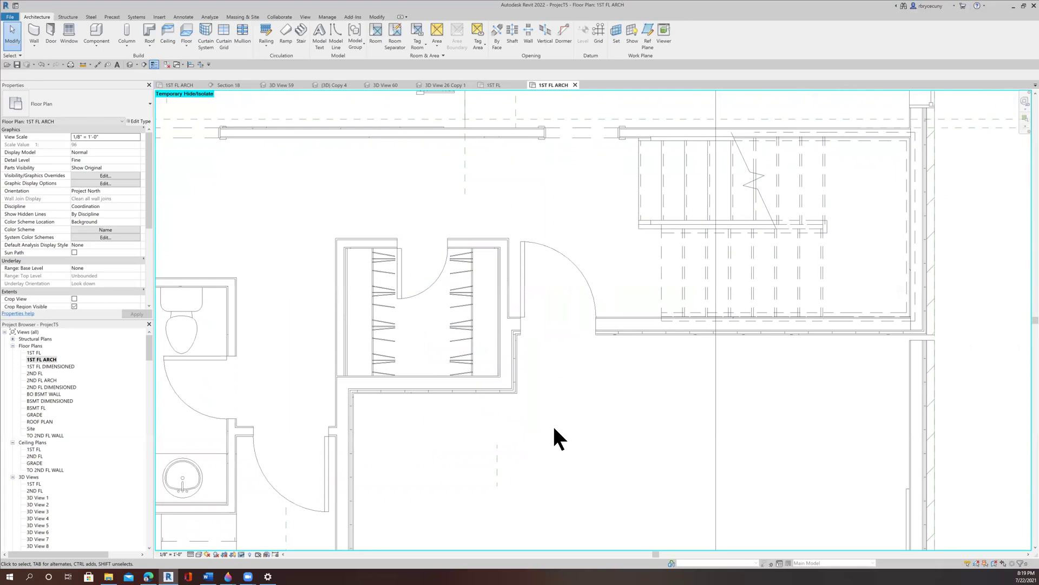
mouse_move(228, 575)
left_click(247, 543)
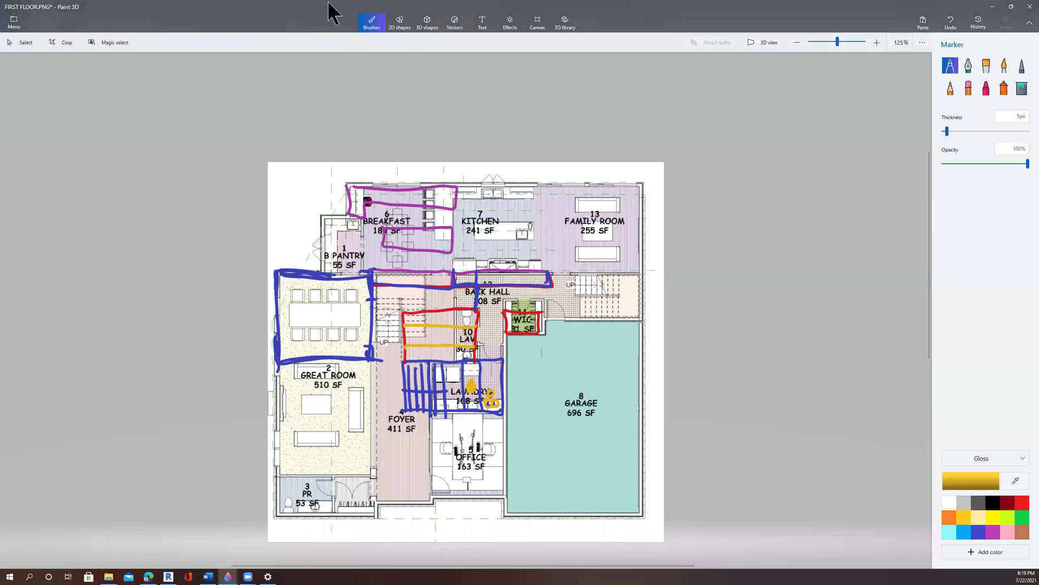
key("alt+Tab")
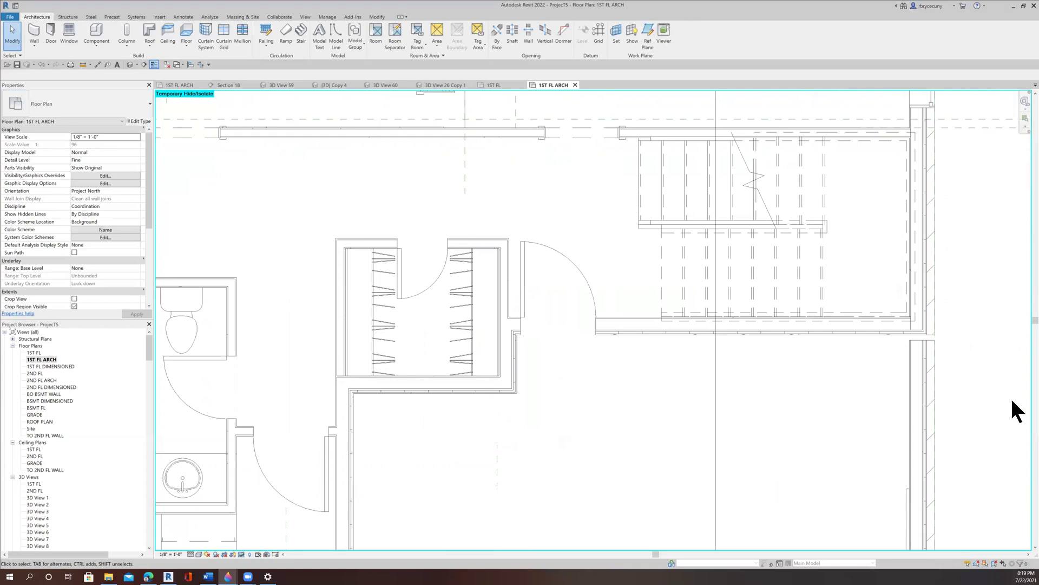
- Move the long interior wall between the kitchen and back hall 2 feet toward the back hall, unjoining the conflicting elements
scroll(477, 291, "down", 3)
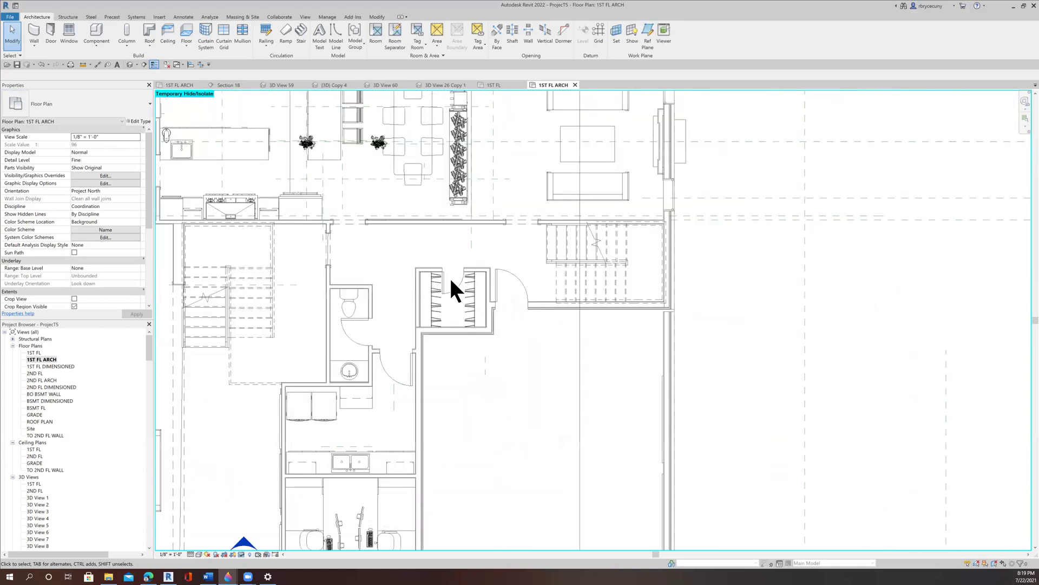
scroll(437, 221, "up", 1)
left_click(440, 225)
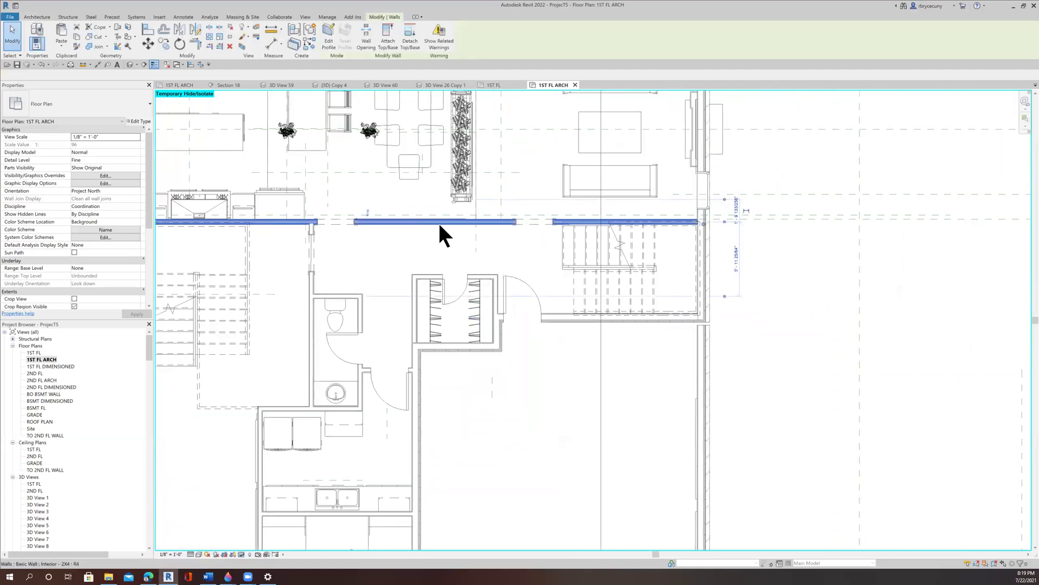
left_click(148, 42)
key("m")
key("v")
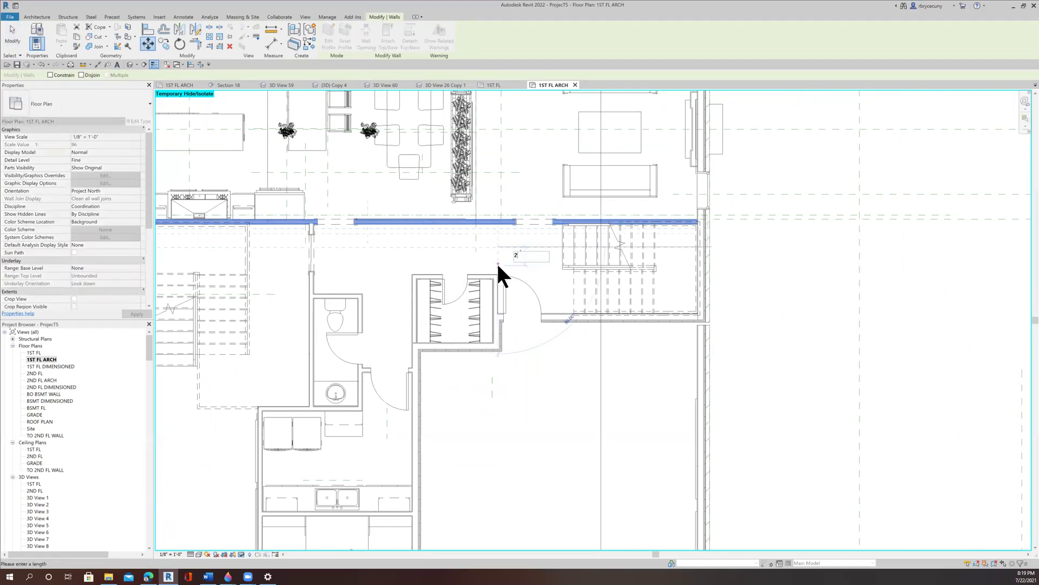
key("Return")
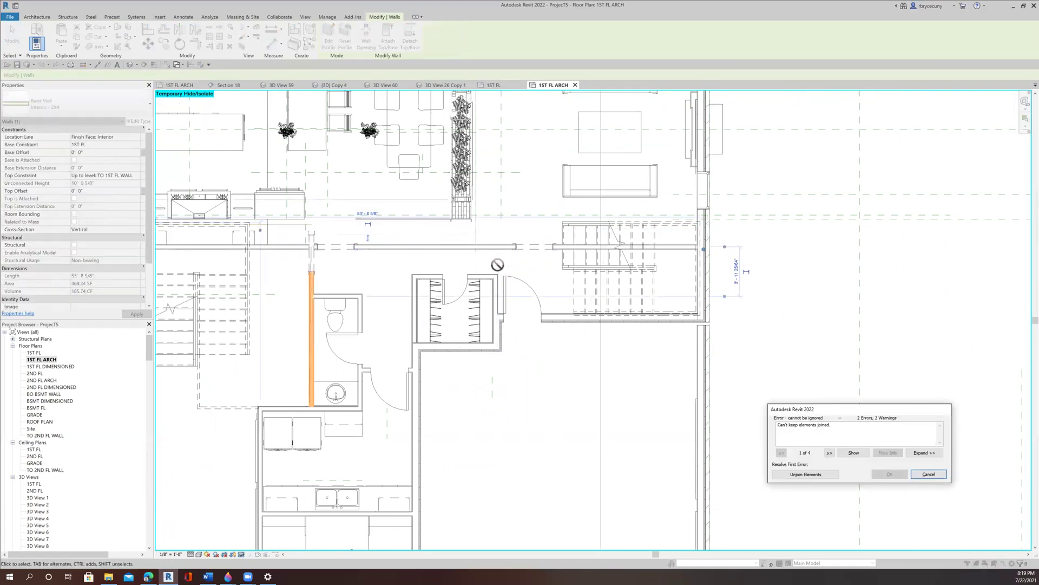
left_click(805, 474)
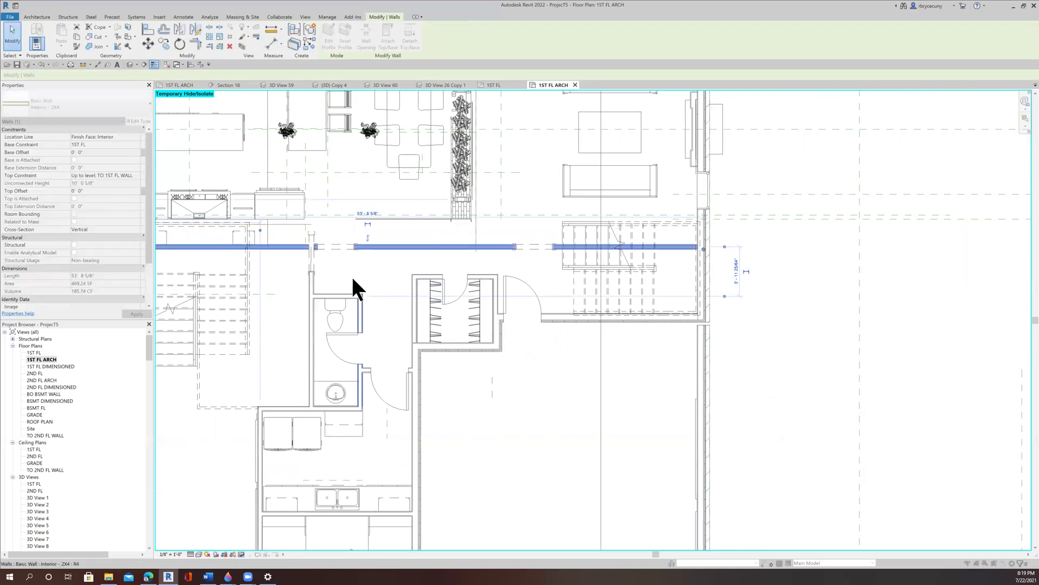
- Move the walk-in closet's door wall 2 feet toward the garage
scroll(363, 276, "up", 3)
left_click(475, 274)
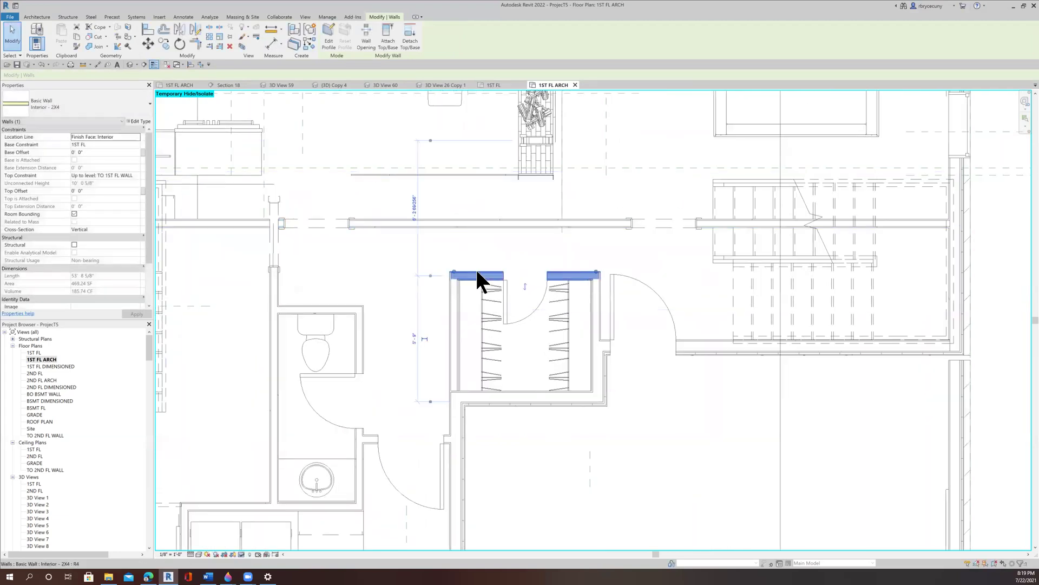
left_click(149, 45)
left_click(378, 272)
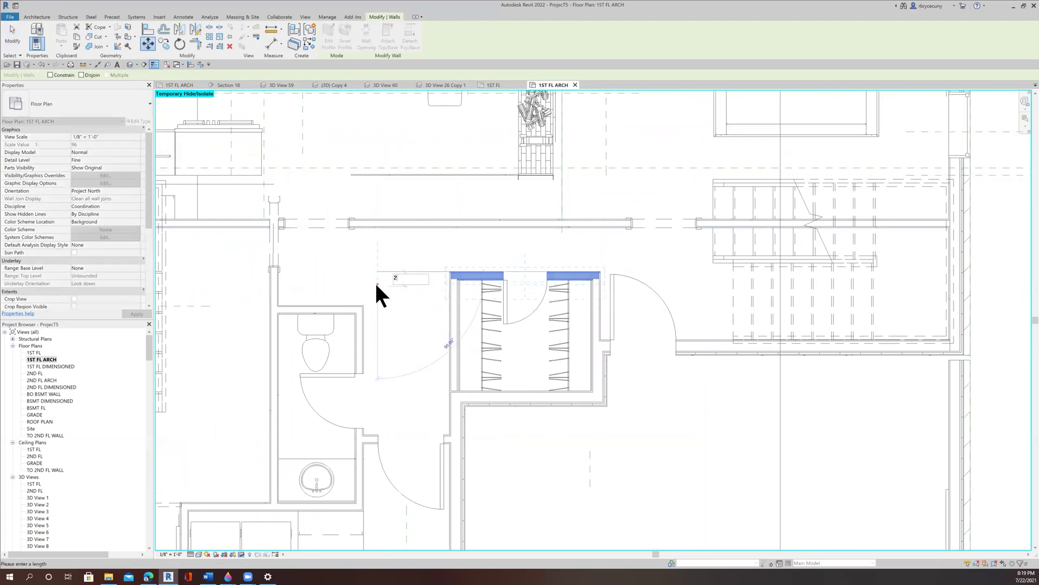
type("2")
key("Return")
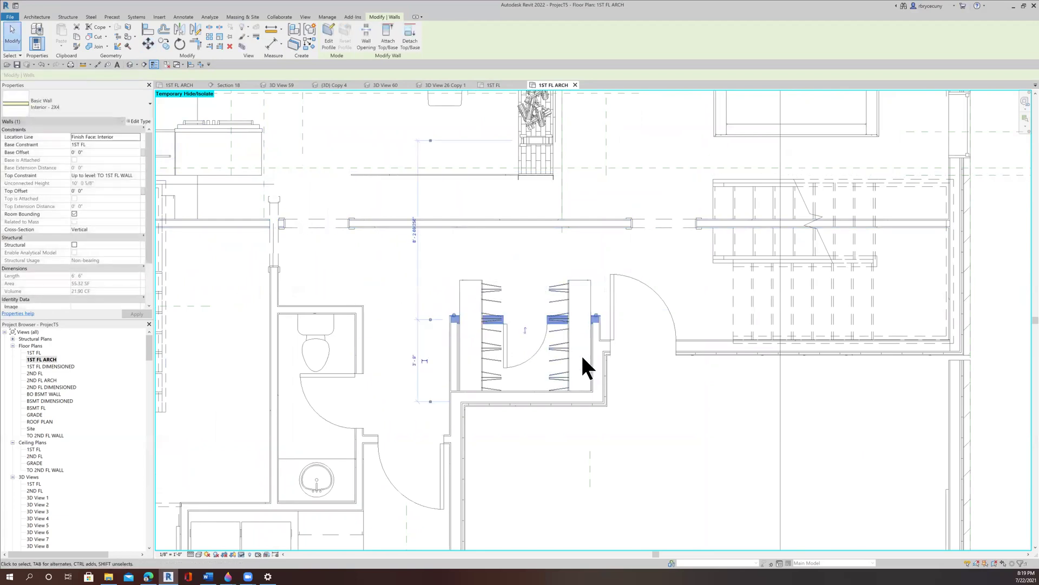
- Shorten both closet hanger poles to the inner face of the closet's door wall, a length of 3' 0 3/4"
scroll(582, 354, "up", 3)
scroll(582, 356, "up", 2)
middle_click_drag(433, 339, 507, 315)
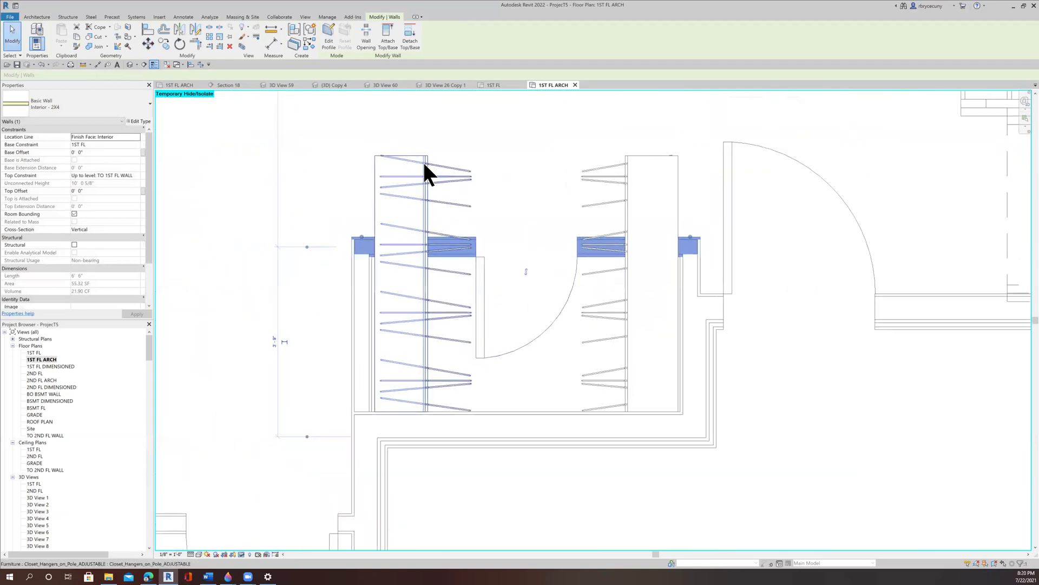
left_click(416, 159)
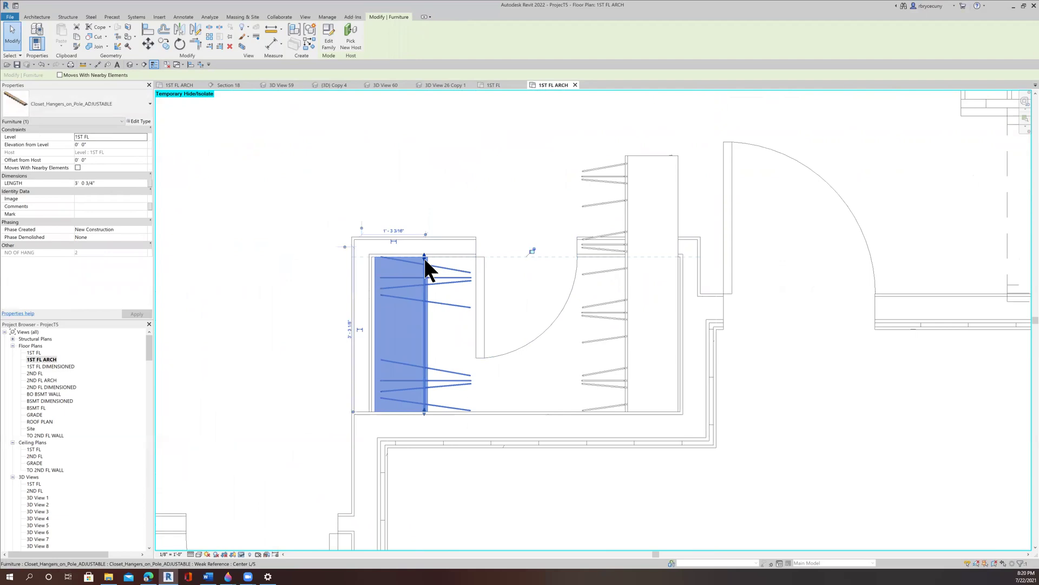
scroll(423, 256, "up", 2)
scroll(423, 255, "down", 2)
left_click(656, 160)
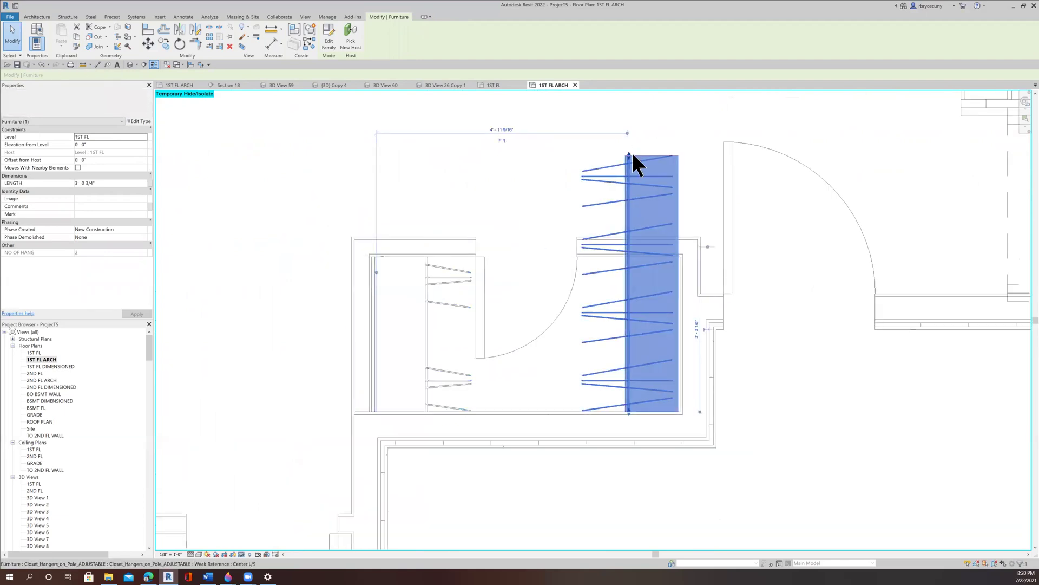
left_click_drag(629, 153, 628, 255)
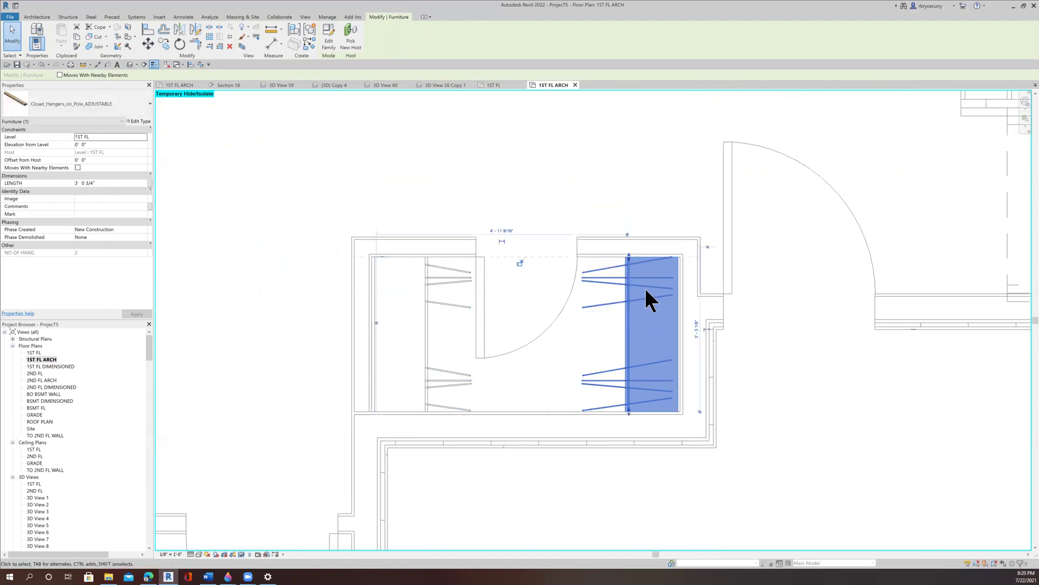
- Align the outer edges of both hanger units with the inner faces of the closet's side walls
scroll(647, 292, "up", 3)
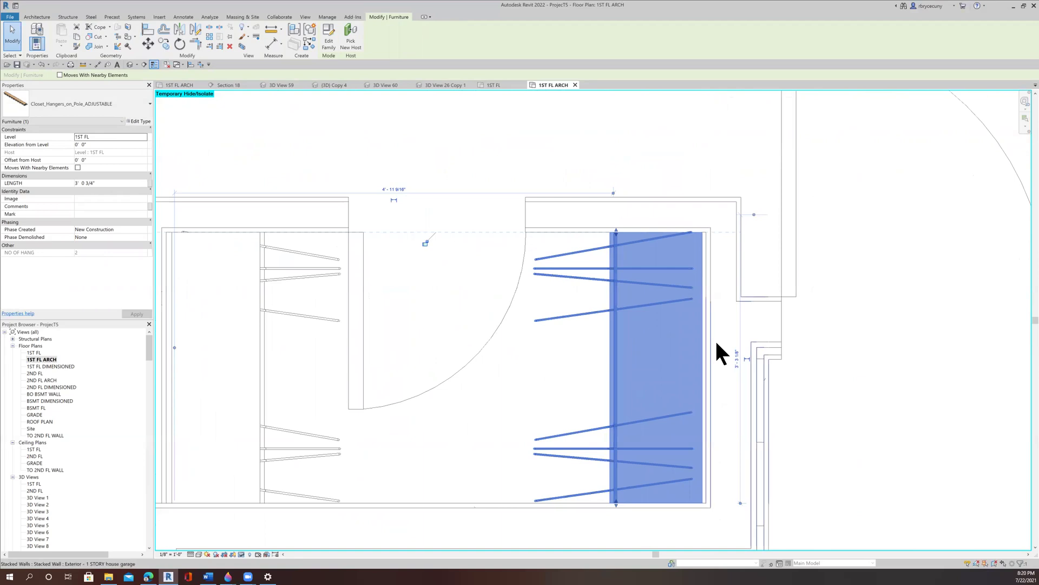
left_click(147, 29)
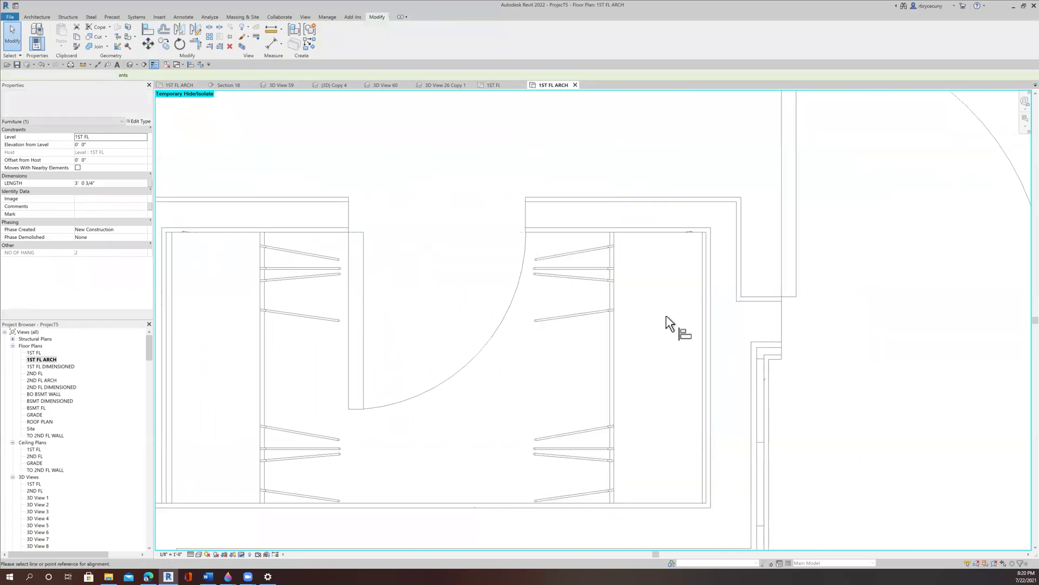
left_click(705, 344)
left_click(705, 345)
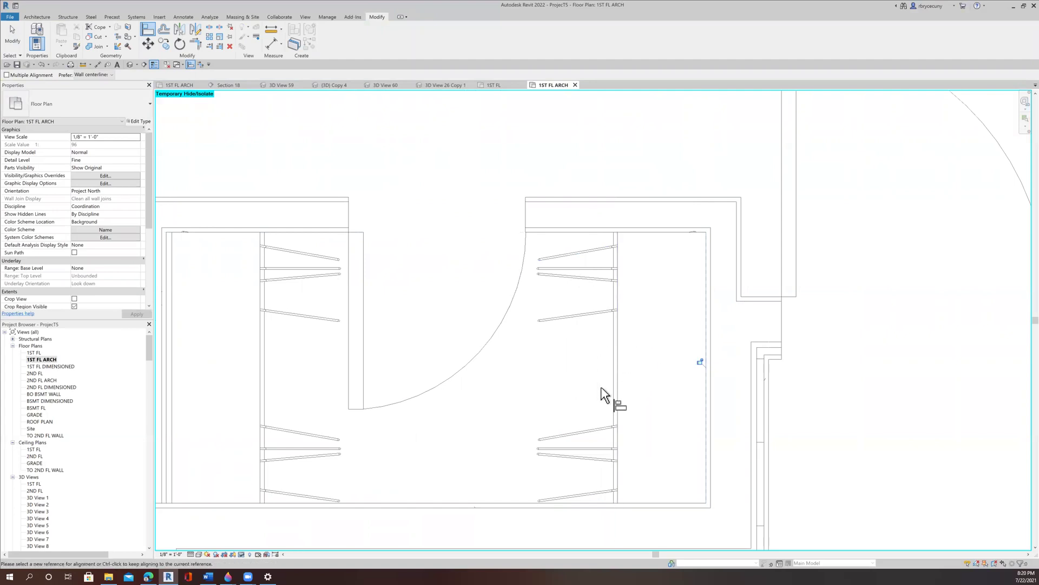
scroll(728, 387, "down", 2)
scroll(431, 400, "up", 3)
left_click(365, 388)
left_click(372, 389)
scroll(394, 402, "down", 3)
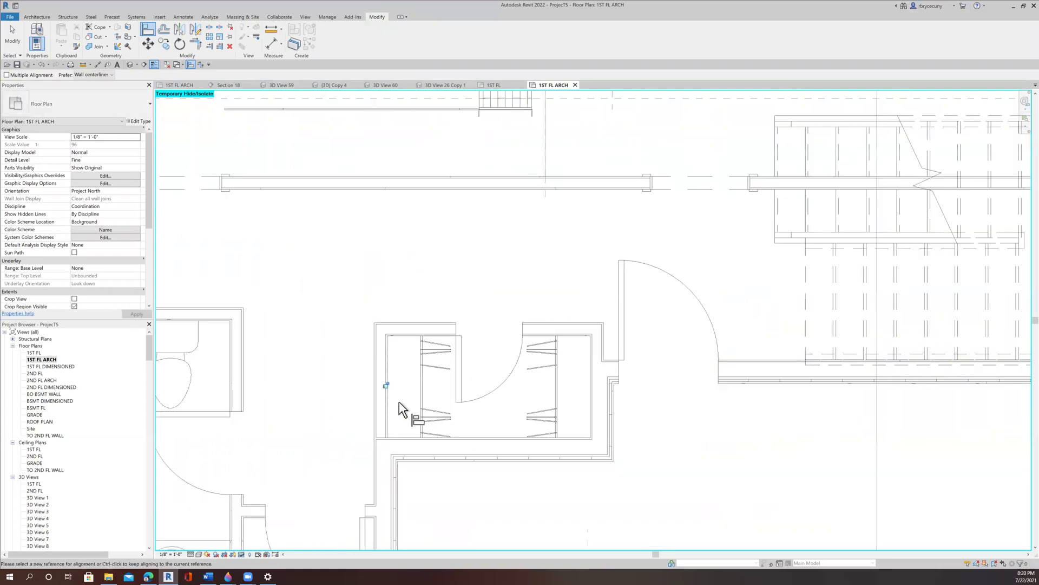
scroll(398, 401, "down", 3)
middle_click_drag(413, 399, 465, 377)
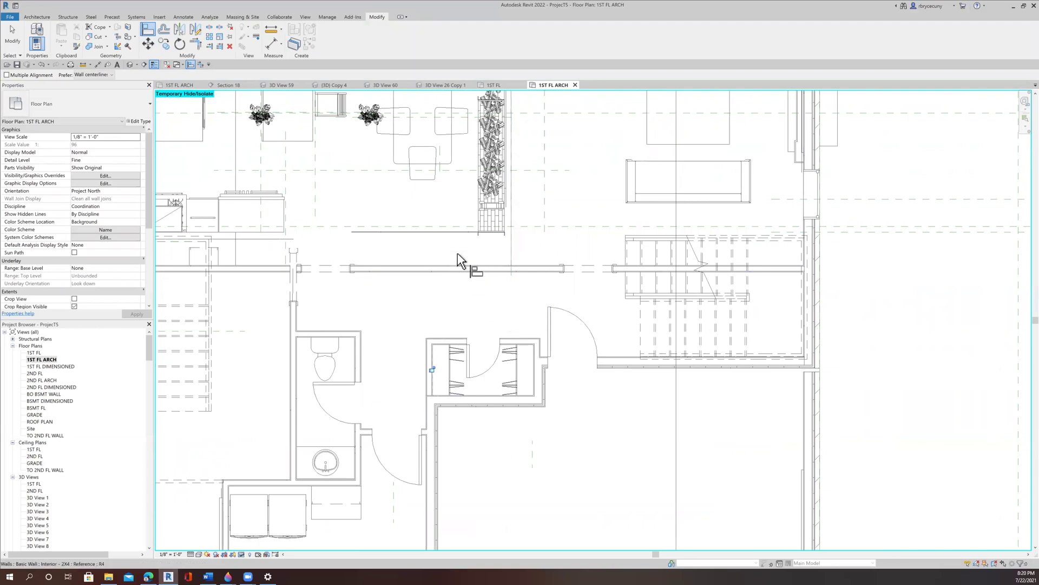
- Move the powder room with its fixtures, the washer and the dryer beyond the garage's outer wall, removing conflicting constraints and unjoining elements
middle_click_drag(456, 284, 482, 256)
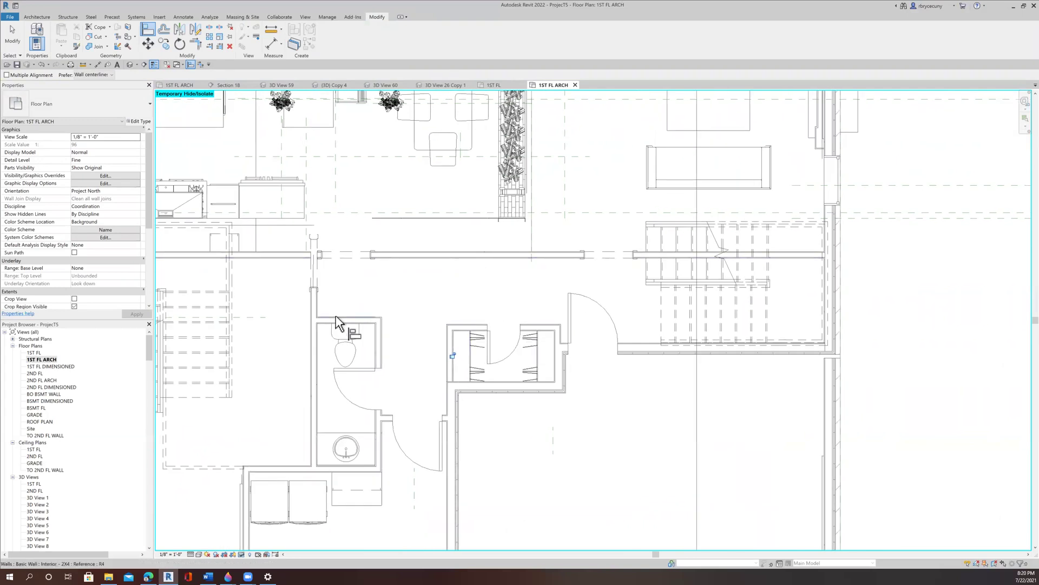
scroll(336, 320, "down", 2)
middle_click_drag(303, 317, 378, 292)
scroll(300, 287, "down", 4)
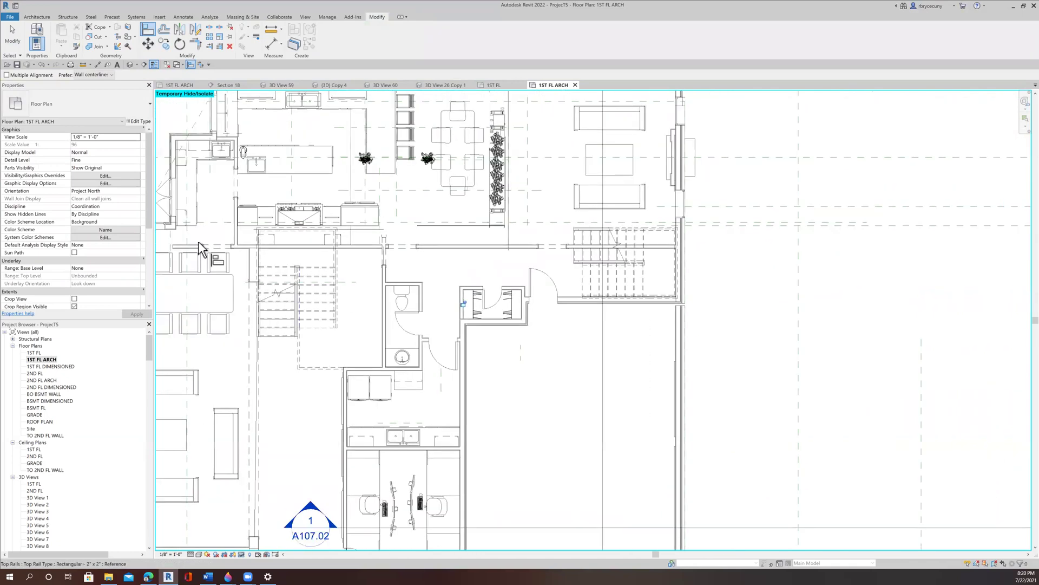
left_click(12, 37)
left_click_drag(314, 362, 407, 275)
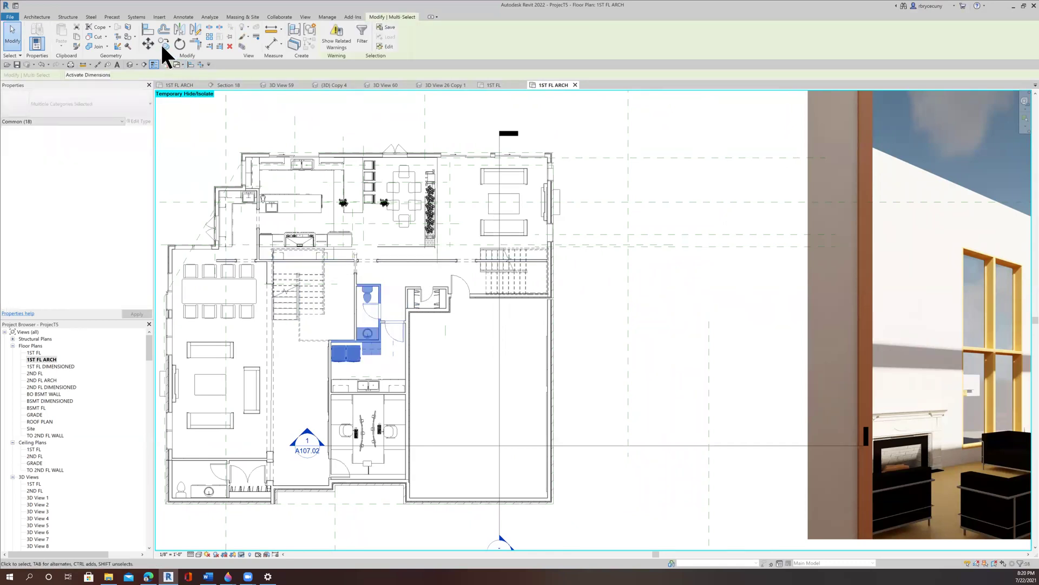
left_click(148, 42)
left_click(392, 297)
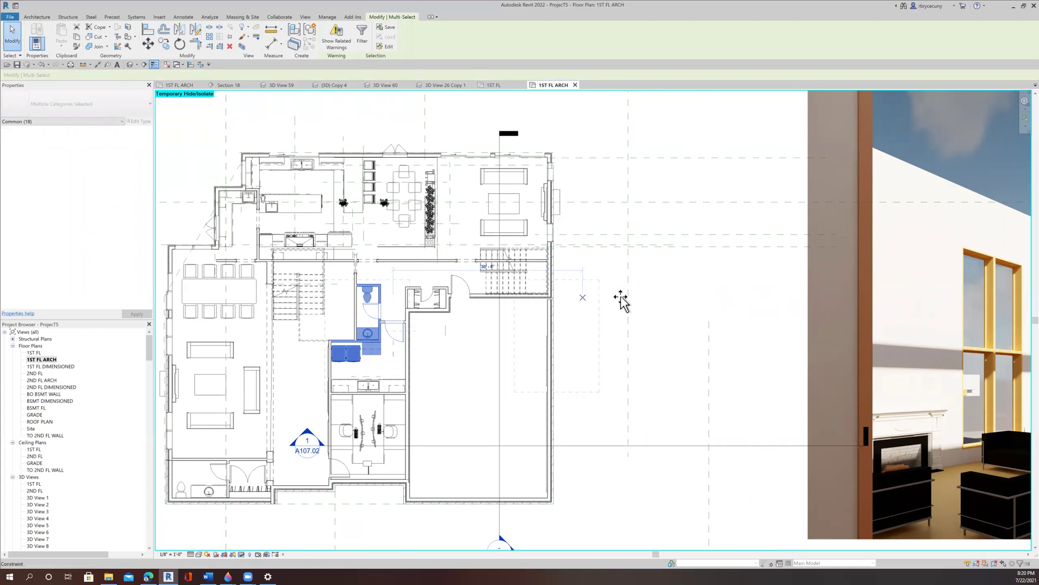
left_click(643, 297)
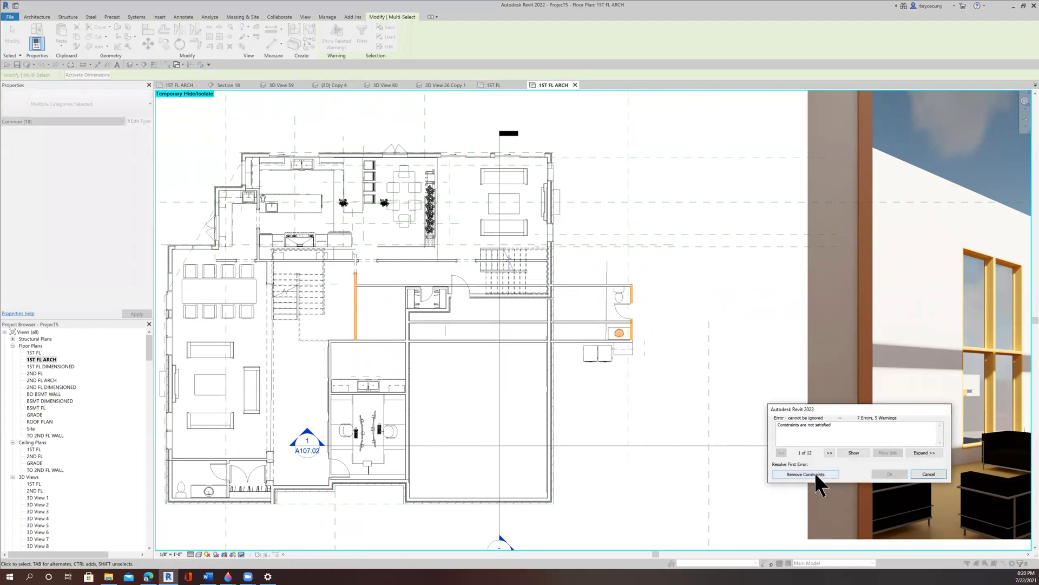
left_click(816, 474)
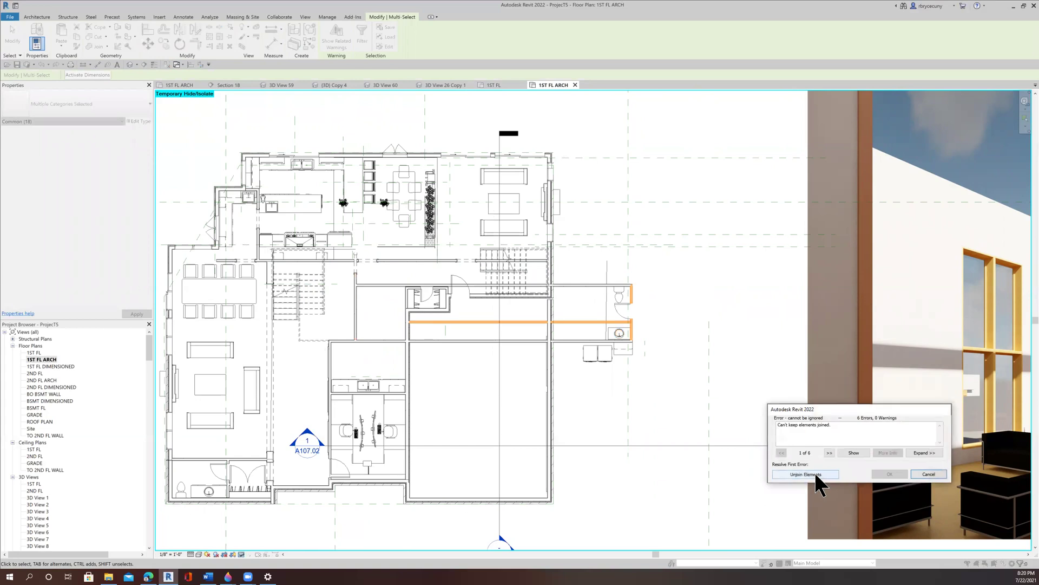
left_click(816, 474)
left_click(816, 474)
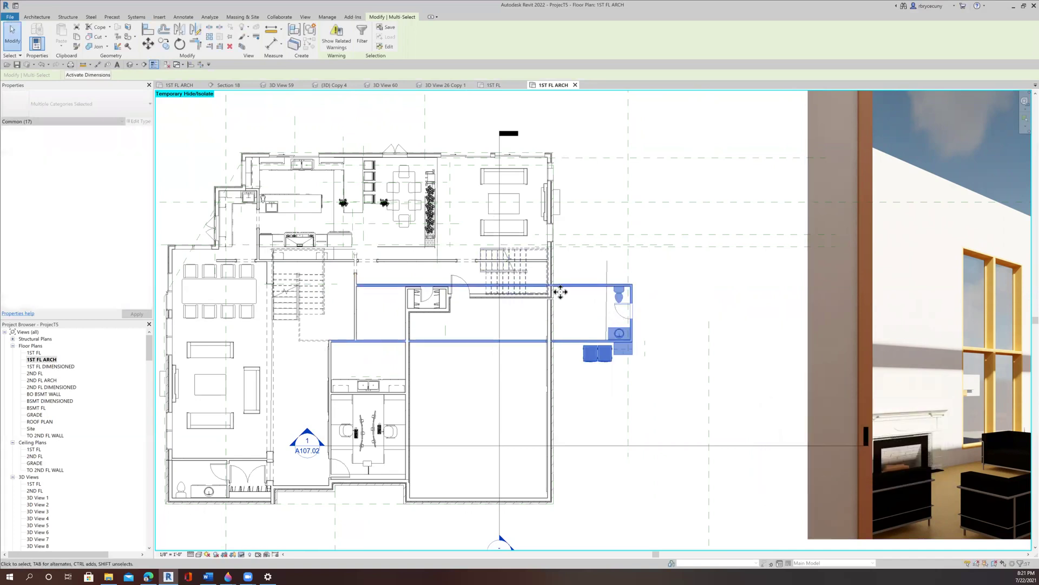
scroll(311, 401, "up", 2)
left_click(311, 399)
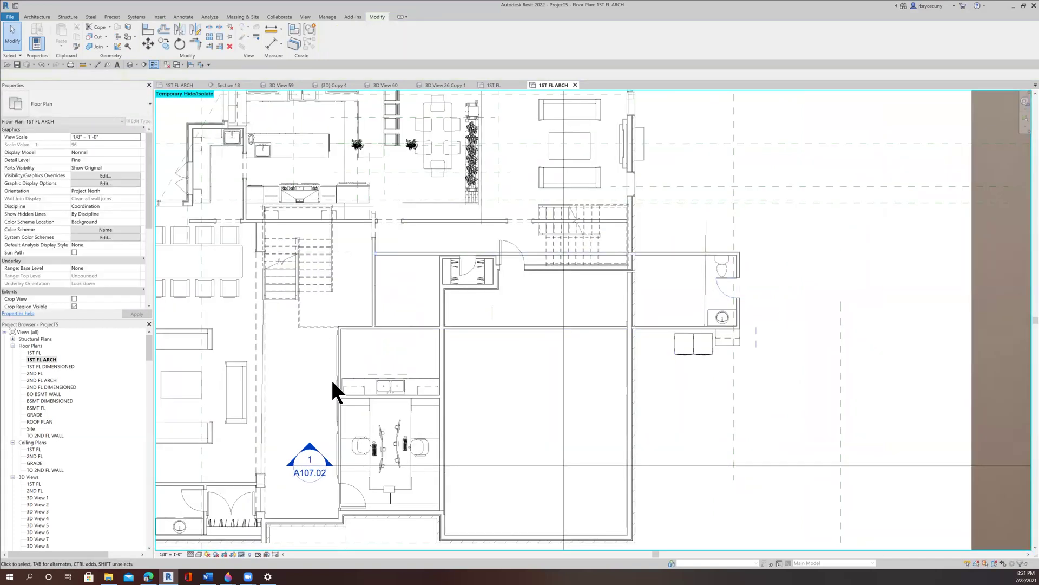
- Hide the Generic Models category in the 1ST FL ARCH floor plan's visibility/graphics overrides
scroll(337, 357, "up", 3)
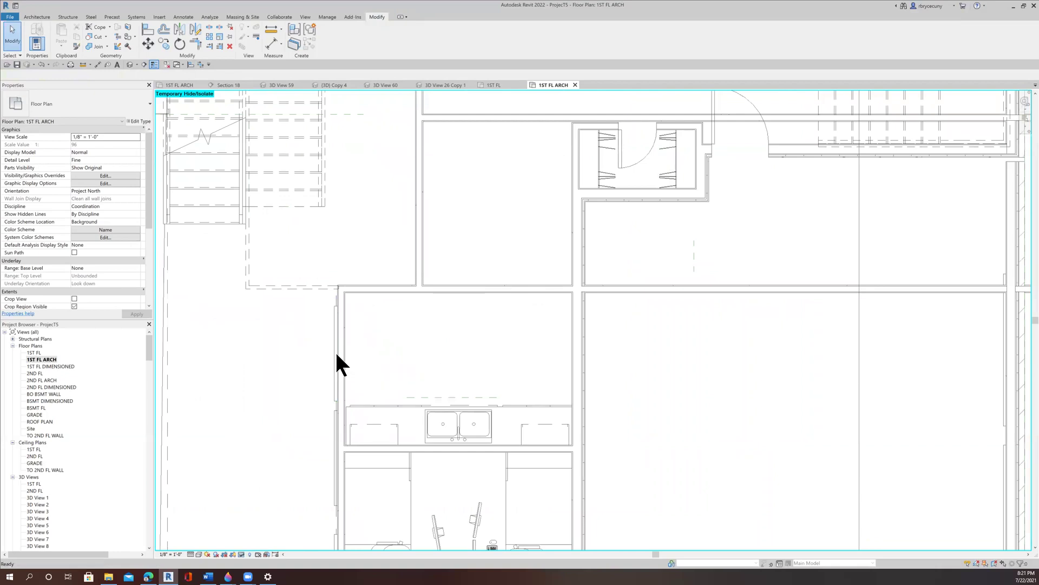
key("v")
key("g")
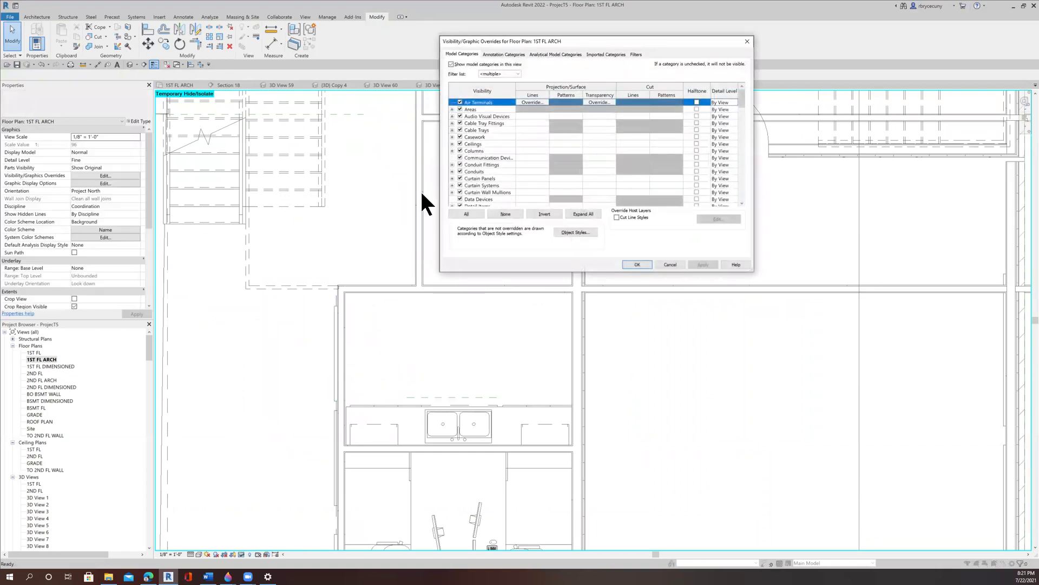
scroll(472, 184, "down", 5)
left_click(484, 192)
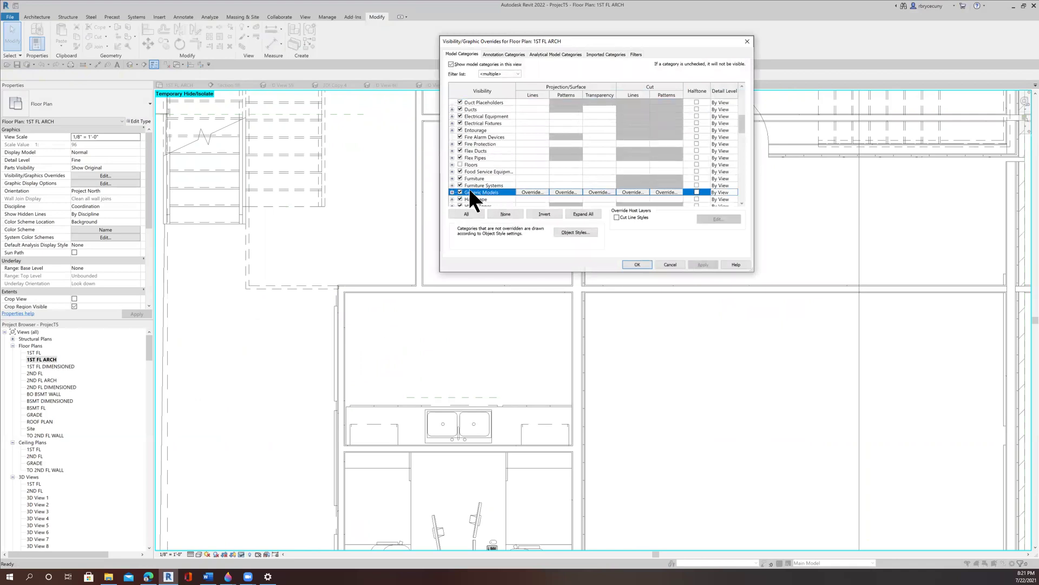
left_click(460, 192)
left_click(629, 263)
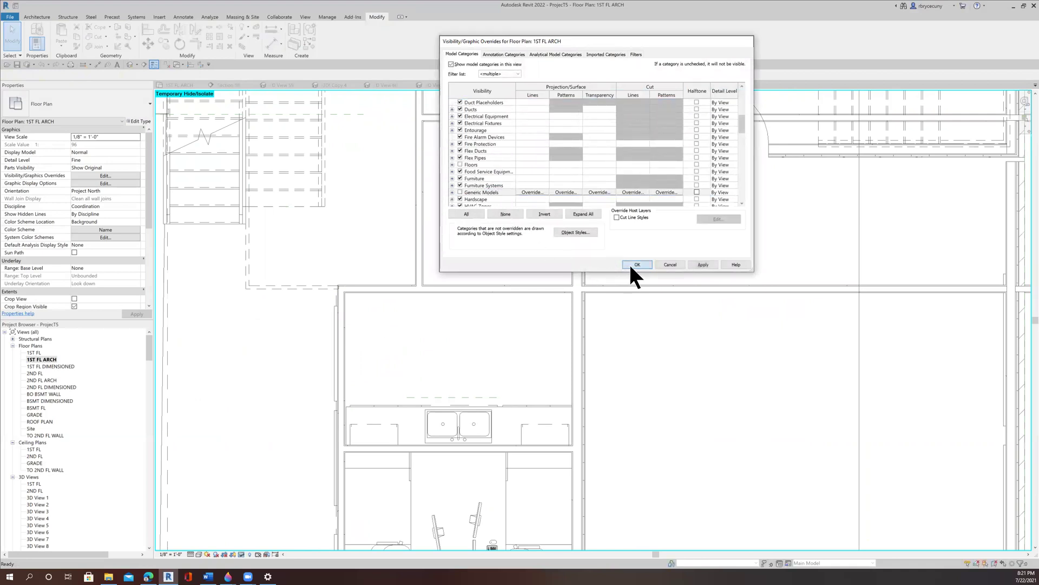
scroll(350, 420, "down", 5)
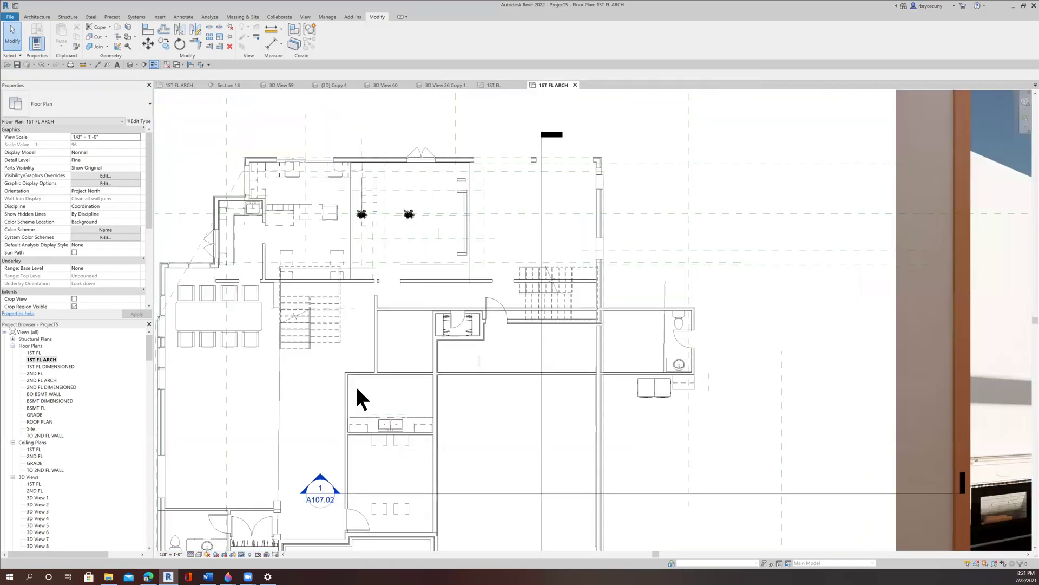
- Move the laundry room's sink counter and cabinets outside the building, just below the relocated washer and dryer, removing the conflicting constraints
scroll(360, 414, "up", 1)
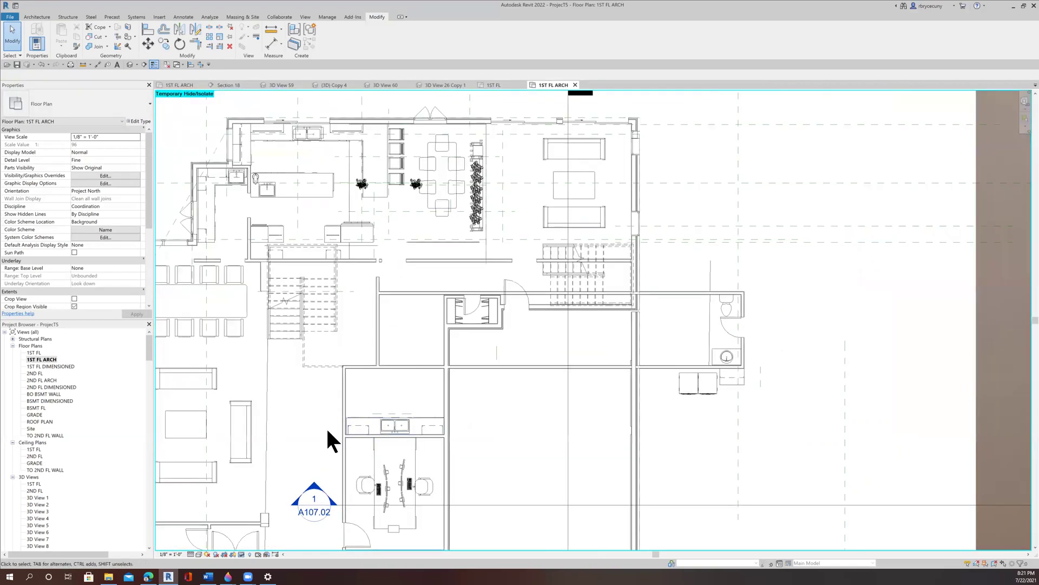
left_click_drag(326, 432, 486, 395)
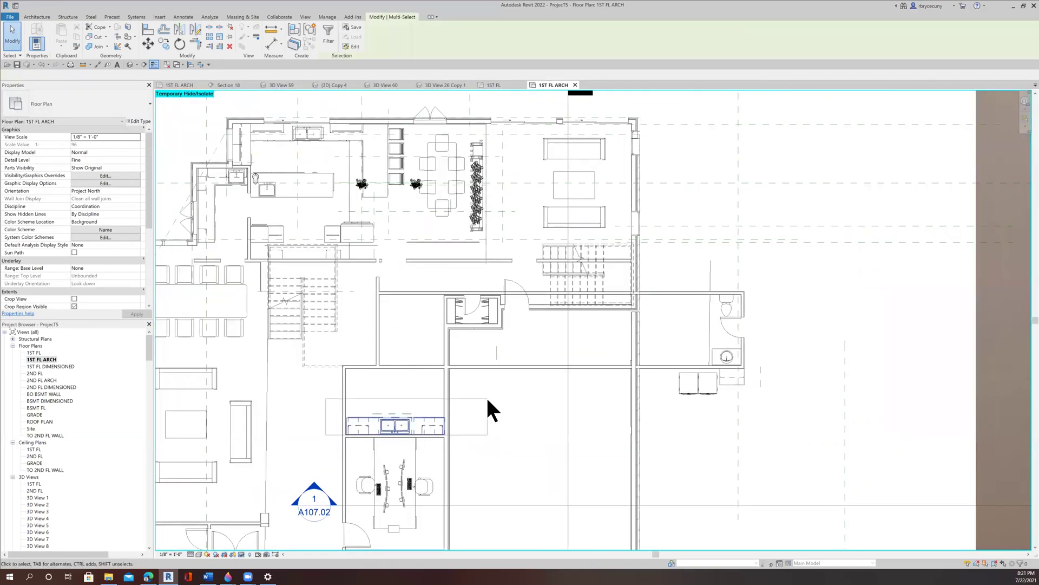
left_click(148, 43)
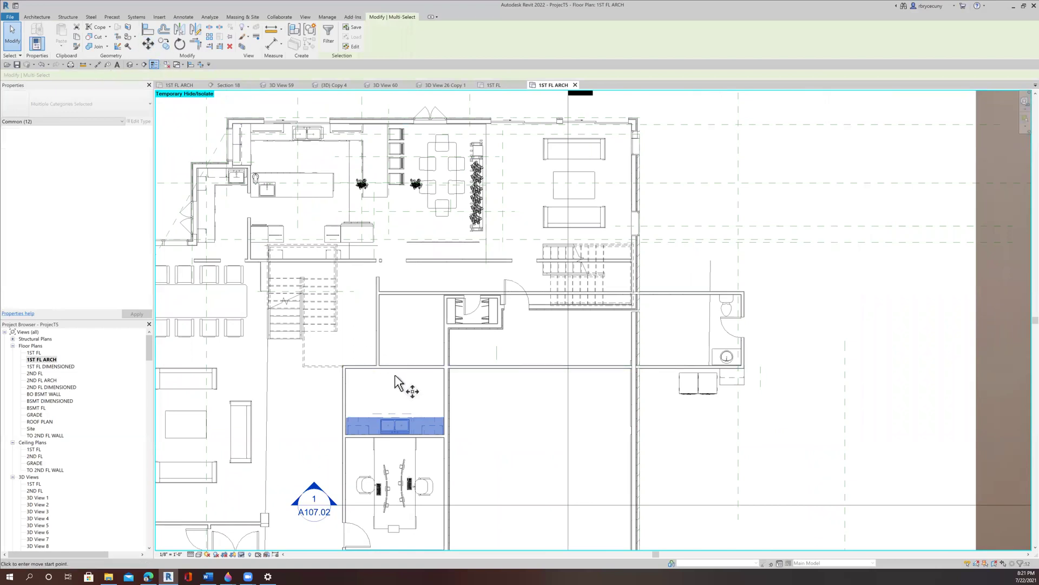
left_click(420, 400)
left_click(730, 413)
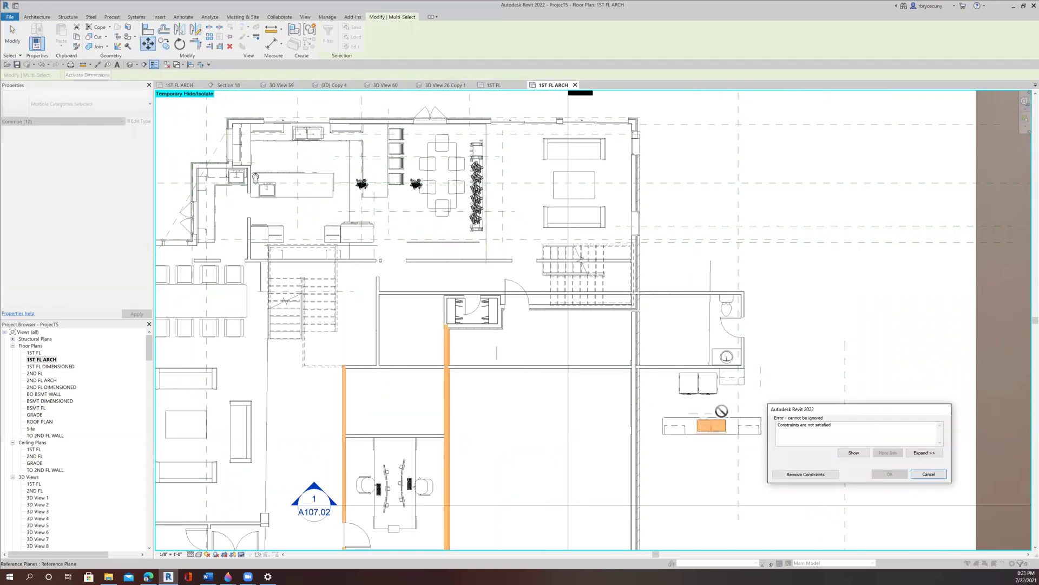
left_click(805, 474)
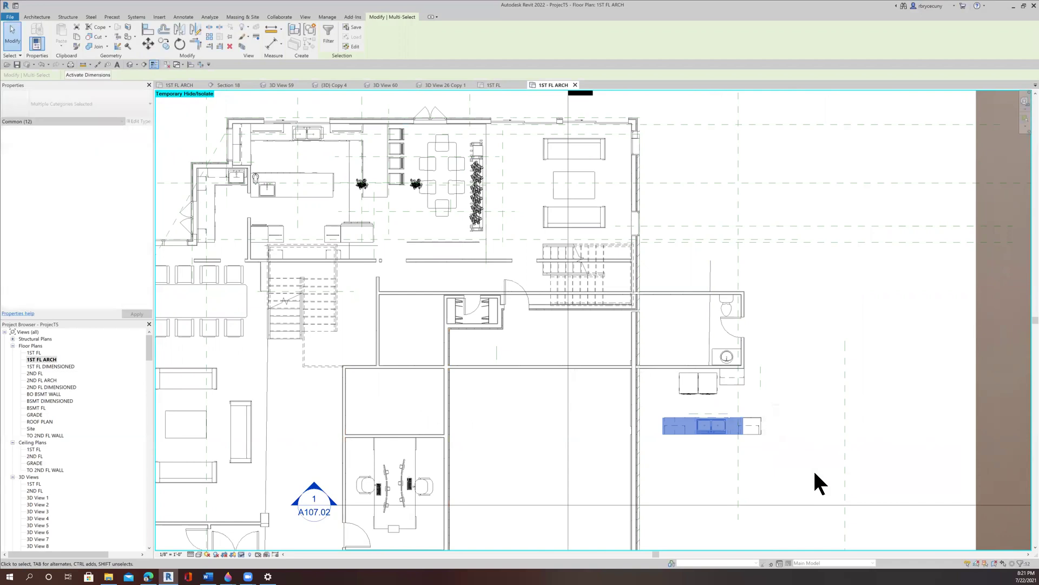
key("Escape")
scroll(413, 390, "down", 3)
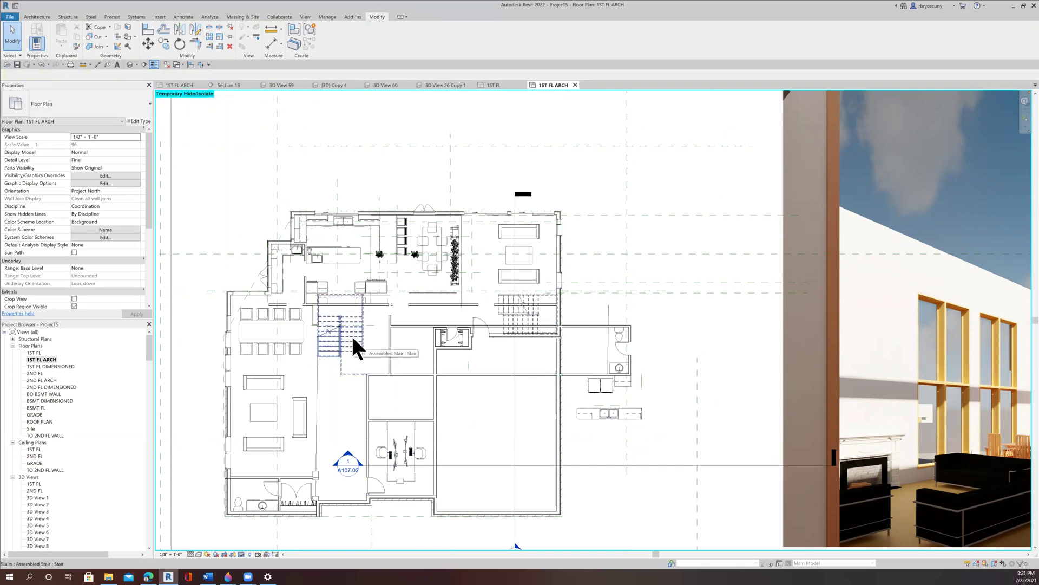
- Move the assembled stair beside the dining area out of the house, into the open space beyond the relocated powder room
left_click(356, 375)
key("Escape")
scroll(348, 326, "up", 3)
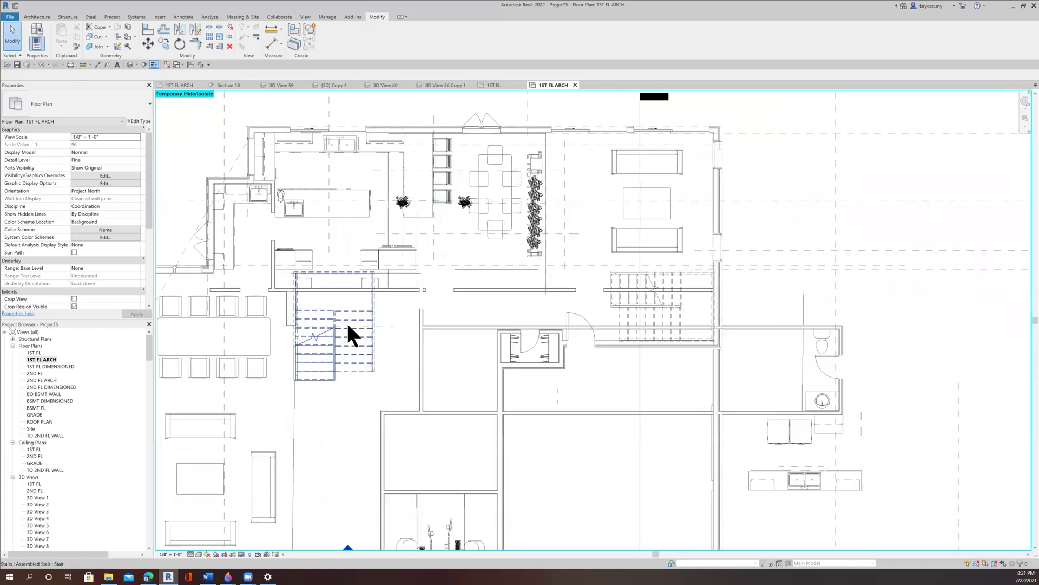
left_click(344, 335)
scroll(345, 335, "down", 3)
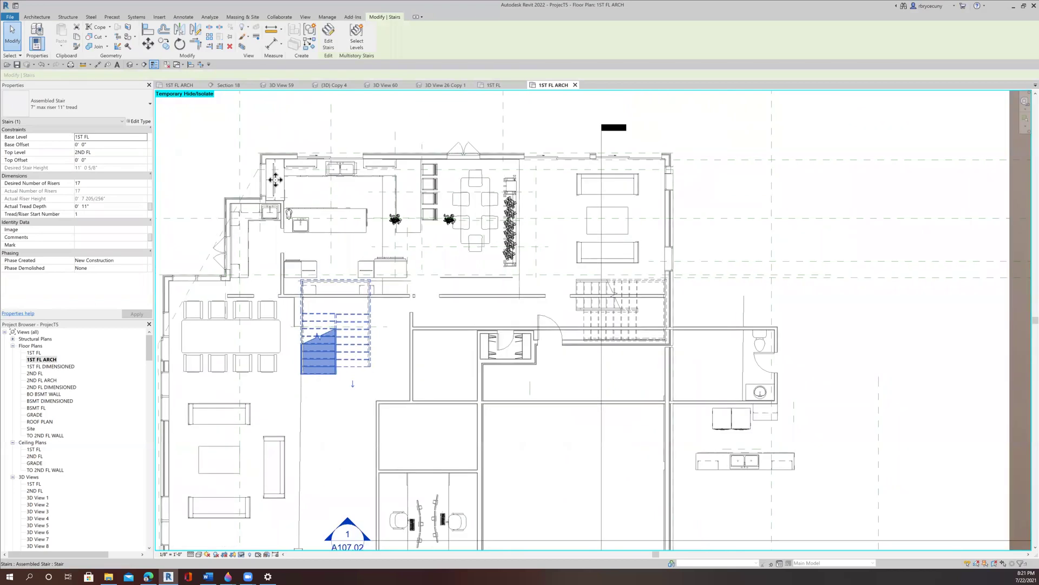
left_click(146, 43)
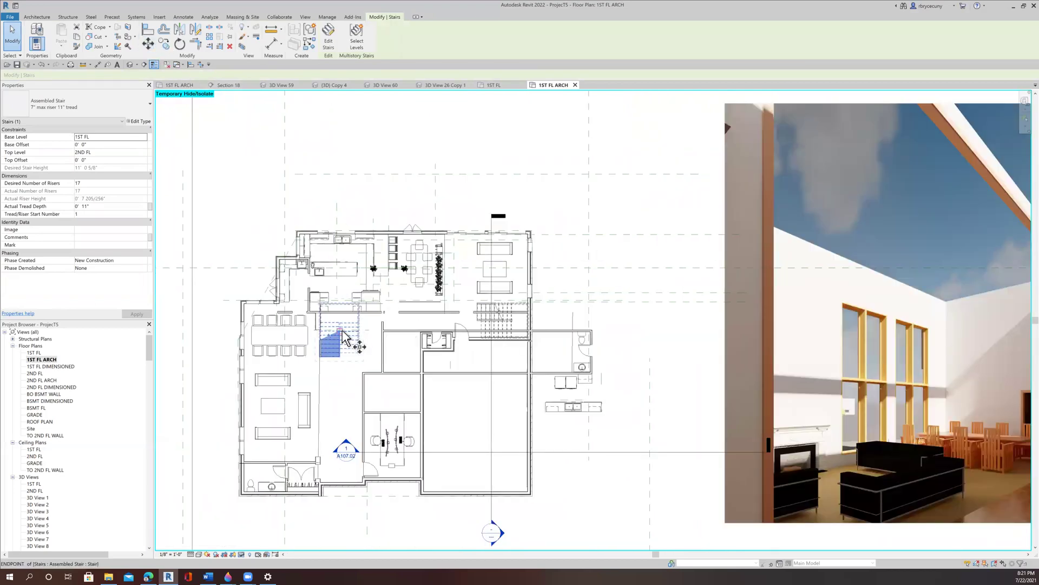
left_click(340, 330)
left_click(675, 349)
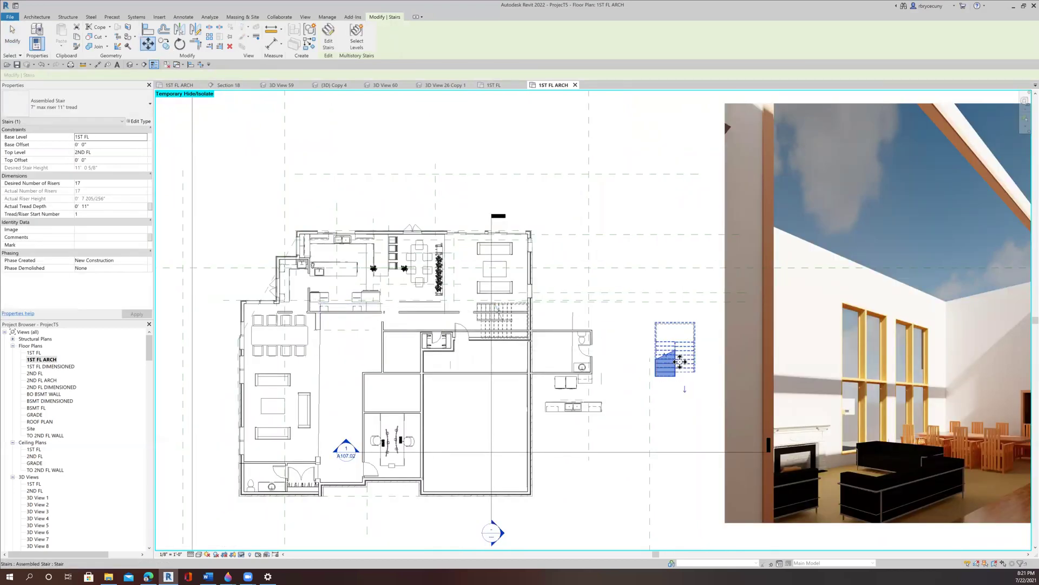
- Rotate the relocated stair by 90 degrees, removing the dimension references that are no longer parallel
middle_click_drag(648, 346, 610, 317)
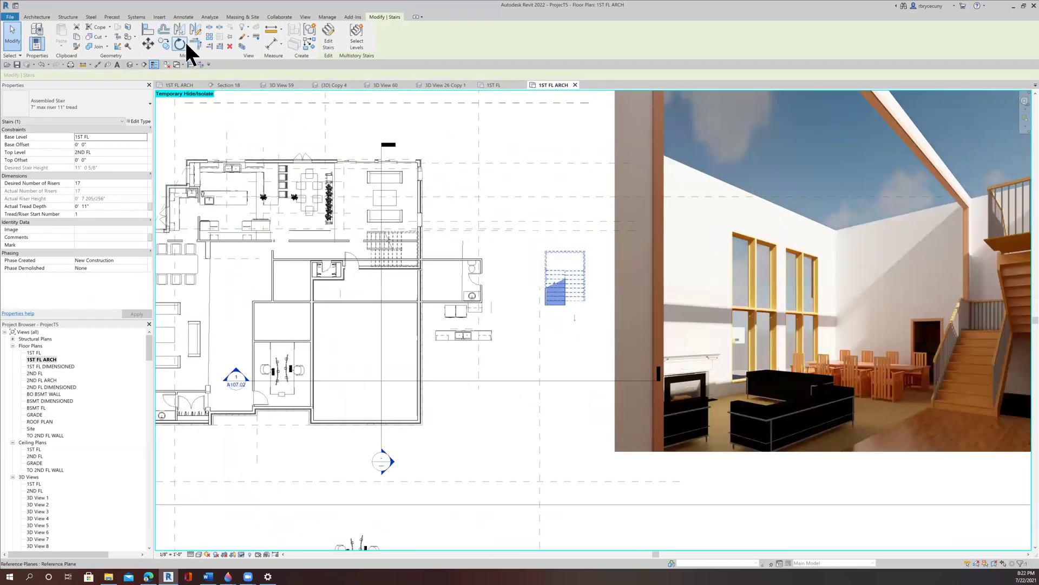
left_click(566, 189)
type("90")
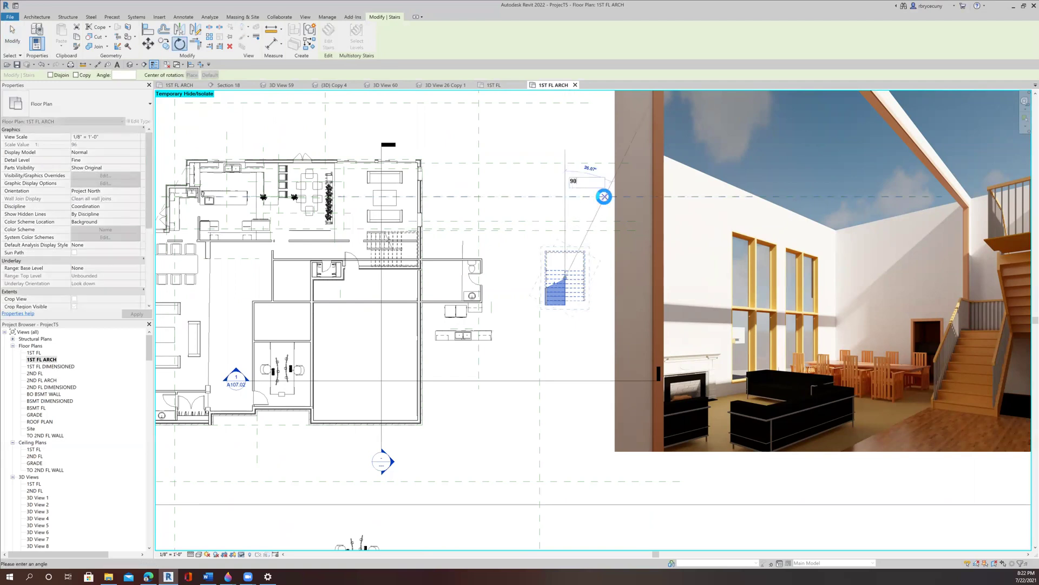
key("Return")
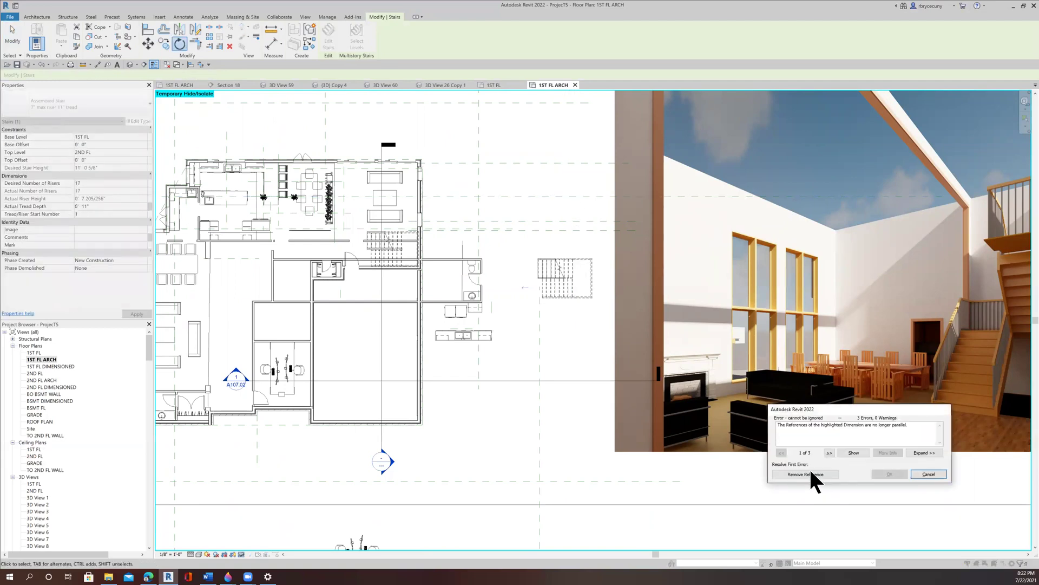
left_click(810, 472)
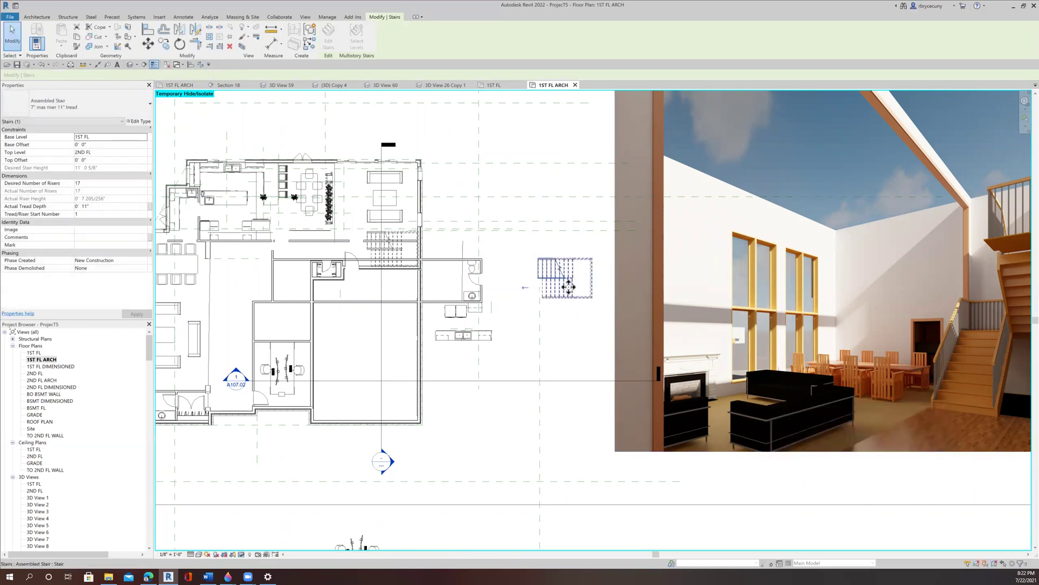
- Trim the laundry and office hall wall back to the wall between the two rooms, keeping only the office portion
scroll(569, 287, "down", 6)
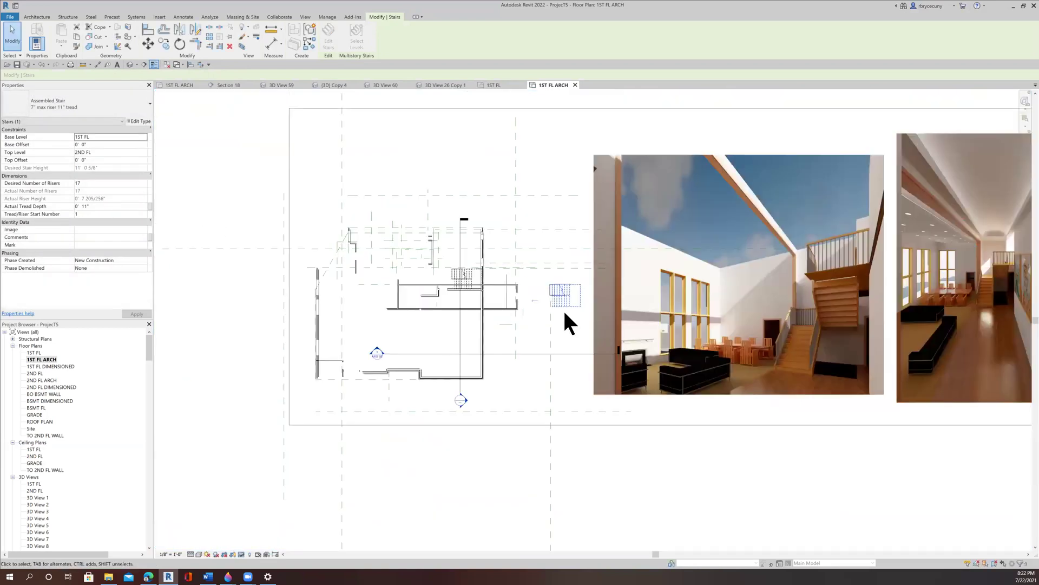
scroll(566, 319, "down", 2)
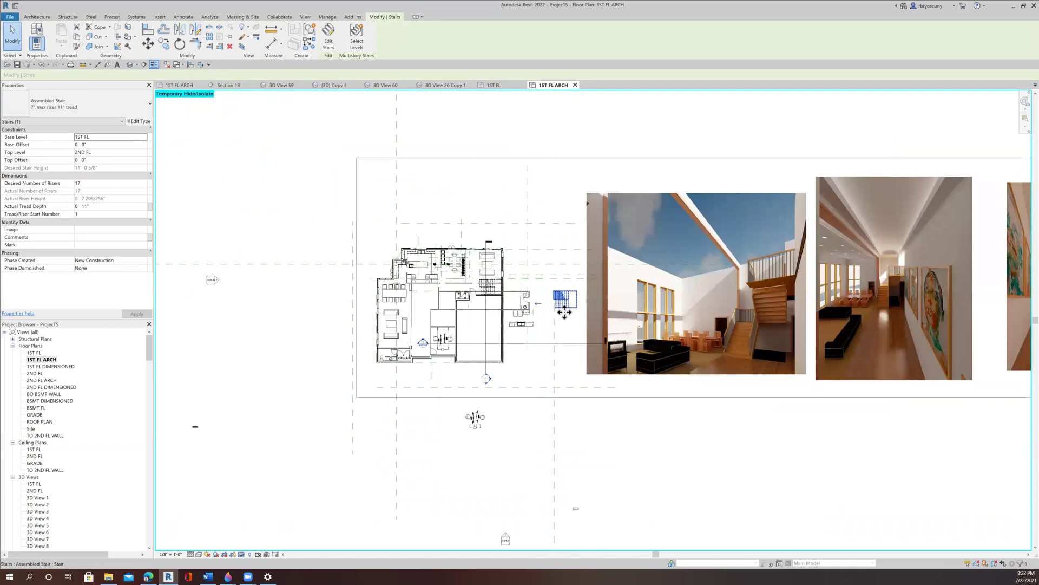
scroll(557, 314, "up", 2)
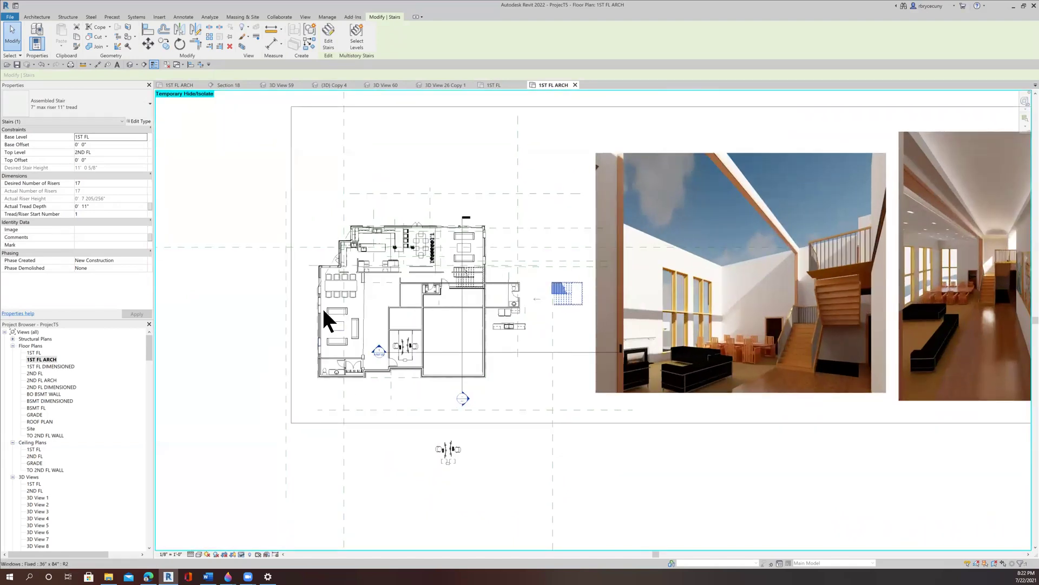
scroll(397, 319, "up", 3)
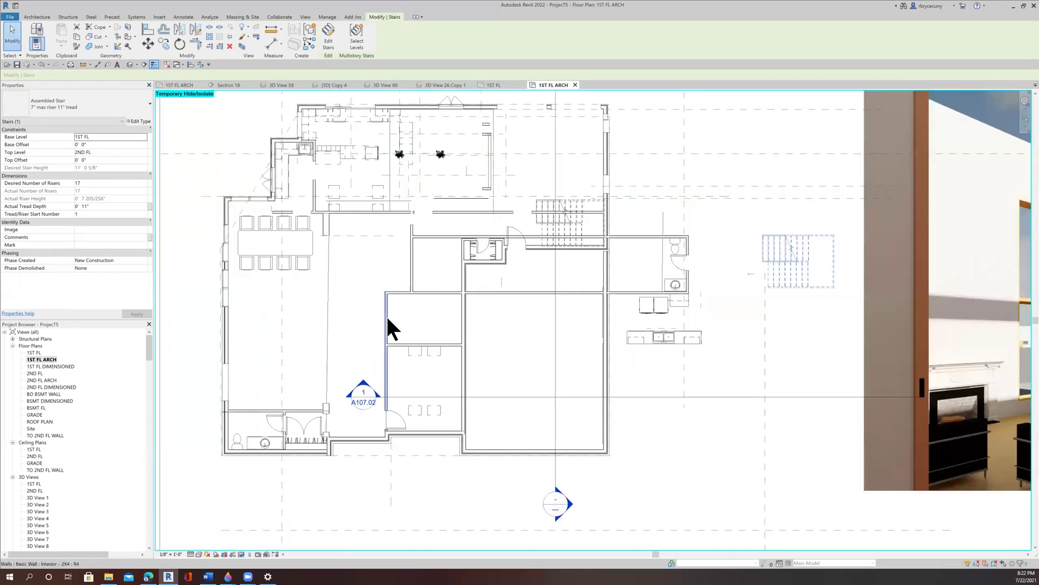
left_click(387, 318)
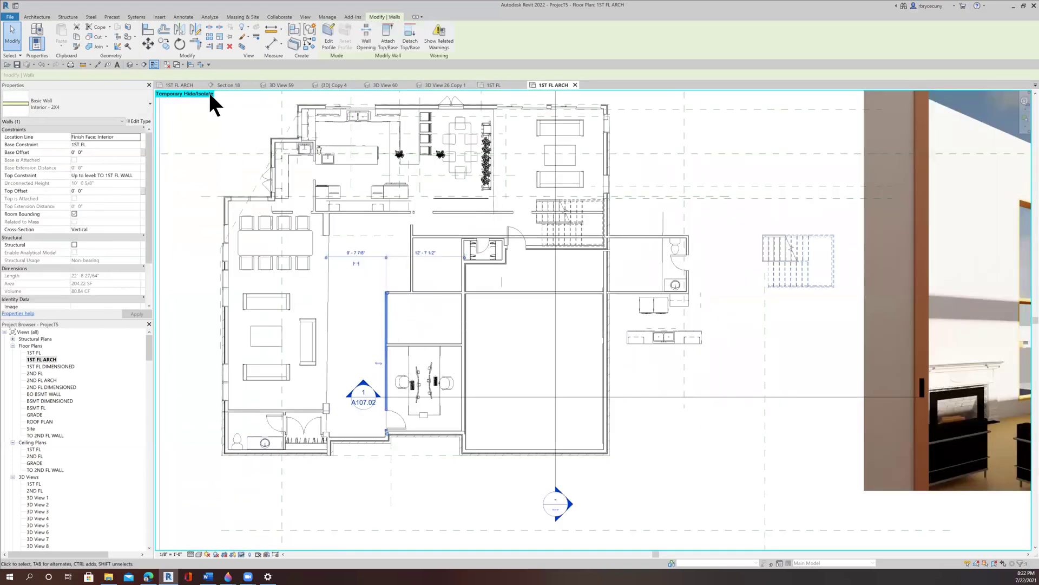
left_click(196, 44)
left_click(386, 362)
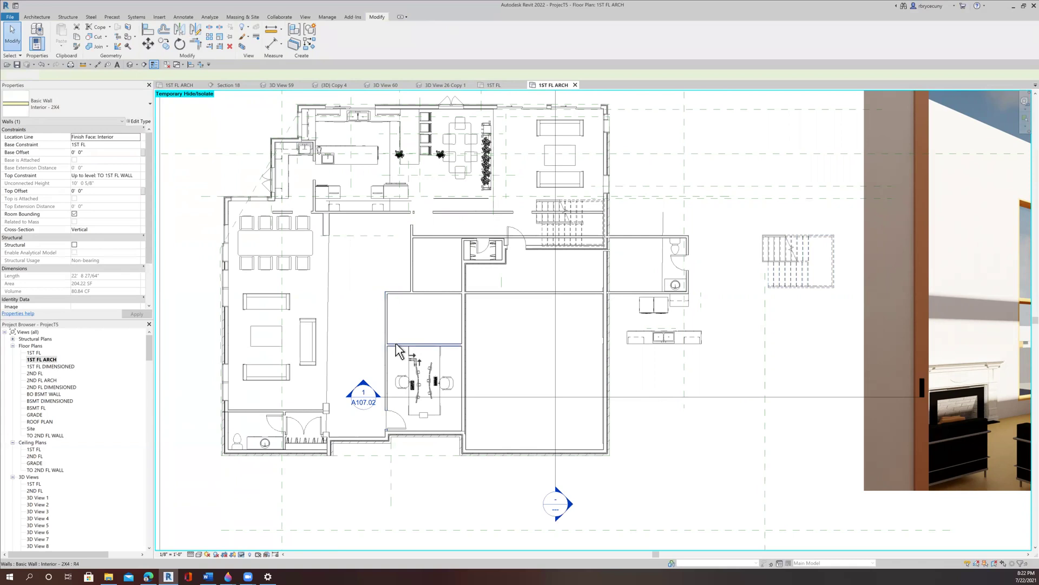
left_click(395, 384)
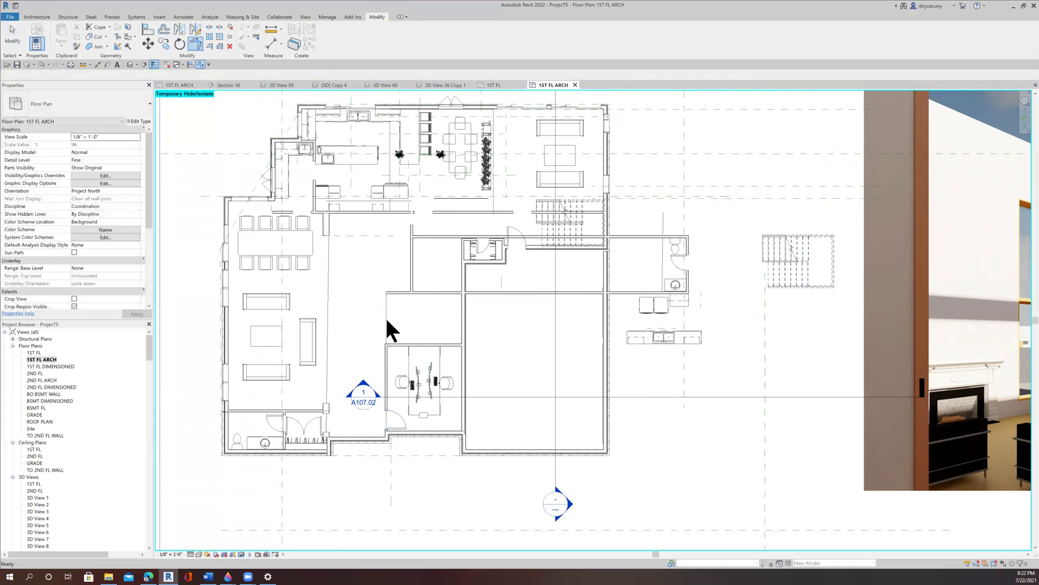
key("Escape")
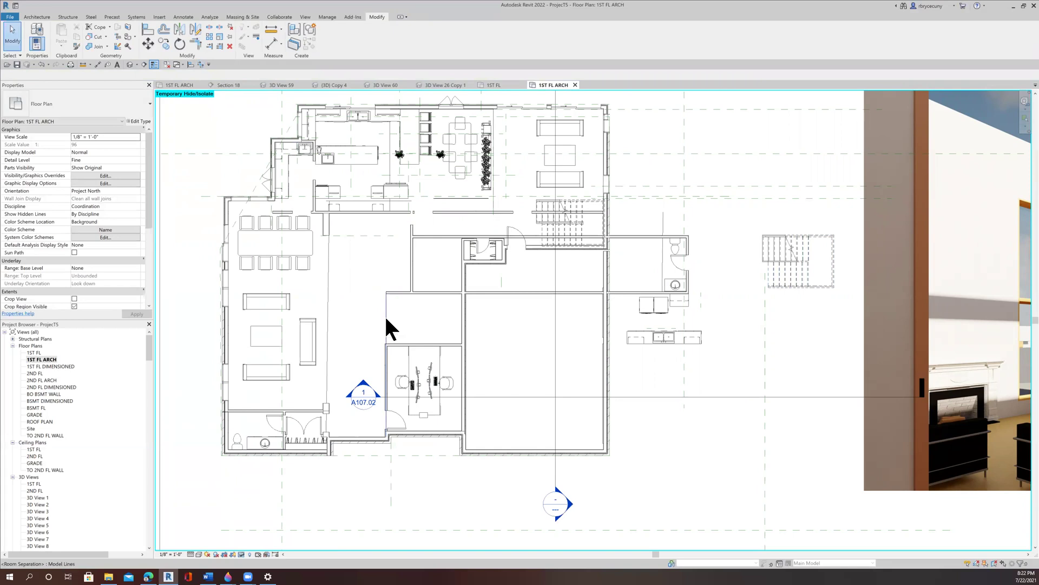
- Temporarily hide the room separation line category in the first floor plan view
left_click(386, 320)
left_click(241, 554)
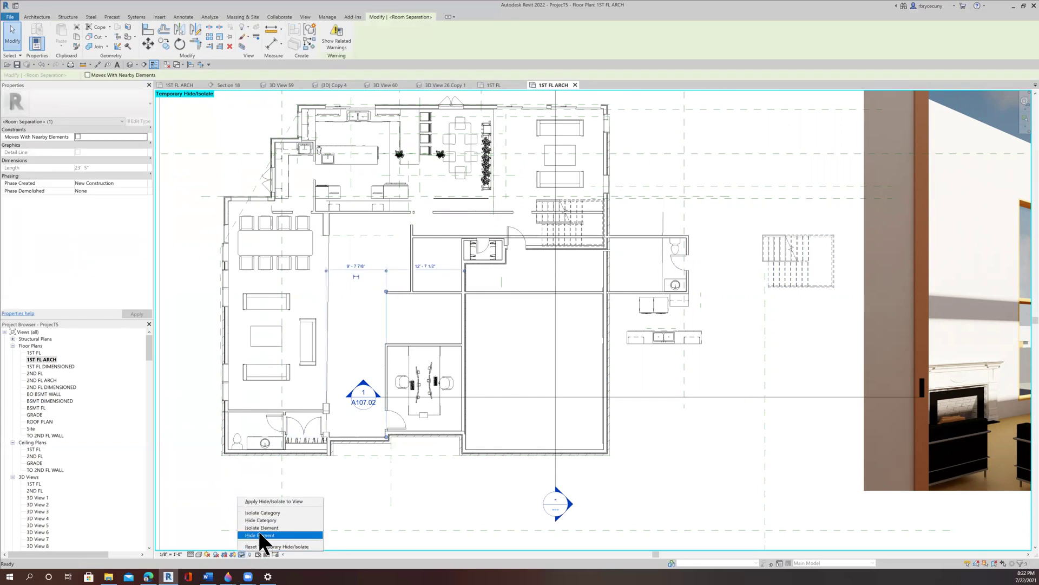
left_click(261, 520)
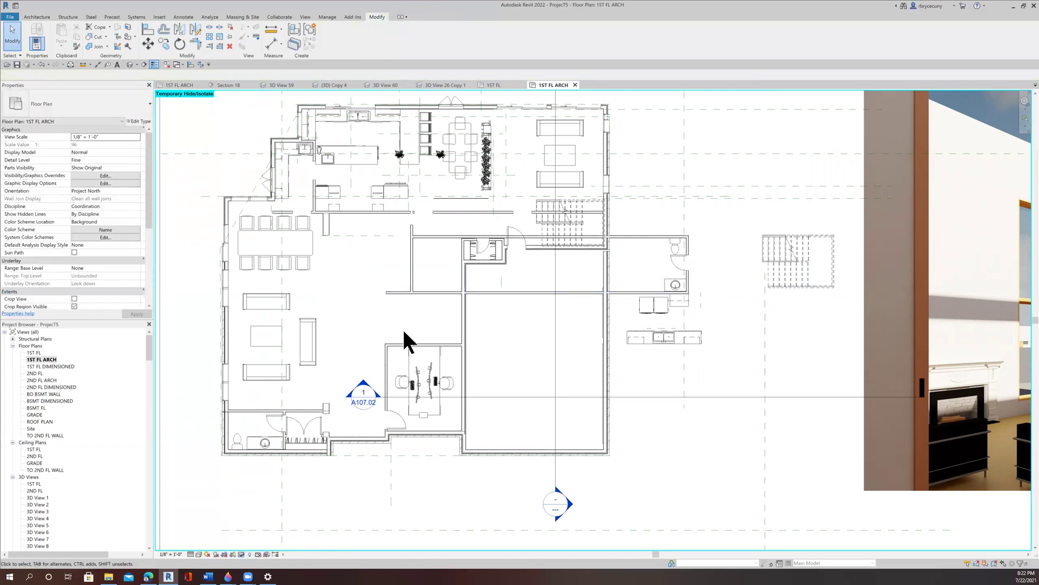
- Draw a vertical wall of the same interior 2X4 type between the long horizontal wall and the office's upper wall
scroll(407, 319, "up", 4)
middle_click_drag(408, 320, 352, 390)
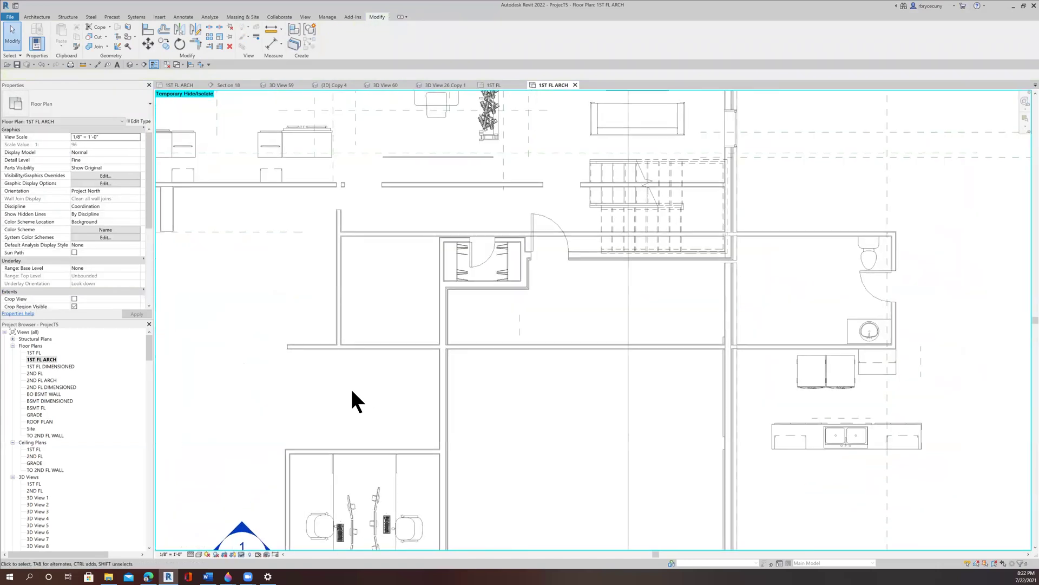
scroll(352, 391, "down", 3)
middle_click_drag(861, 435, 1037, 373)
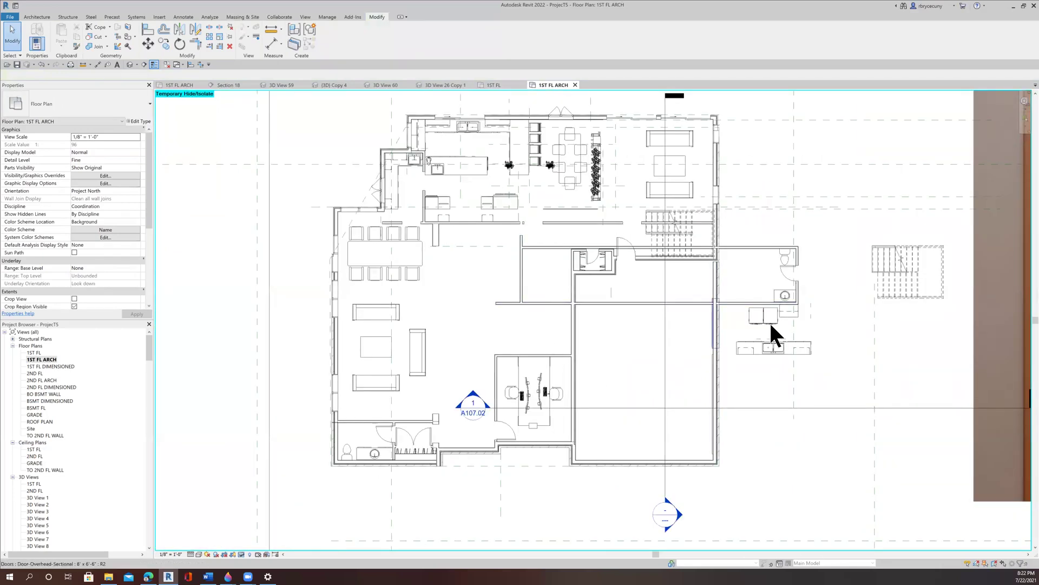
scroll(547, 309, "up", 3)
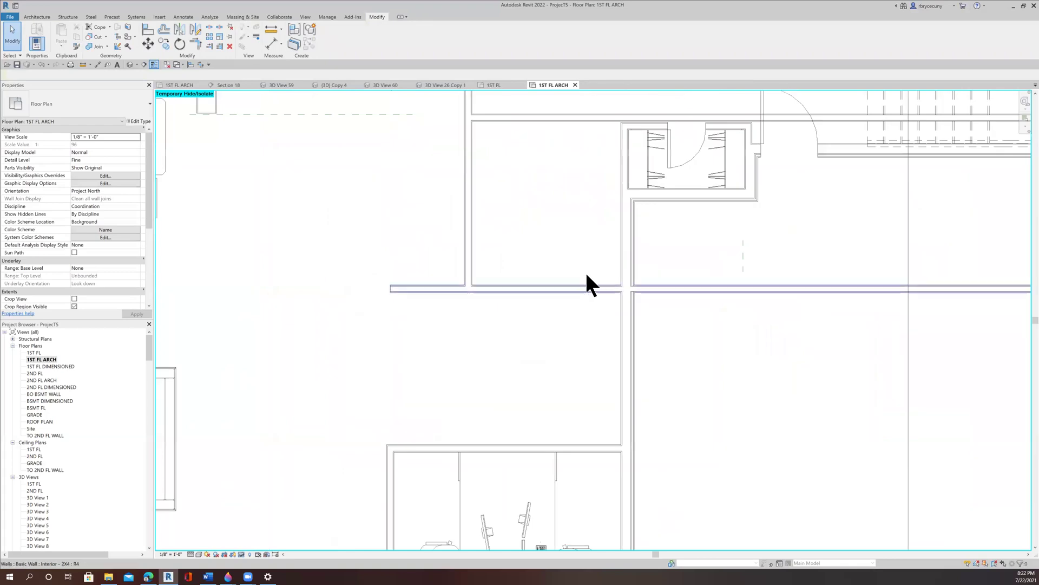
scroll(531, 433, "down", 2)
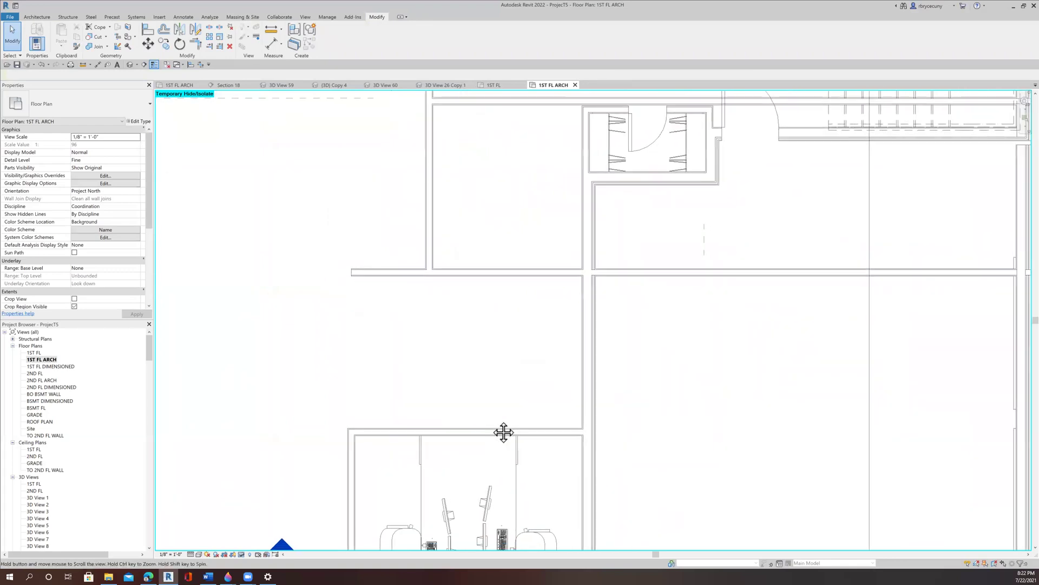
right_click(450, 272)
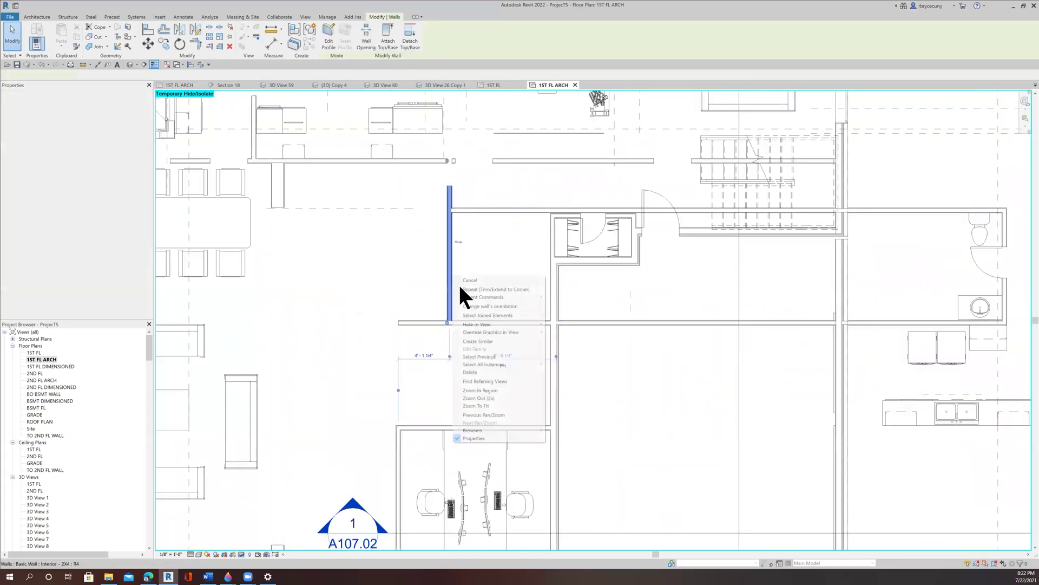
left_click(498, 341)
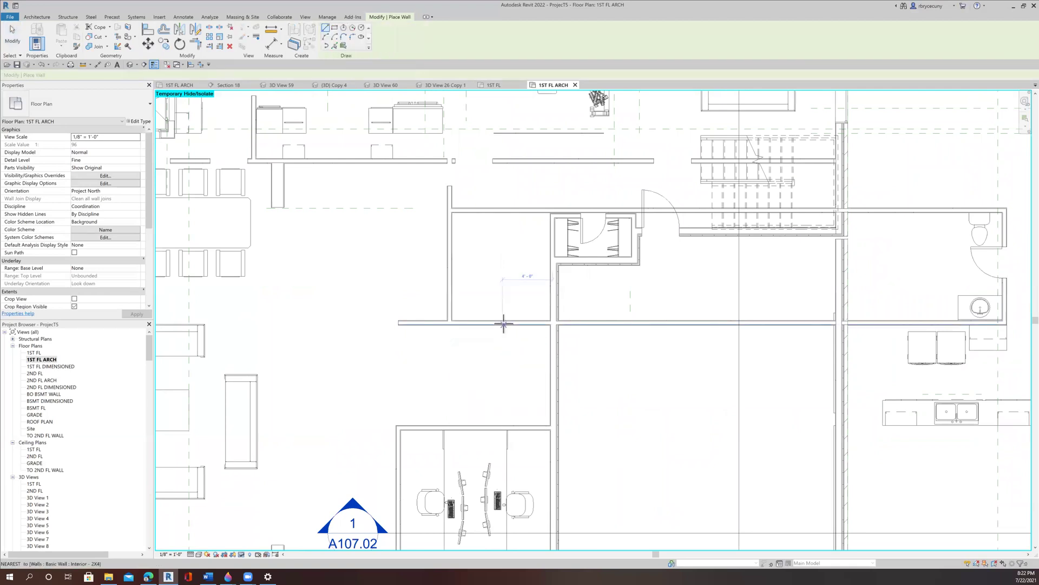
left_click(505, 325)
left_click(505, 425)
key("Escape")
key("Escape")
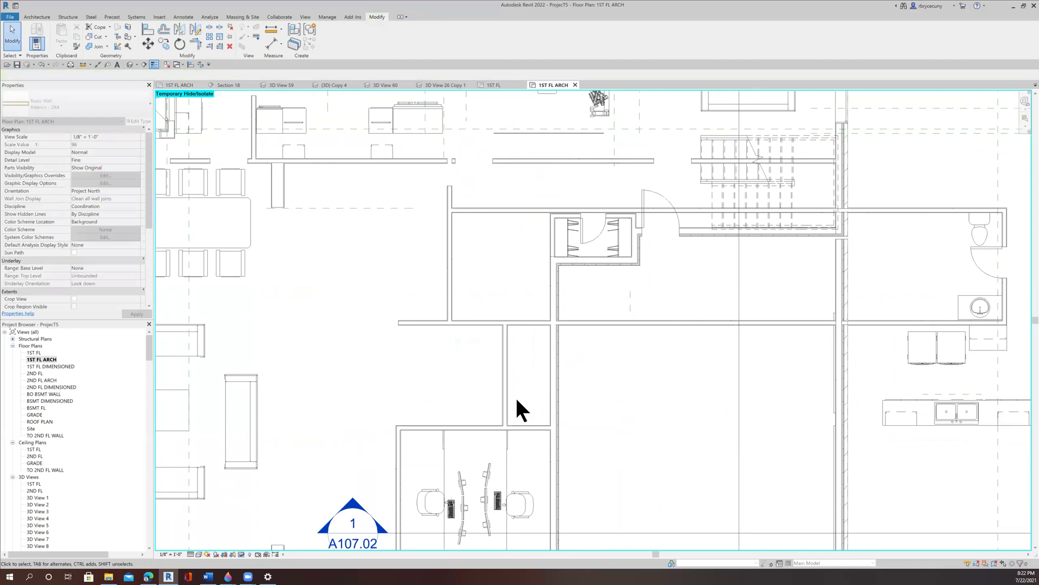
- Add an aligned dimension between the new interior wall and the facing wall just above the office
scroll(515, 394, "up", 4)
left_click(494, 332)
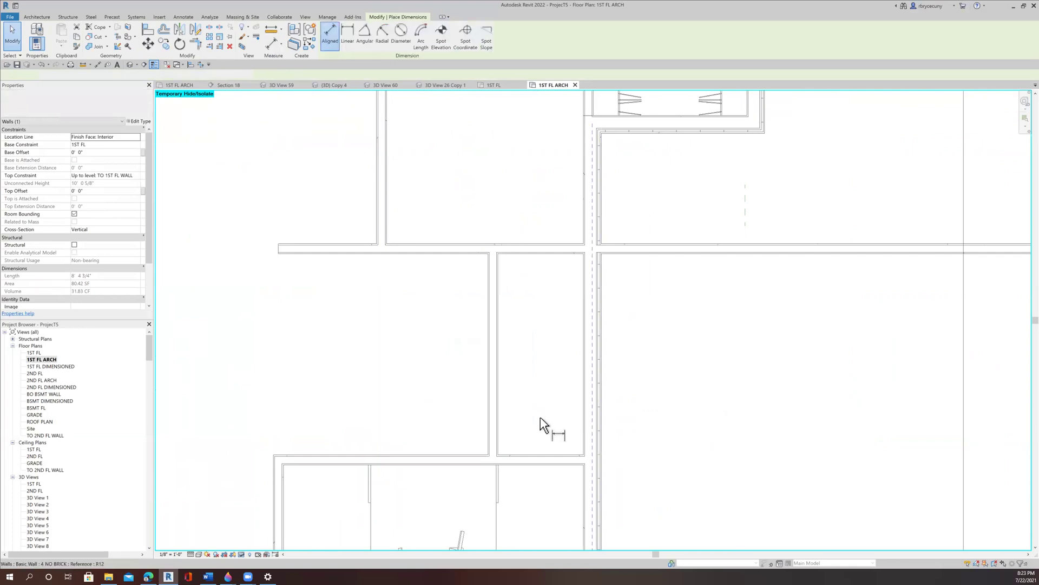
left_click(495, 412)
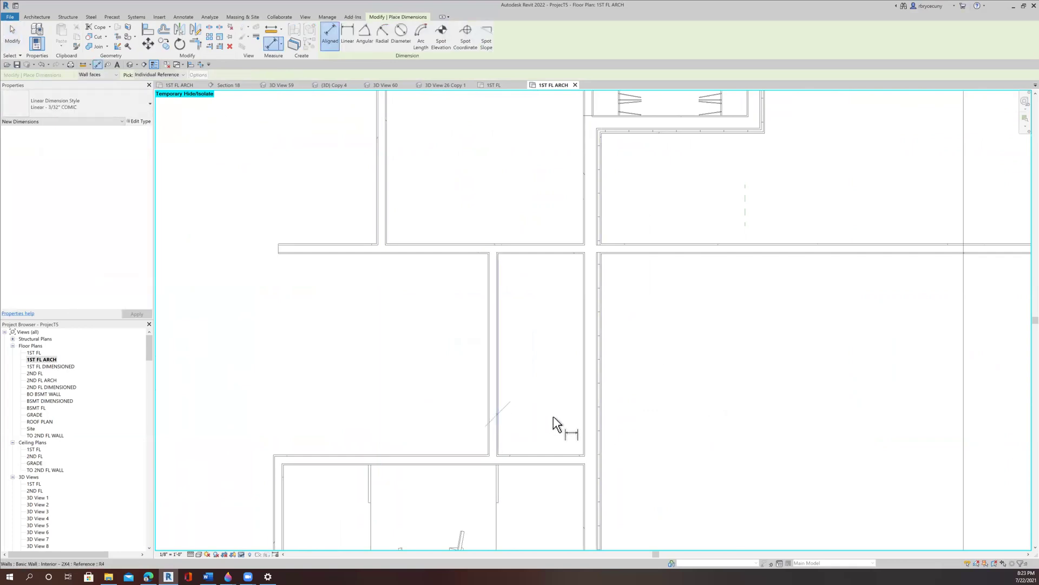
left_click(583, 427)
left_click(689, 437)
key("Escape")
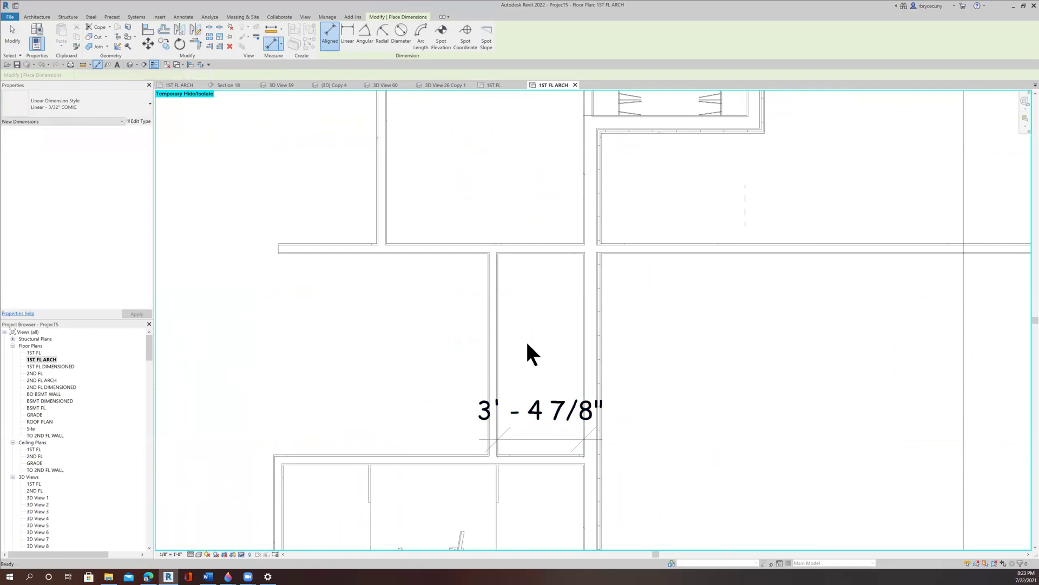
key("Escape")
- Set the dimensioned distance between the new wall and the facing wall to 5' - 0", moving the new wall
left_click(495, 336)
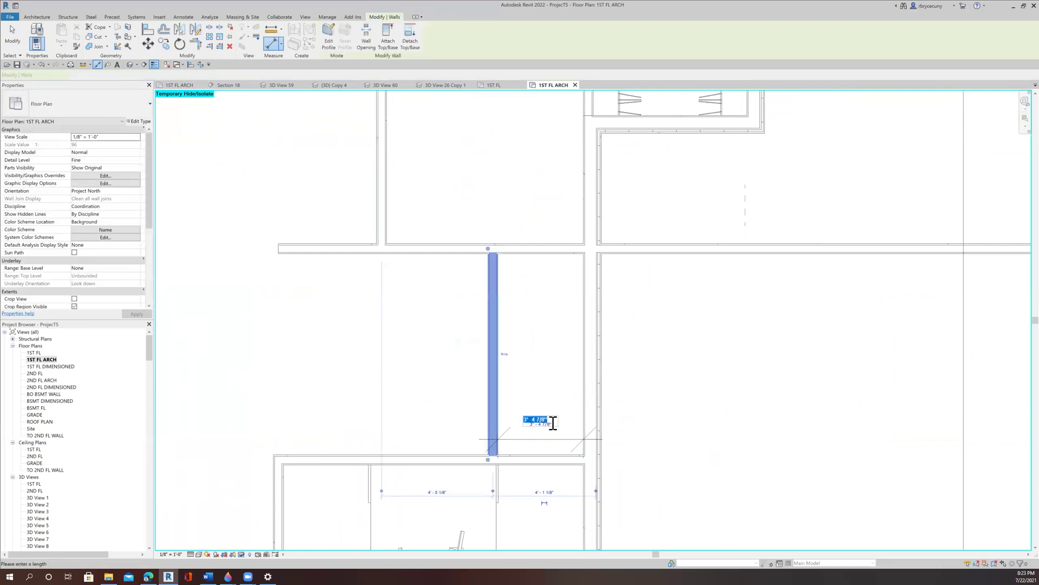
type("5")
key("Return")
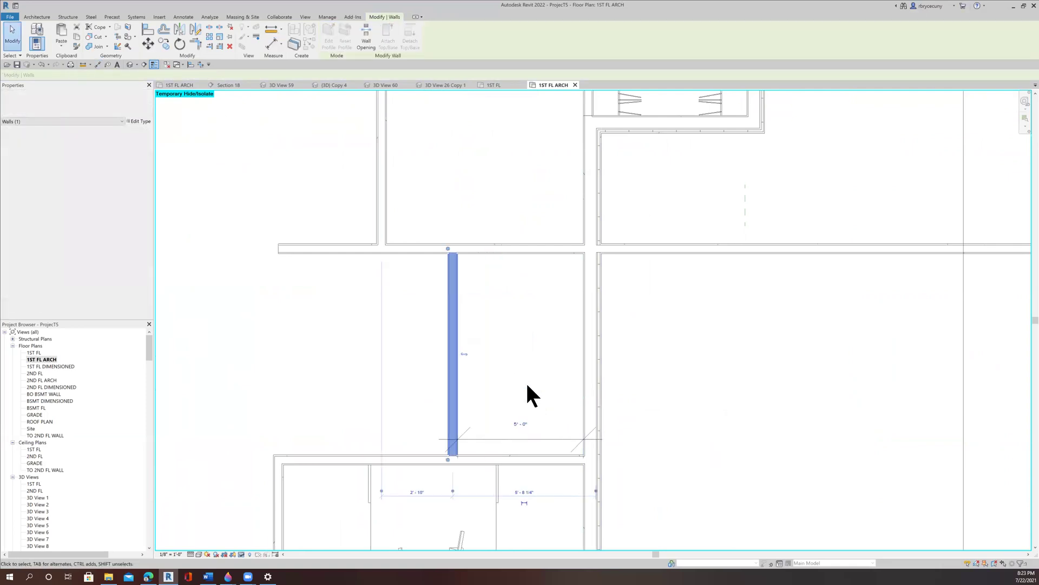
scroll(523, 380, "down", 3)
key("Escape")
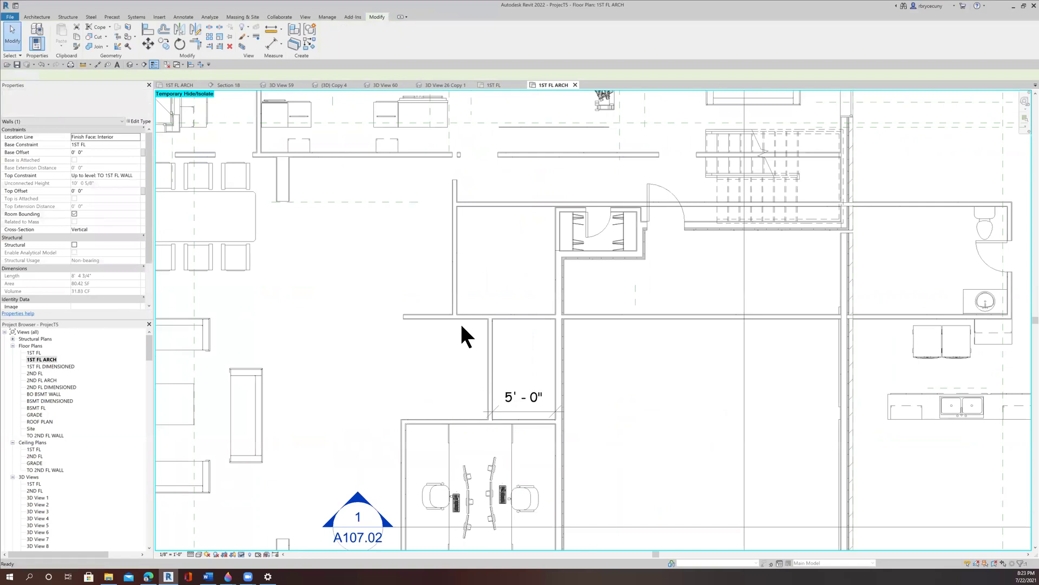
scroll(465, 338, "down", 3)
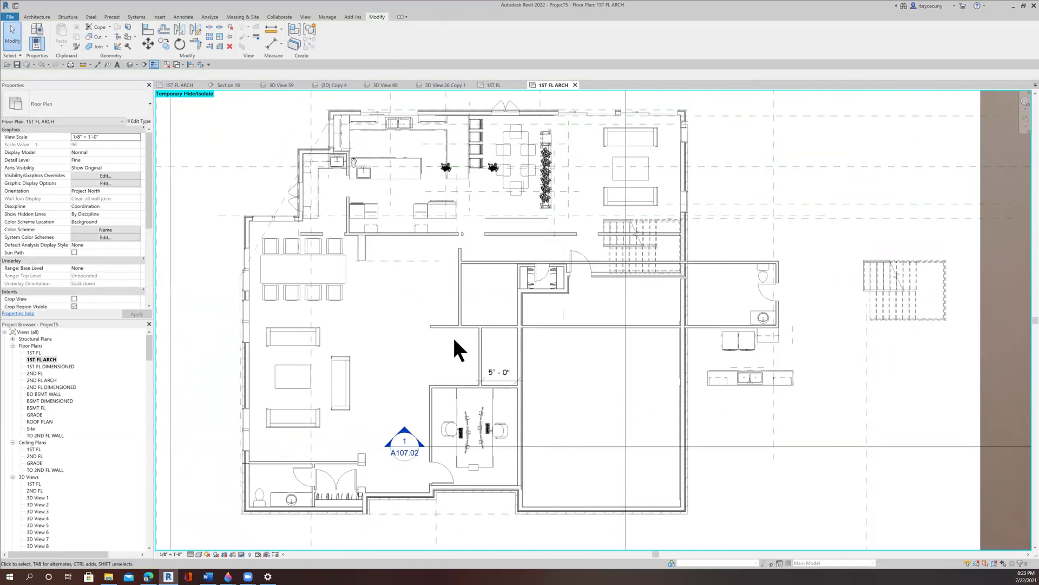
scroll(927, 282, "up", 3)
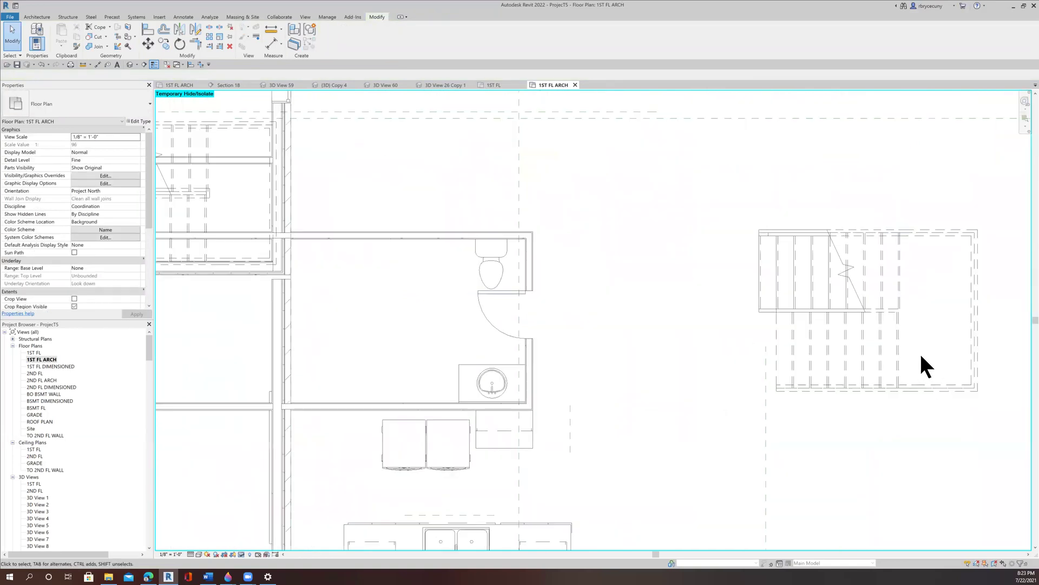
left_click(271, 42)
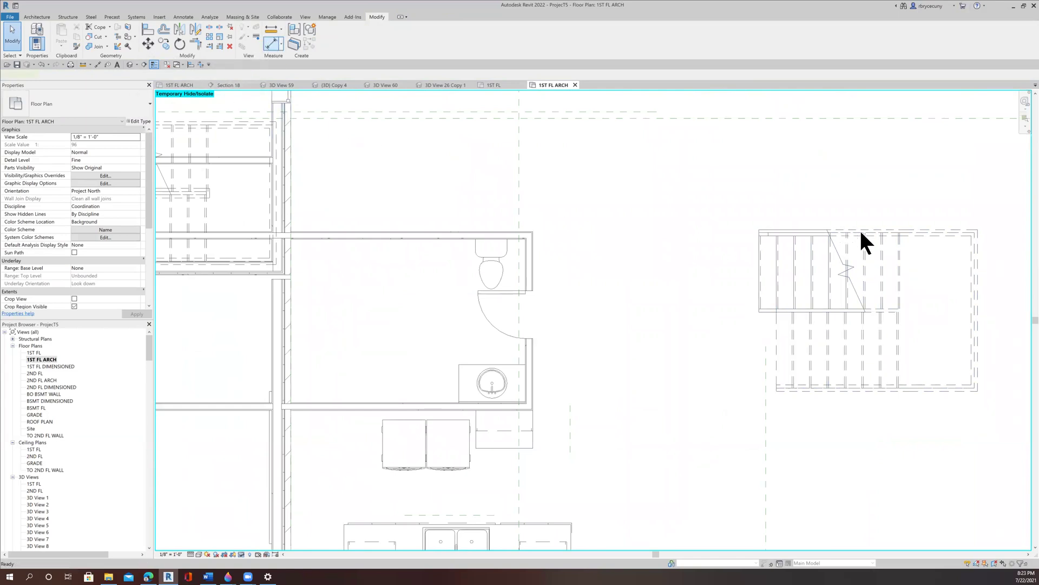
left_click(915, 229)
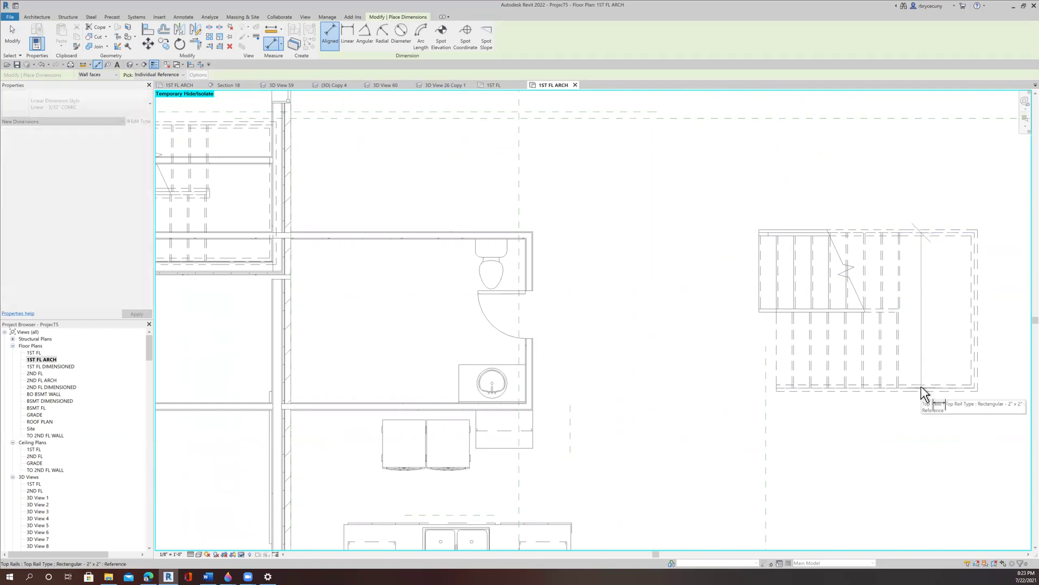
scroll(920, 385, "down", 5)
scroll(920, 373, "up", 5)
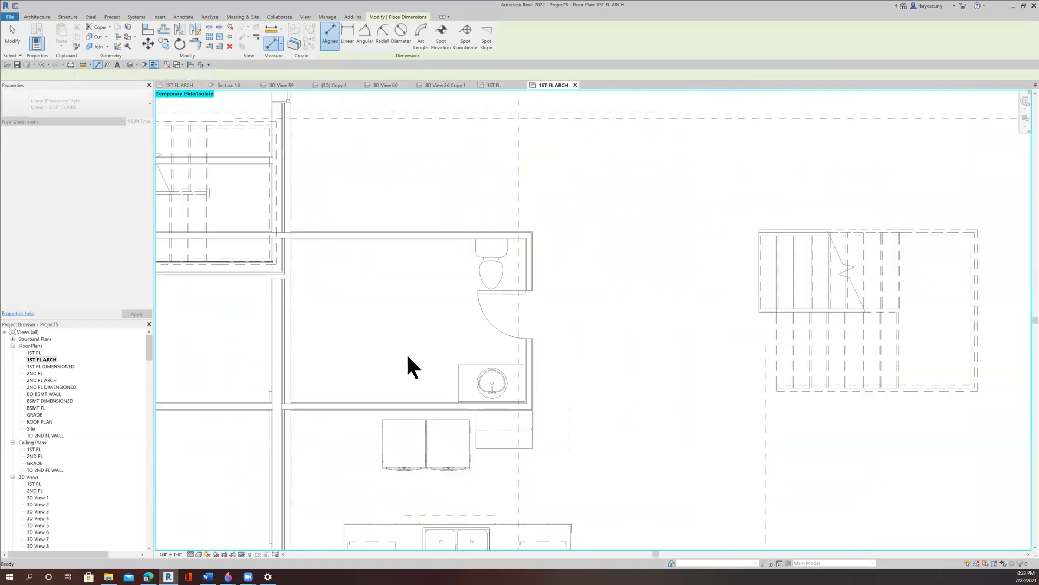
scroll(407, 355, "down", 5)
key("Escape")
key("Escape")
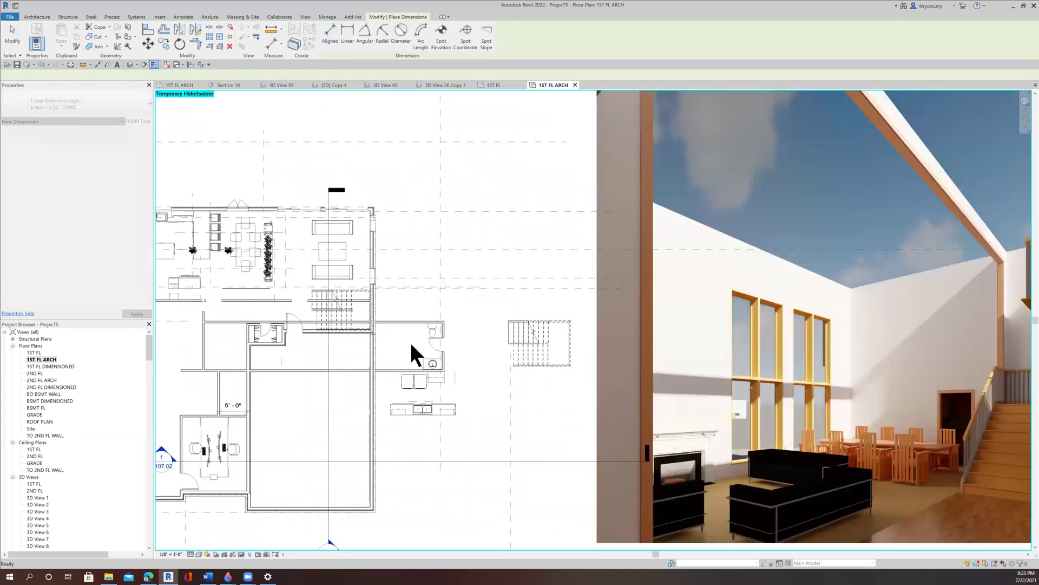
- Shorten the long horizontal wall back to the new wall above the office, unjoining it from the vertical wall it no longer meets
left_click(188, 369)
scroll(187, 369, "up", 2)
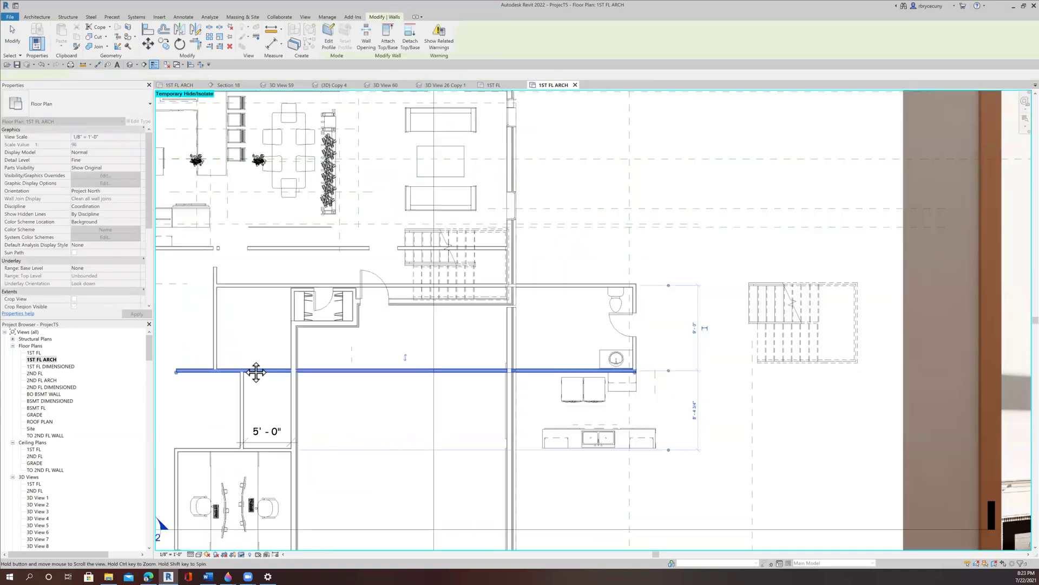
middle_click_drag(257, 372, 320, 362)
left_click_drag(241, 362, 307, 362)
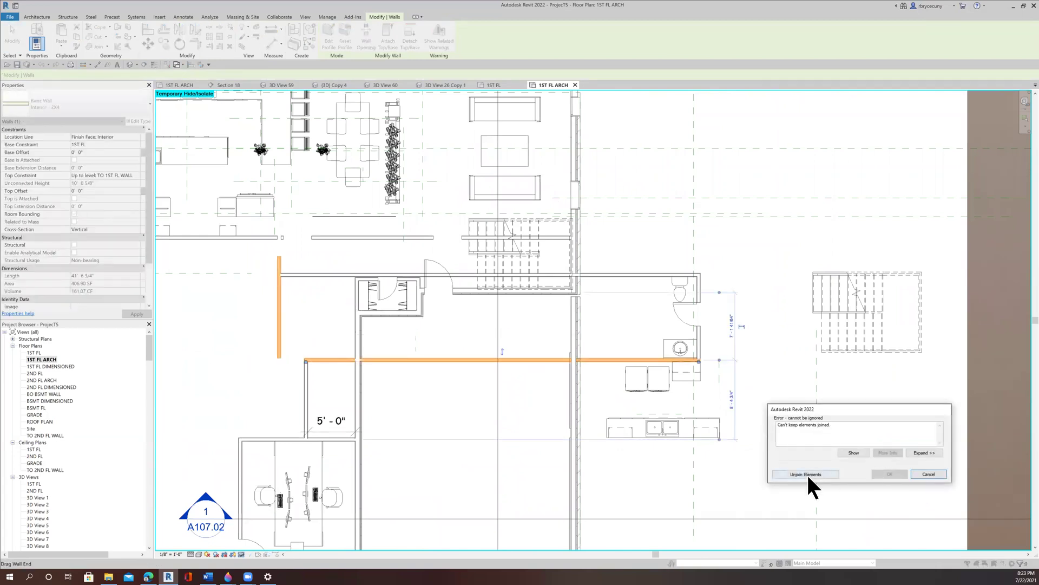
- Delete the disconnected vertical wall beside the closet area, together with the redundant rooms
left_click(277, 323)
key("Delete")
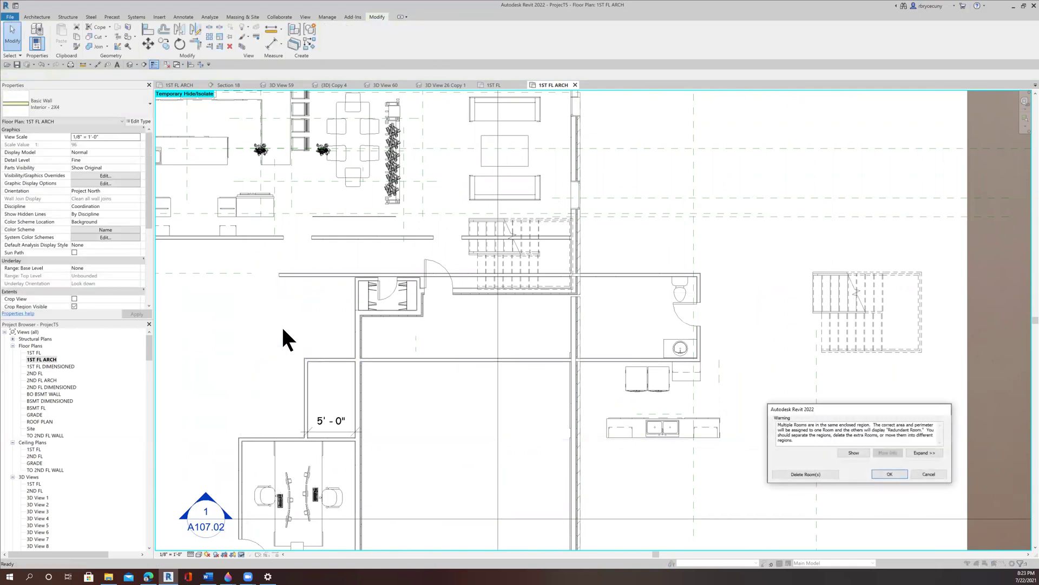
left_click(807, 472)
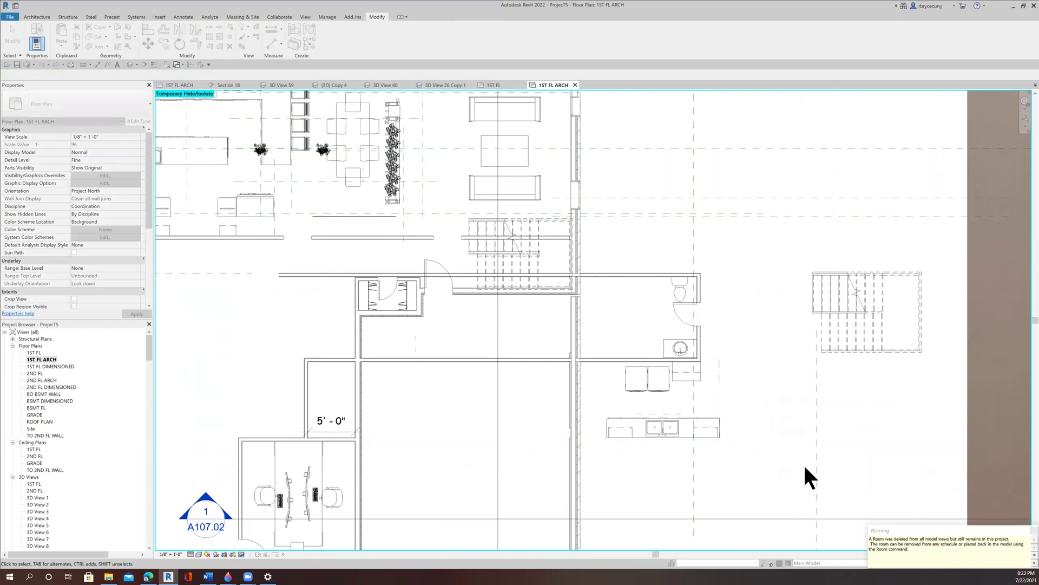
left_click(1018, 529)
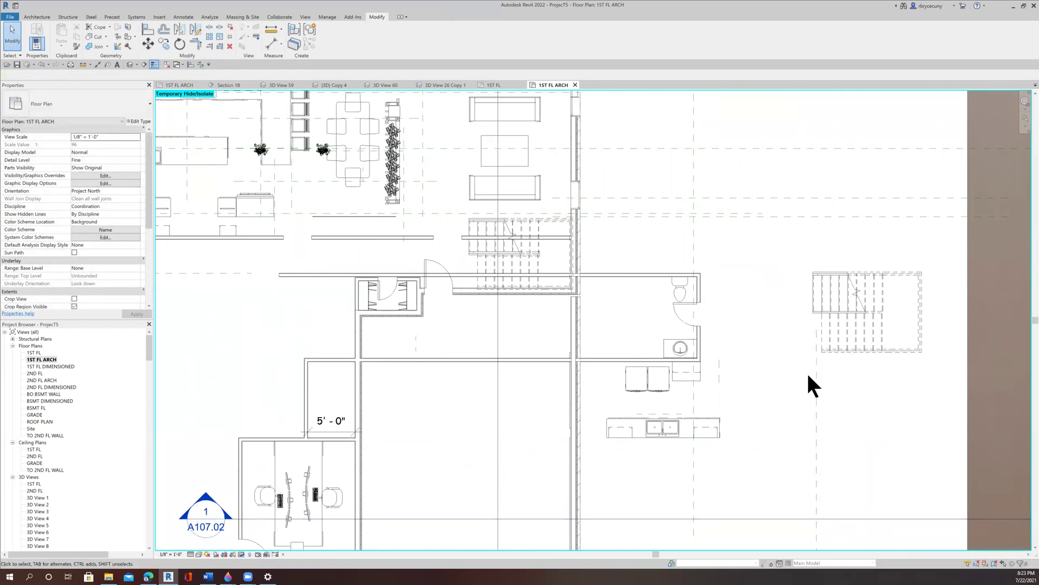
- Move the whole stair back into the house, placing its outer landing corner where the new wall meets the office's upper wall
left_click_drag(789, 375, 922, 270)
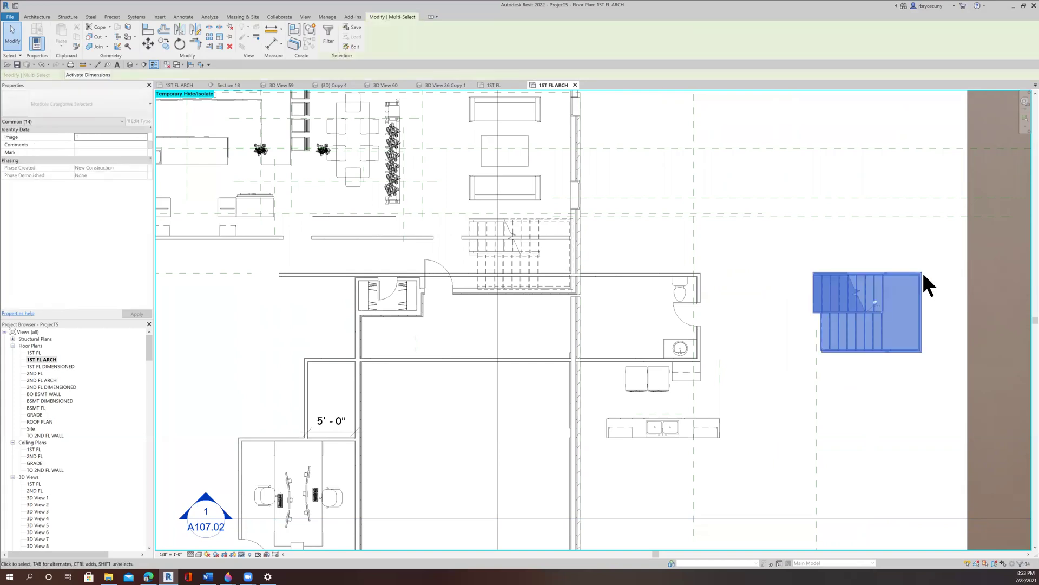
left_click(146, 42)
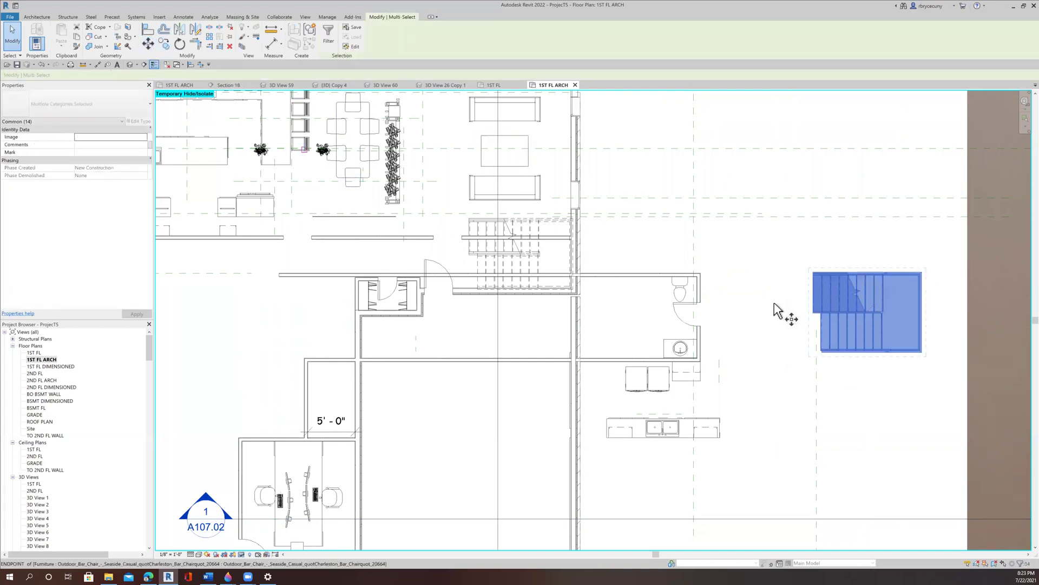
scroll(928, 399, "up", 5)
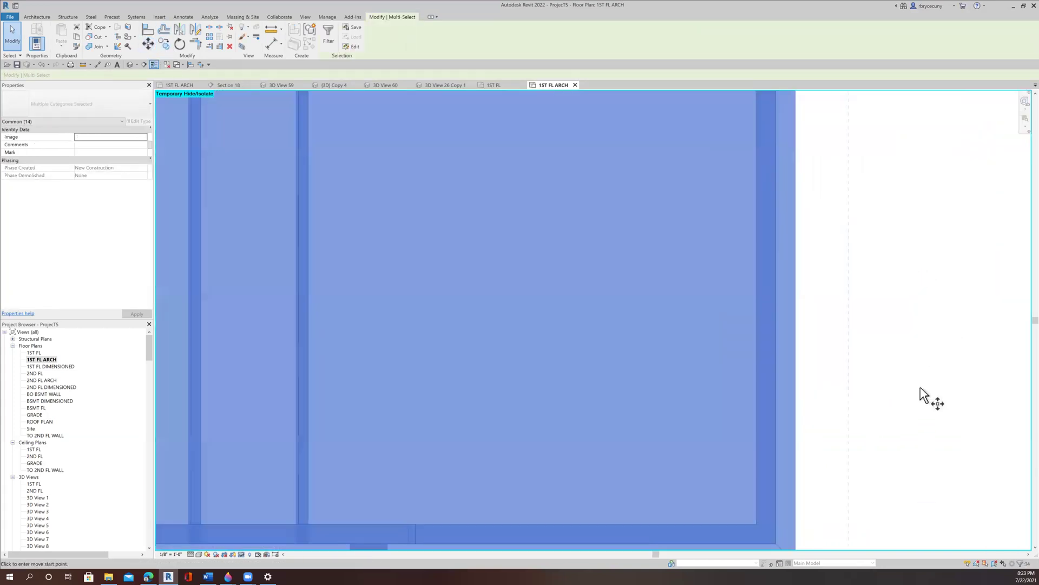
scroll(834, 382, "down", 3)
scroll(810, 441, "up", 3)
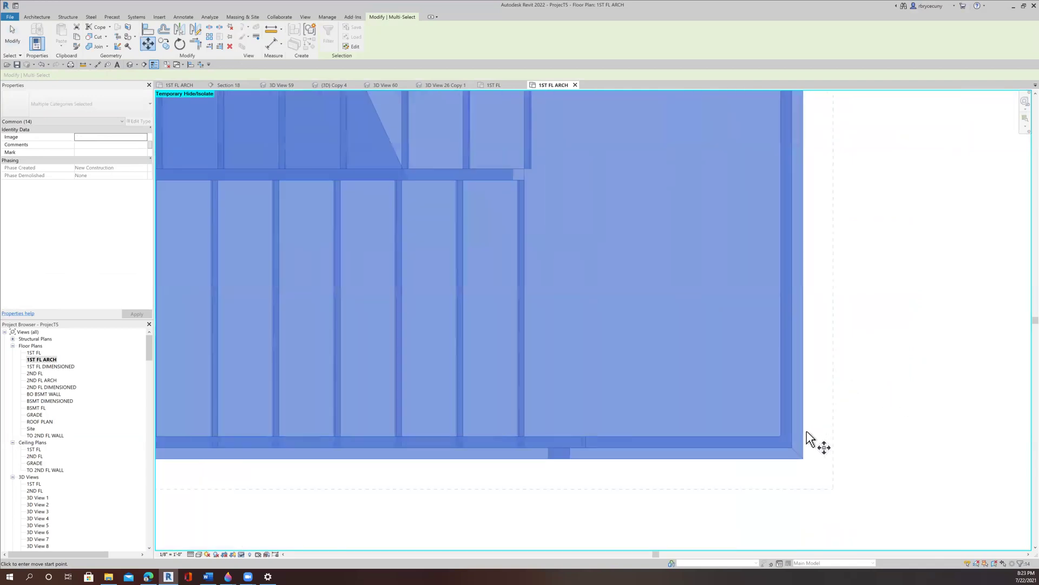
left_click(777, 457)
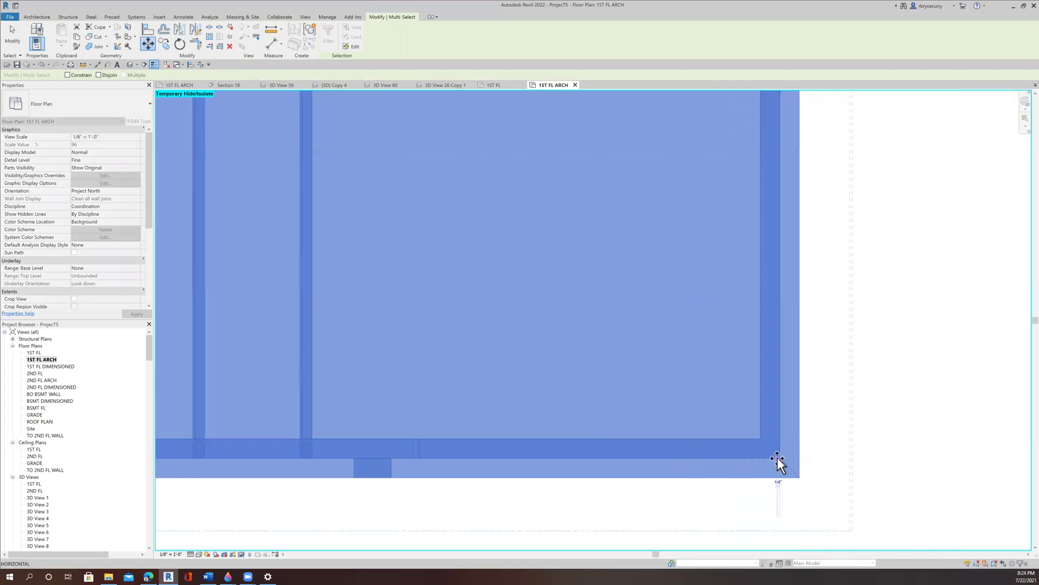
scroll(777, 457, "down", 5)
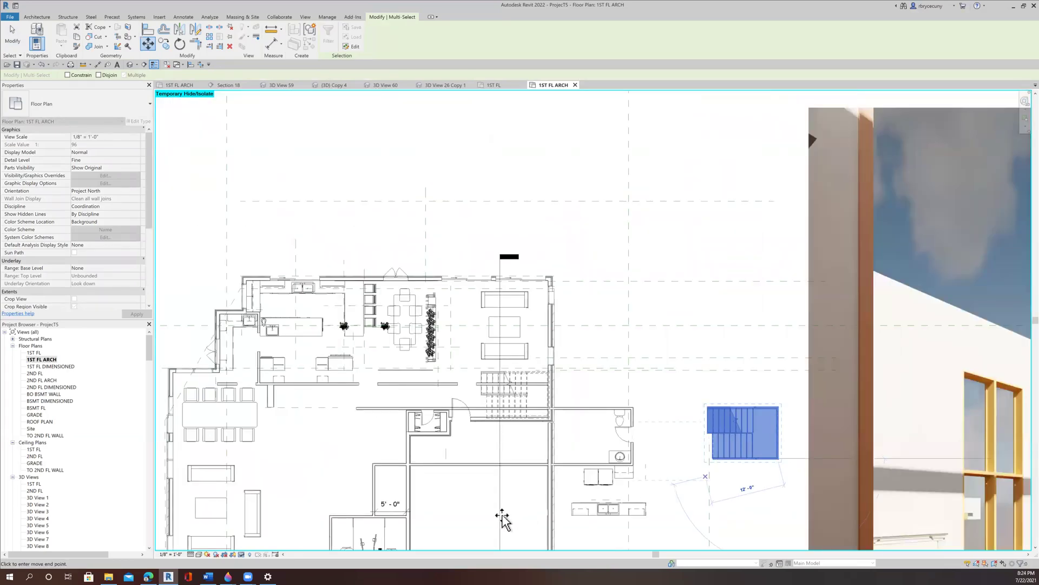
scroll(373, 511, "up", 5)
scroll(373, 511, "up", 4)
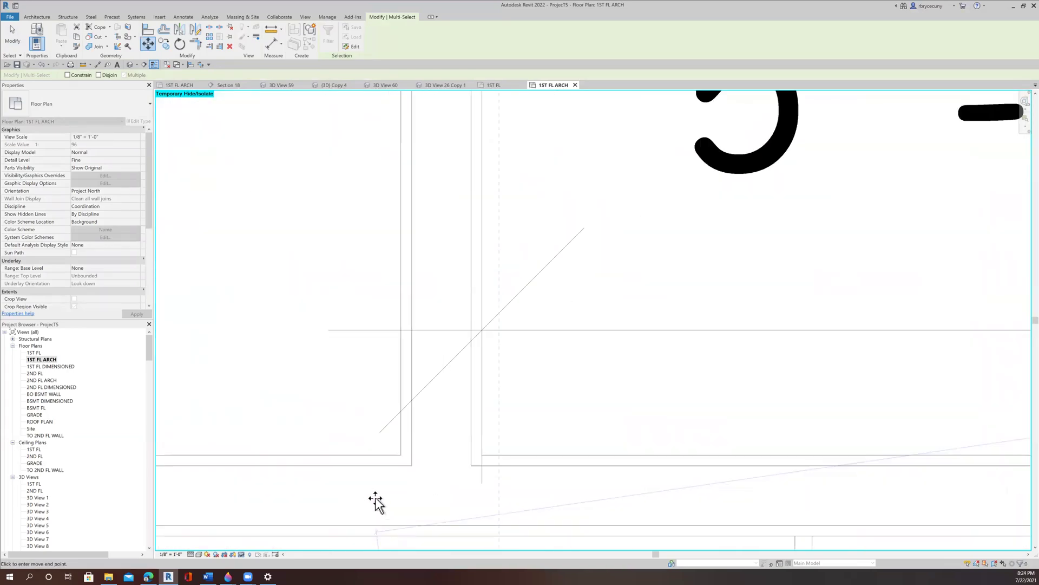
scroll(440, 438, "up", 5)
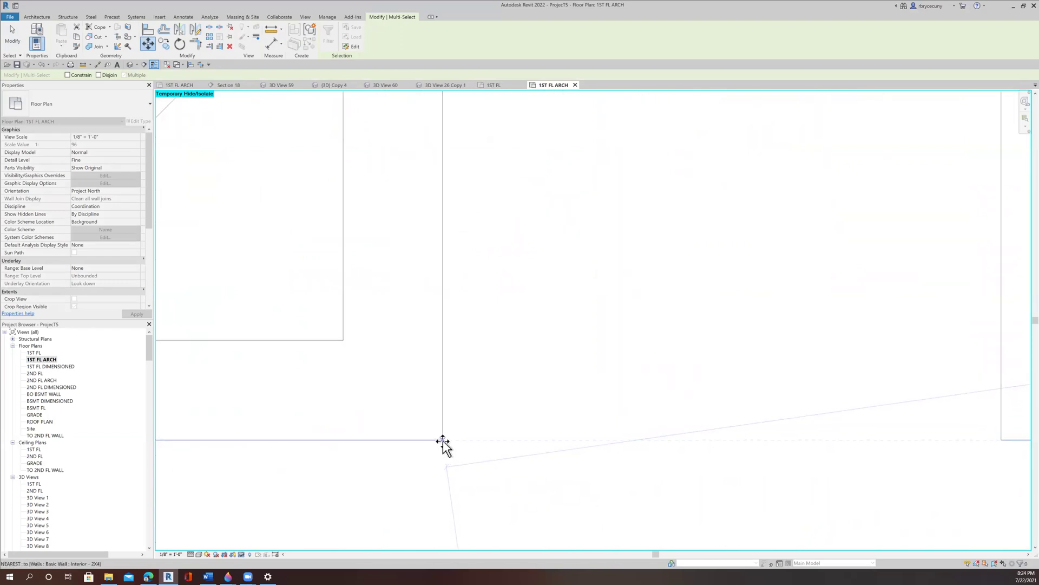
left_click(457, 448)
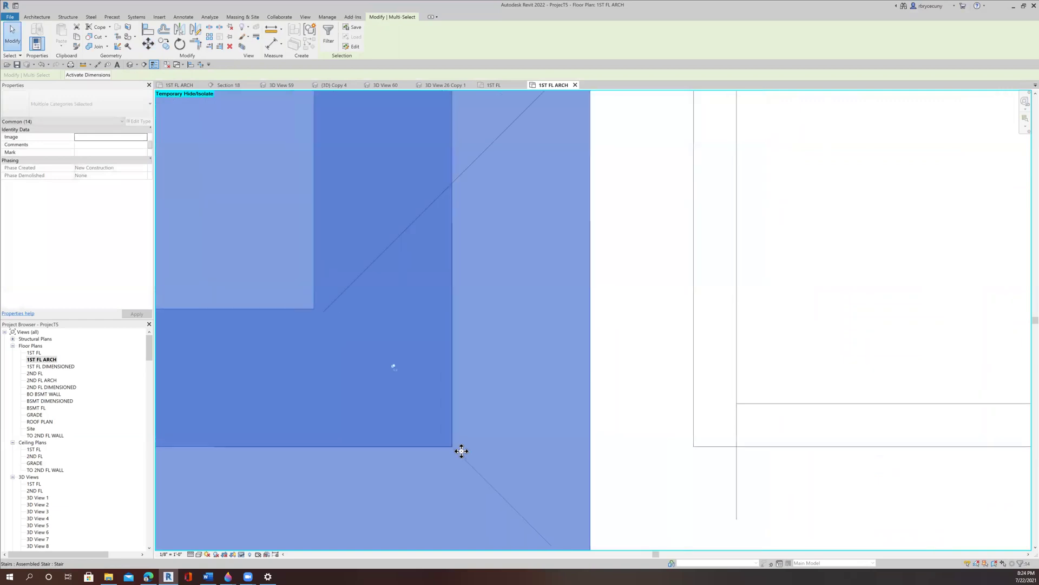
- Measure the horizontal gap between the stair's outer edge and the short wall near the dining table with an aligned dimension, and delete that dimension
scroll(461, 451, "down", 8)
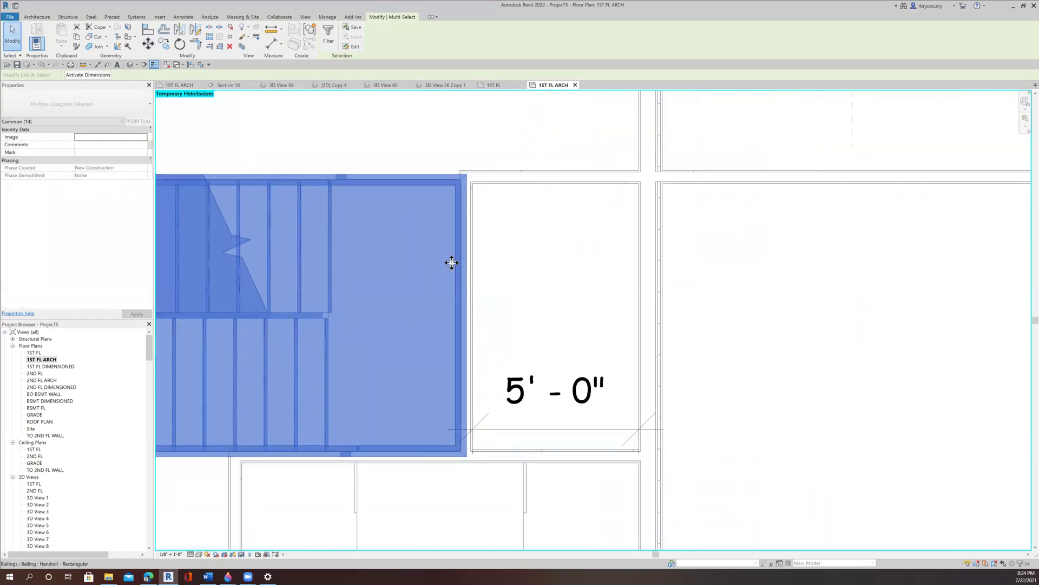
left_click(831, 424)
scroll(829, 430, "down", 4)
scroll(827, 428, "down", 1)
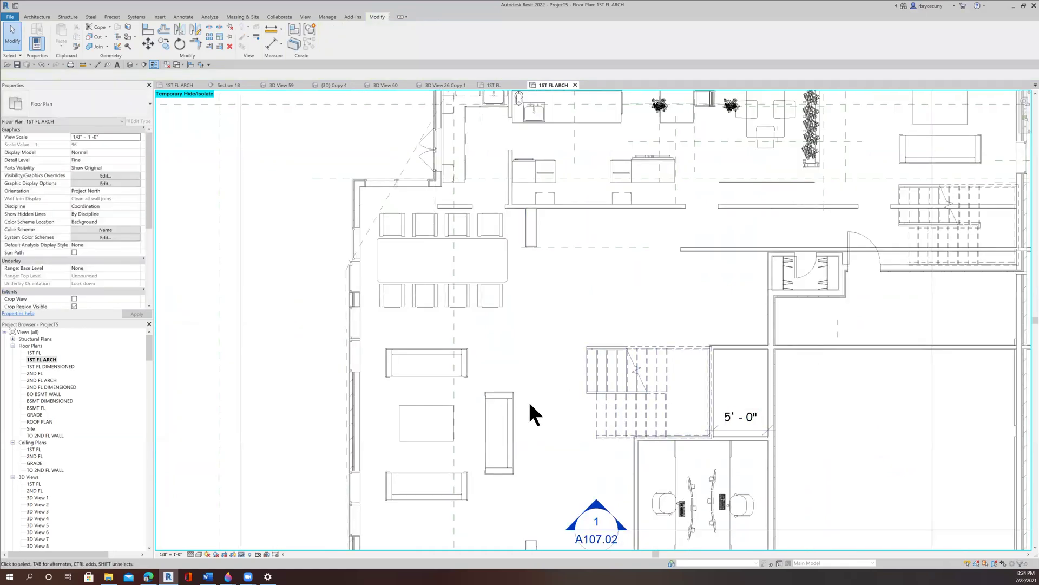
scroll(542, 446, "down", 1)
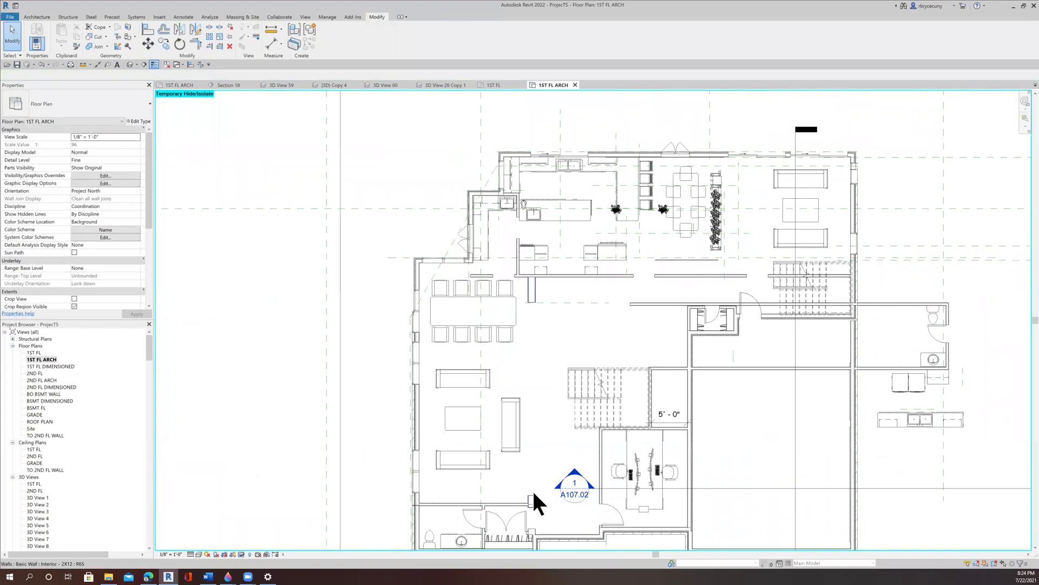
left_click(98, 64)
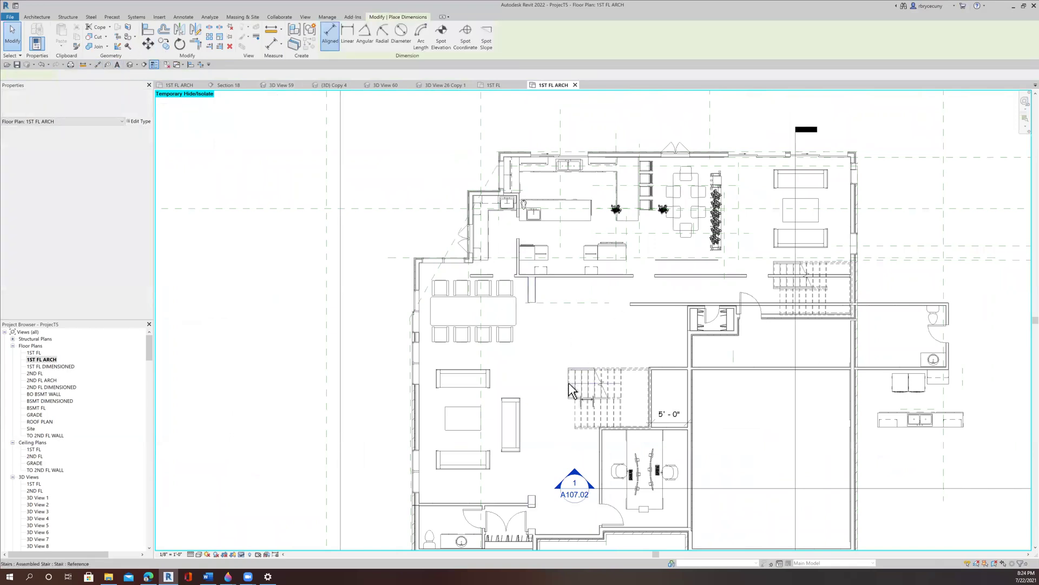
scroll(568, 386, "up", 5)
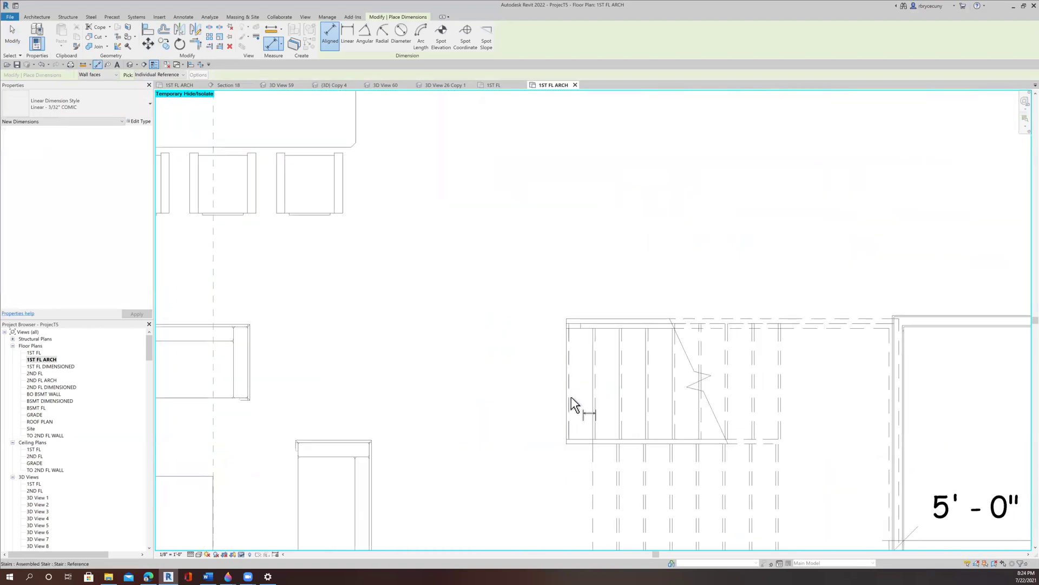
scroll(579, 399, "down", 4)
left_click(522, 232)
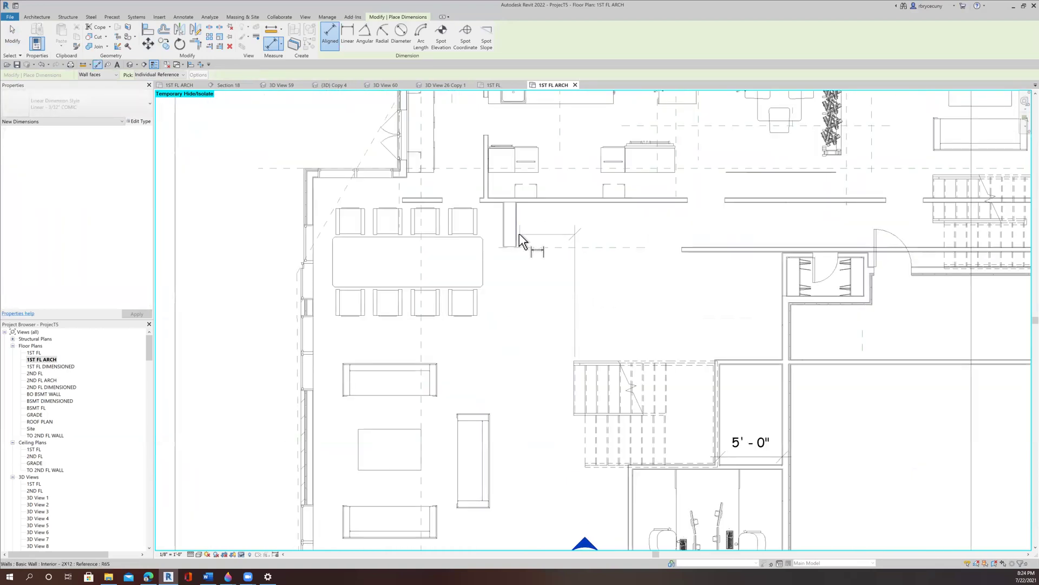
left_click(518, 304)
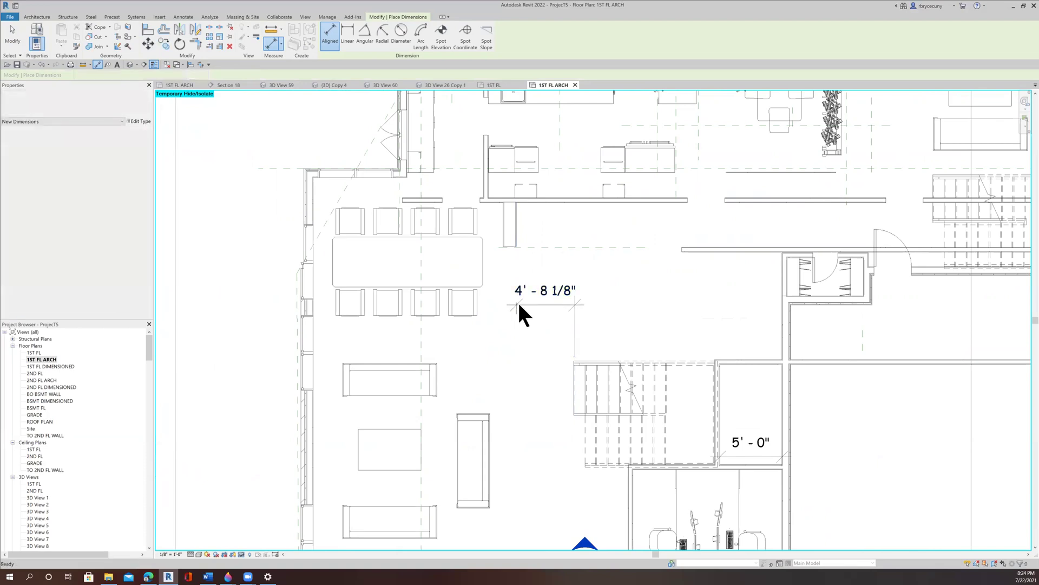
key("Escape")
left_click(542, 301)
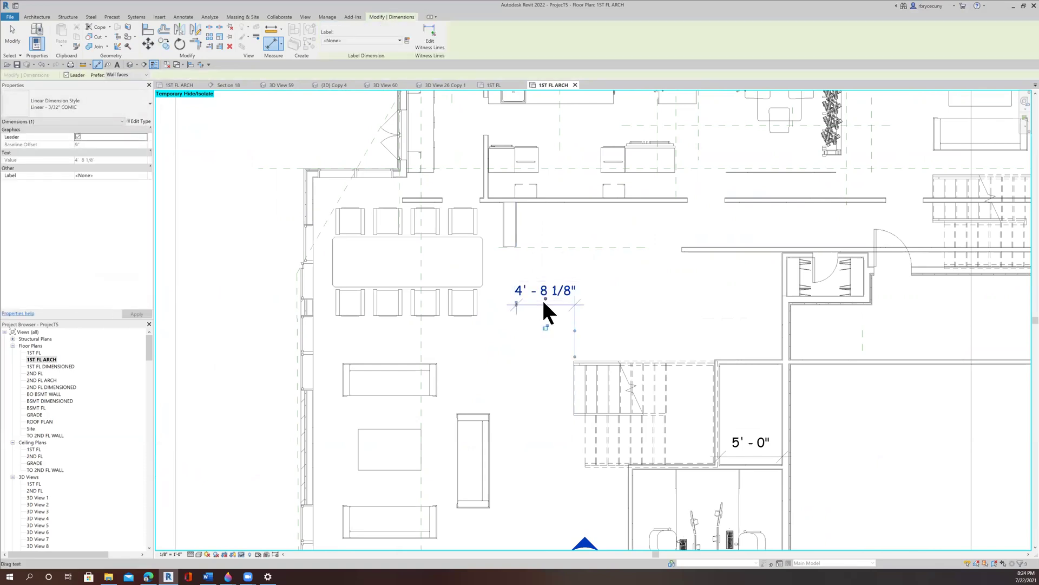
key("Delete")
- Shorten the long horizontal wall below the kitchen back to the short thick wall, unjoining the affected walls and deleting the 36" x 84" opening
middle_click_drag(544, 311, 540, 241)
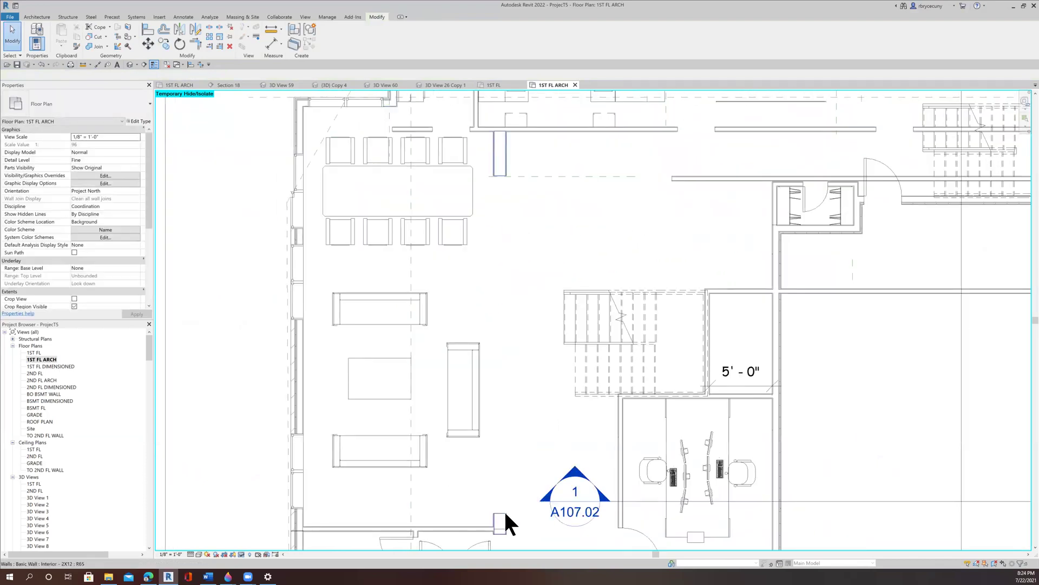
scroll(476, 433, "down", 2)
scroll(454, 352, "down", 3)
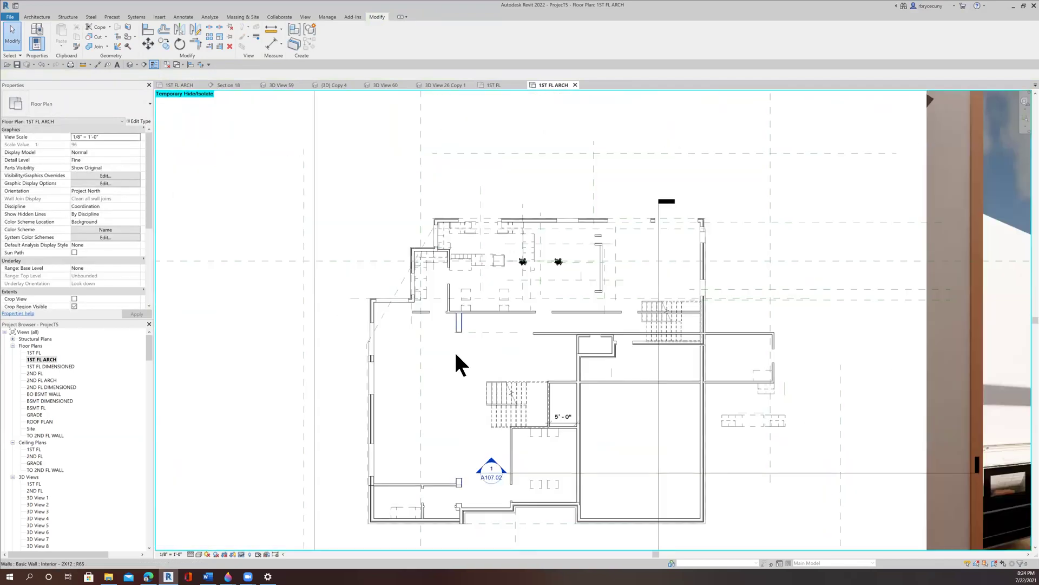
scroll(422, 316, "up", 4)
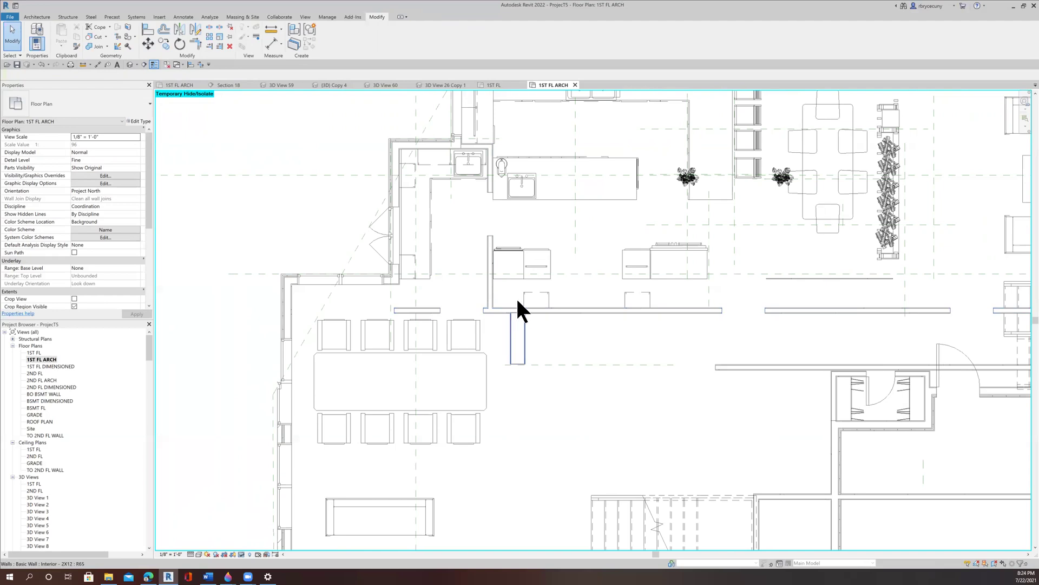
left_click(401, 311)
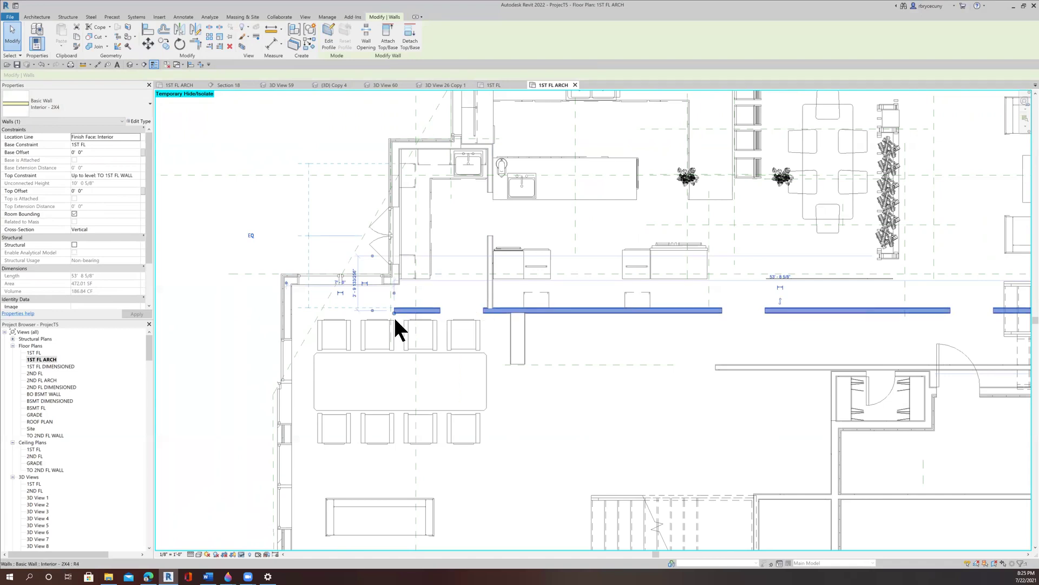
left_click_drag(393, 312, 519, 313)
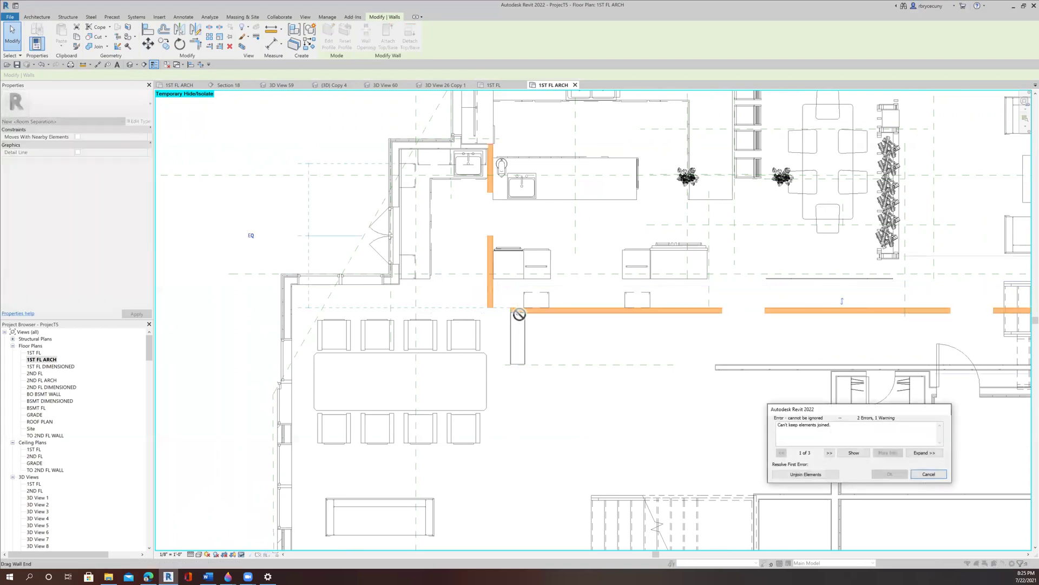
left_click(815, 473)
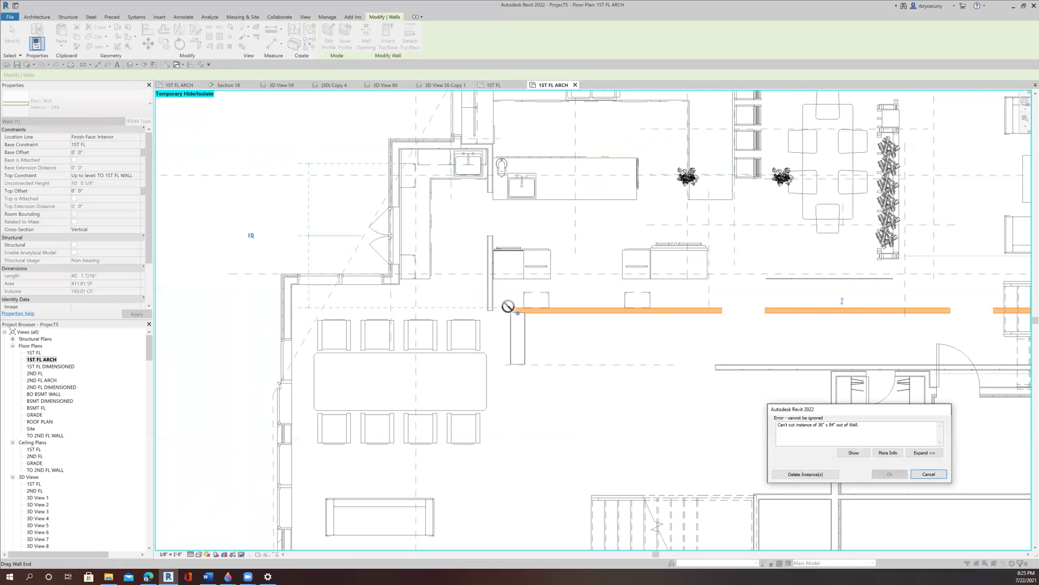
left_click(811, 472)
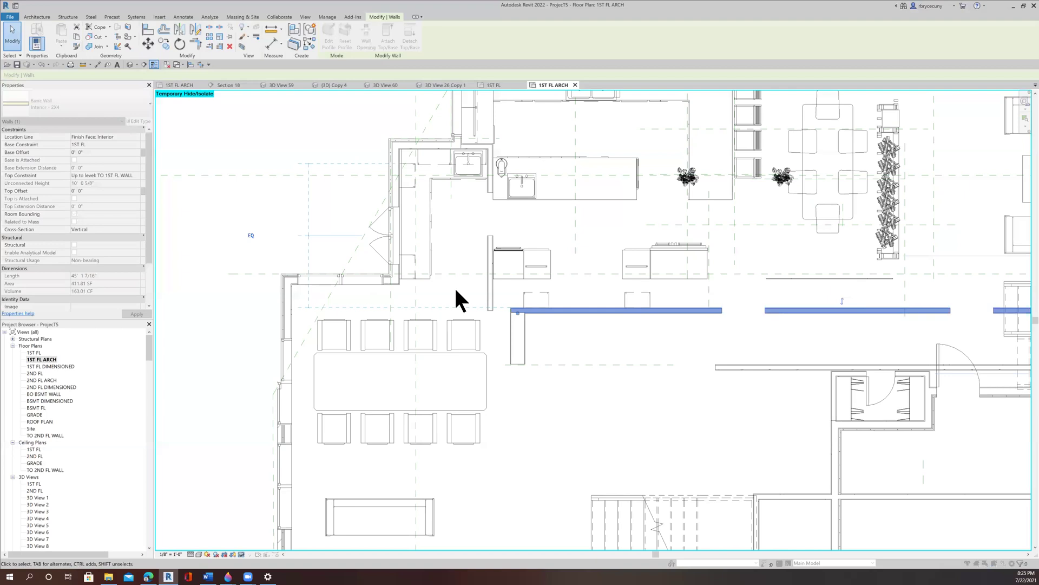
- Align the vertical wall beside the kitchen cabinets with the outer face of the short thick wall, deleting the redundant room
scroll(454, 286, "up", 3)
middle_click_drag(468, 290, 430, 254)
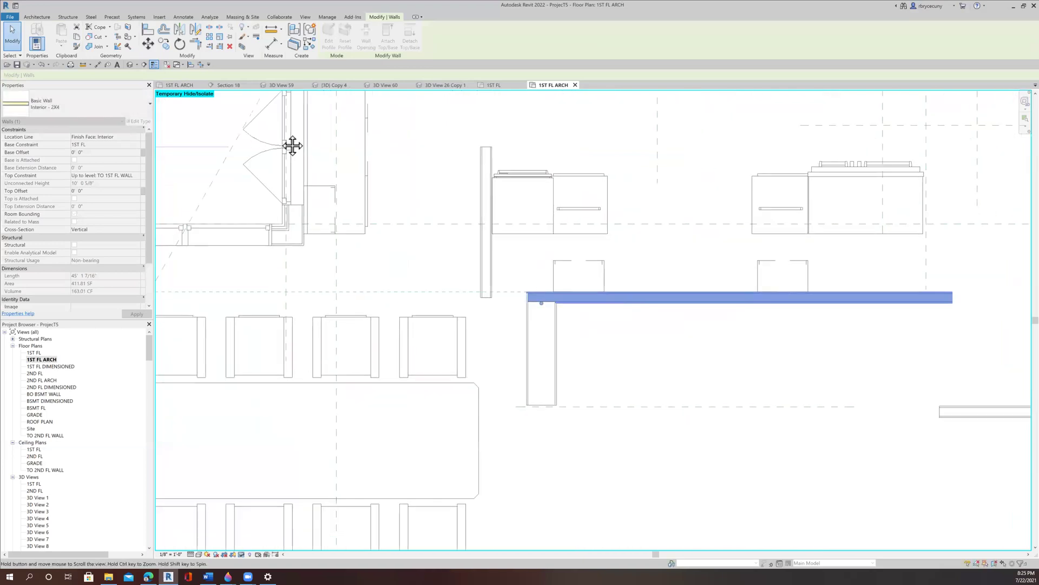
left_click(146, 30)
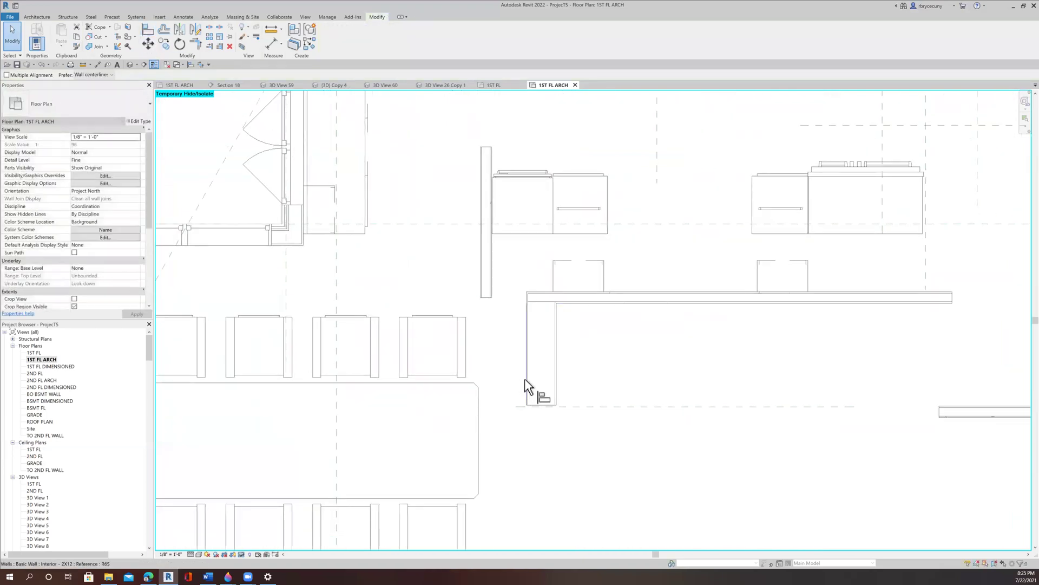
left_click(525, 379)
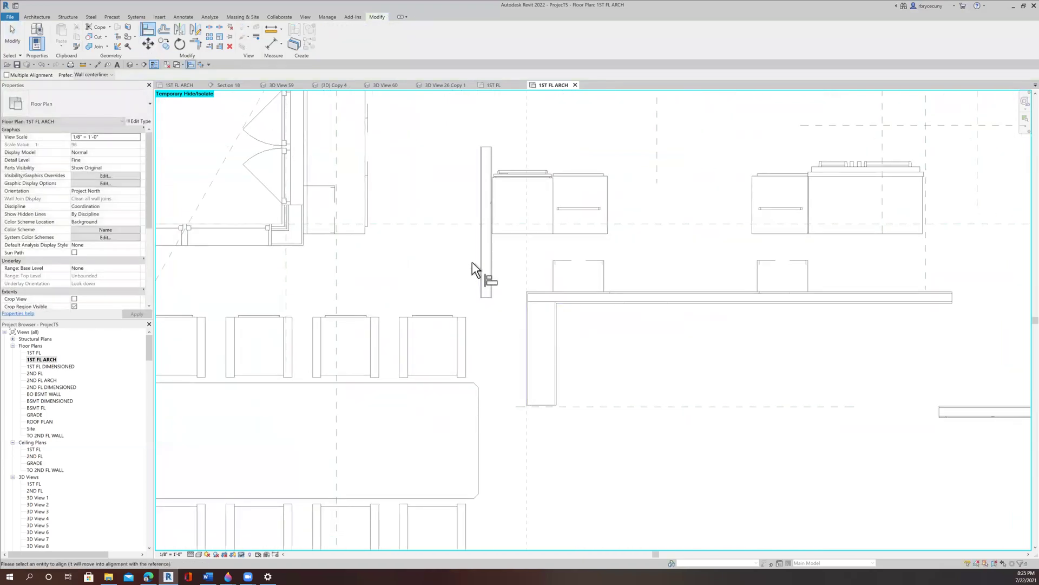
left_click(479, 322)
left_click(807, 472)
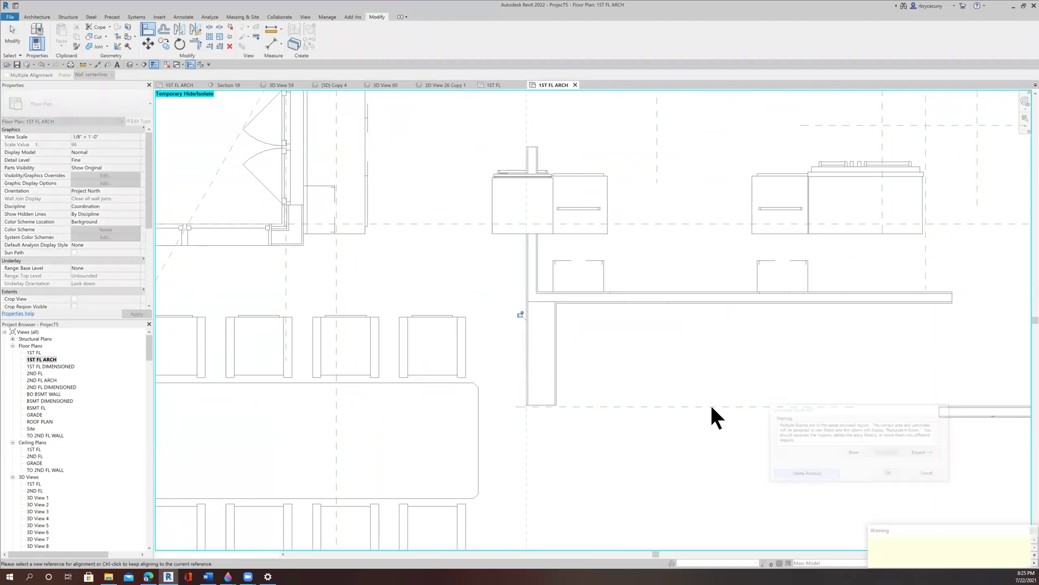
scroll(607, 361, "down", 2)
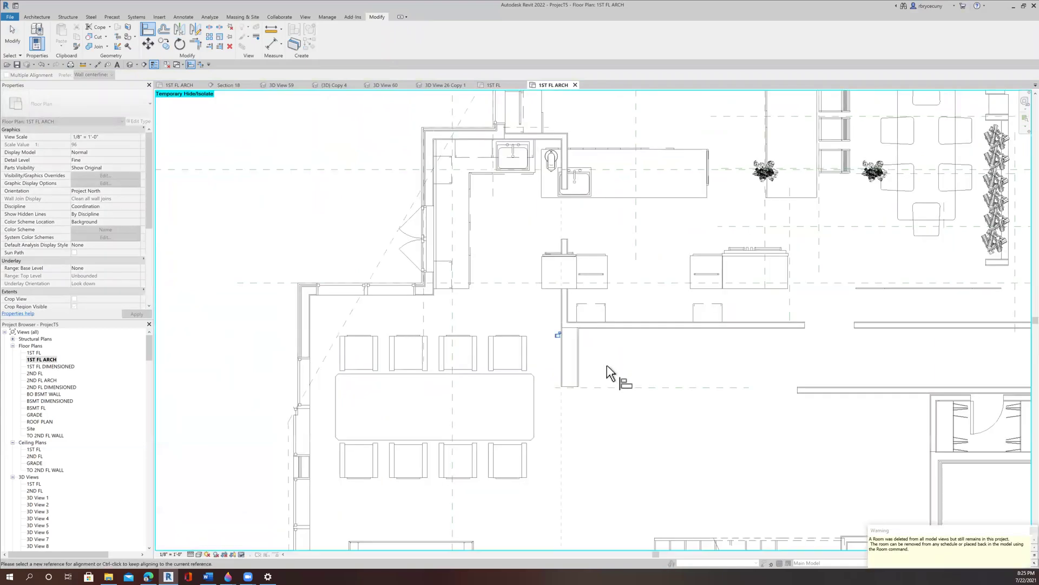
scroll(572, 323, "up", 1)
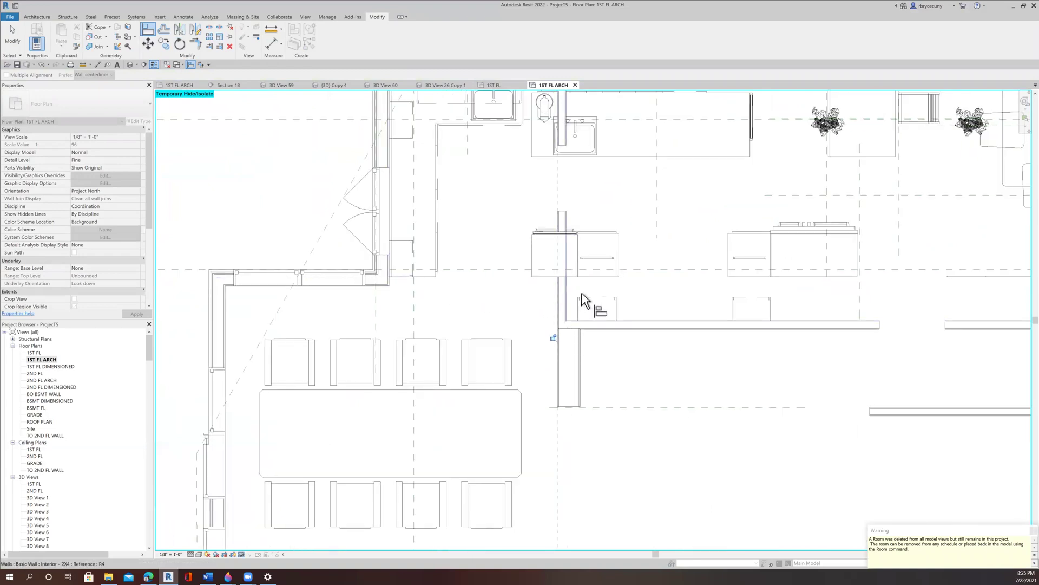
left_click(15, 34)
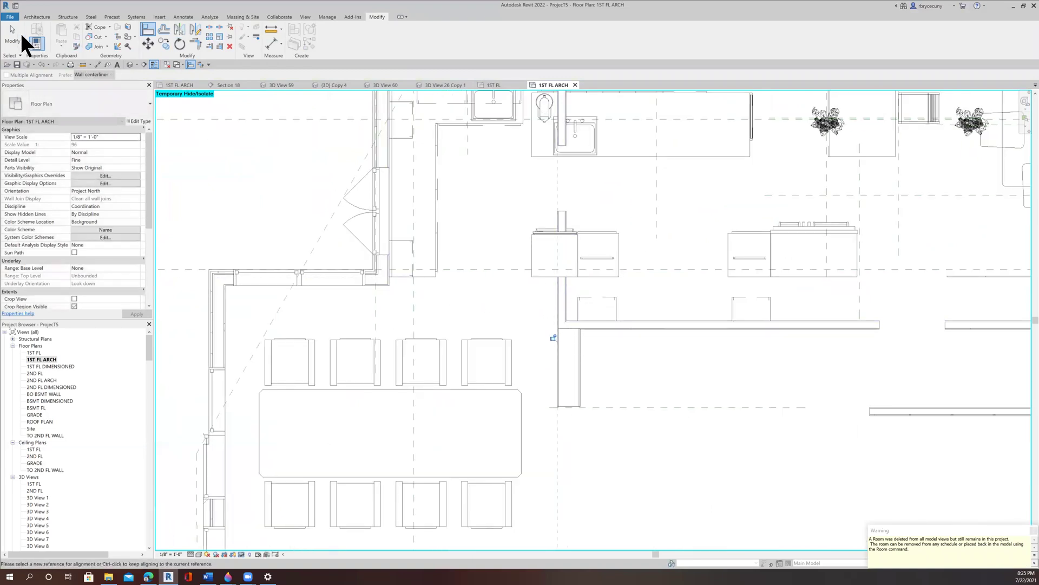
- Draw a matching Interior - 2X4 wall from the exterior corner above the dining table to the aligned vertical wall
right_click(629, 325)
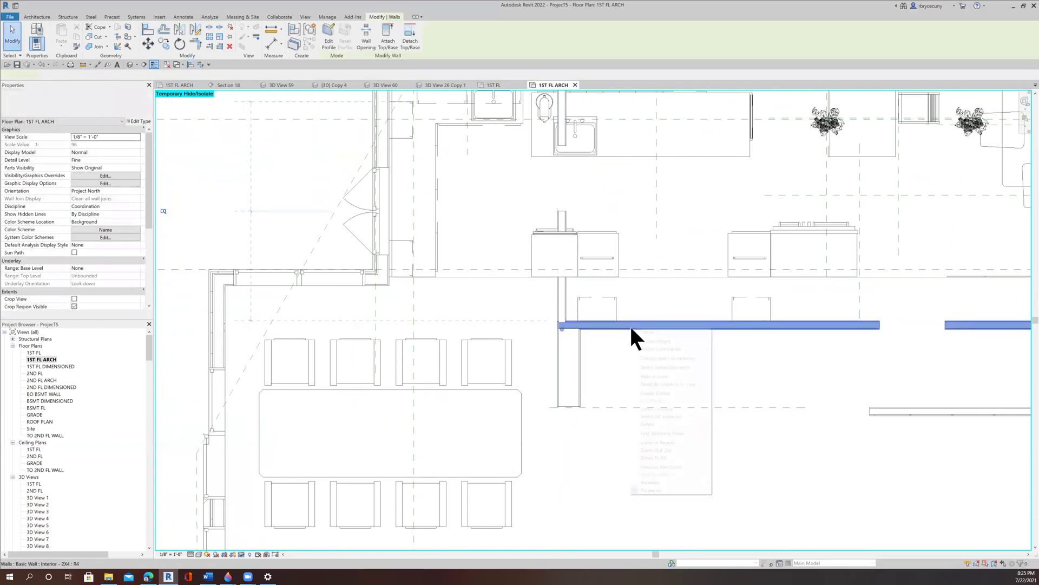
left_click(662, 393)
left_click(391, 289)
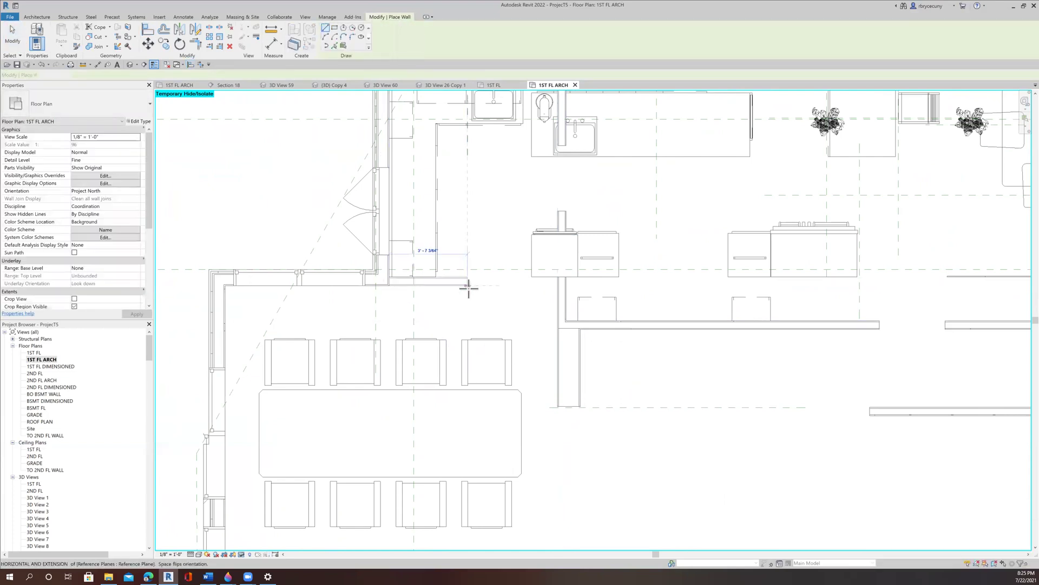
left_click(557, 287)
key("Escape")
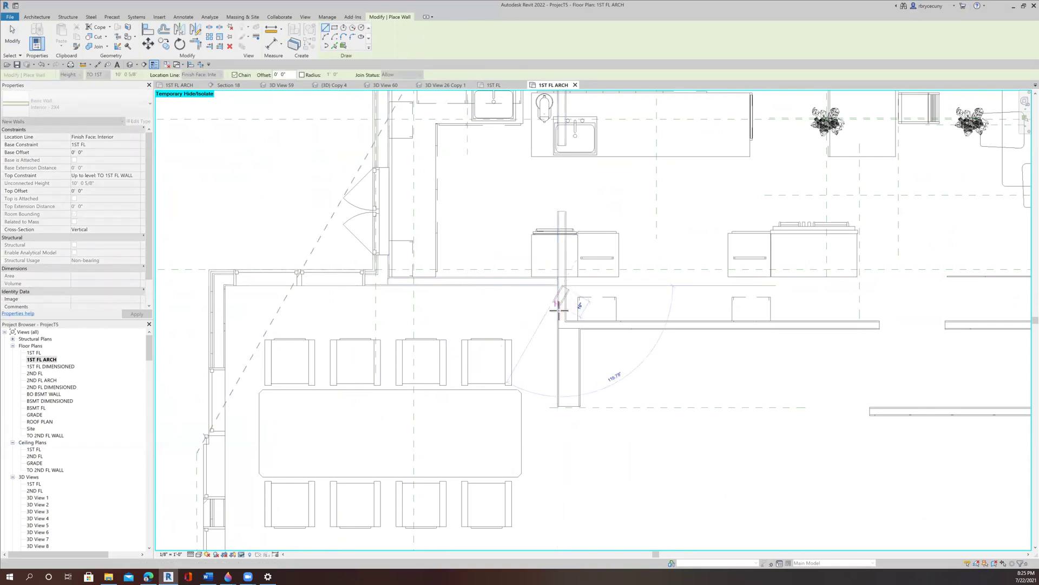
key("Escape")
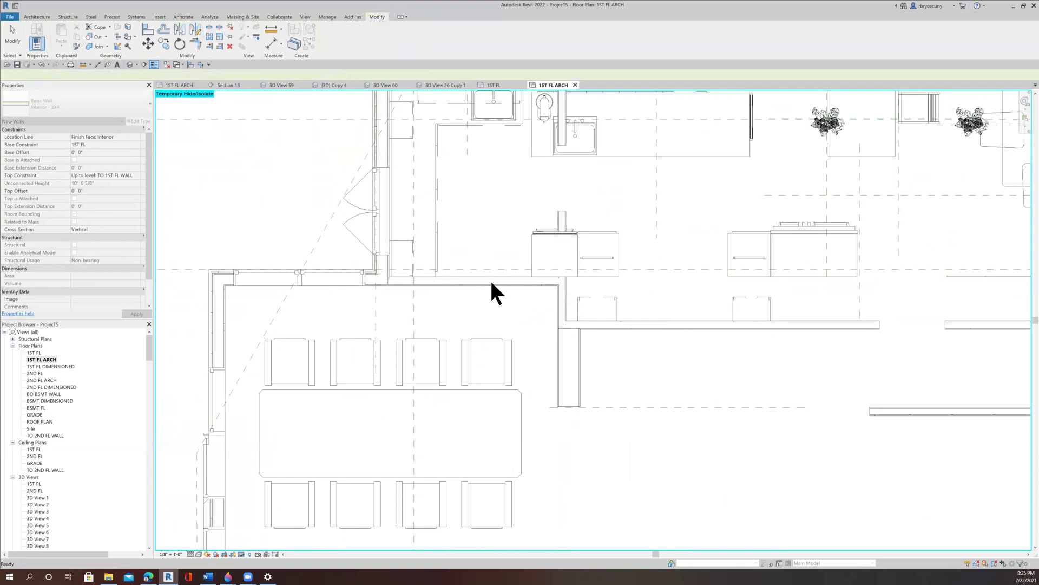
- Copy the vertical Interior - 2X4 wall beside the kitchen cabinets 1' - 8 15/16" toward the pantry, against the end of the sink counter
left_click(560, 213)
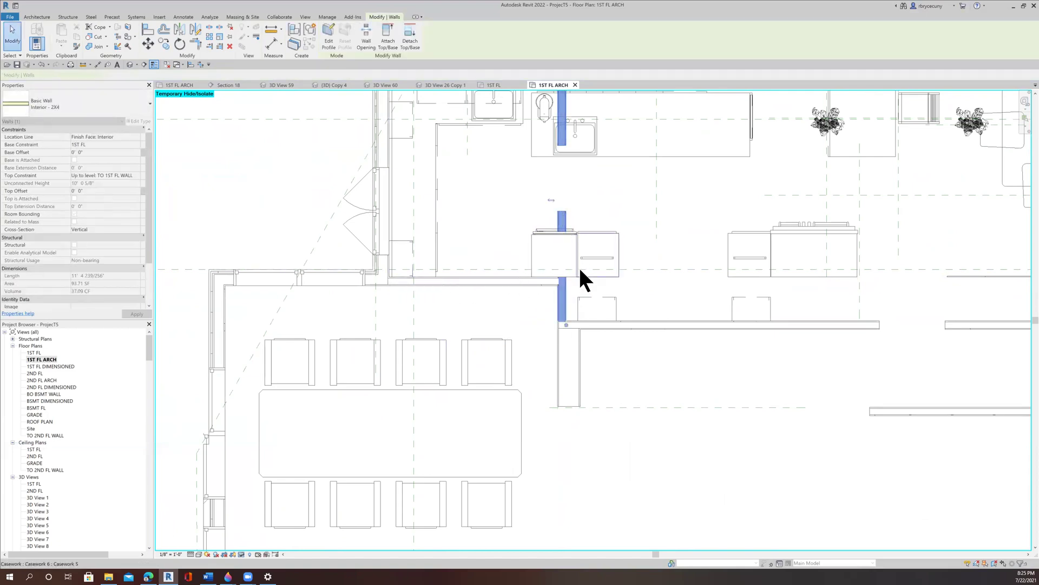
scroll(580, 265, "down", 3)
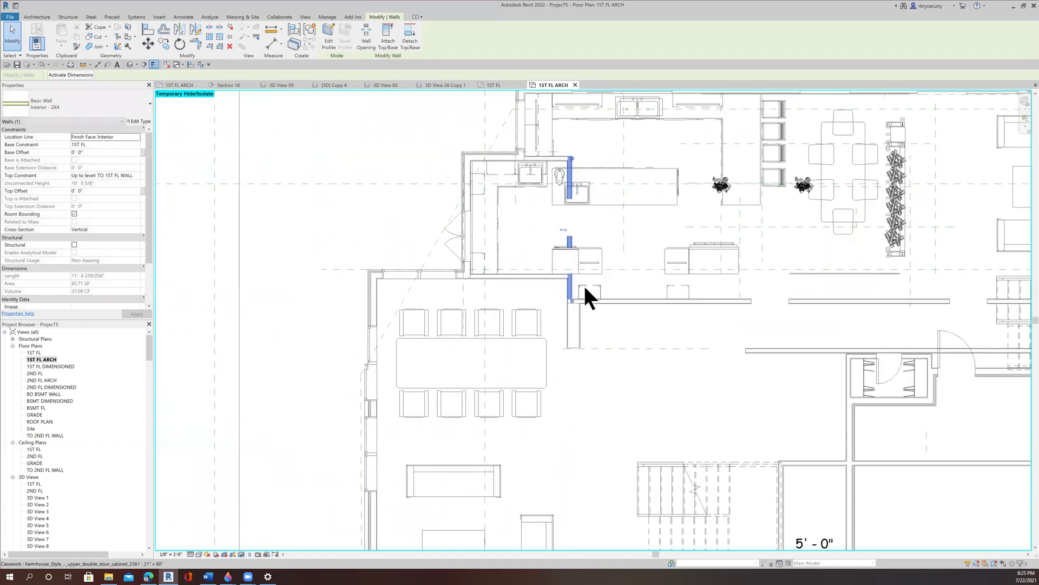
middle_click_drag(583, 262, 511, 235)
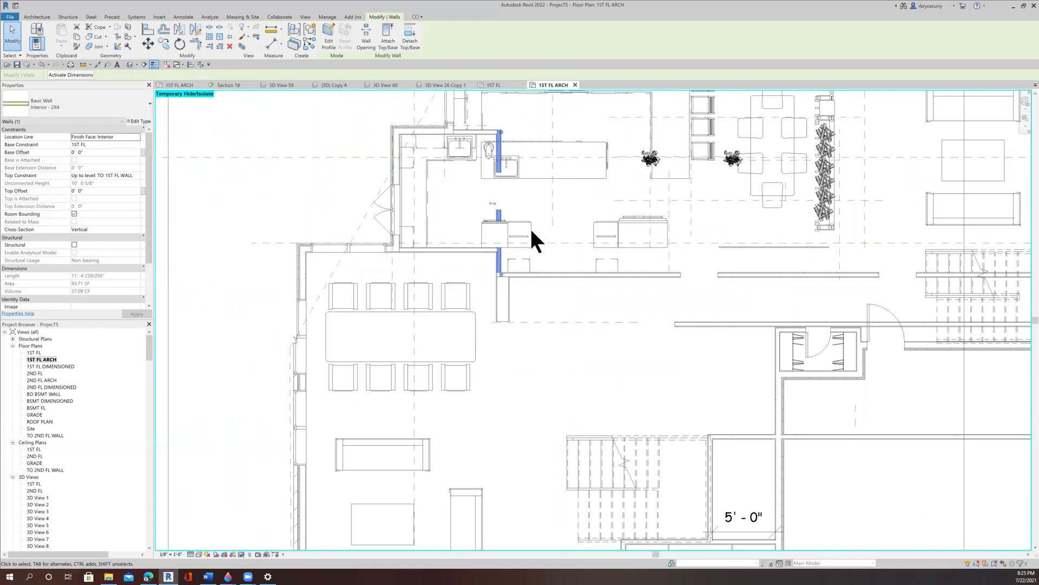
scroll(509, 226, "up", 1)
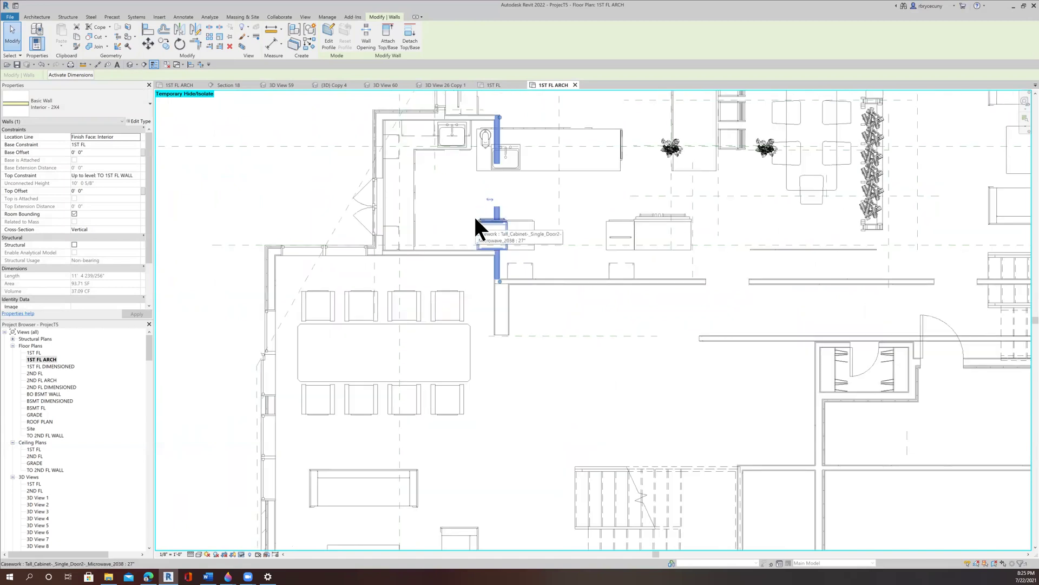
scroll(483, 315, "down", 2)
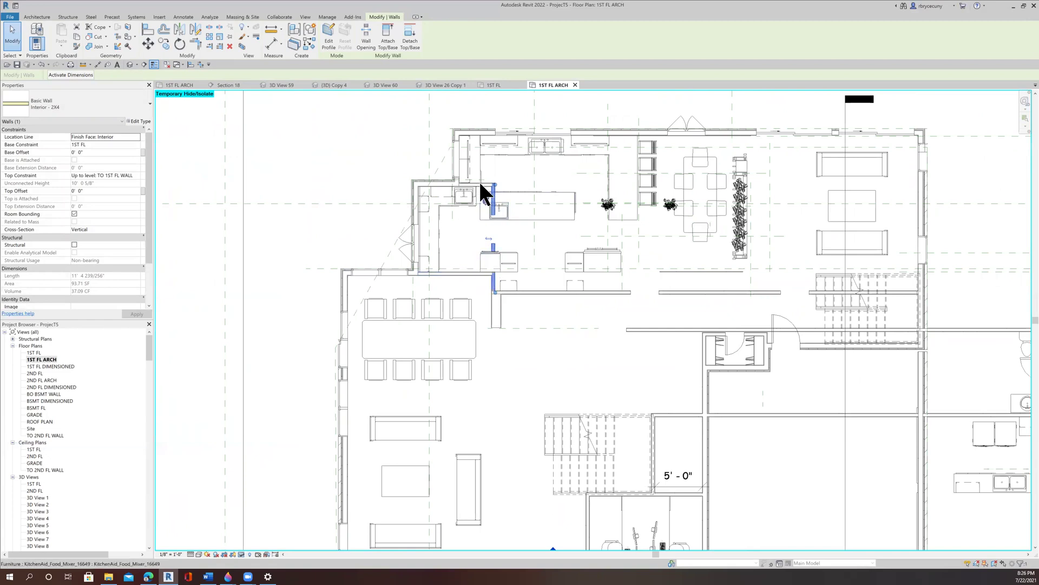
scroll(476, 183, "up", 6)
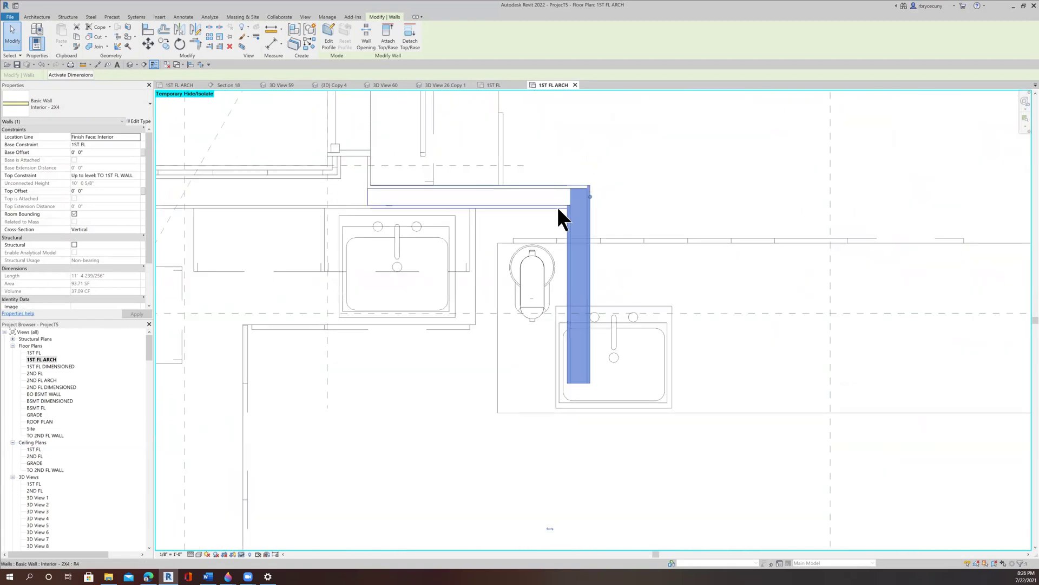
scroll(570, 218, "down", 5)
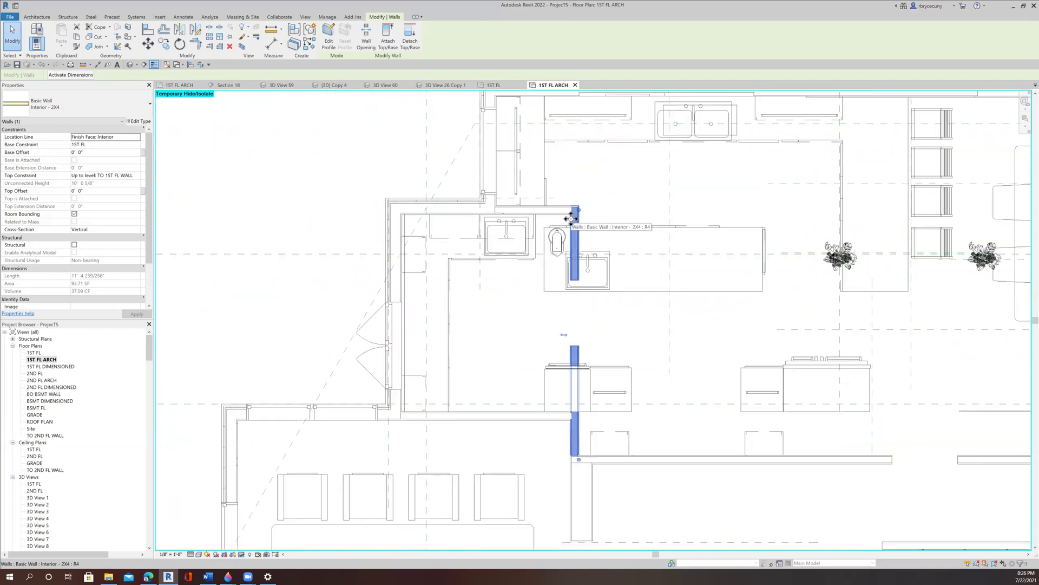
left_click(164, 44)
scroll(568, 216, "up", 4)
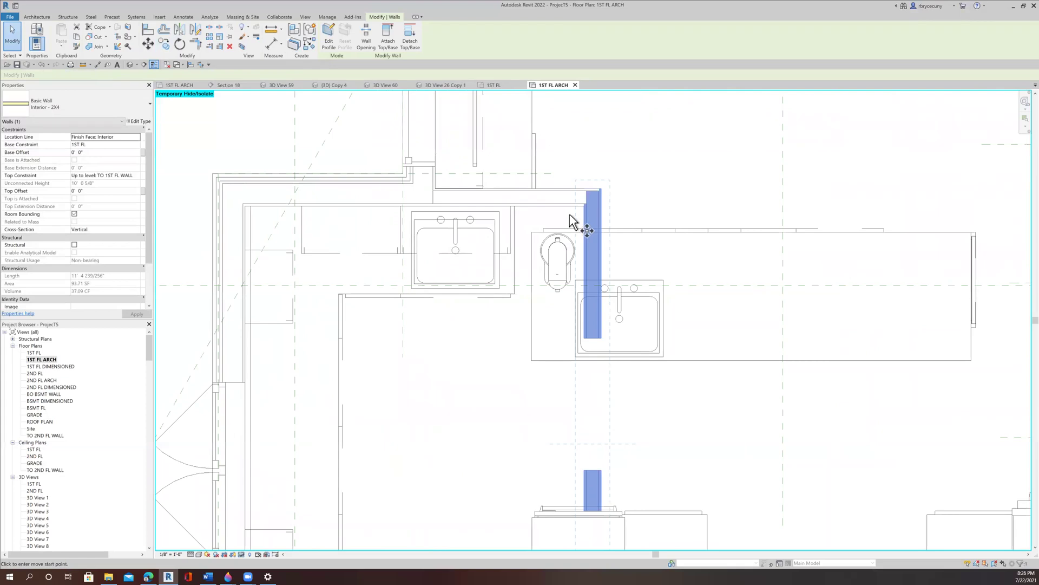
left_click(598, 222)
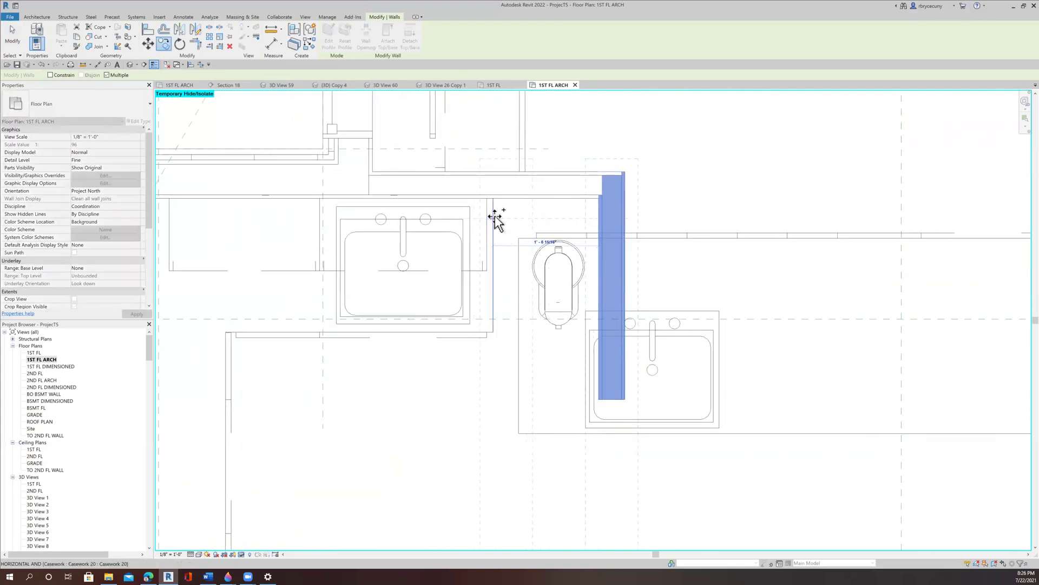
scroll(513, 243, "down", 5)
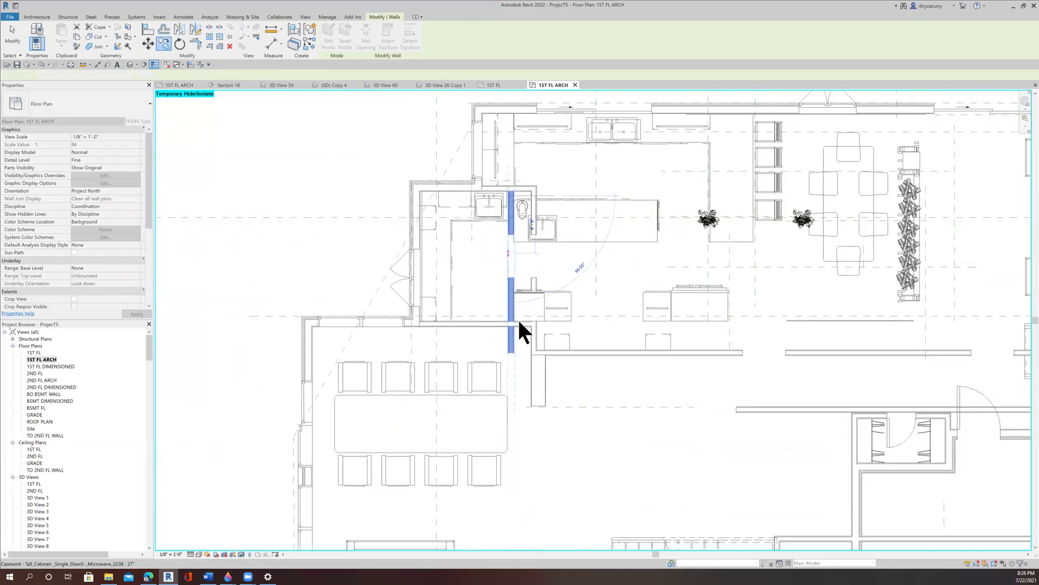
left_click(523, 308)
- Shorten the copied wall's lower end to the horizontal wall above the dining table
scroll(520, 303, "up", 5)
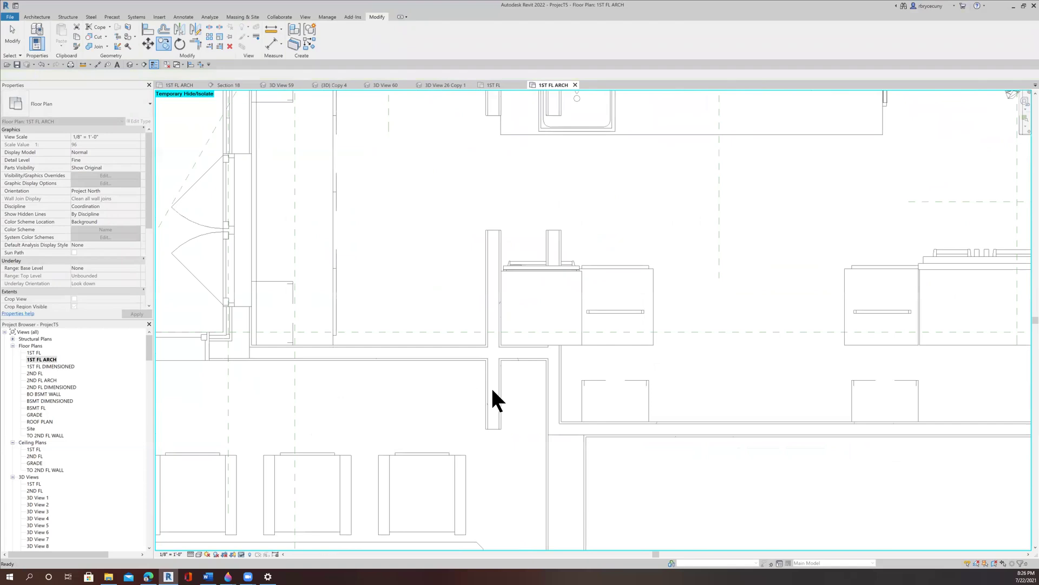
left_click(492, 420)
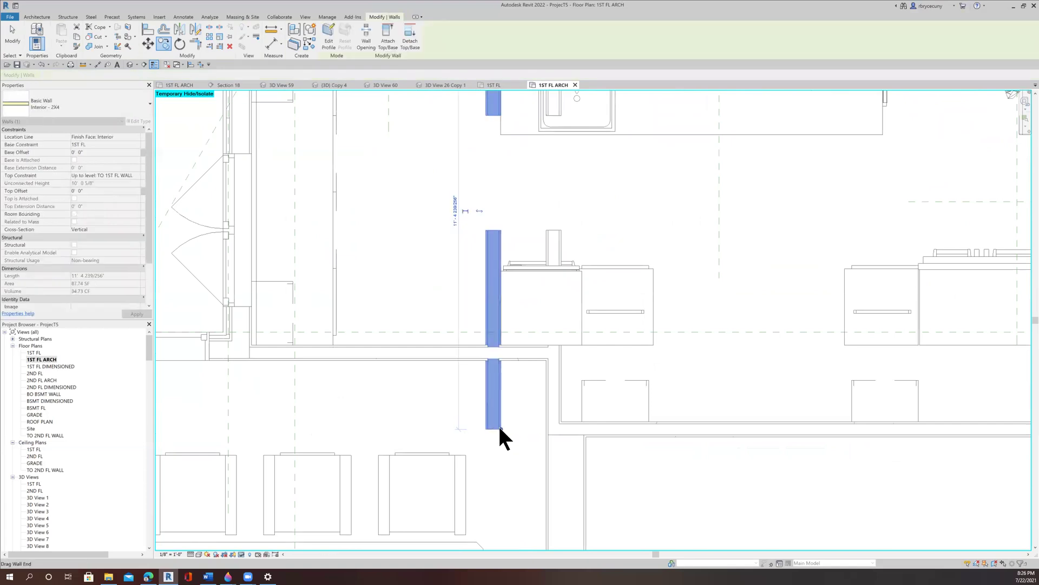
left_click(500, 353)
left_click(499, 353)
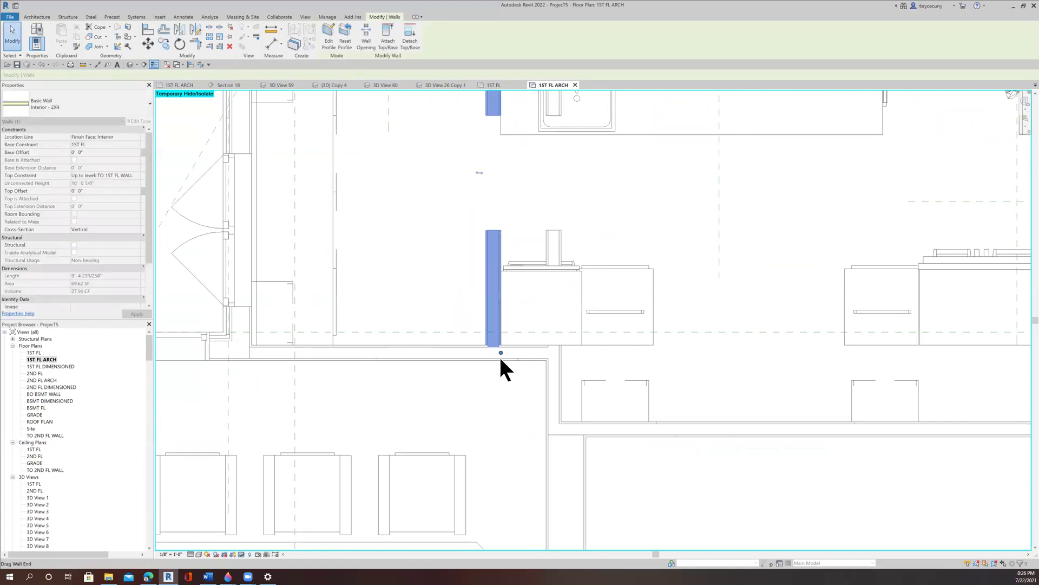
scroll(500, 355, "down", 5)
scroll(525, 355, "up", 3)
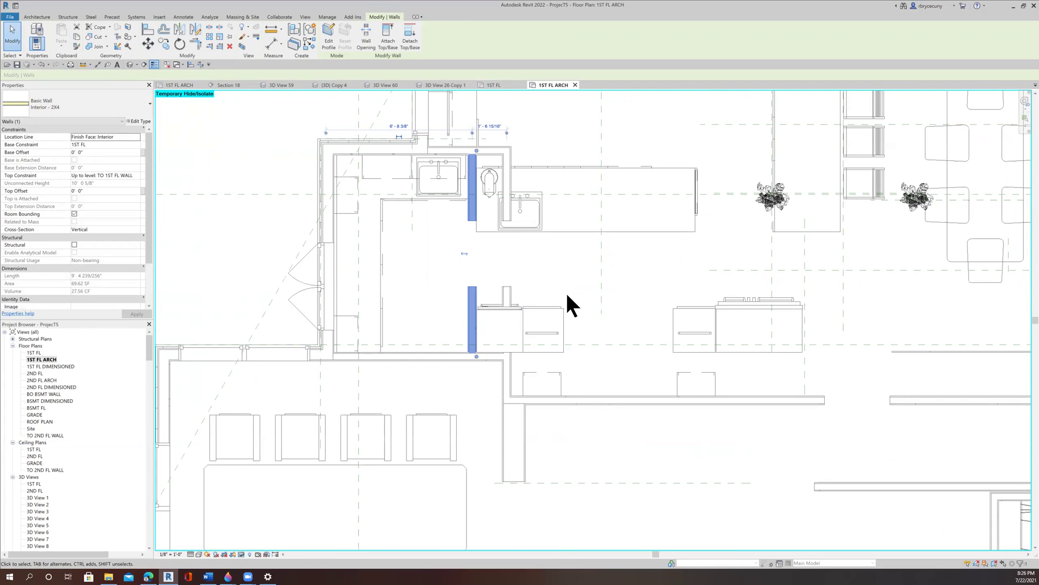
left_click(568, 295)
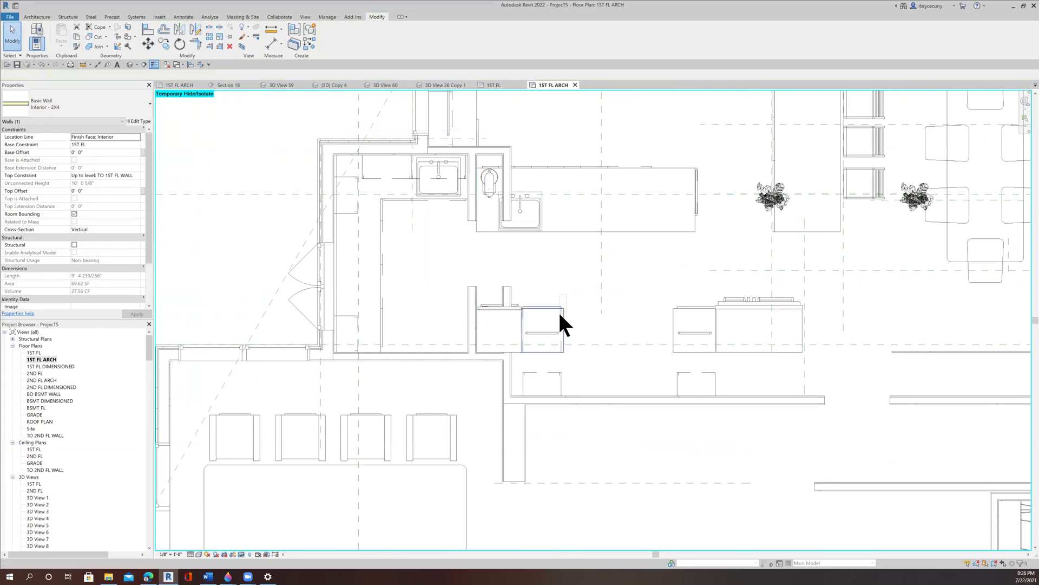
left_click(515, 338)
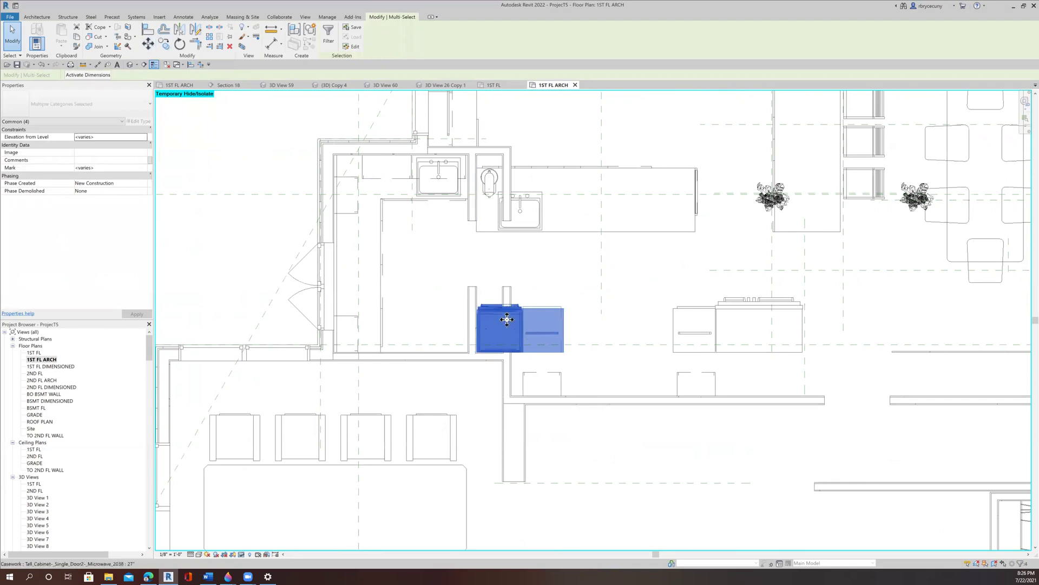
scroll(508, 317, "up", 6)
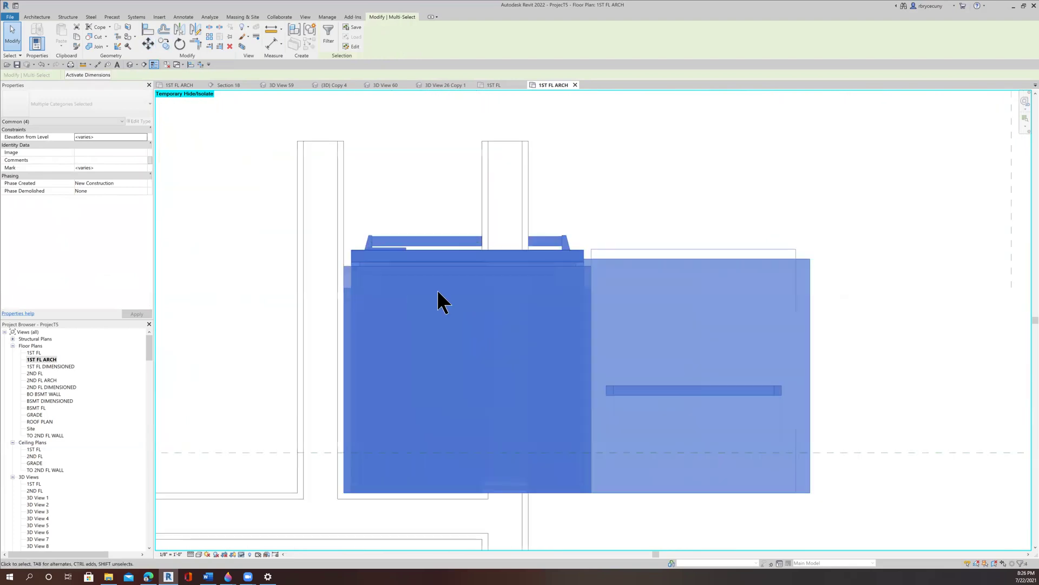
left_click(347, 282)
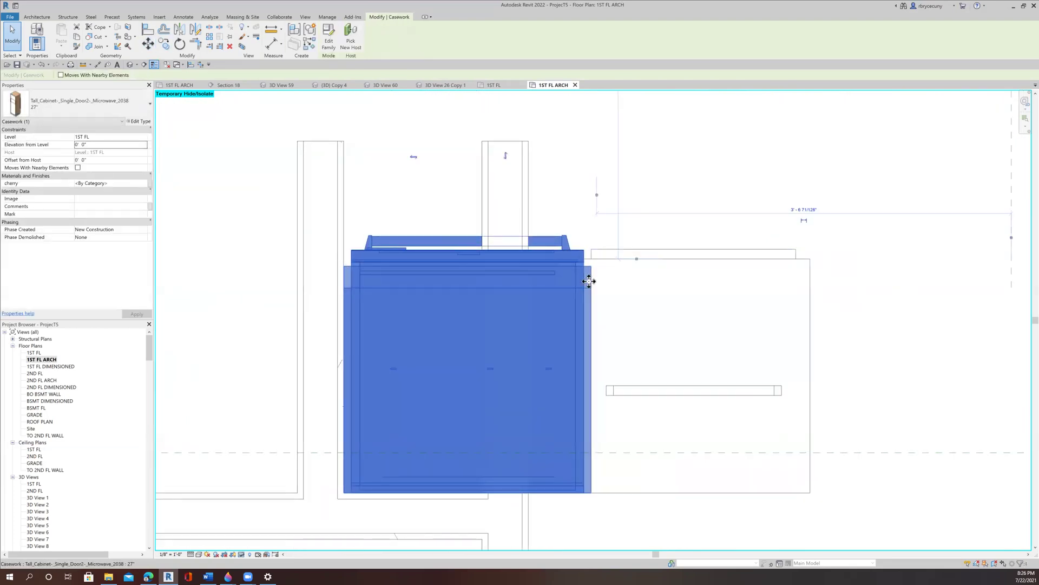
left_click(17, 35)
scroll(502, 279, "down", 4)
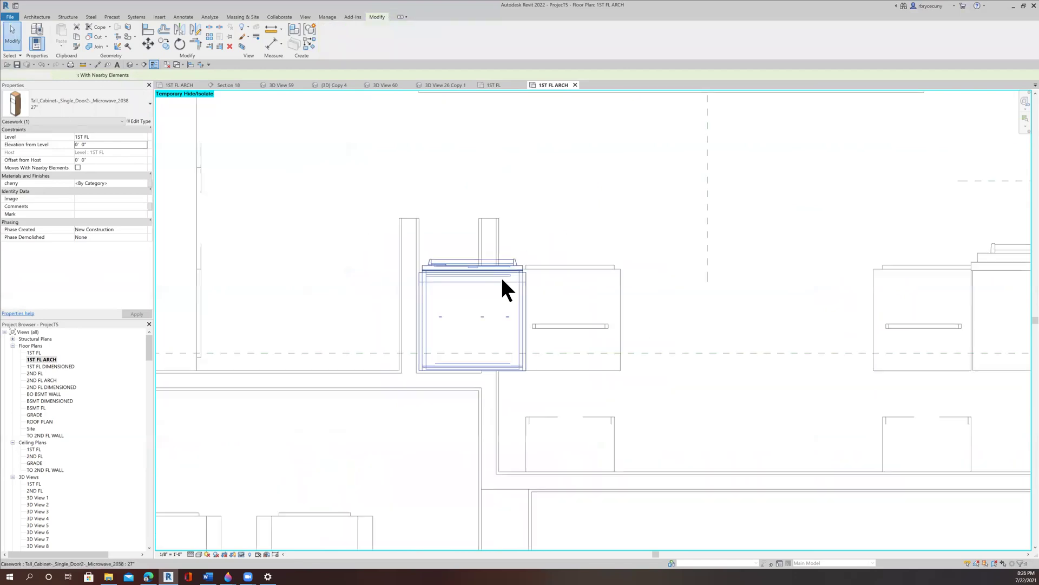
left_click(572, 263)
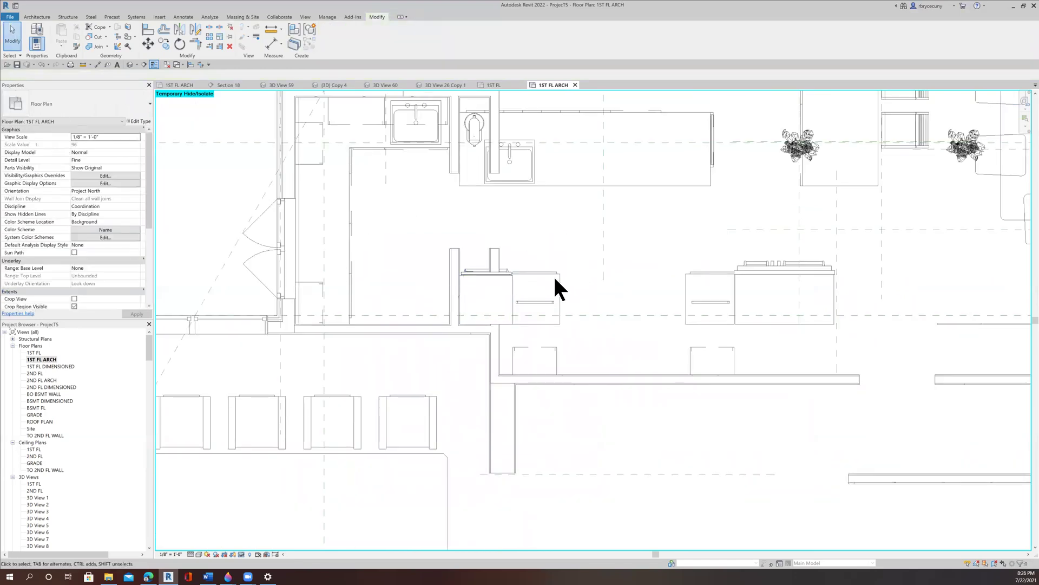
- Move the microwave tall cabinet, its lighting fixture and the adjoining casework, excluding the wall, flush against the kitchen face of the original vertical wall
left_click(469, 311)
scroll(505, 314, "down", 3)
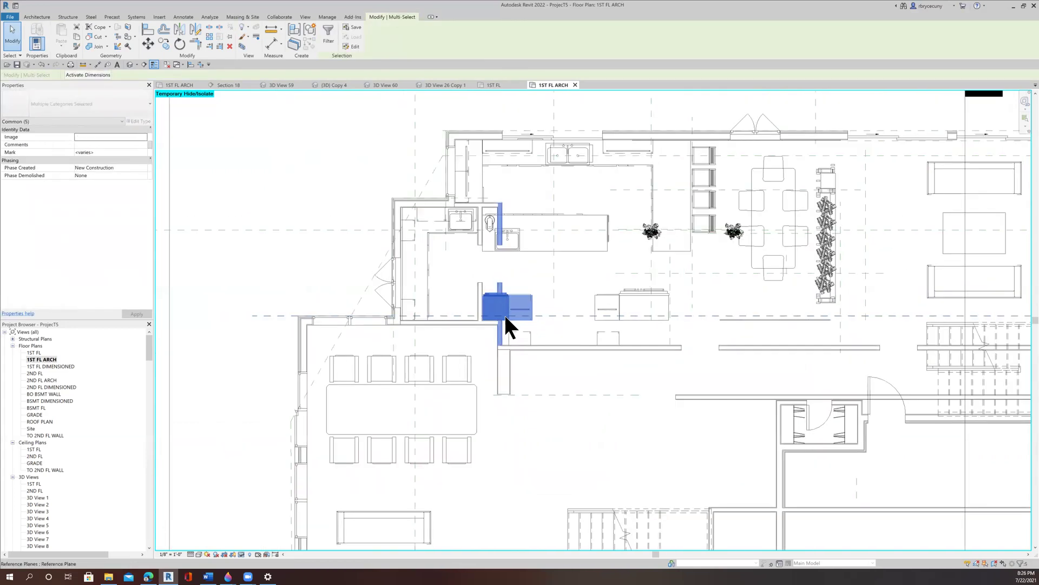
left_click(1018, 563)
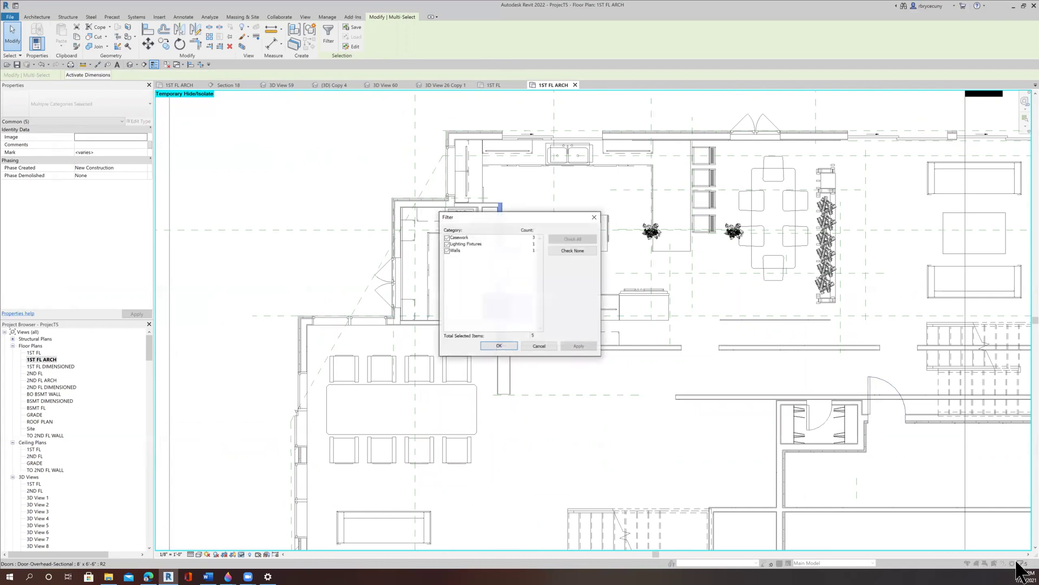
left_click(446, 250)
left_click(499, 346)
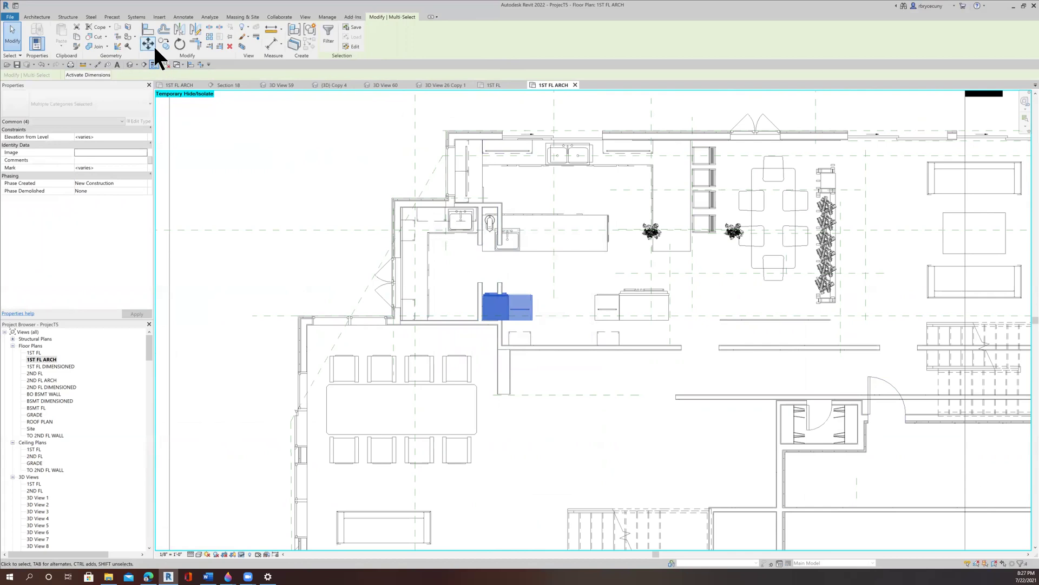
scroll(505, 313, "up", 10)
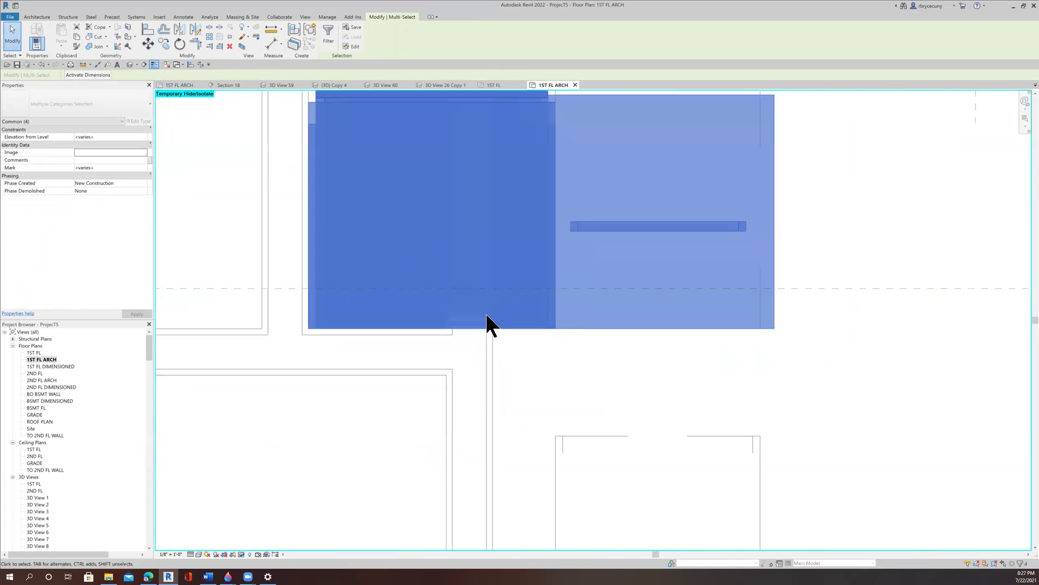
left_click(147, 44)
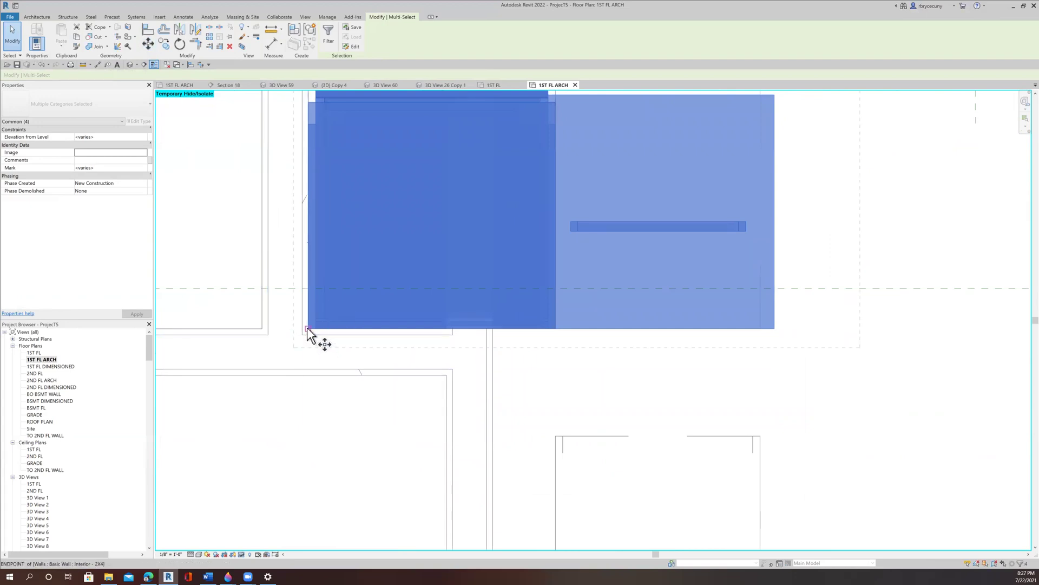
left_click(308, 328)
left_click(492, 329)
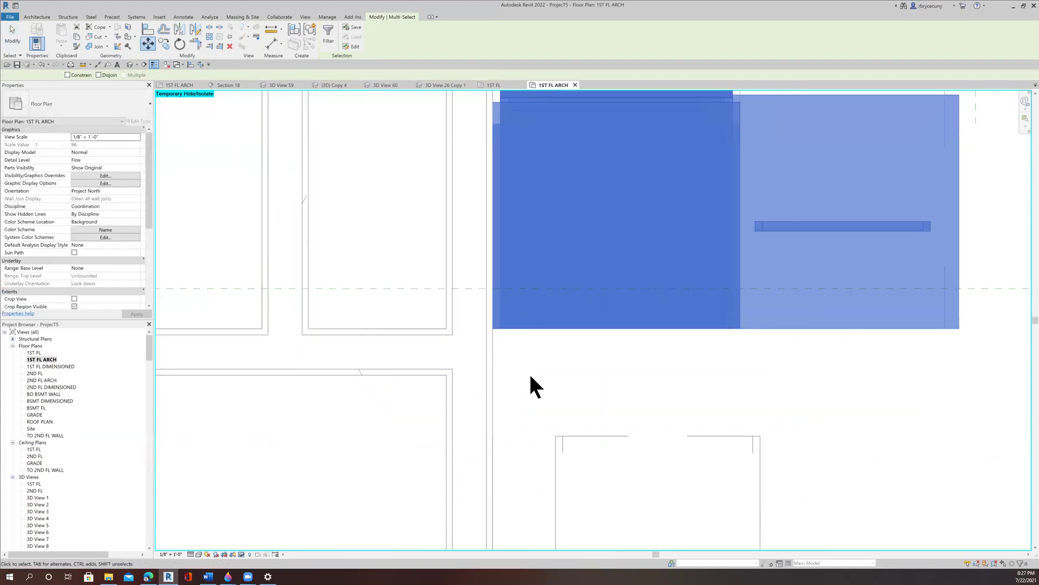
scroll(528, 375, "down", 5)
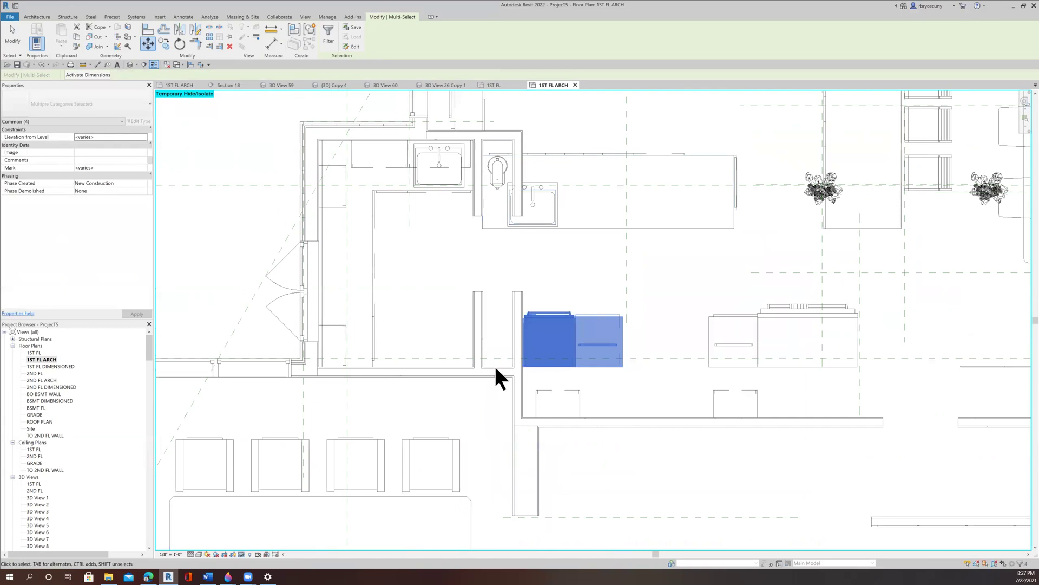
- Examine the two parallel walls between the pantry and kitchen and their relation to the mixer, island sink and surrounding rooms
middle_click_drag(509, 327, 515, 411)
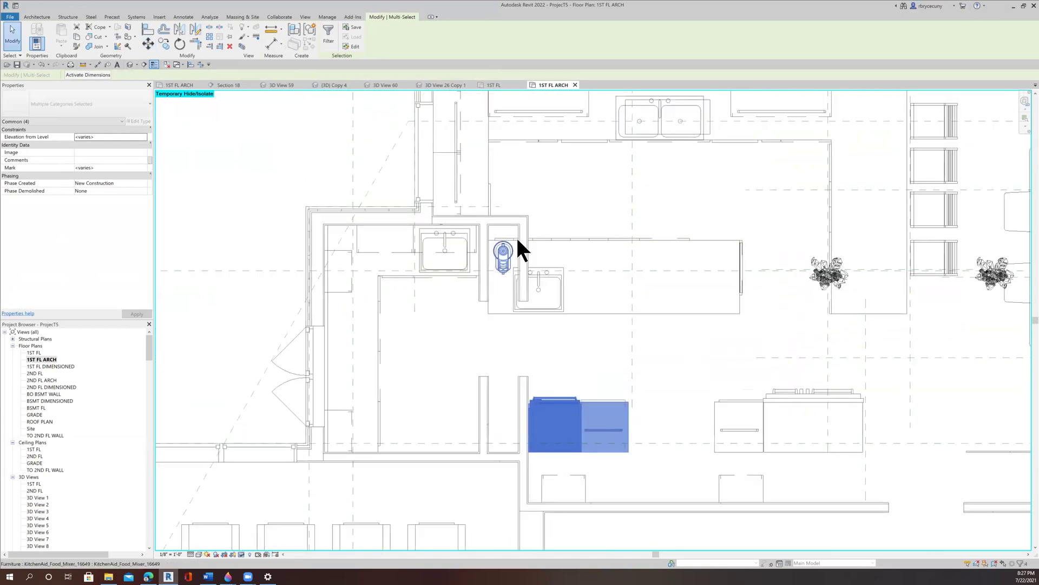
left_click(458, 219)
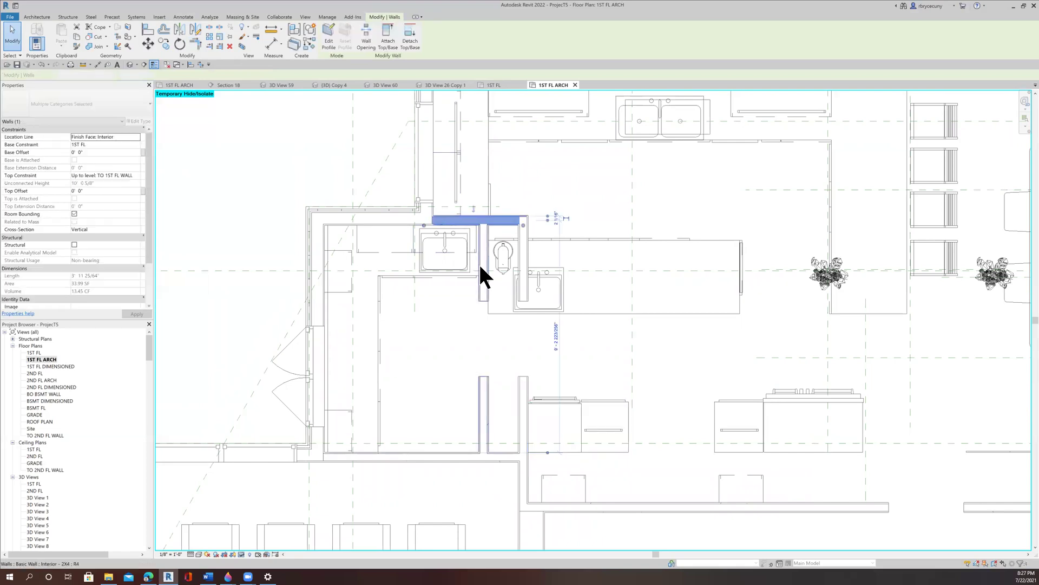
left_click(480, 267)
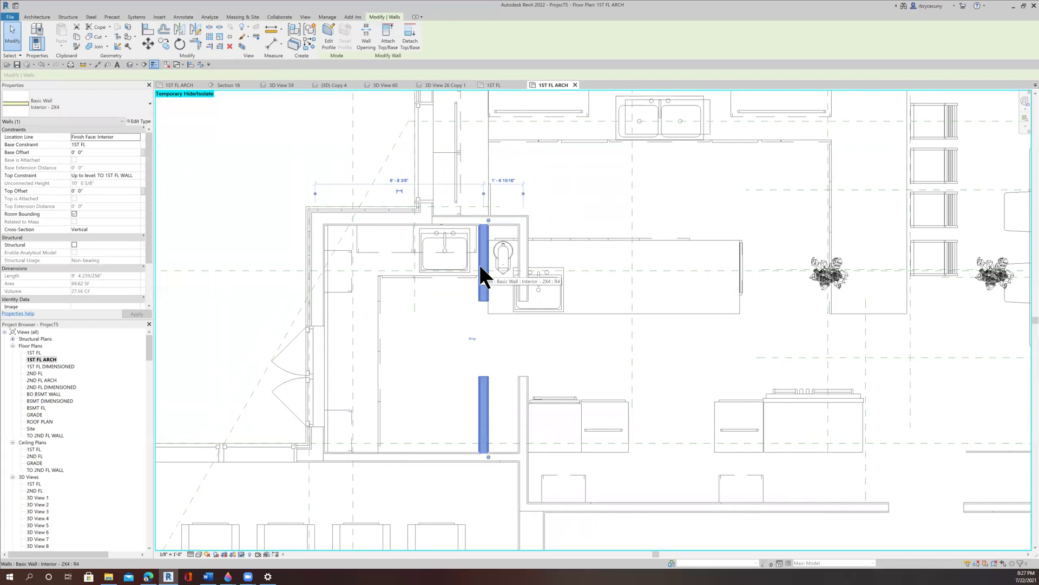
key("Escape")
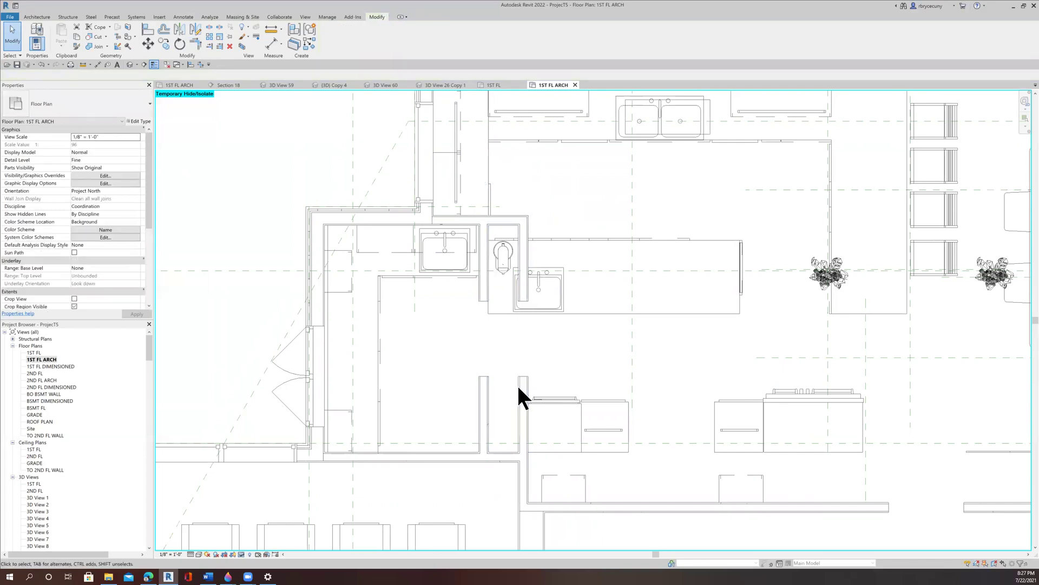
left_click(524, 378)
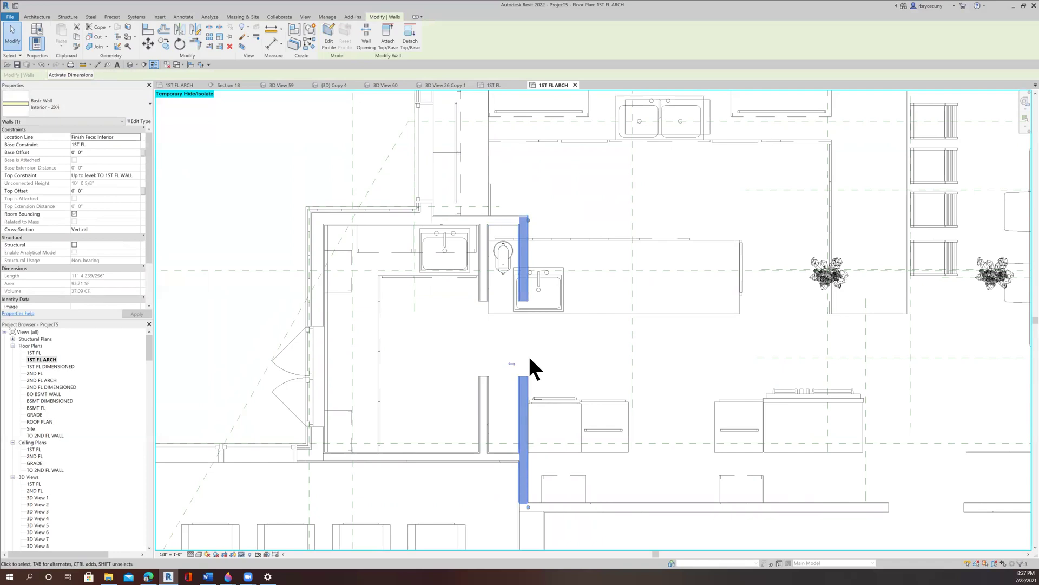
scroll(530, 359, "down", 4)
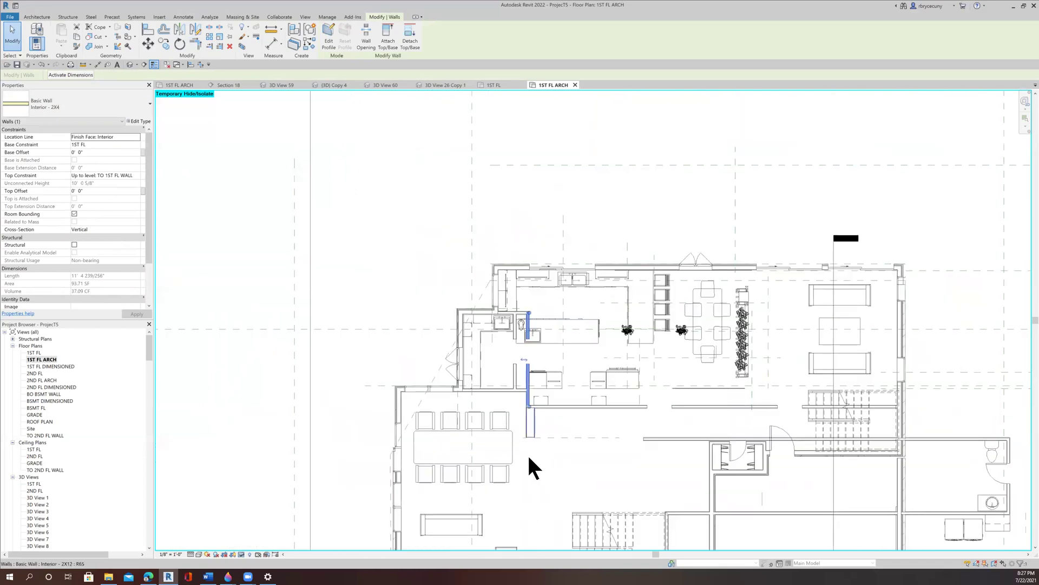
scroll(538, 340, "up", 5)
scroll(539, 339, "down", 5)
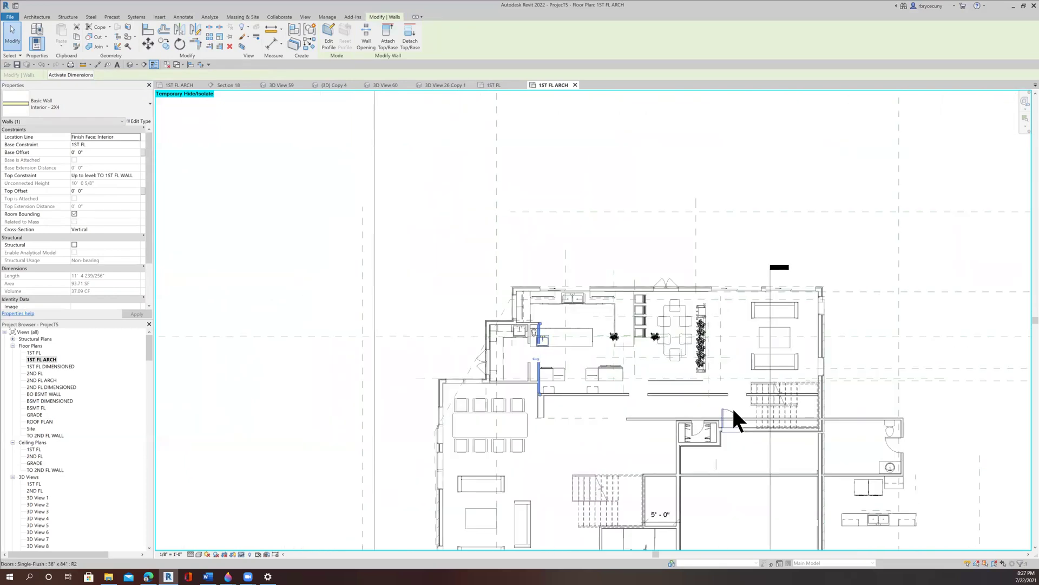
scroll(542, 360, "up", 5)
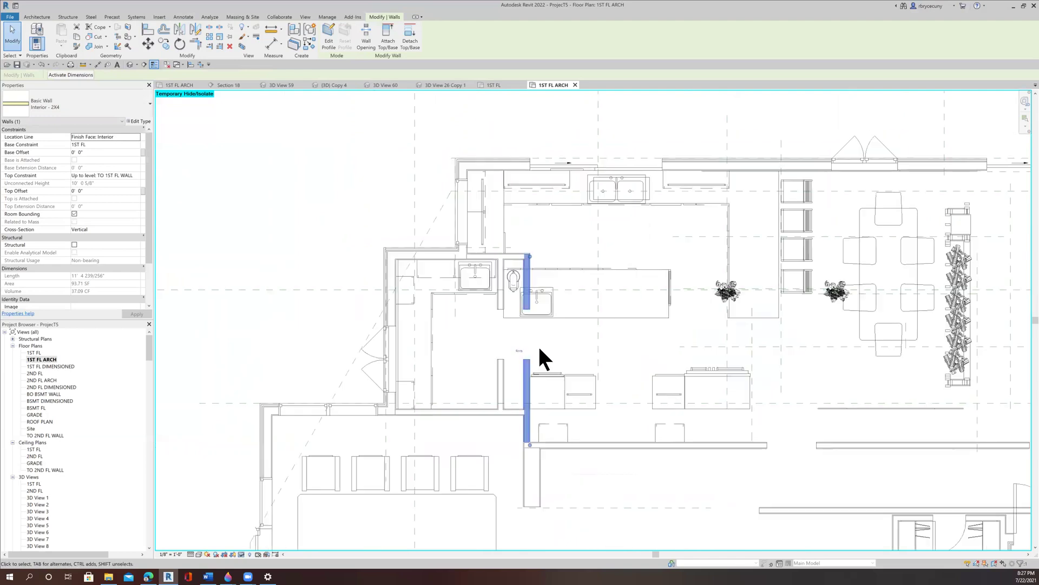
- Shorten the selected vertical Interior - 2X4 wall to a short stub between the two horizontal walls, joining its upper end to the pantry wall corner
left_click_drag(529, 255, 529, 420)
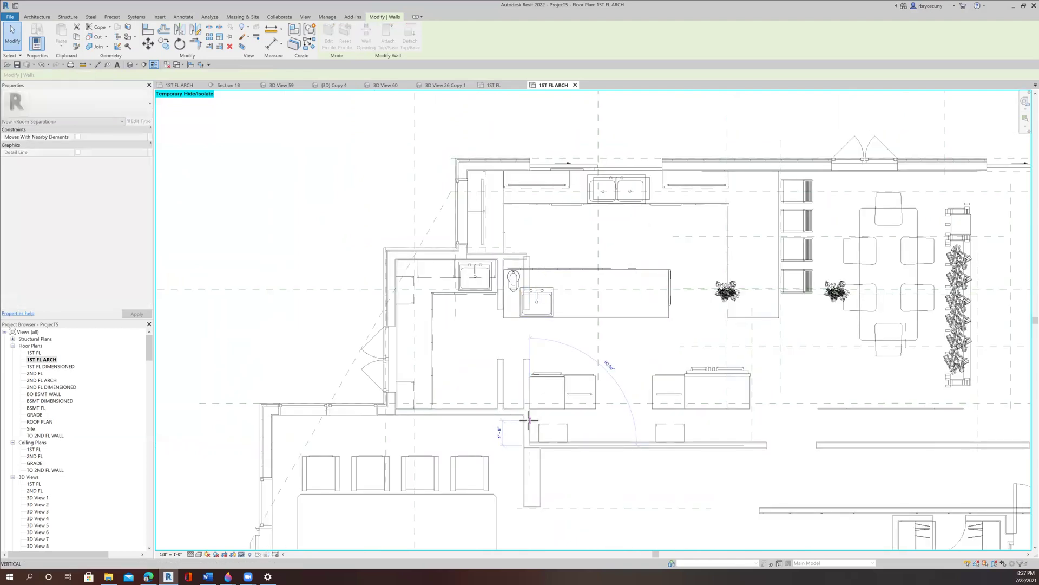
left_click(820, 474)
left_click(806, 472)
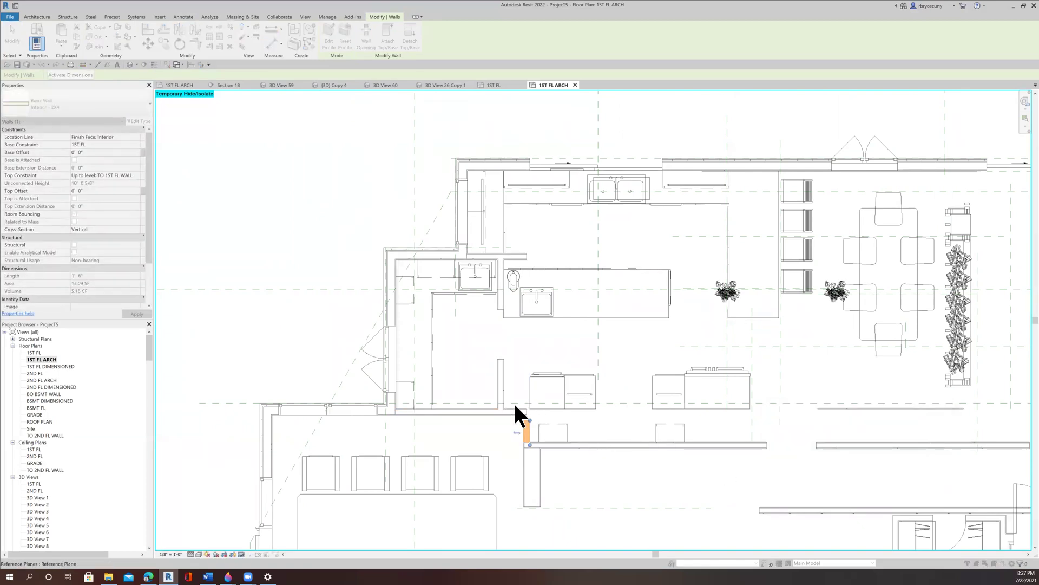
scroll(515, 394, "up", 3)
scroll(547, 454, "up", 3)
left_click_drag(559, 475, 557, 445)
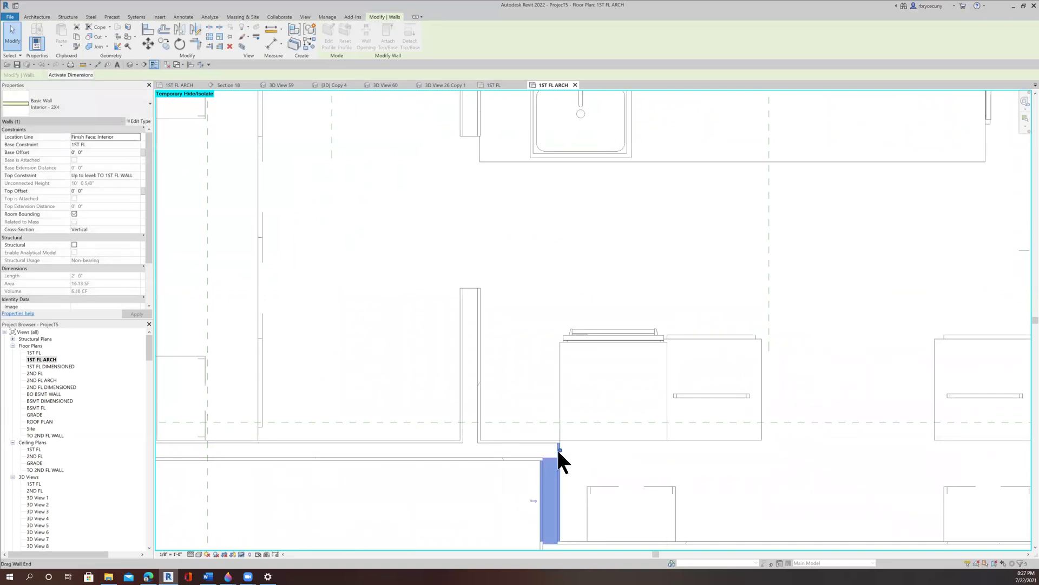
- Move the upper double-door cabinet nearest the stub wall along the horizontal wall until it sits close to the other upper cabinet
scroll(557, 447, "down", 5)
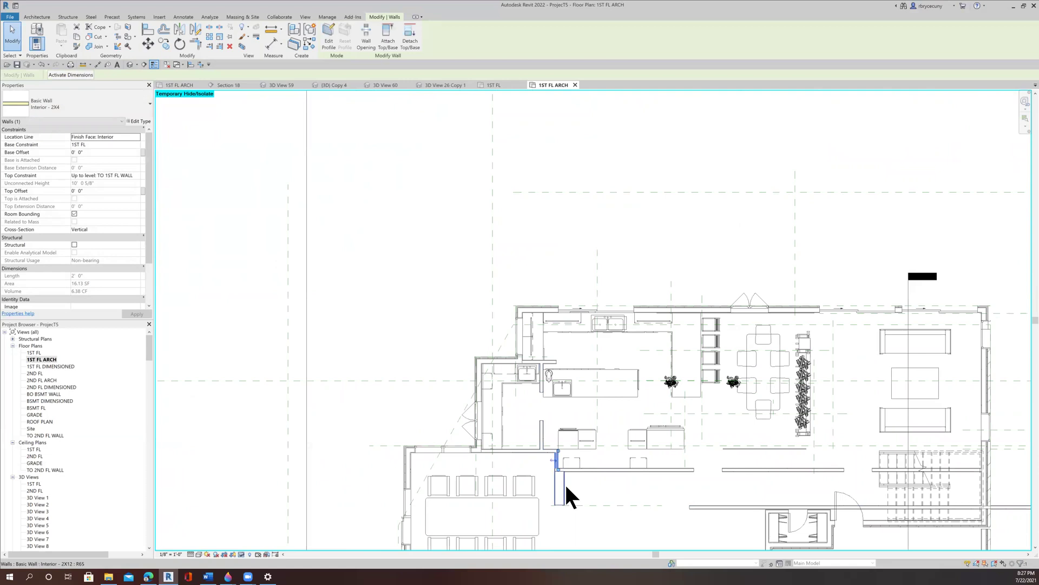
scroll(571, 454, "up", 5)
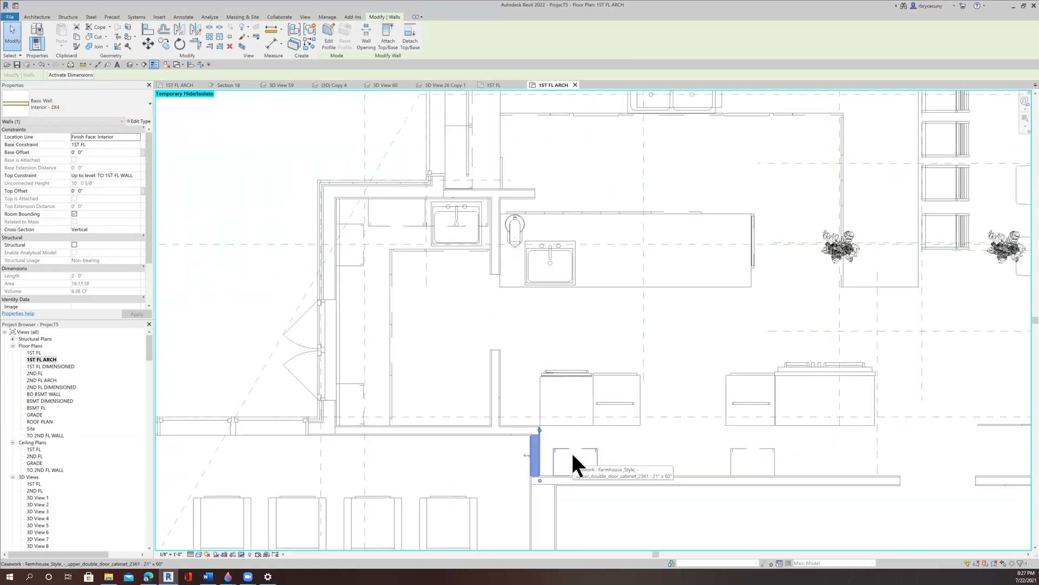
left_click_drag(570, 457, 674, 456)
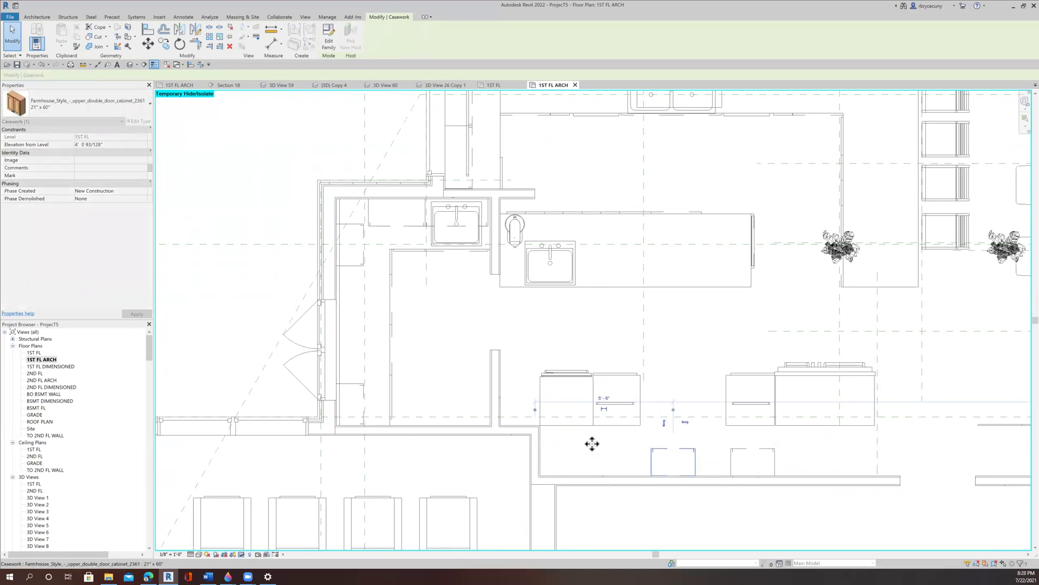
- Move the microwave tall cabinet, the adjoining casework and the wide appliance beside it straight down, flush against the horizontal wall and the stub-wall corner
left_click_drag(511, 443, 894, 352)
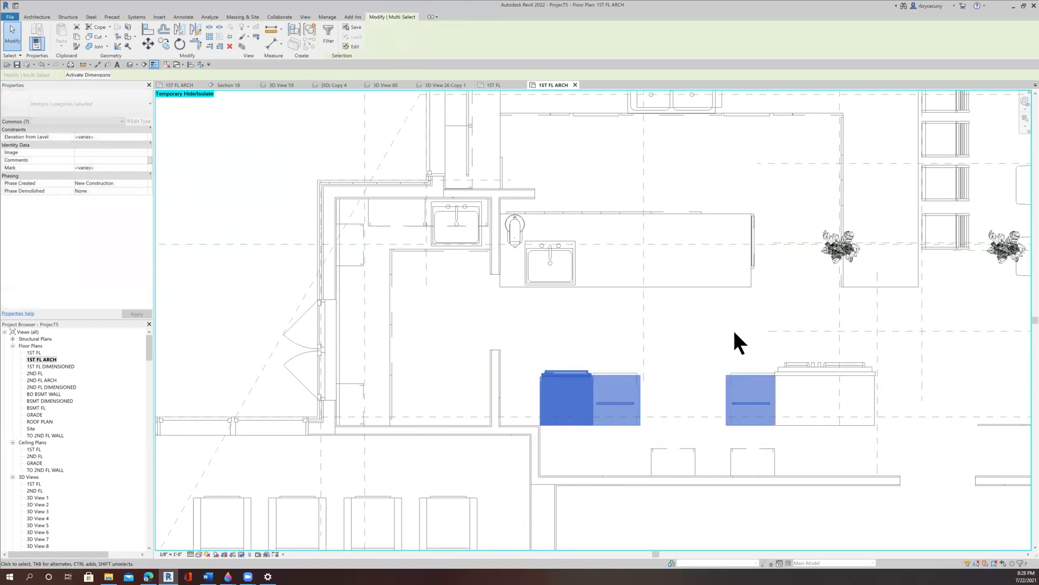
left_click(796, 377, "ctrl")
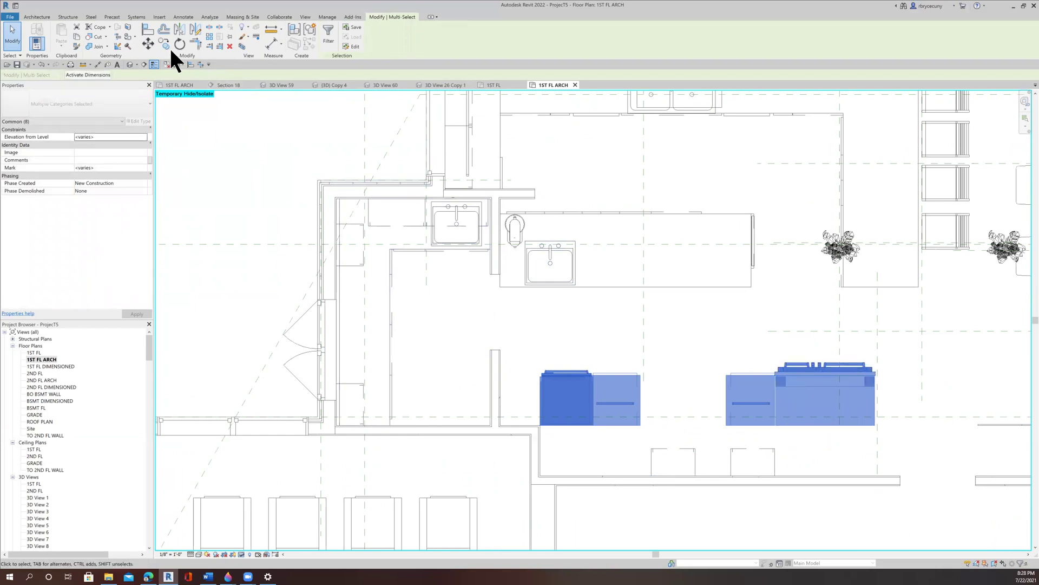
scroll(569, 425, "up", 2)
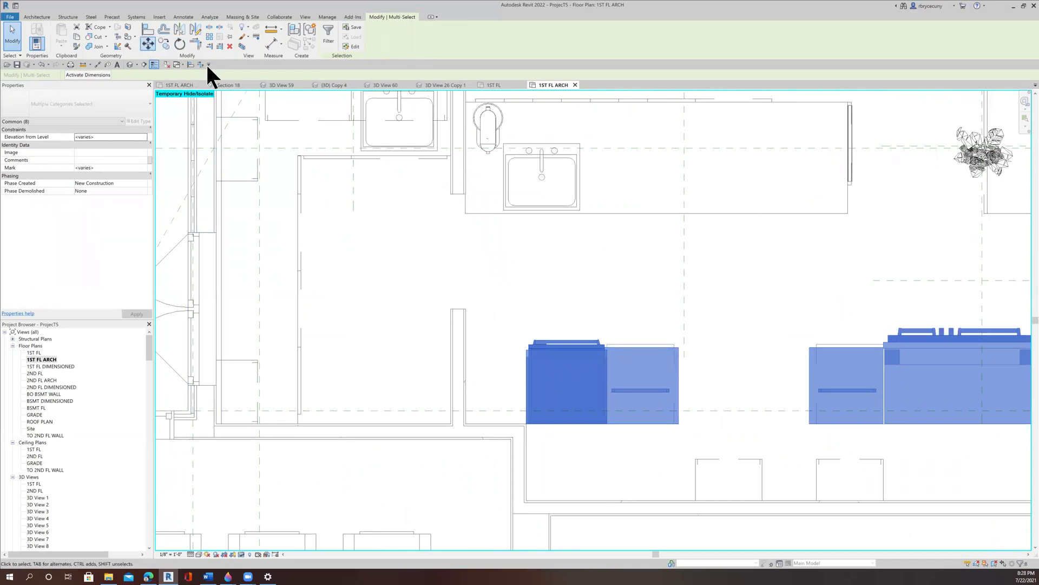
scroll(681, 422, "up", 2)
scroll(685, 421, "up", 2)
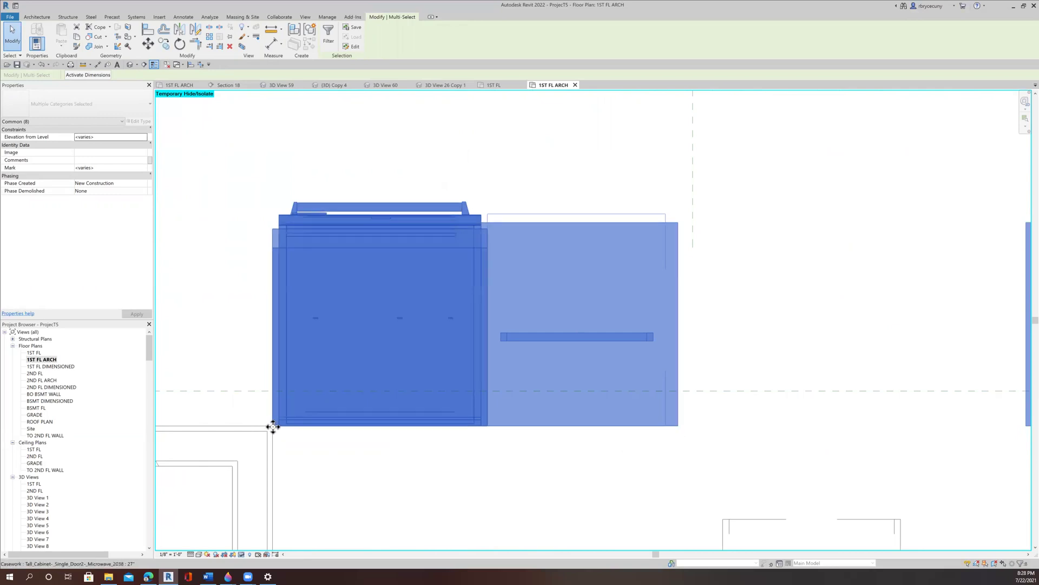
scroll(304, 410, "down", 3)
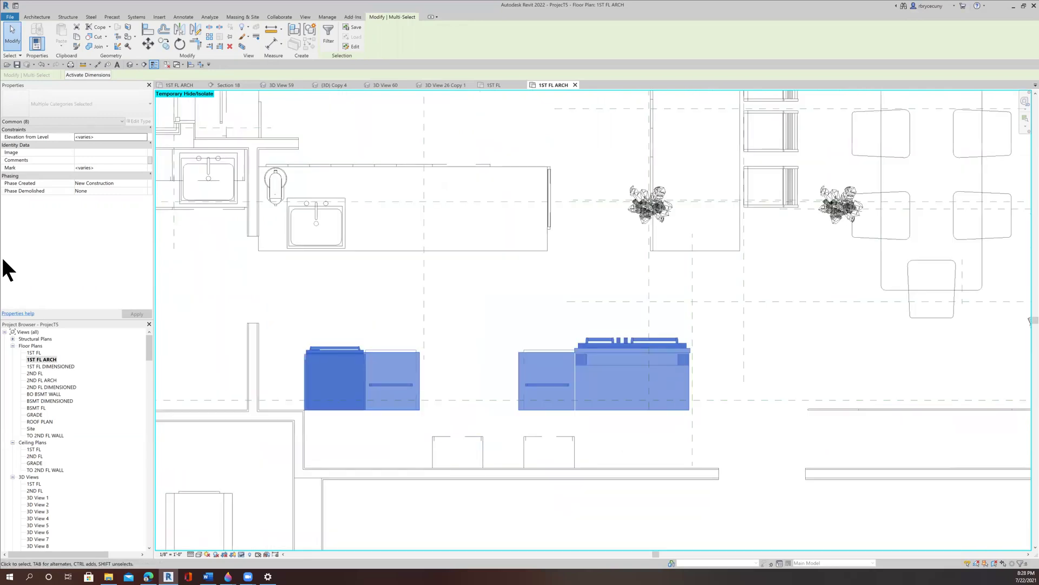
middle_click_drag(341, 417, 389, 394)
scroll(379, 374, "up", 4)
left_click(148, 43)
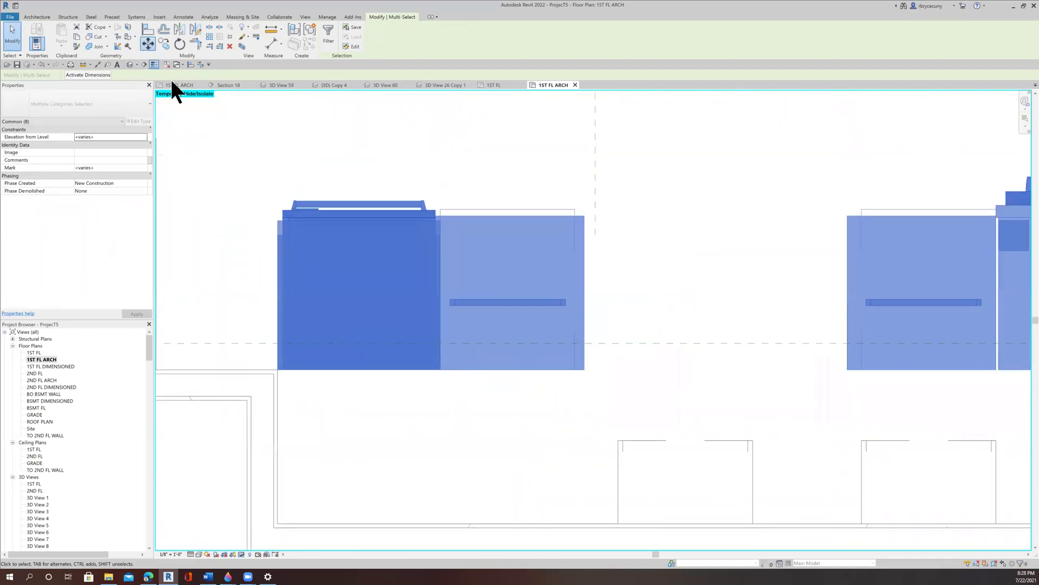
left_click(277, 371)
left_click(278, 524)
scroll(367, 445, "down", 4)
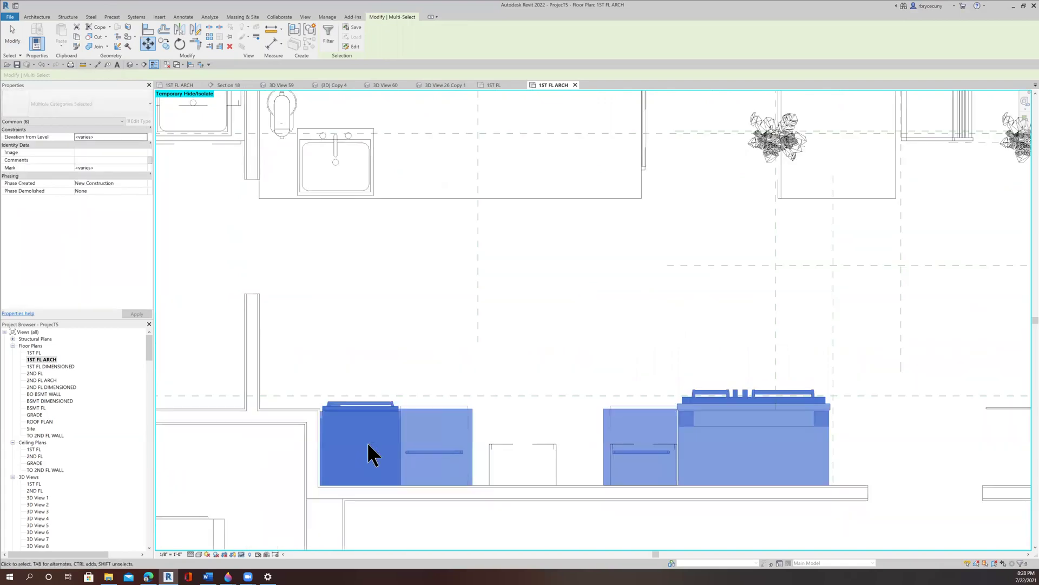
middle_click_drag(470, 370, 480, 366)
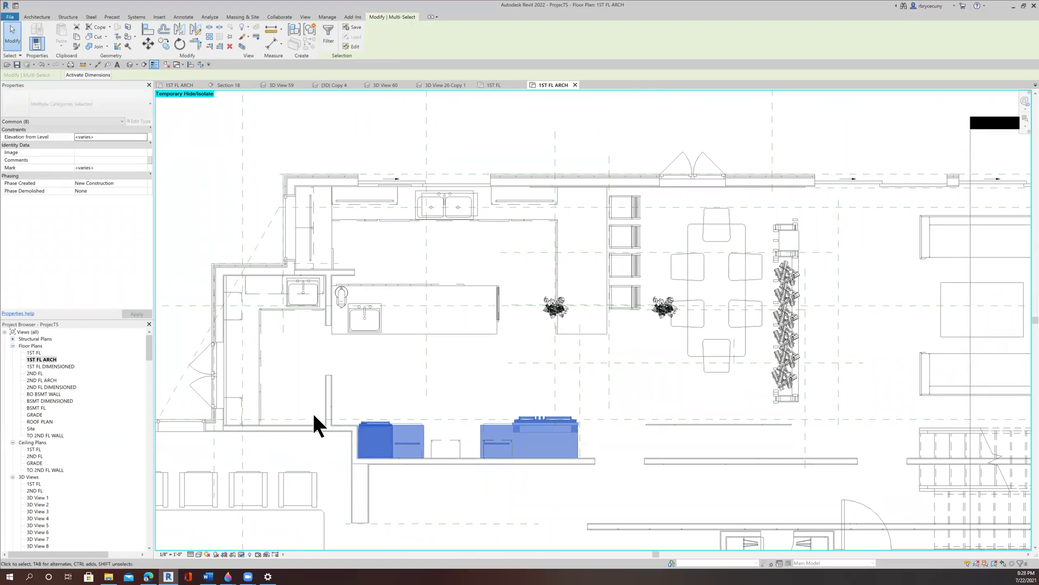
- Shorten the horizontal Interior - 2X4 wall above the mixer so it ends at the vertical wall between pantry and kitchen
scroll(352, 439, "down", 5)
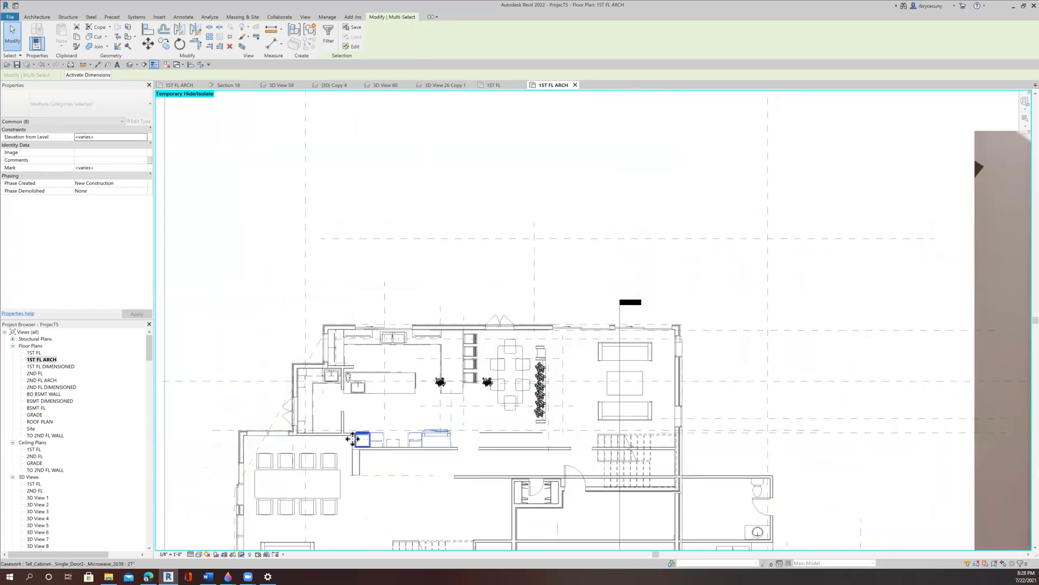
scroll(336, 466, "up", 2)
scroll(330, 436, "up", 5)
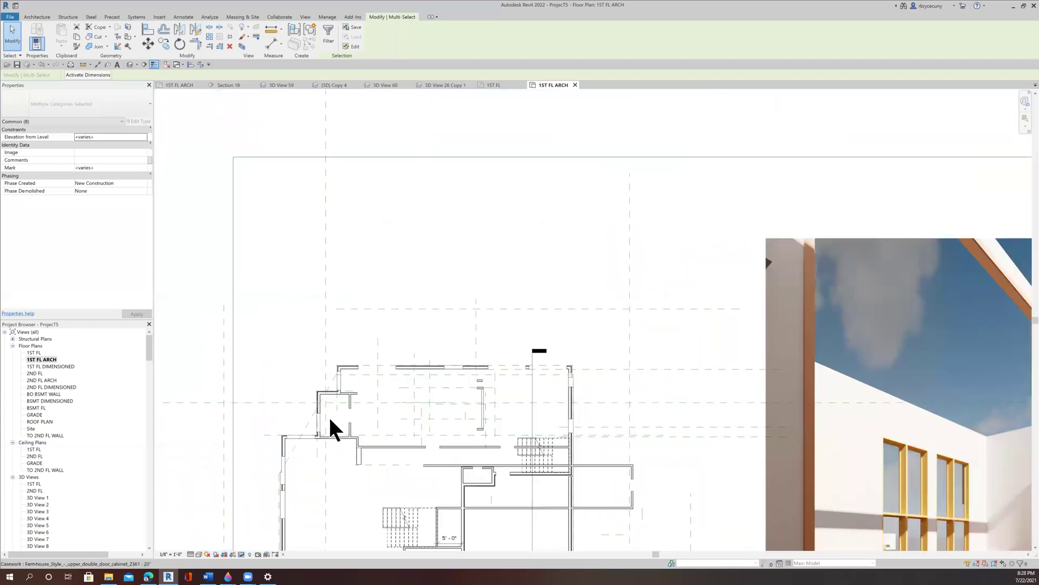
scroll(390, 349, "up", 3)
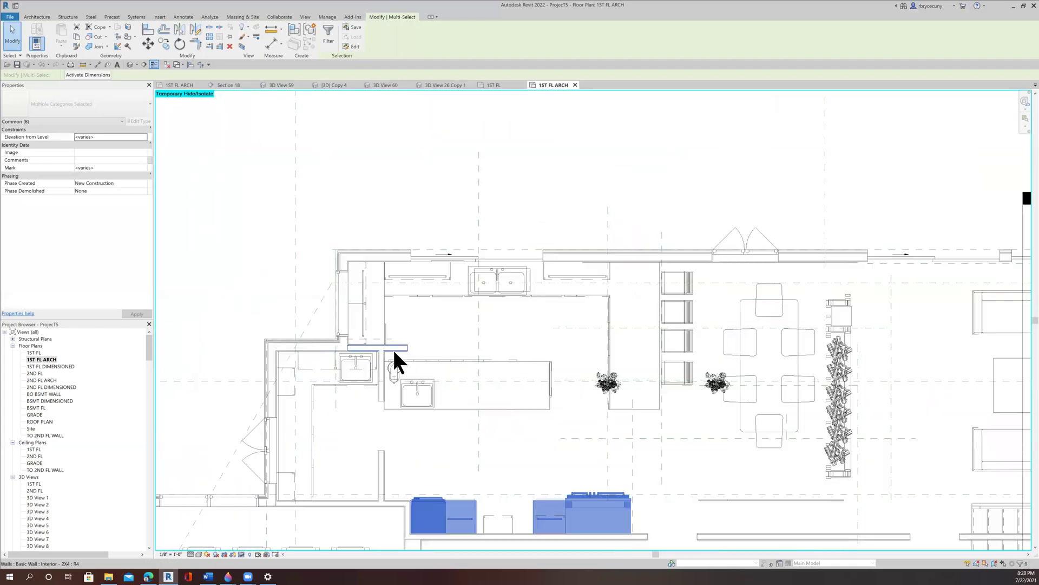
left_click(416, 349)
scroll(417, 350, "up", 2)
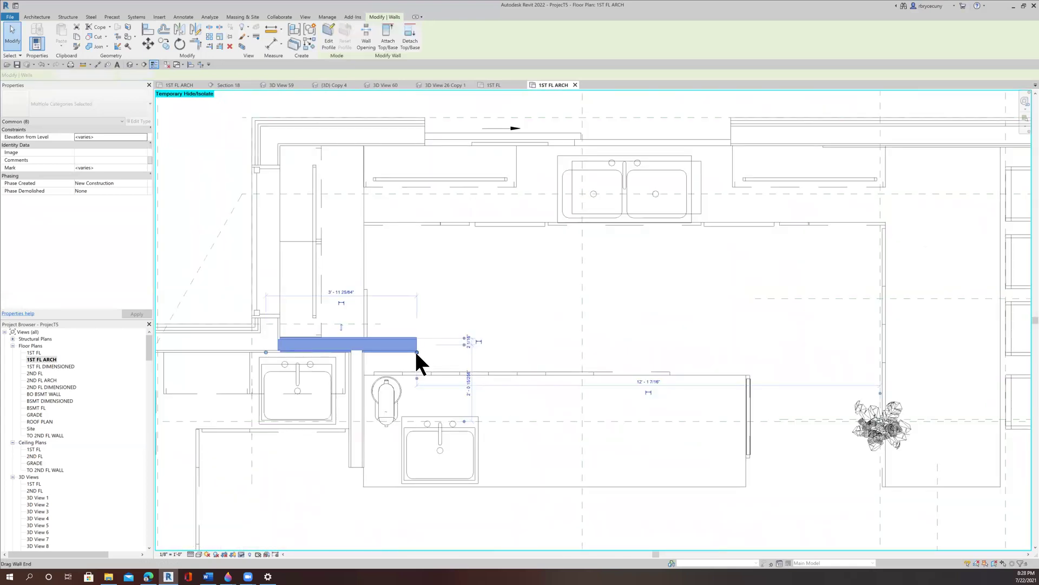
left_click_drag(417, 351, 363, 351)
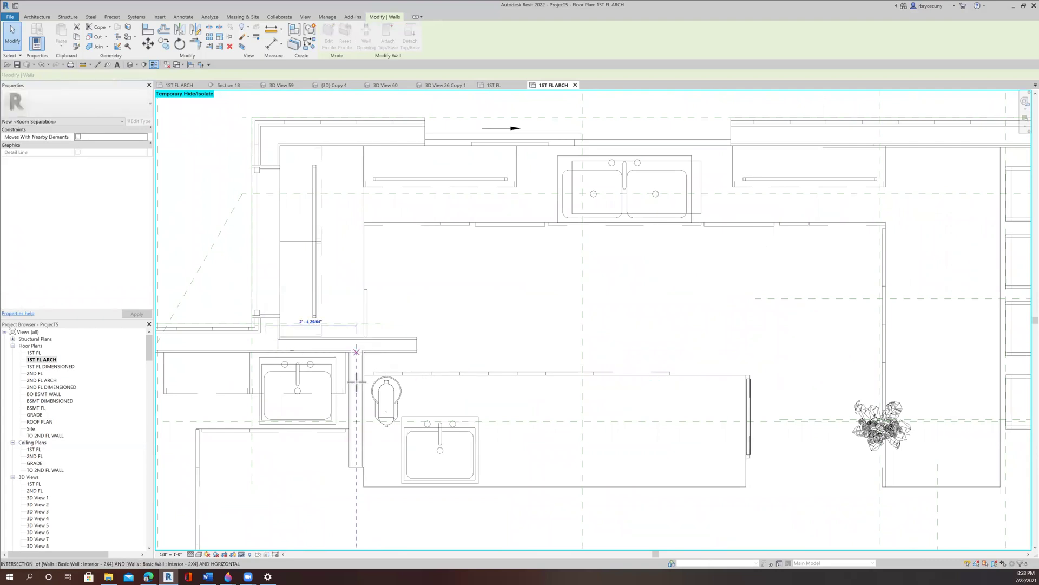
left_click(472, 330)
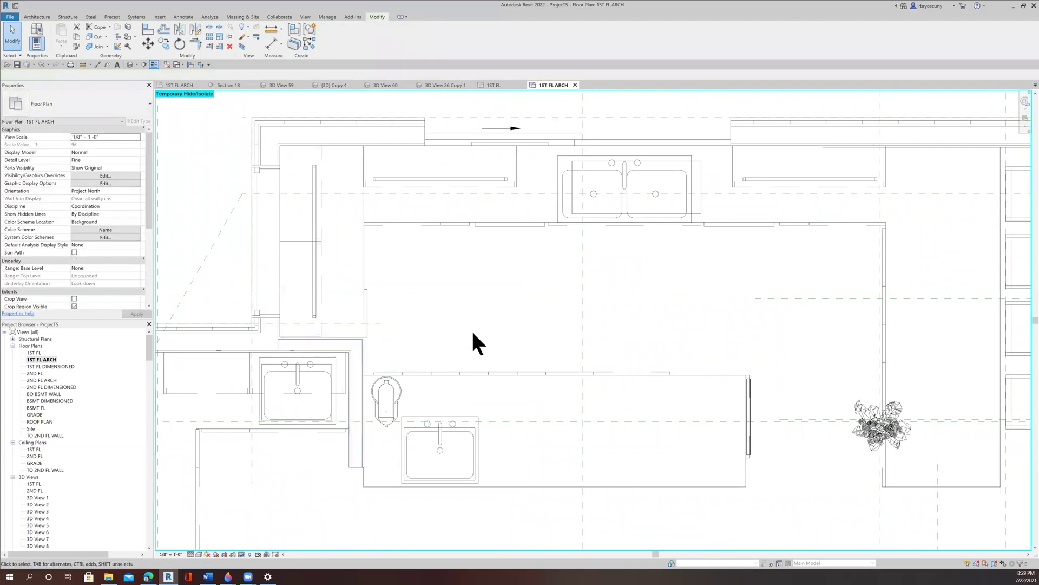
- Temporarily hide the plant-filled divider between the dining table and the sofas
scroll(472, 330, "down", 5)
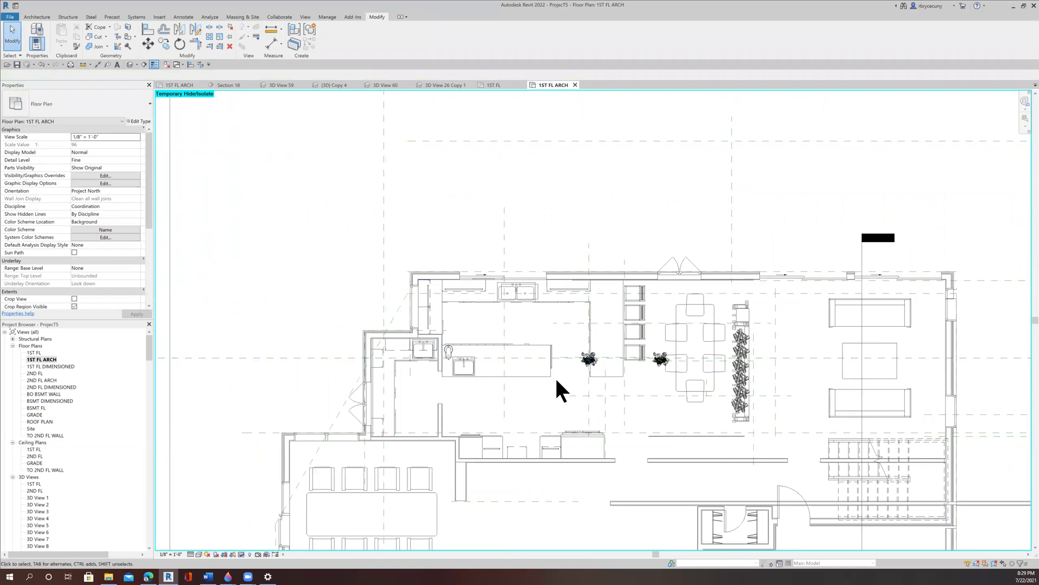
scroll(544, 386, "down", 3)
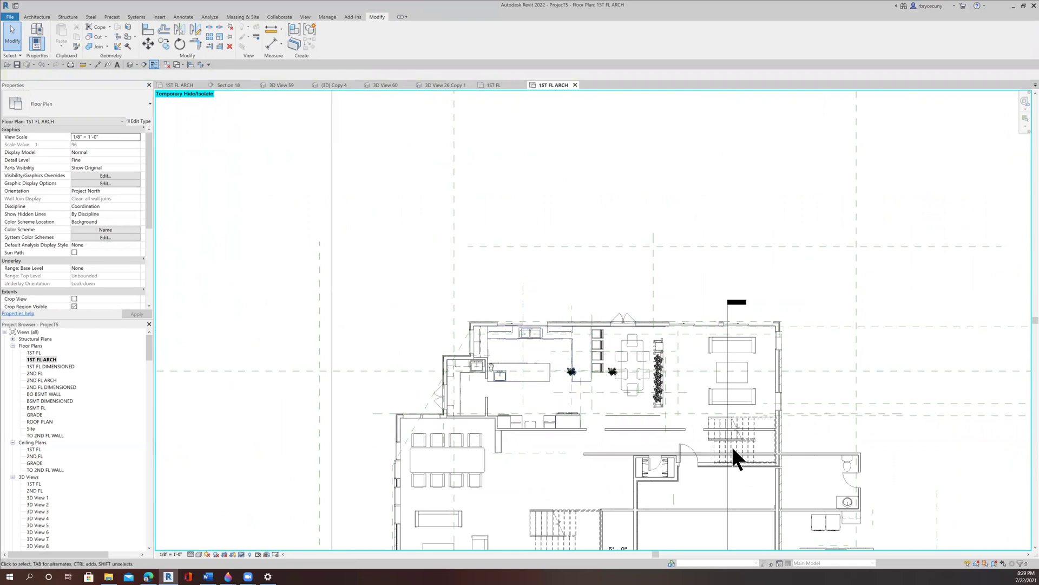
scroll(522, 381, "up", 1)
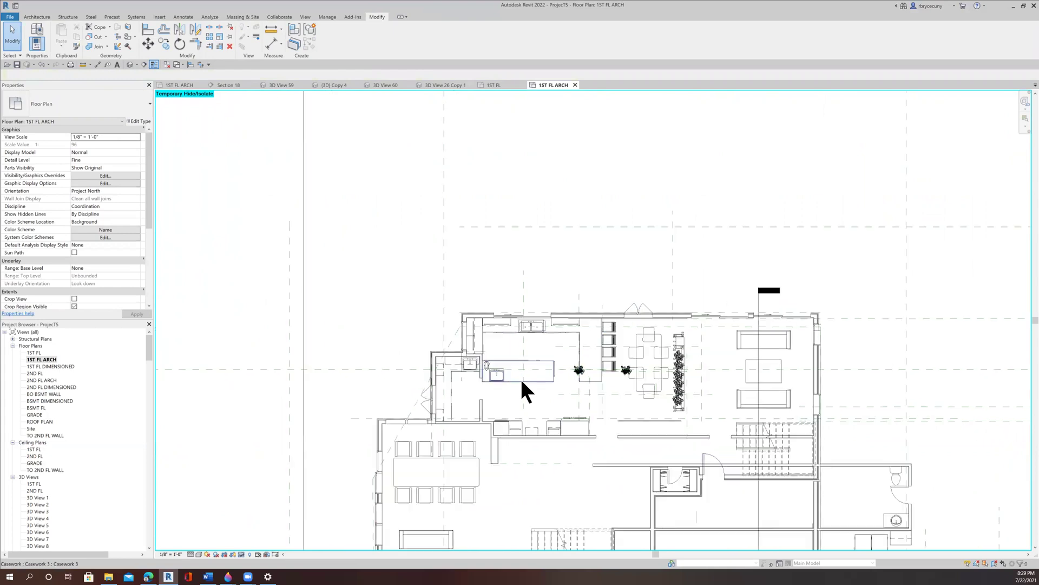
scroll(516, 386, "up", 2)
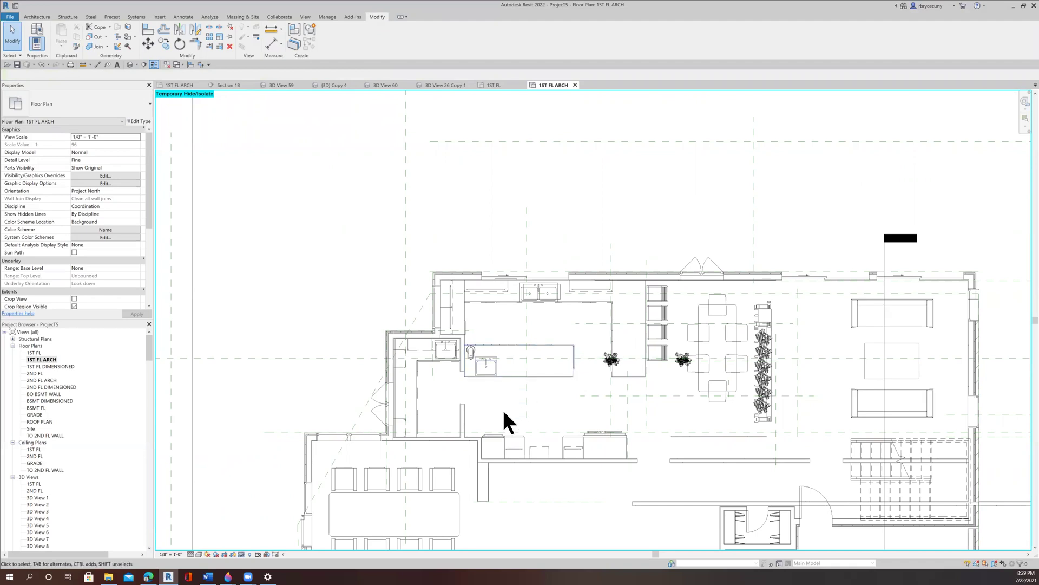
middle_click_drag(507, 396, 332, 357)
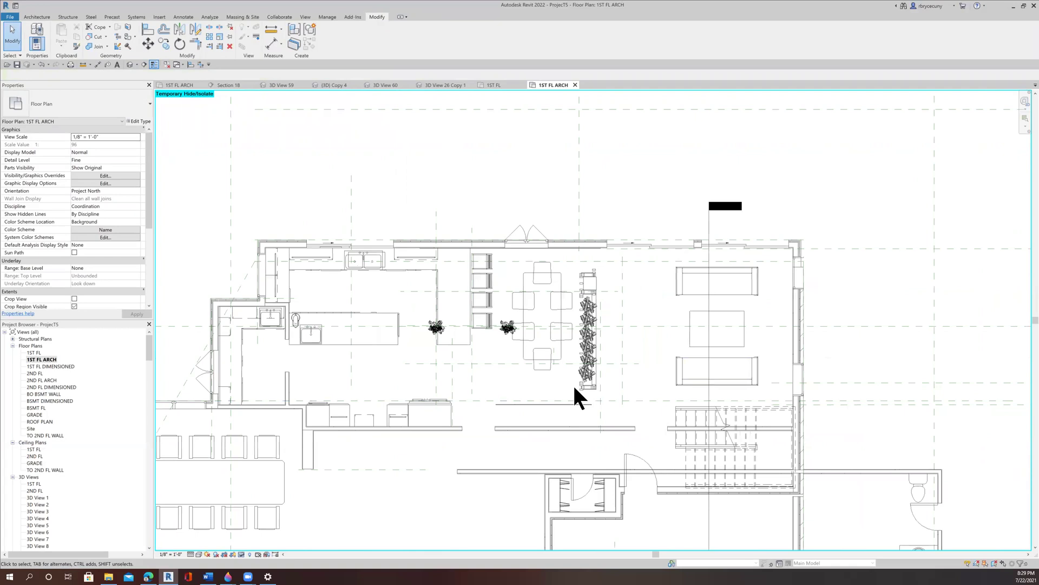
left_click_drag(571, 393, 606, 264)
key("h")
key("h")
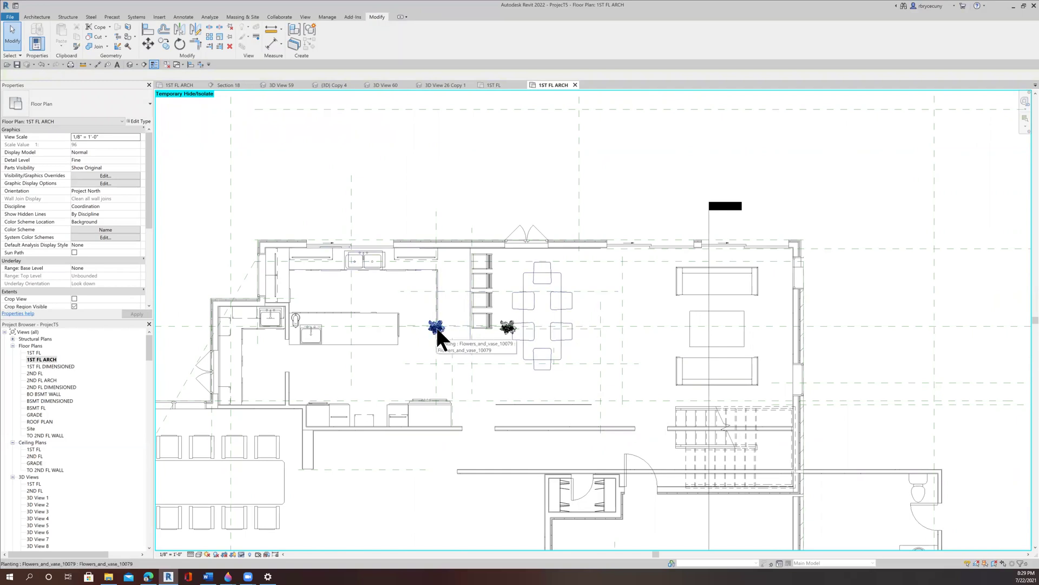
- Turn off the Planting model category in the floor plan's Visibility/Graphic Overrides
key("v")
key("v")
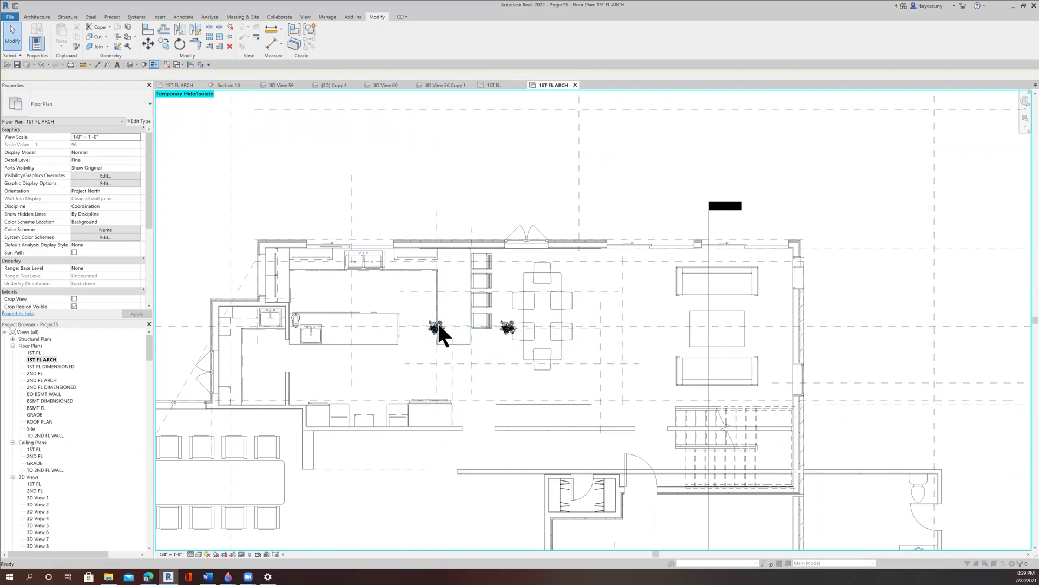
scroll(486, 192, "down", 3)
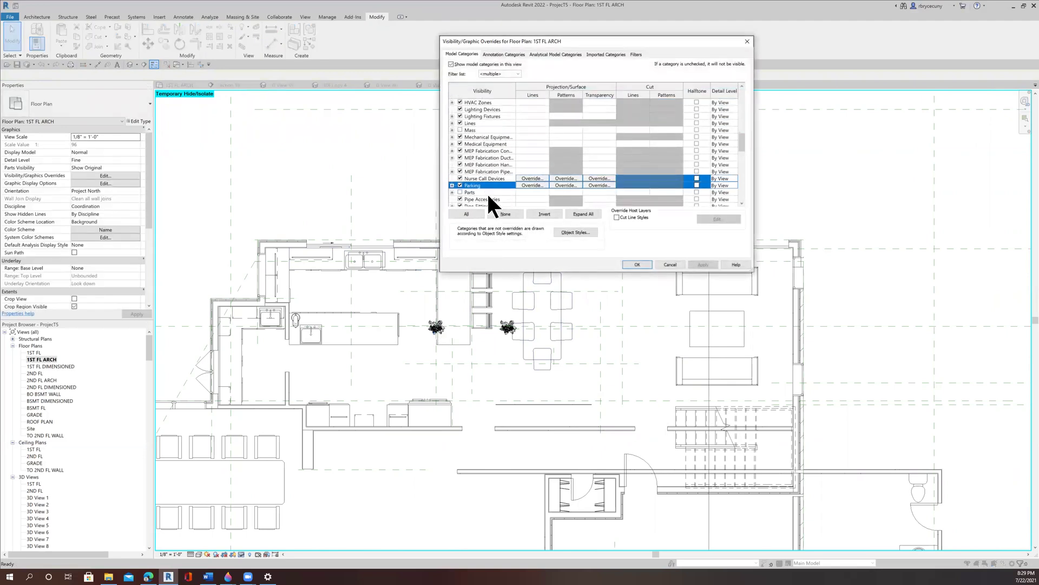
scroll(470, 209, "down", 1)
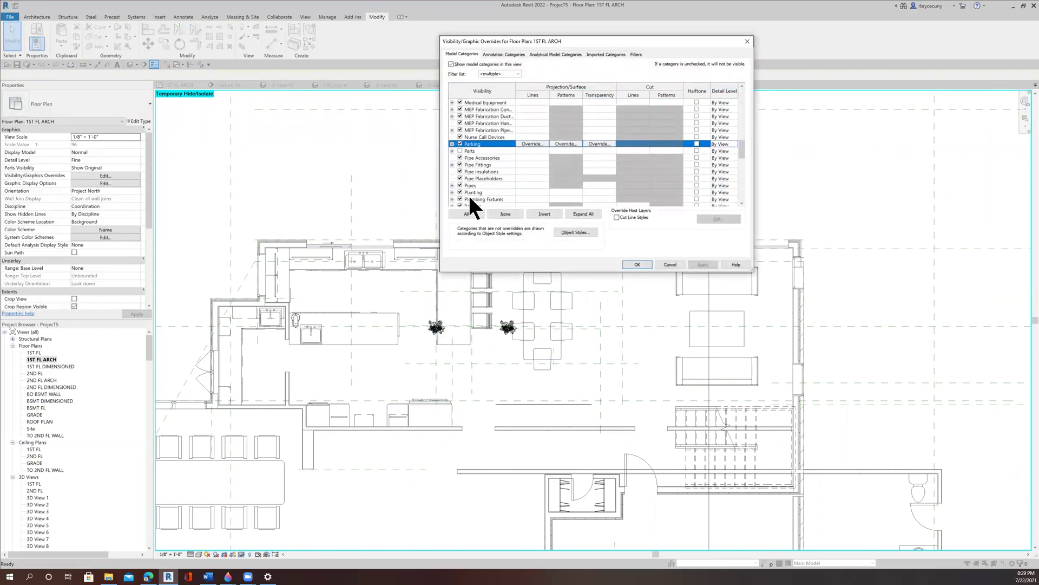
left_click(461, 192)
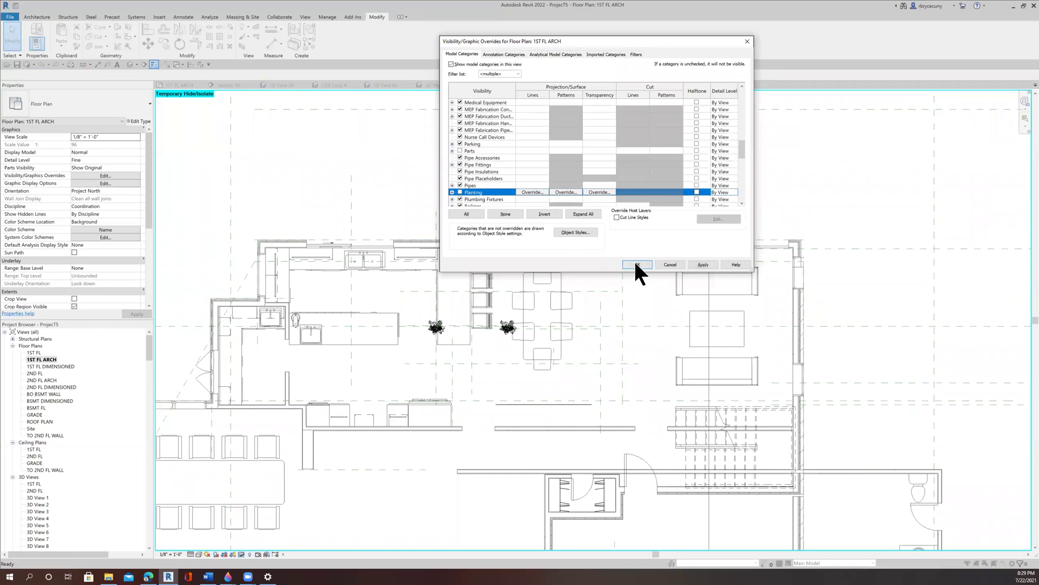
left_click(636, 264)
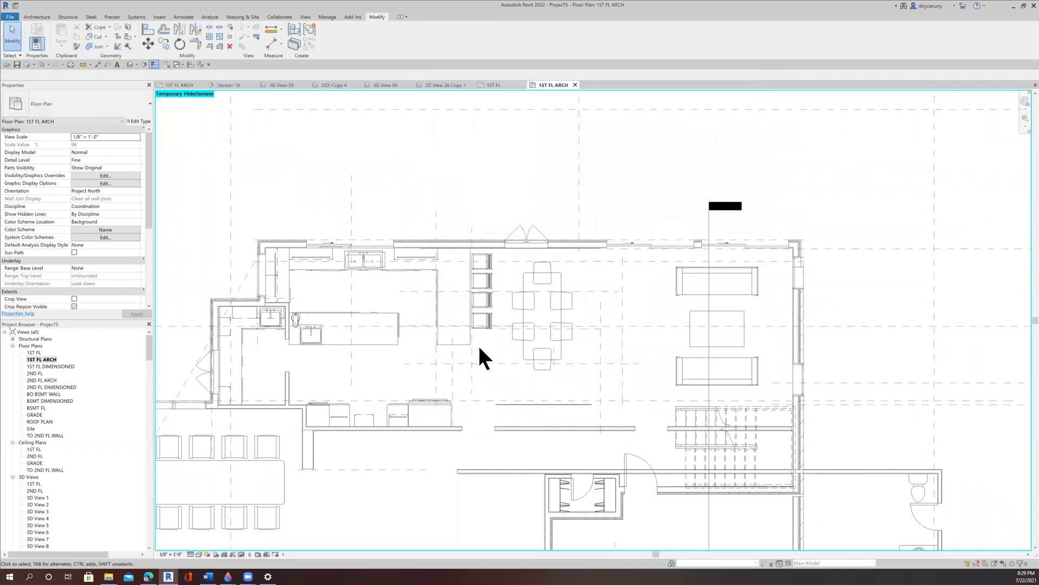
- Examine the plan around the dining area and identify the thin casework line above the short horizontal wall
scroll(478, 342, "up", 1)
scroll(479, 342, "down", 2)
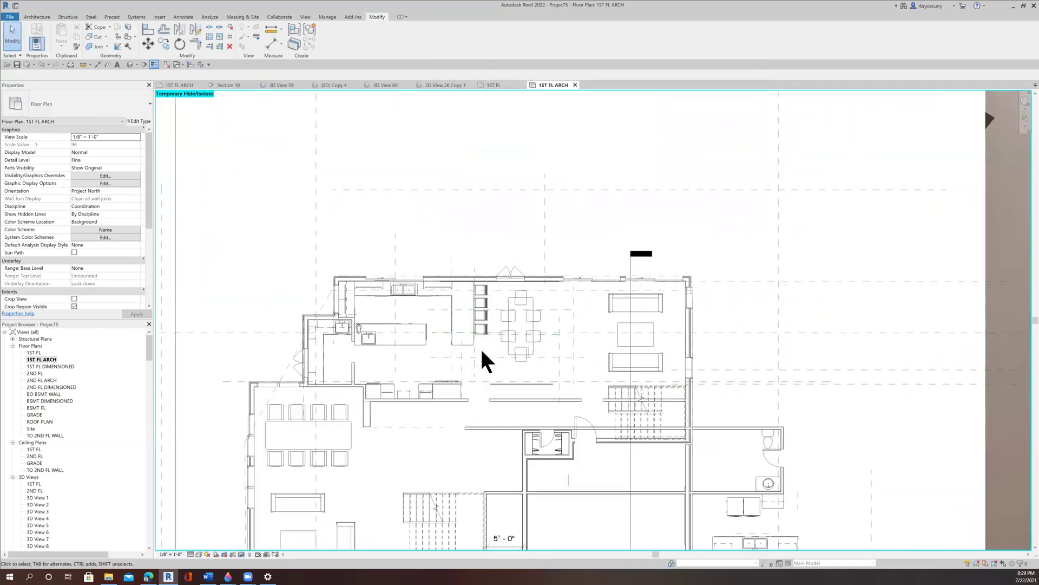
middle_click_drag(480, 347, 496, 303)
middle_click_drag(612, 372, 583, 338)
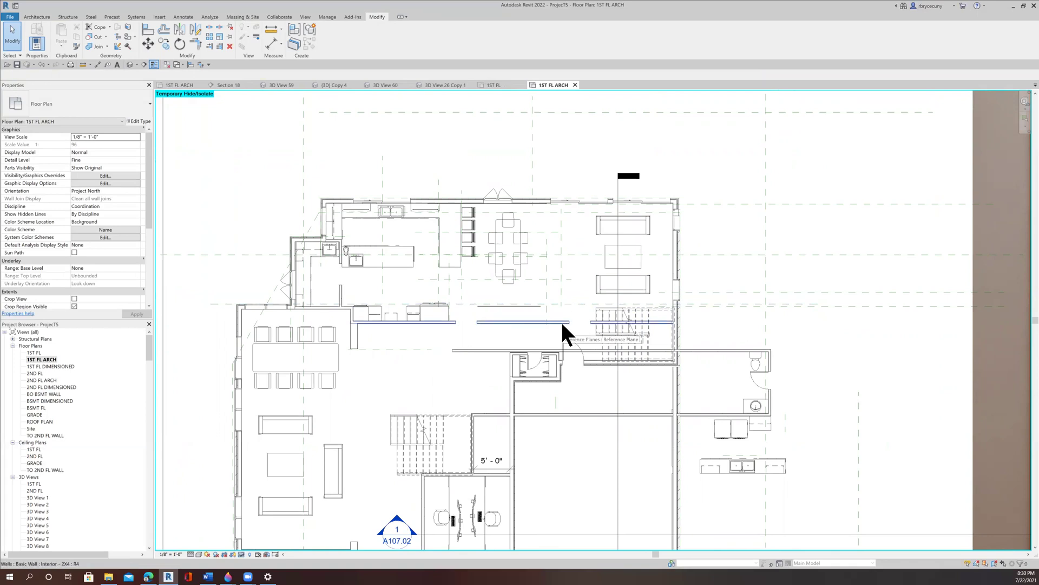
scroll(523, 308, "up", 2)
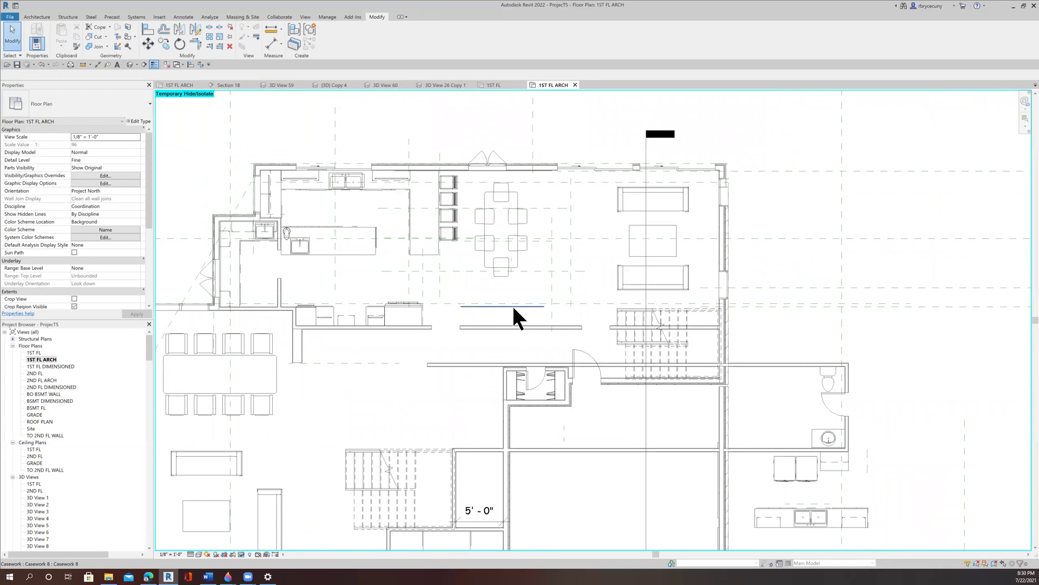
left_click(514, 309)
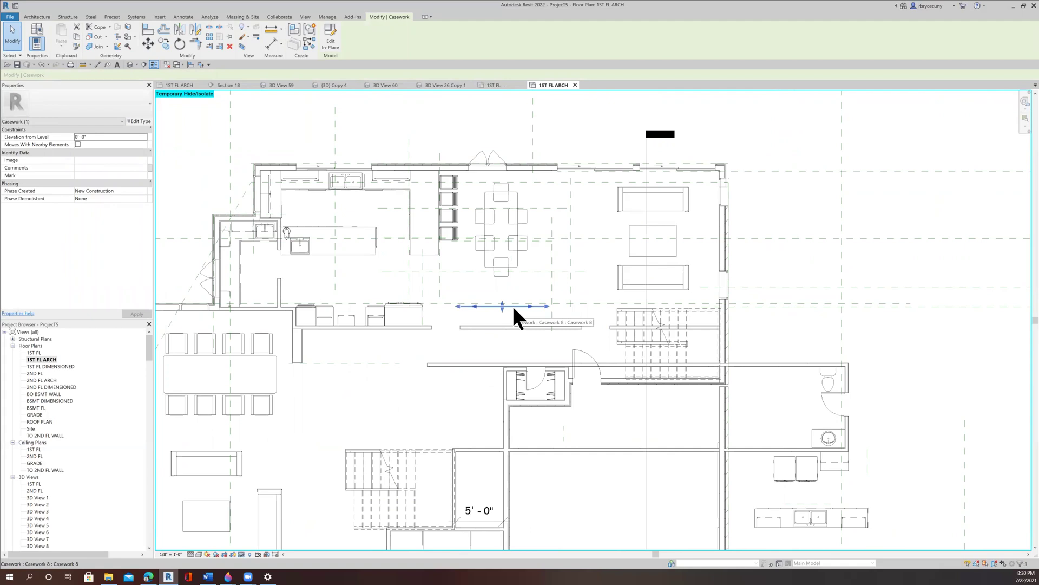
scroll(515, 313, "down", 2)
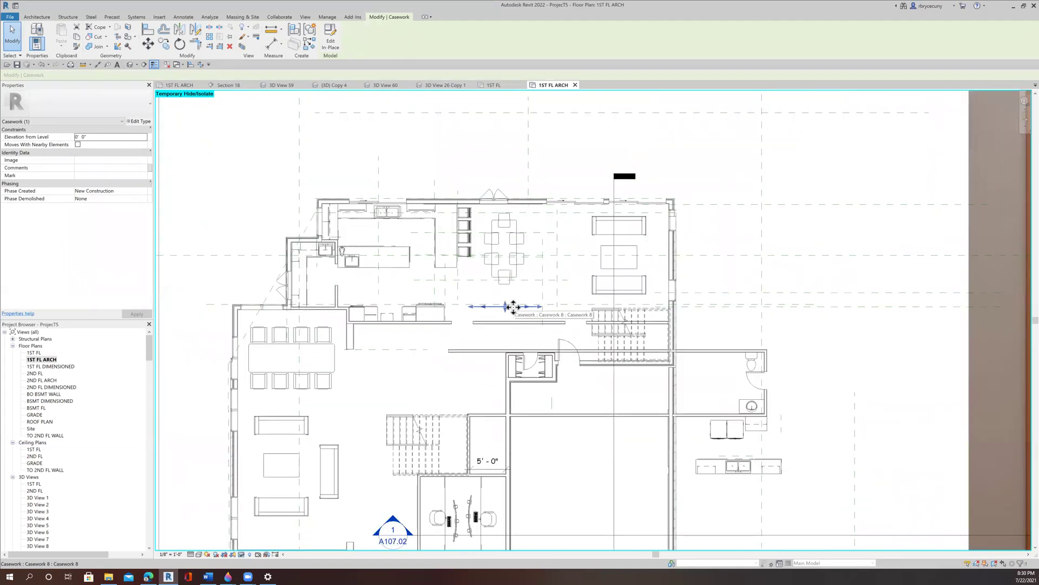
key("Escape")
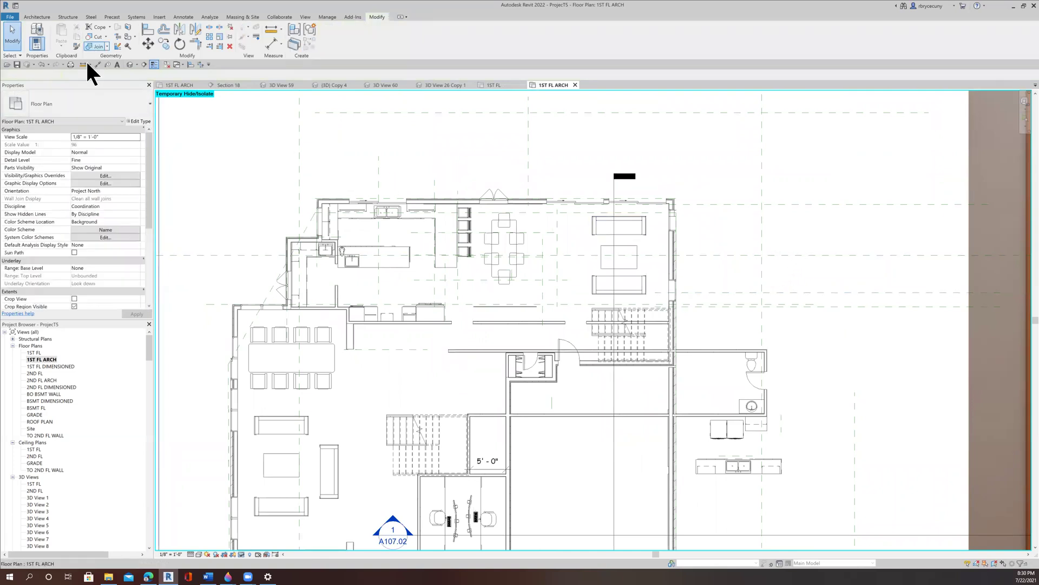
- Create a perspective camera view from between the dining table and sofas, looking down the plan past the thin casework
left_click(136, 65)
left_click(119, 85)
left_click(568, 215)
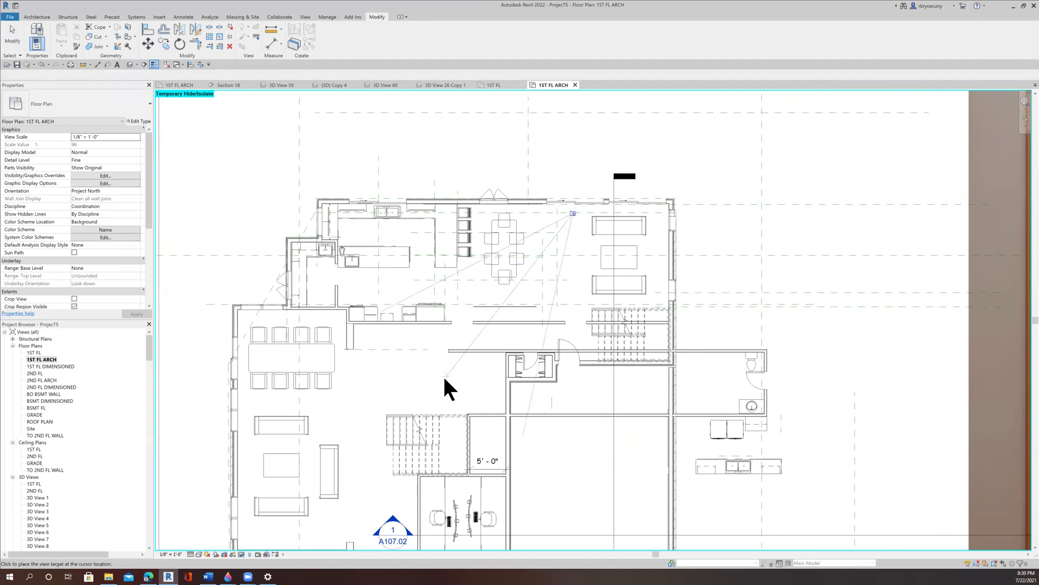
left_click(542, 448)
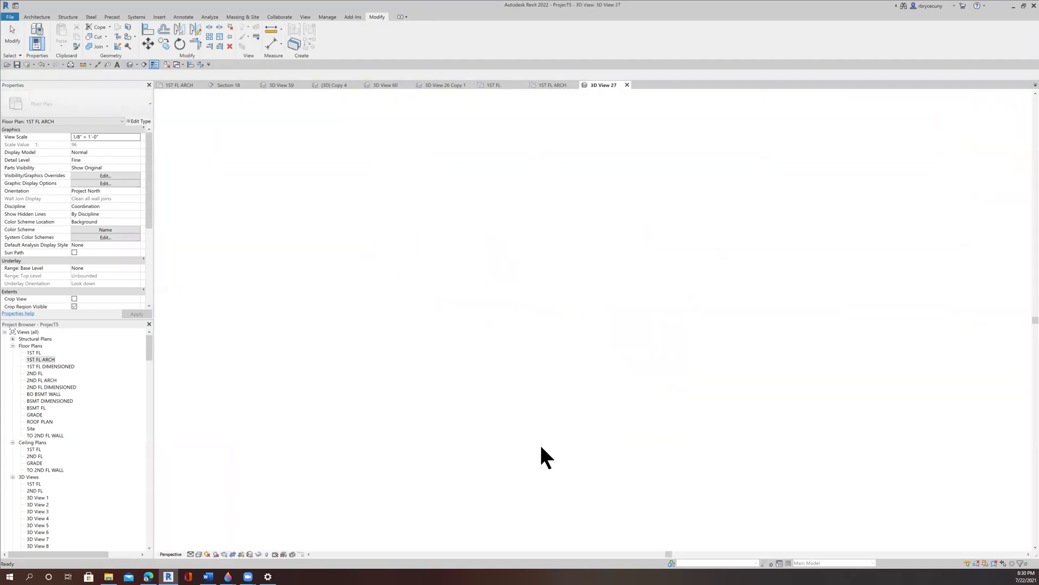
- Delete the open divider with its tall column standing in front of the wall casework in the perspective view
scroll(582, 345, "down", 3)
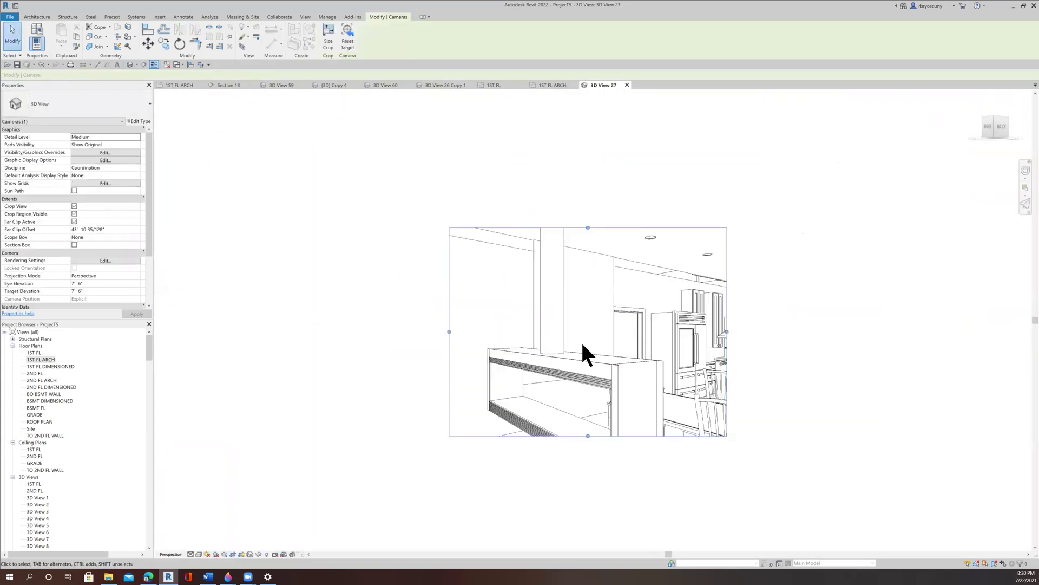
left_click(580, 370)
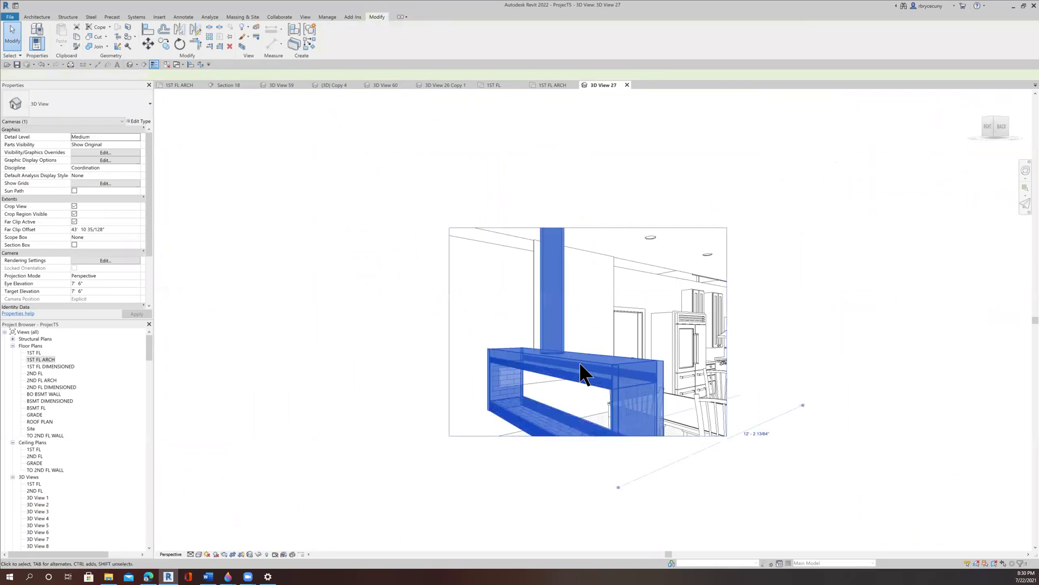
key("Delete")
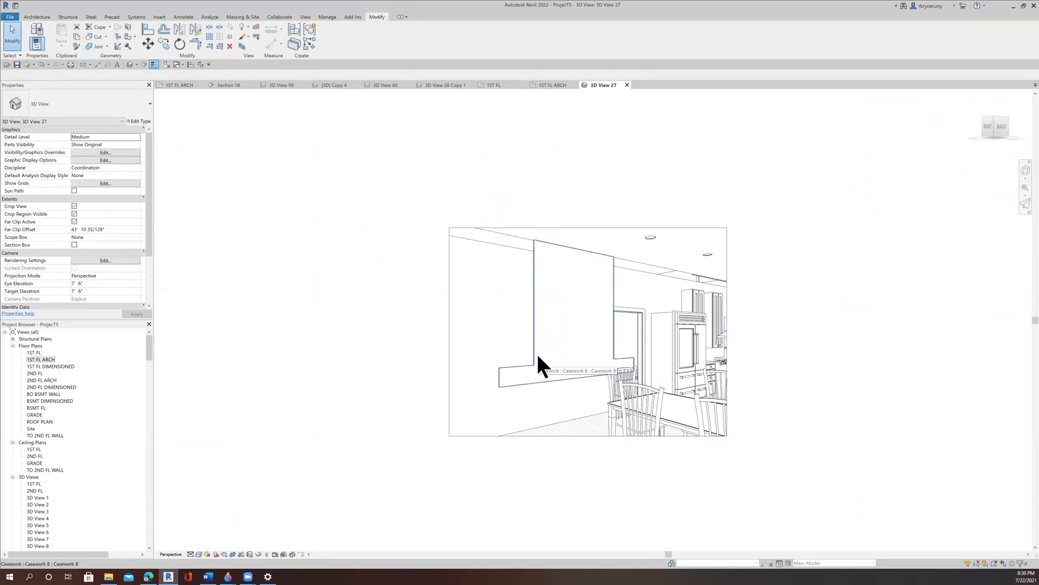
- Examine the wall casework in the Consistent Colors and Realistic visual styles, and close the perspective view
left_click(538, 358)
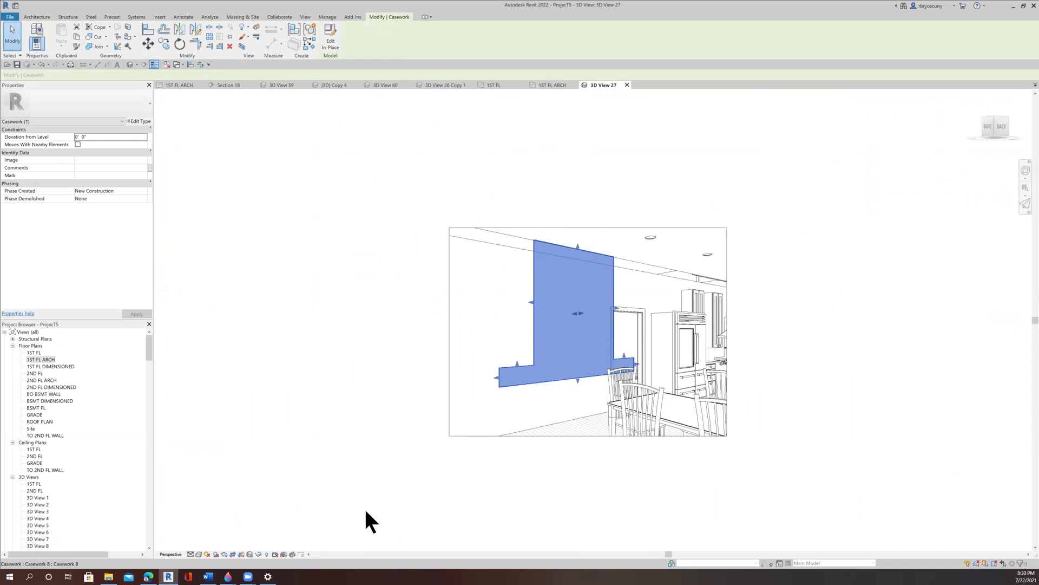
left_click(198, 553)
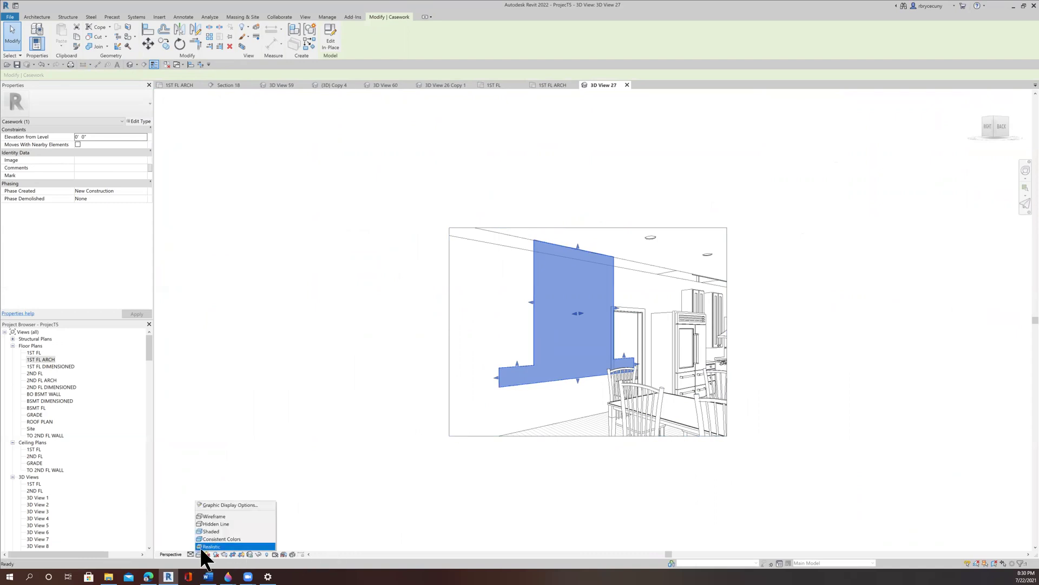
left_click(207, 538)
left_click(493, 501)
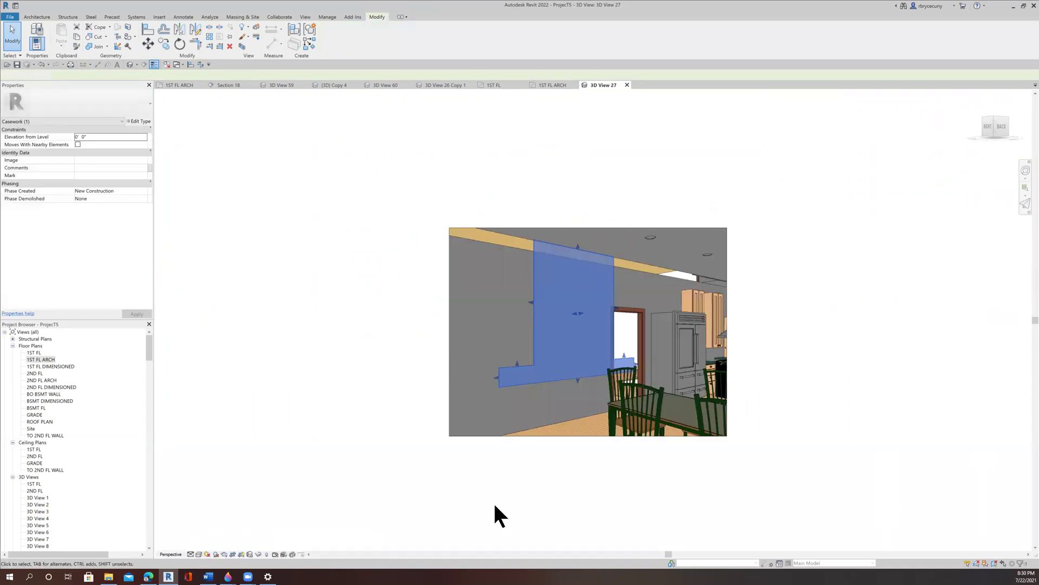
left_click(199, 554)
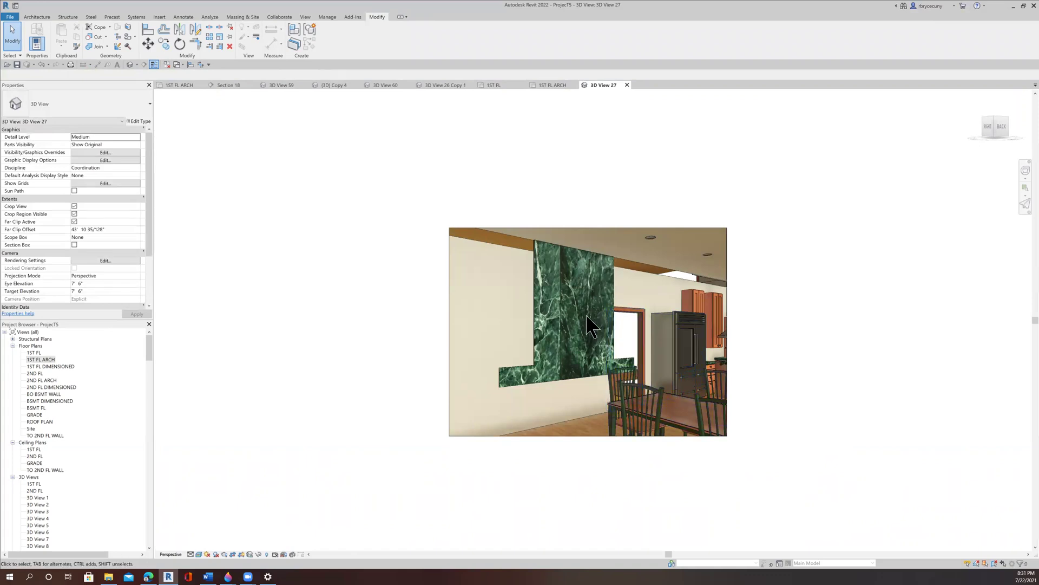
left_click(627, 85)
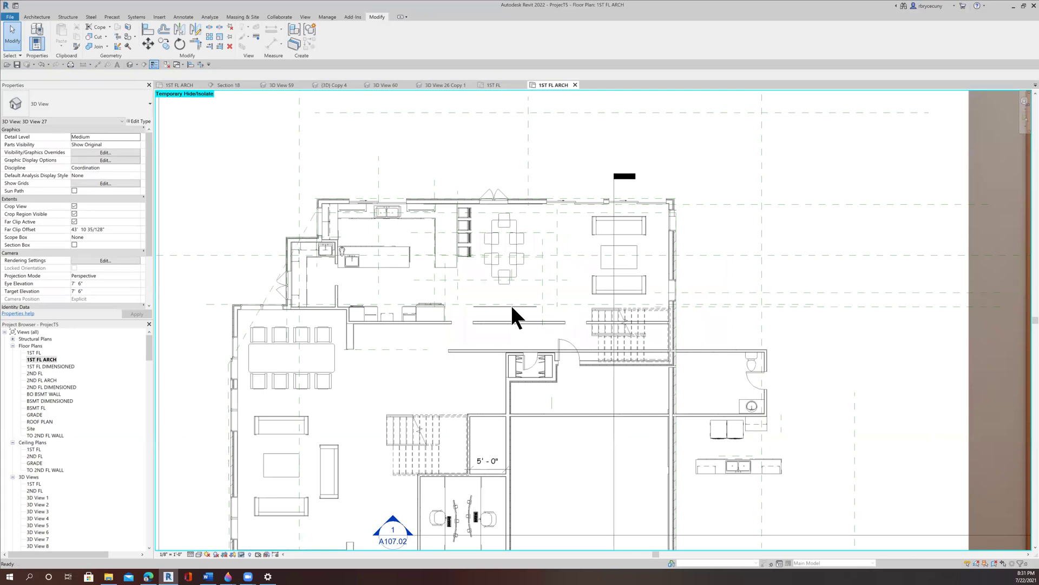
- Move the thin wall casework straight down against the upper face of the horizontal Interior - 2X4 wall below the dining table
scroll(524, 302, "up", 3)
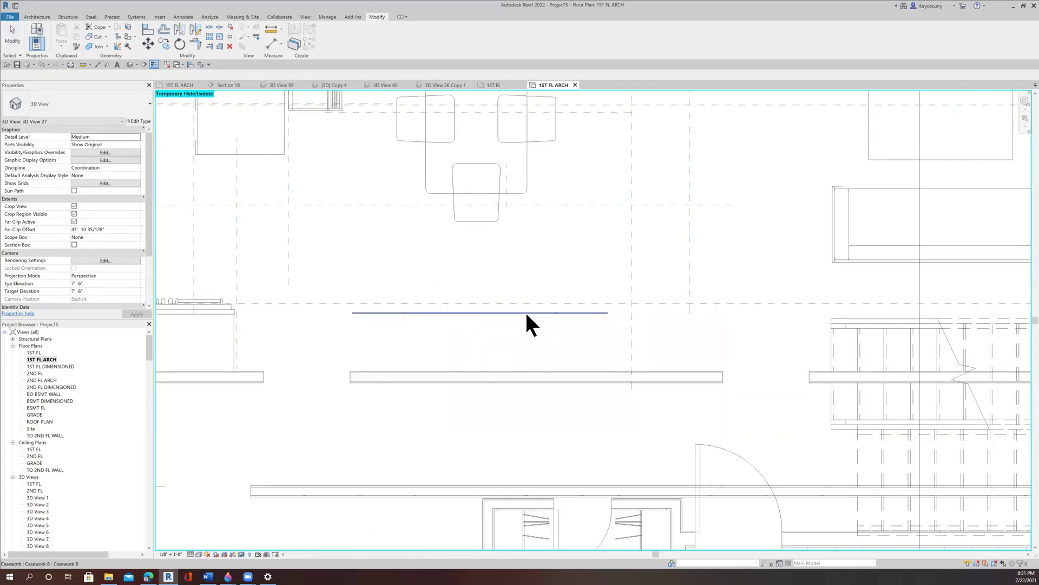
left_click(526, 313)
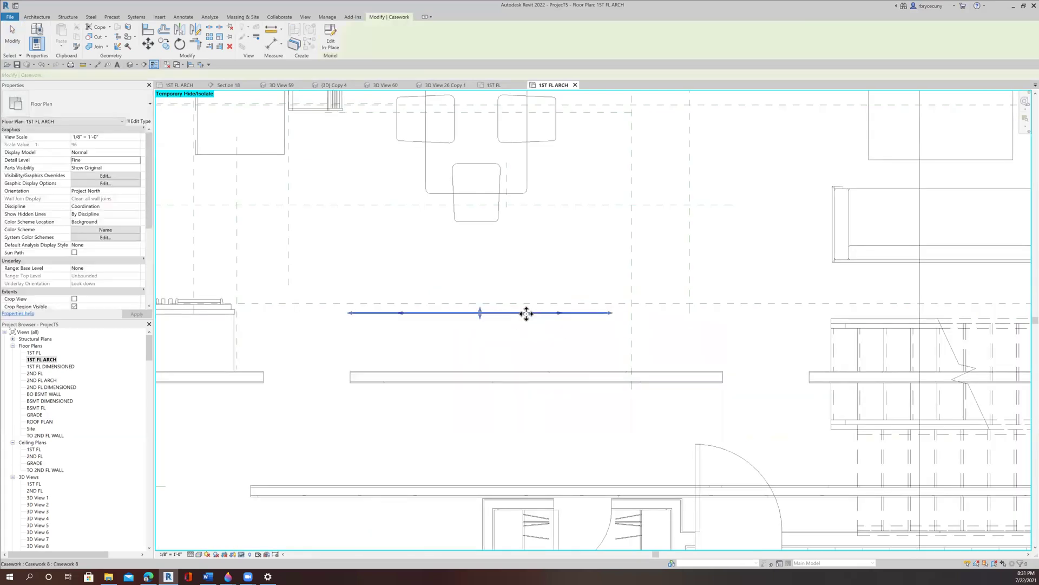
left_click(147, 43)
left_click(491, 322)
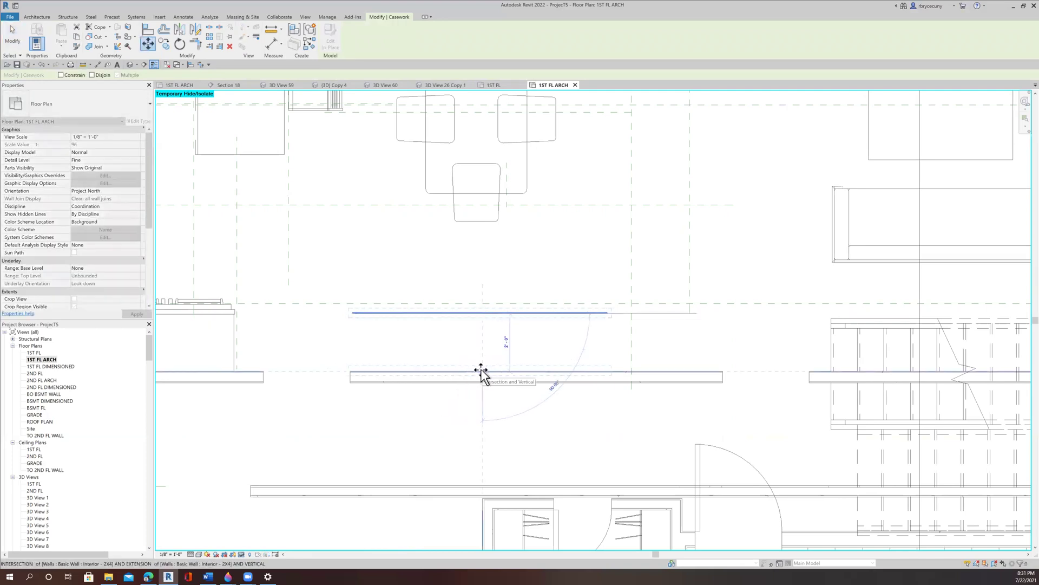
left_click(480, 373)
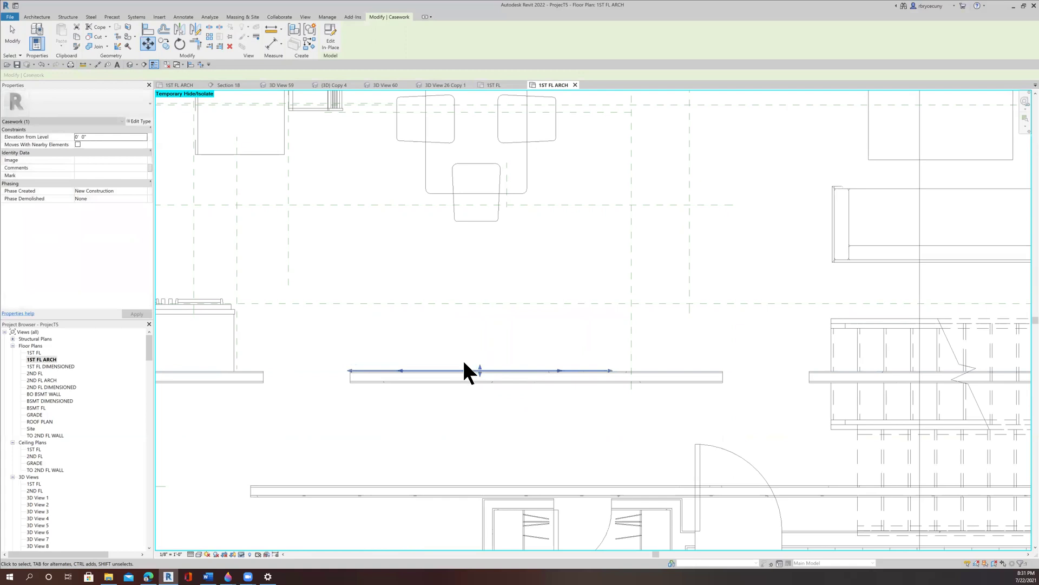
- Copy the closet's left Interior - 2X4 wall into the open area above the lower stair, beside the large dining table
scroll(460, 379, "down", 5)
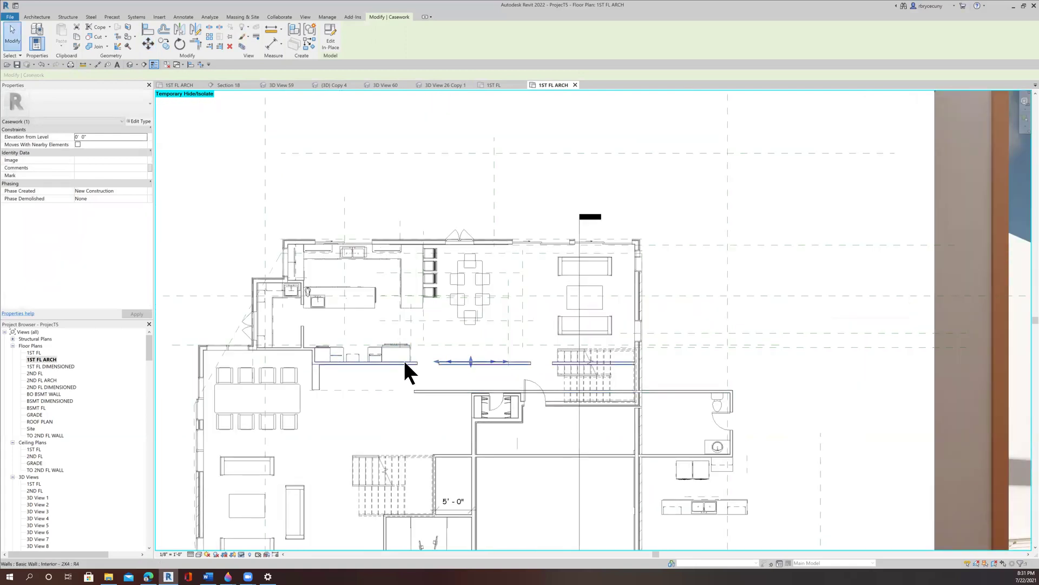
scroll(404, 365, "up", 2)
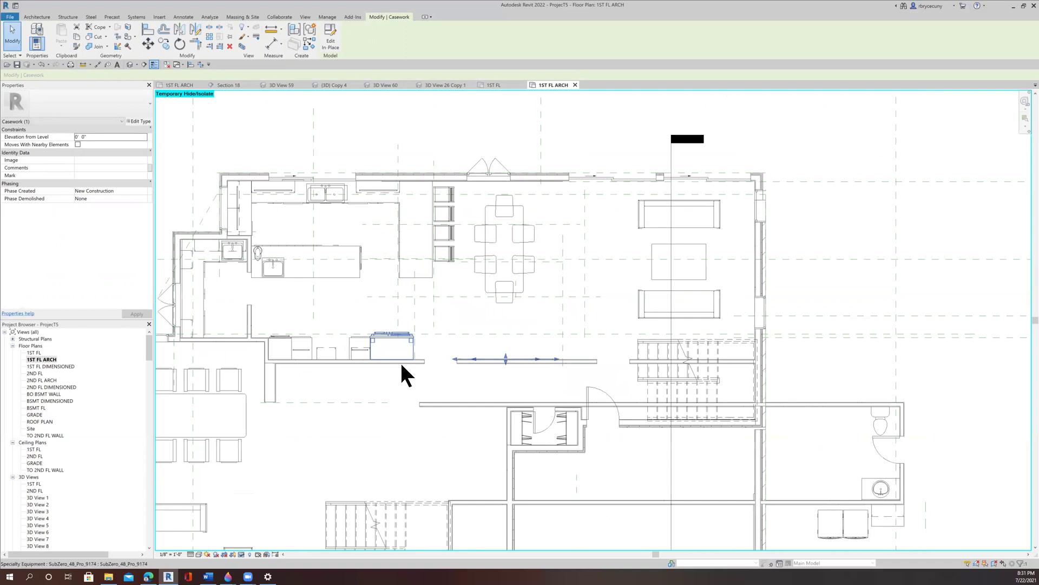
scroll(400, 361, "down", 5)
scroll(403, 371, "up", 5)
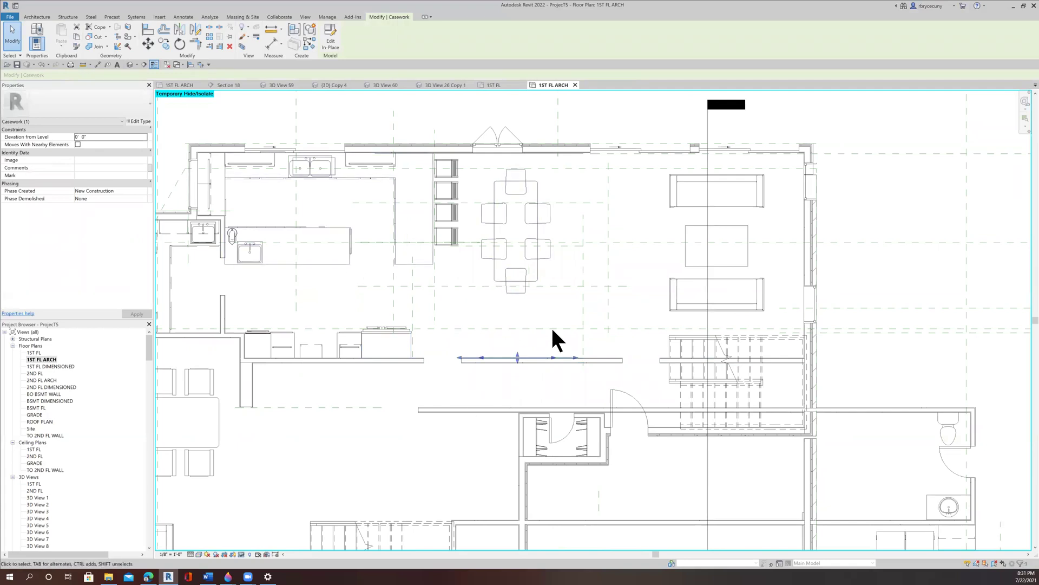
middle_click_drag(646, 371, 580, 353)
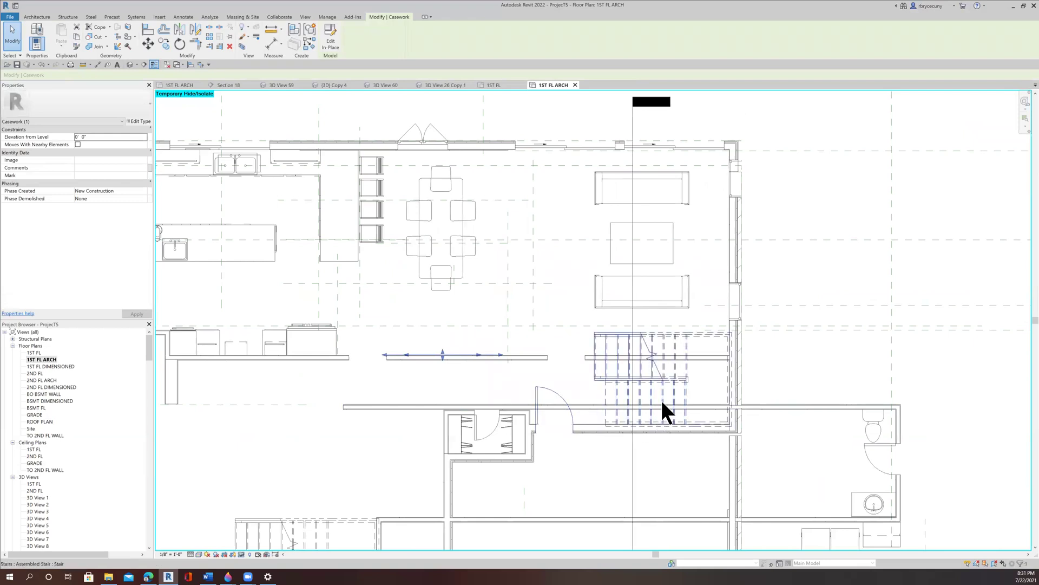
scroll(661, 402, "down", 5)
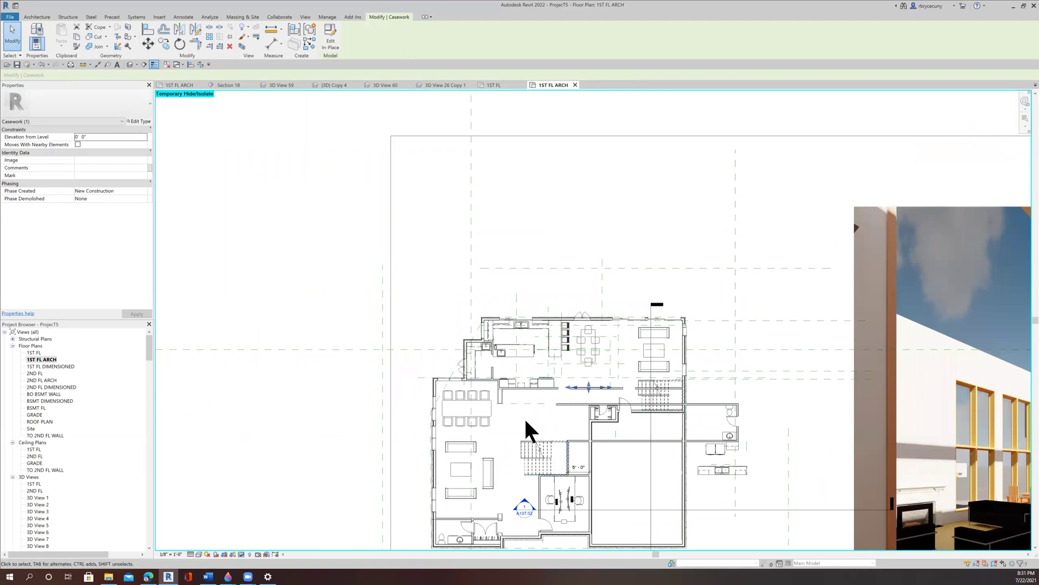
scroll(525, 421, "up", 5)
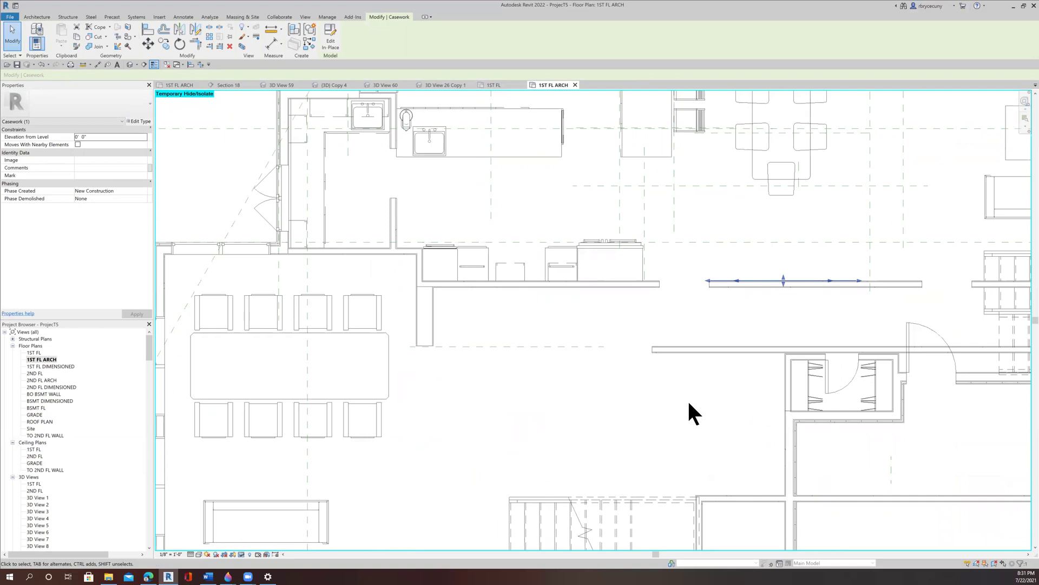
left_click(782, 385)
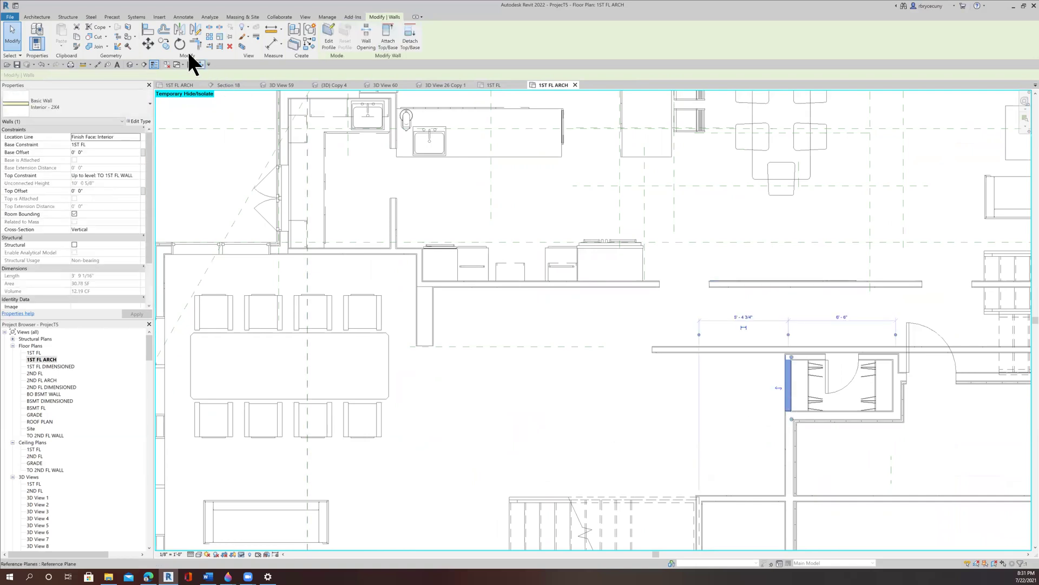
left_click(164, 44)
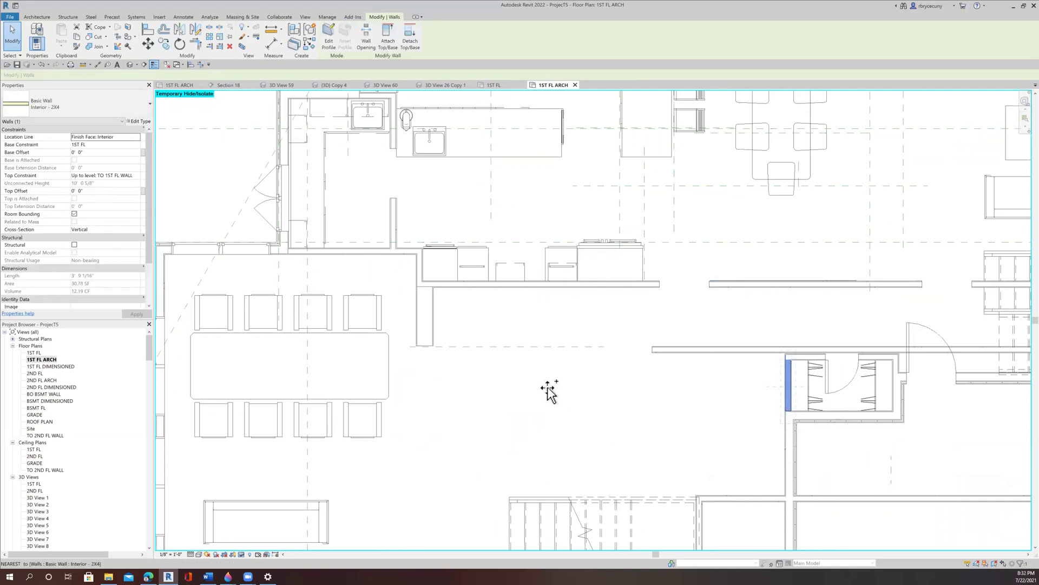
left_click(511, 402)
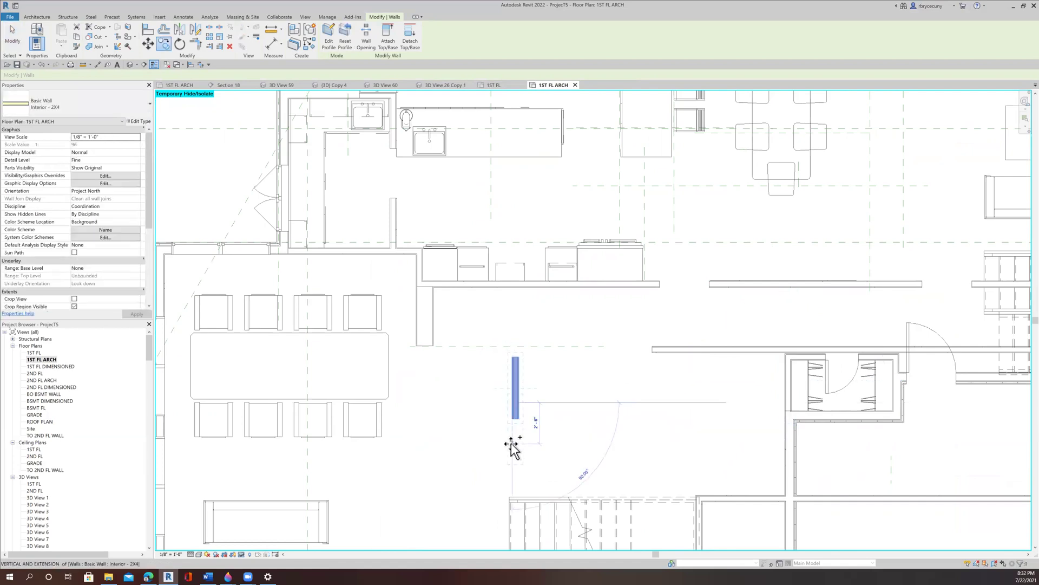
- Align the copied wall with the left edge of the stair below it
left_click(147, 29)
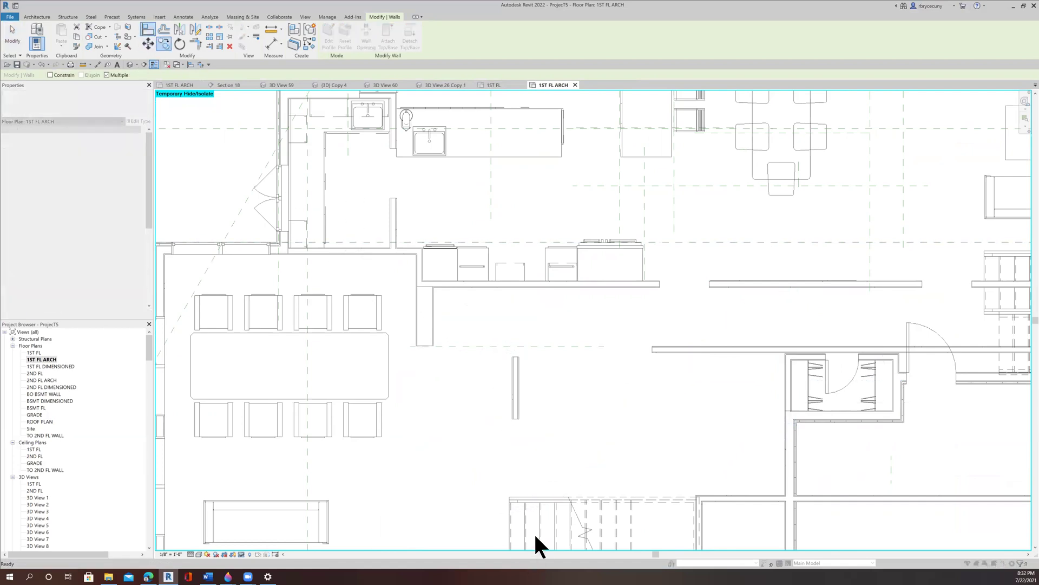
left_click(485, 263)
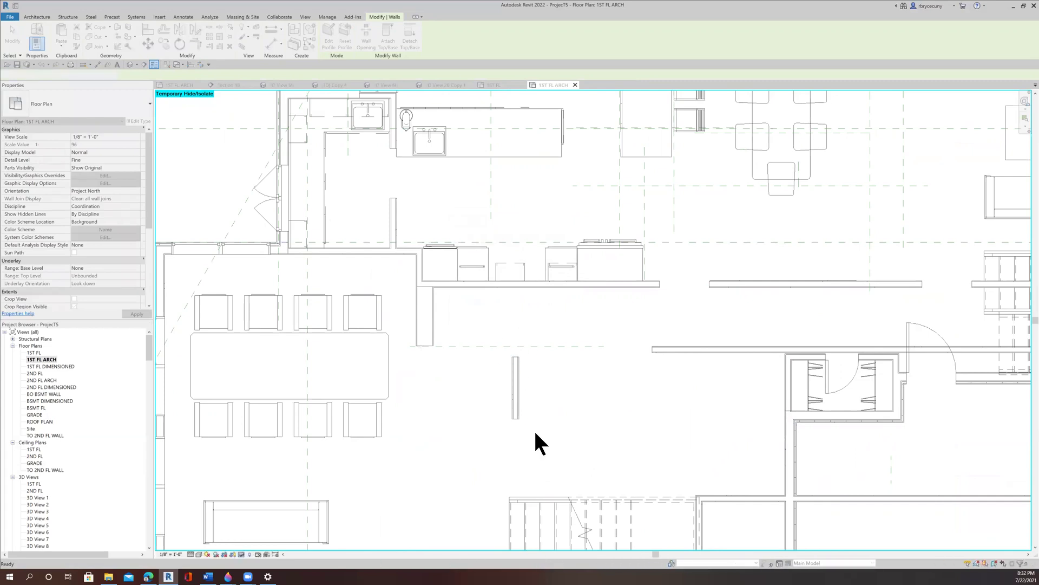
left_click(149, 27)
left_click(512, 513)
left_click(513, 405)
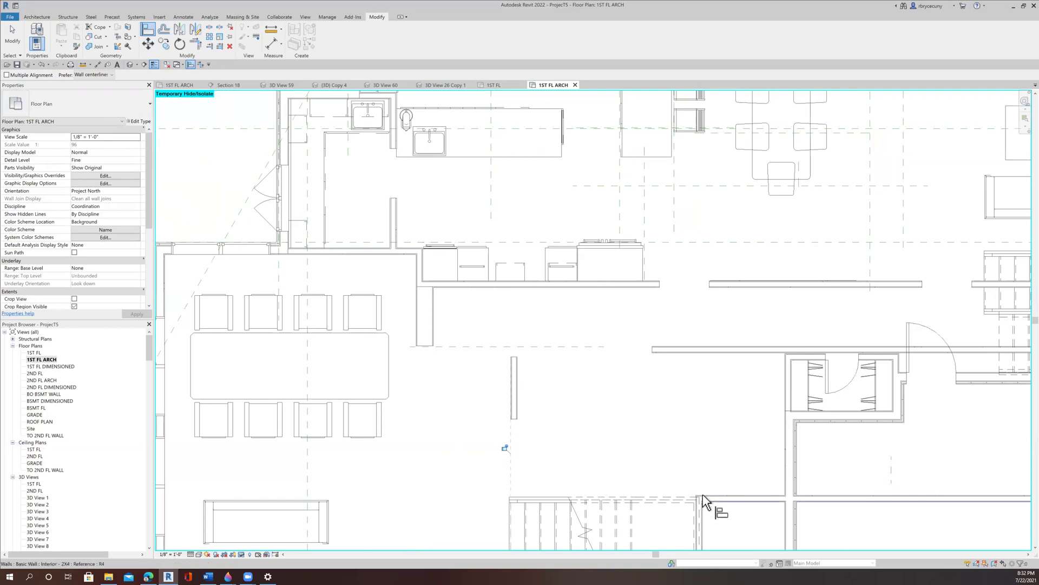
- Trim/extend the copied vertical wall and the horizontal wall beside the stair to meet in a corner above the stair
left_click(19, 38)
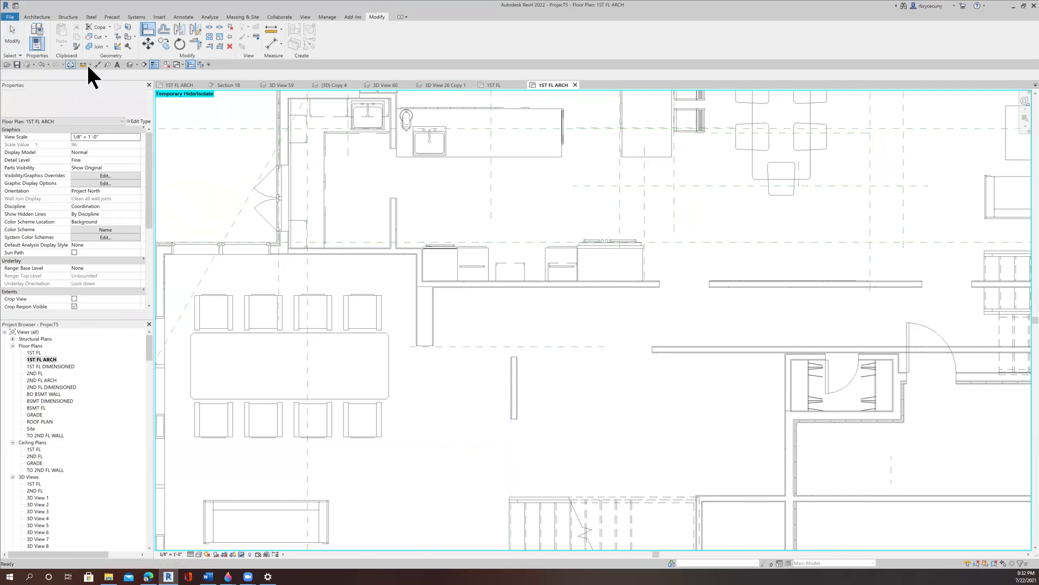
left_click(193, 43)
left_click(512, 409)
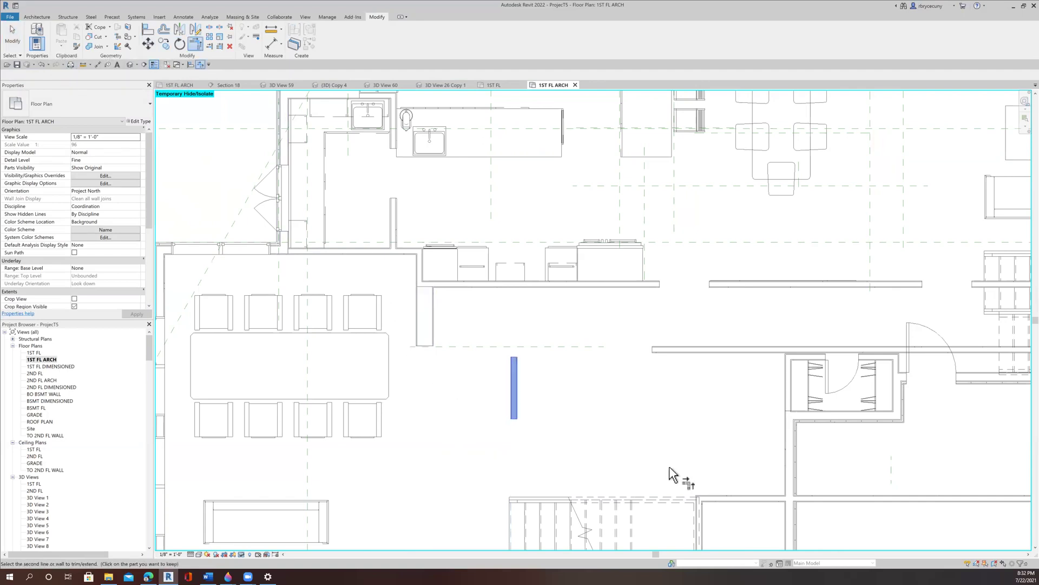
left_click(735, 494)
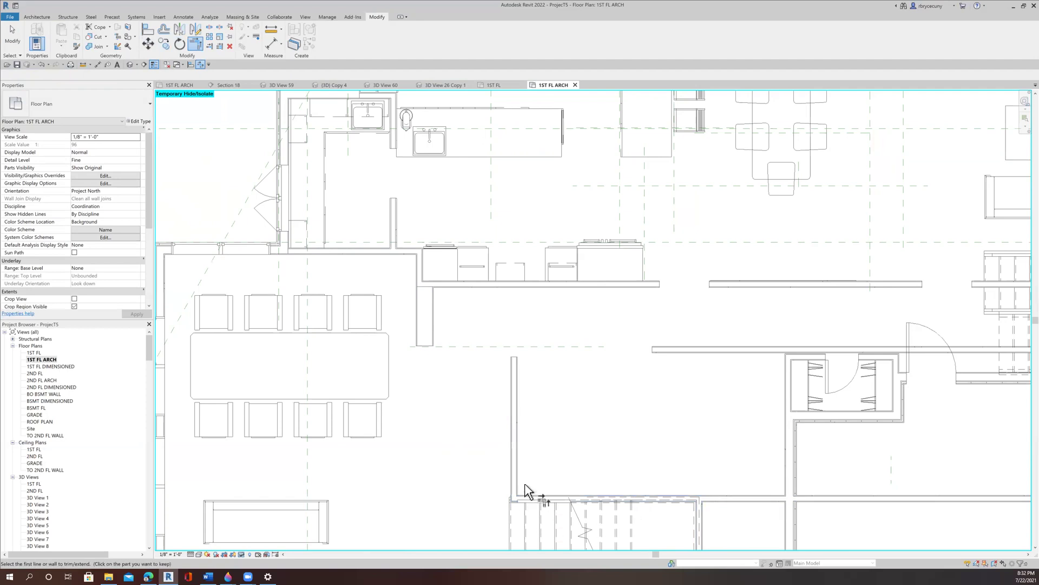
- Trim/extend the vertical wall above the lower stair and the long horizontal wall above it to meet in a corner
scroll(527, 487, "up", 5)
middle_click_drag(528, 482, 531, 415)
scroll(431, 401, "down", 2)
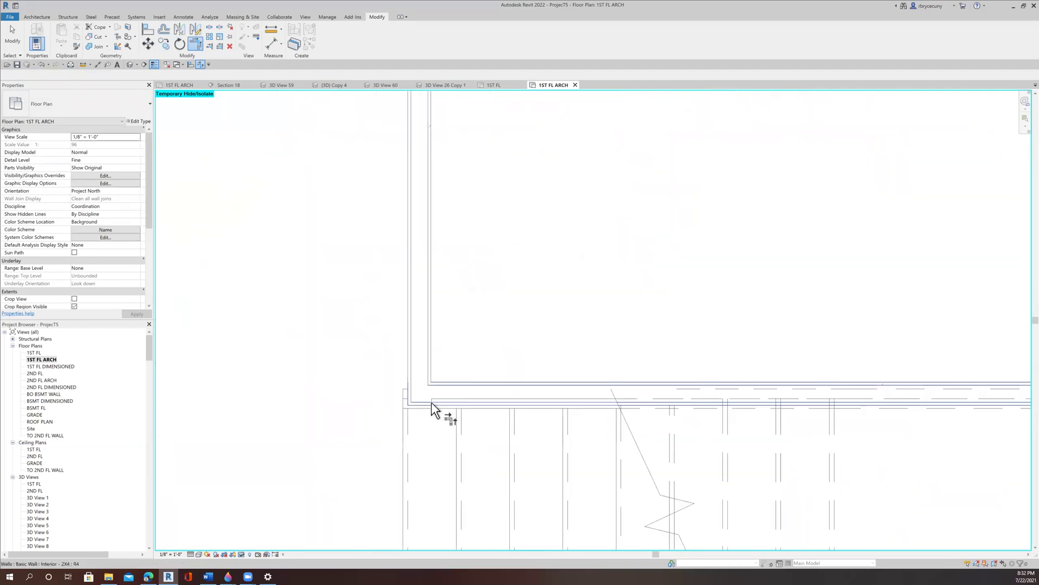
scroll(443, 401, "up", 4)
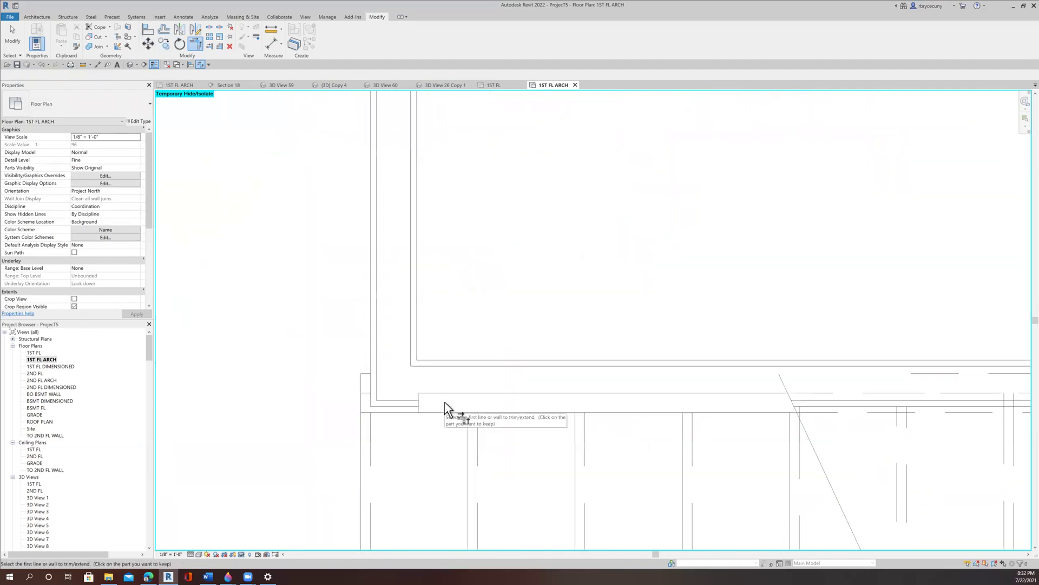
scroll(765, 440, "down", 5)
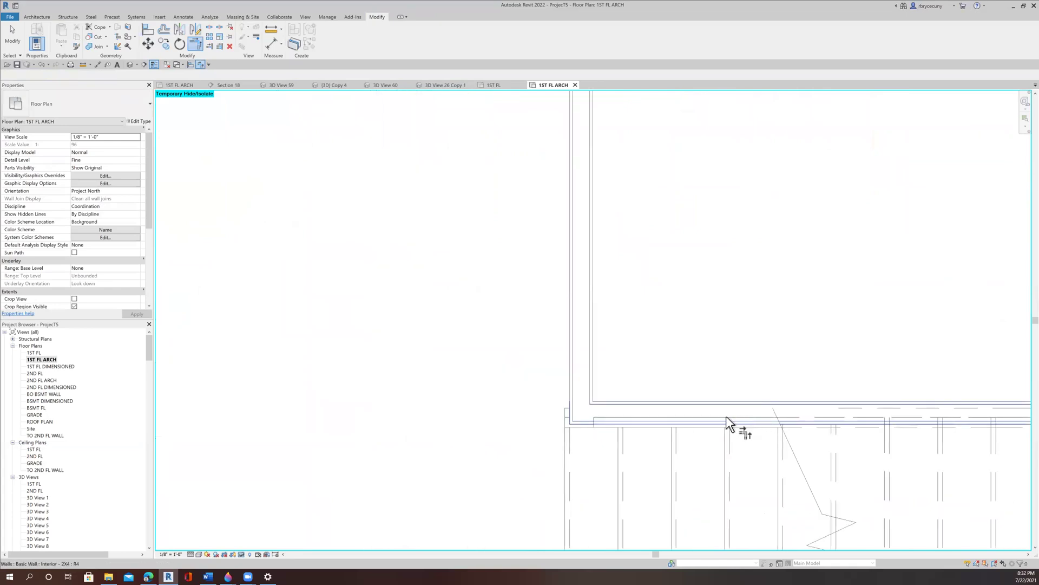
scroll(726, 416, "down", 3)
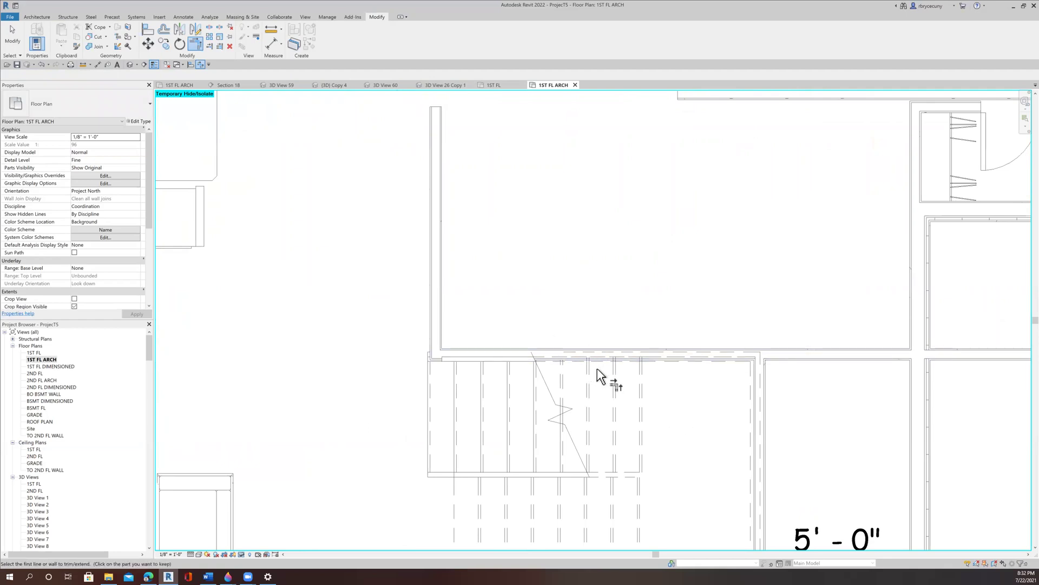
scroll(596, 368, "down", 4)
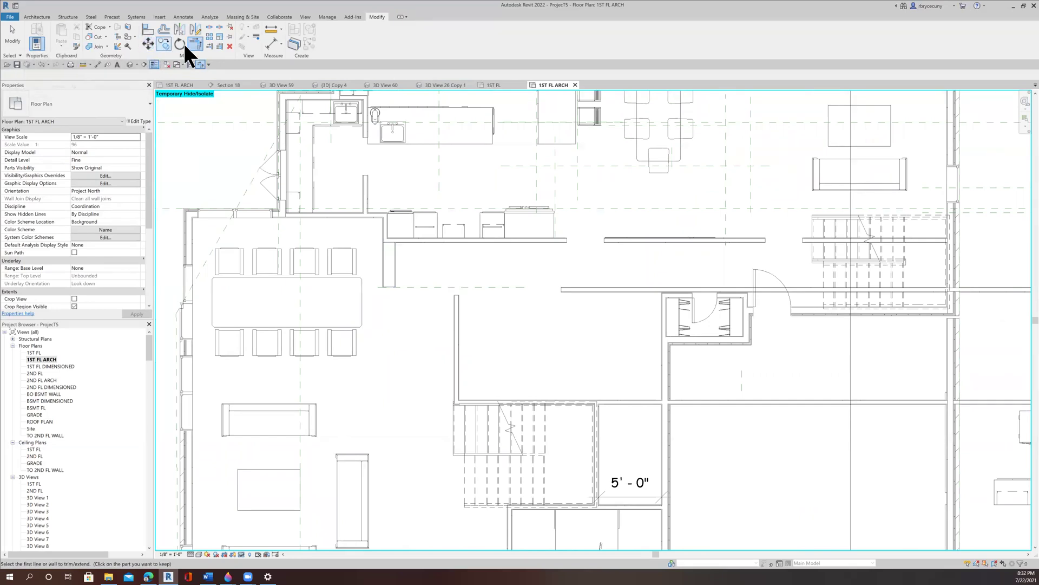
left_click(457, 346)
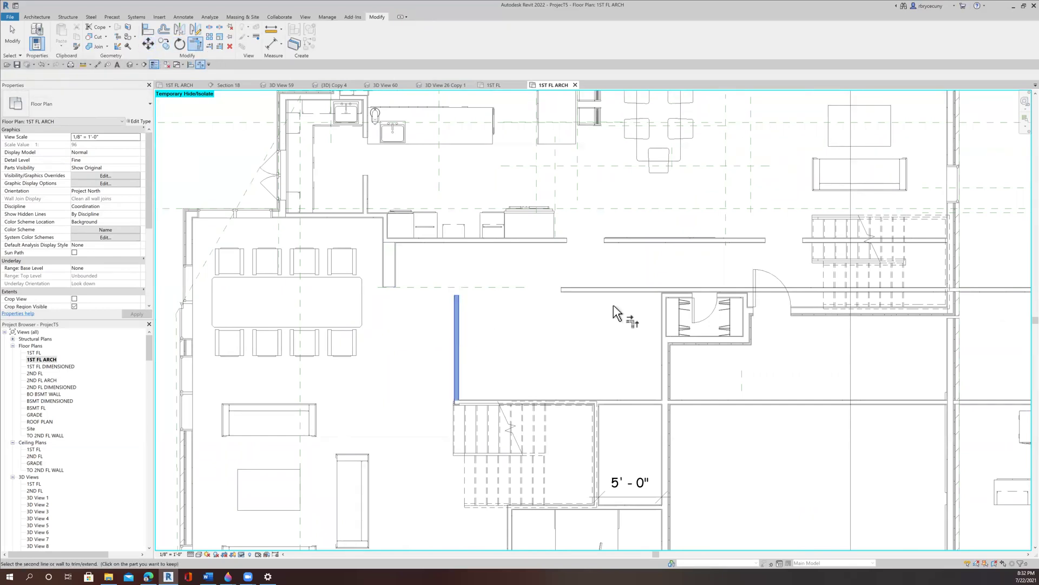
left_click(591, 291)
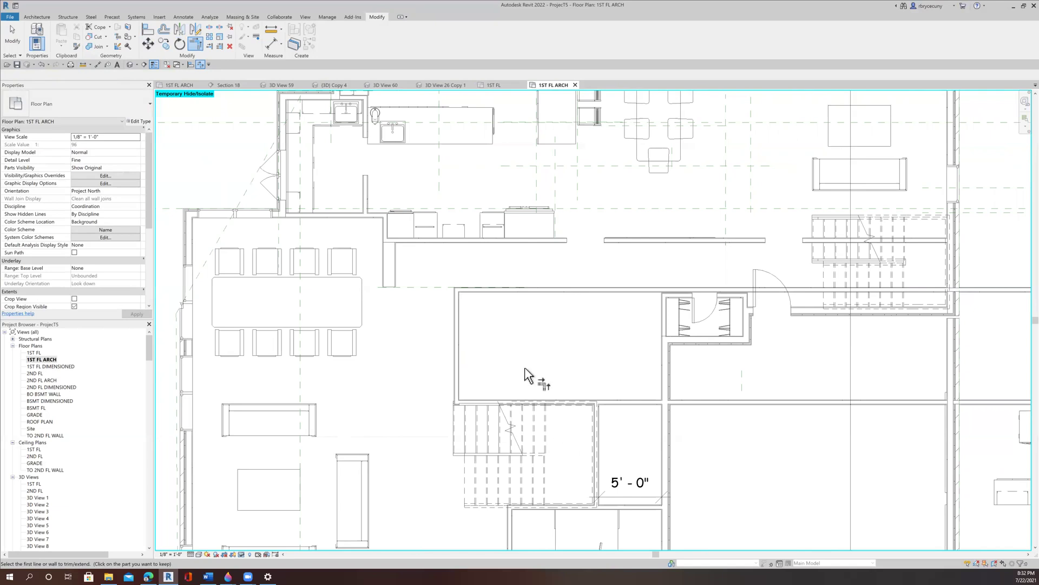
- Examine the wall corner at the lower stair and the walled area above it against the surrounding floor layout
scroll(461, 400, "up", 6)
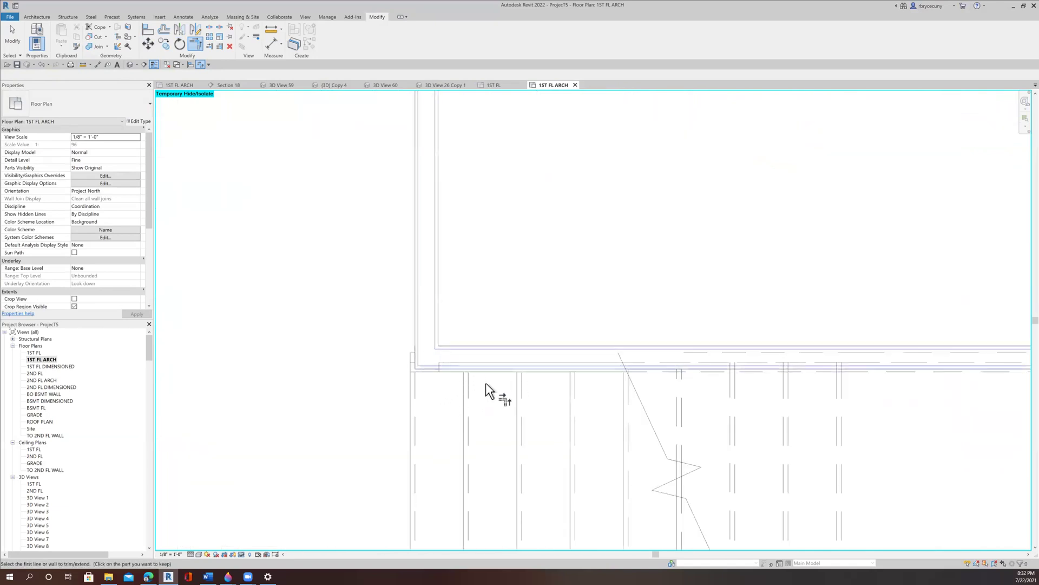
scroll(479, 411, "down", 4)
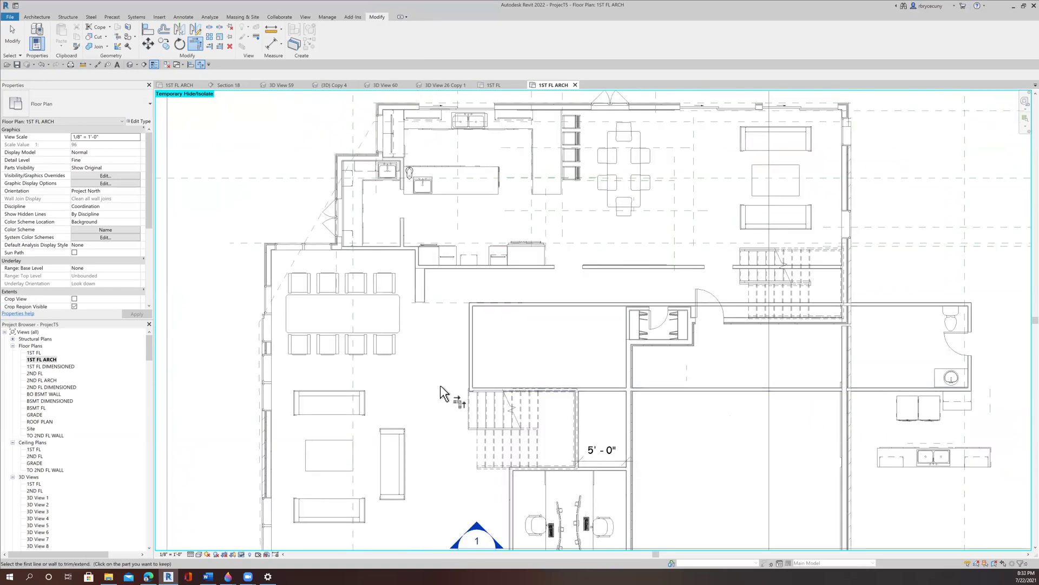
scroll(429, 414, "down", 3)
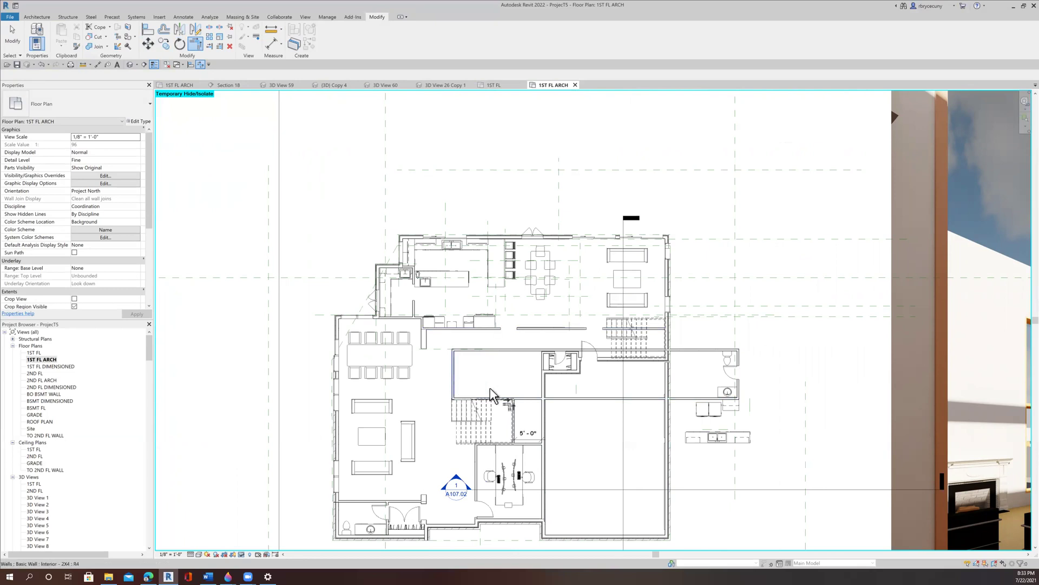
scroll(517, 398, "up", 5)
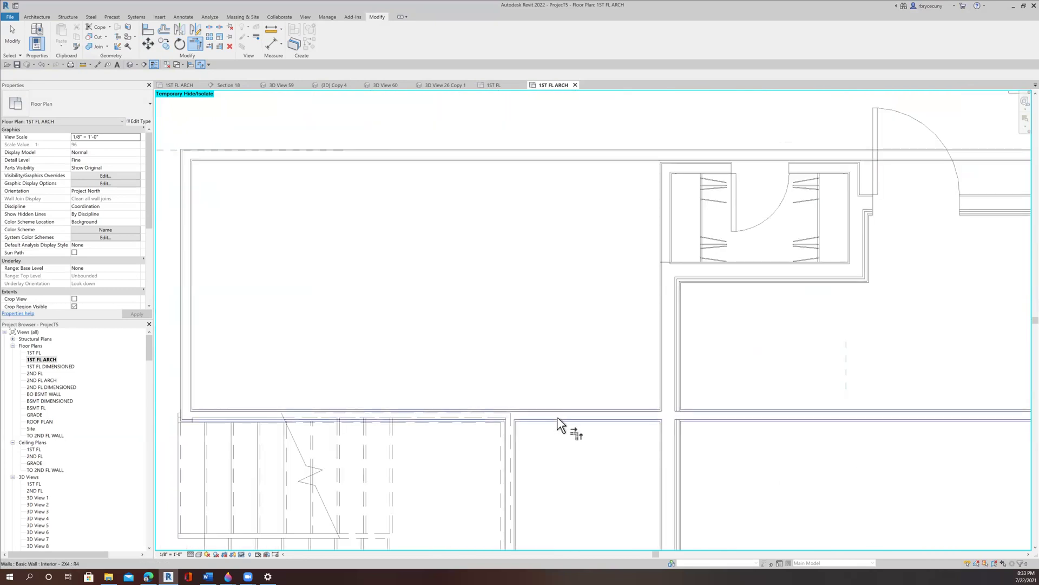
scroll(557, 416, "down", 3)
scroll(554, 418, "down", 2)
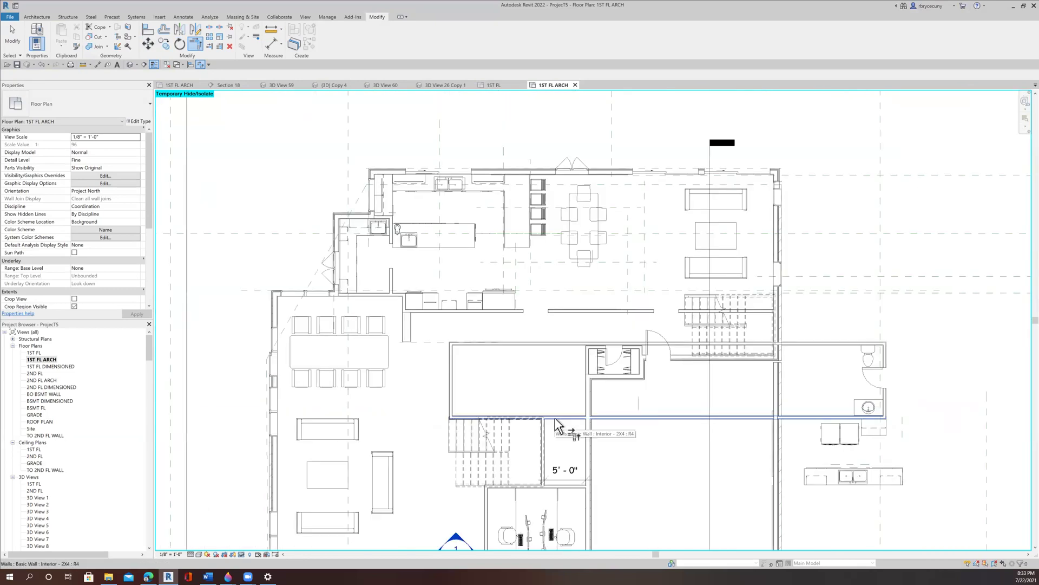
scroll(558, 426, "up", 2)
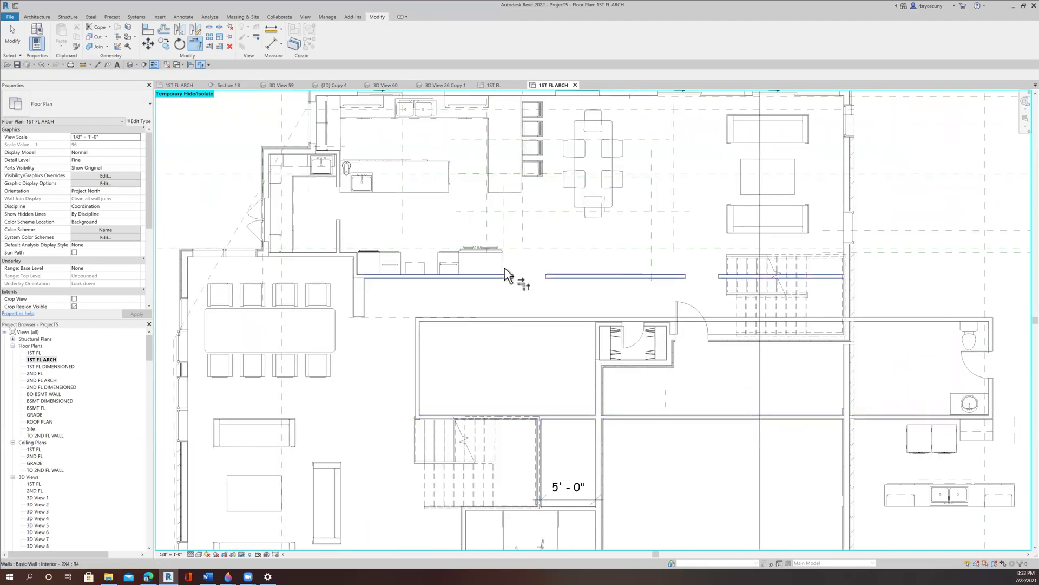
- Extend the vertical wall on the lower stair's right side upward to meet the horizontal wall beside the closet
left_click(12, 34)
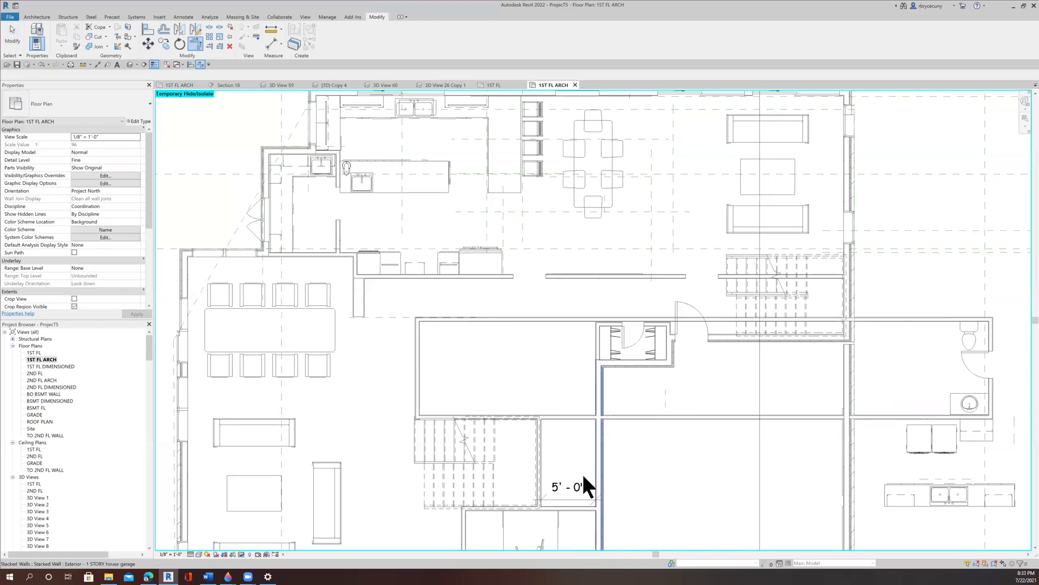
left_click(542, 447)
scroll(557, 422, "up", 3)
left_click_drag(483, 392, 485, 144)
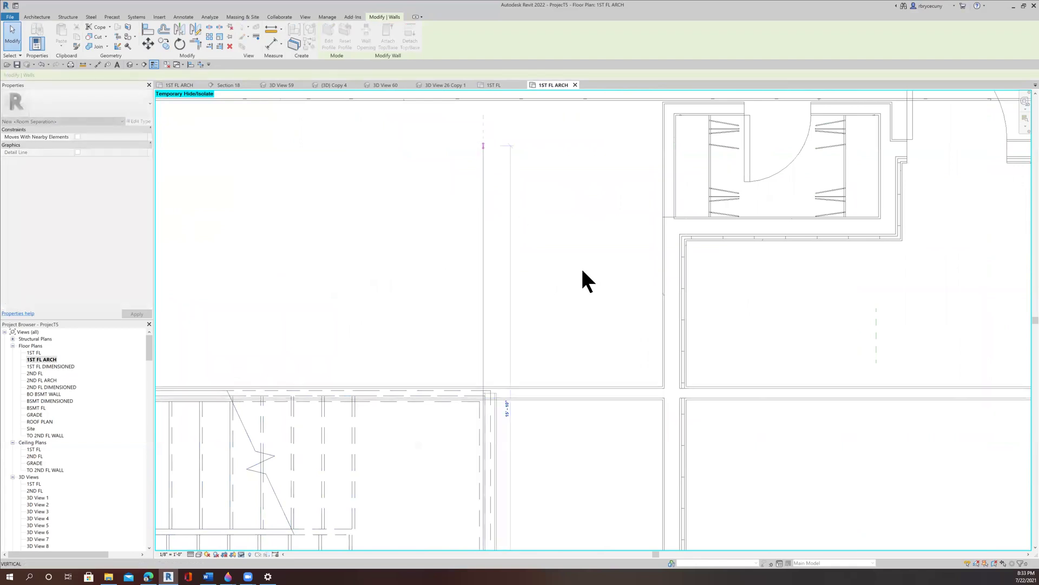
middle_click_drag(698, 522, 524, 329)
scroll(524, 329, "down", 3)
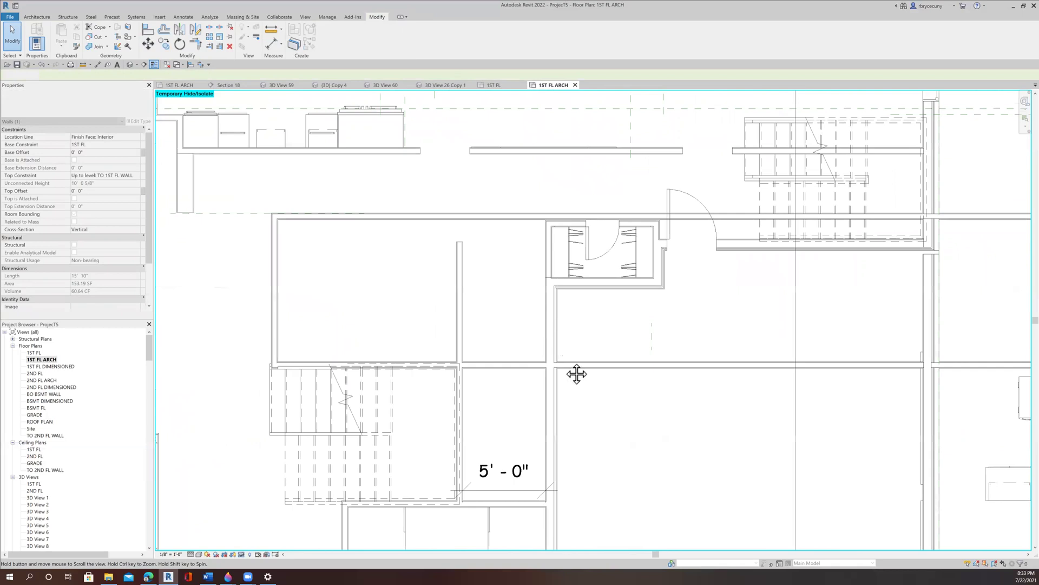
scroll(576, 374, "down", 2)
scroll(541, 308, "up", 2)
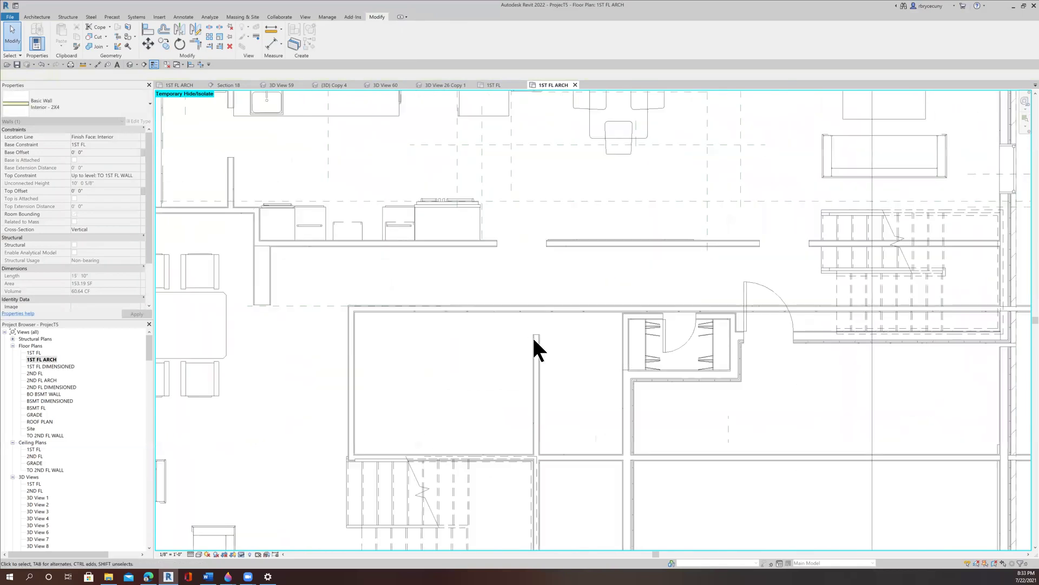
left_click(533, 333)
left_click_drag(535, 336, 532, 301)
left_click(564, 365)
- Shorten the long horizontal Interior - 2X4 wall above the lower stair so its right end stops at the extended vertical wall
scroll(565, 371, "down", 3)
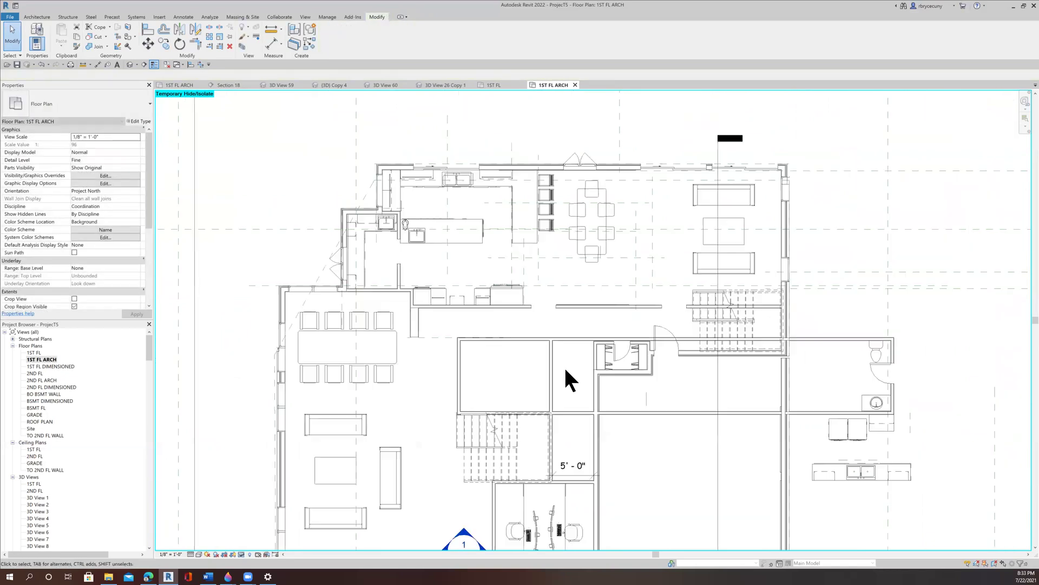
scroll(569, 395, "down", 3)
scroll(568, 399, "up", 4)
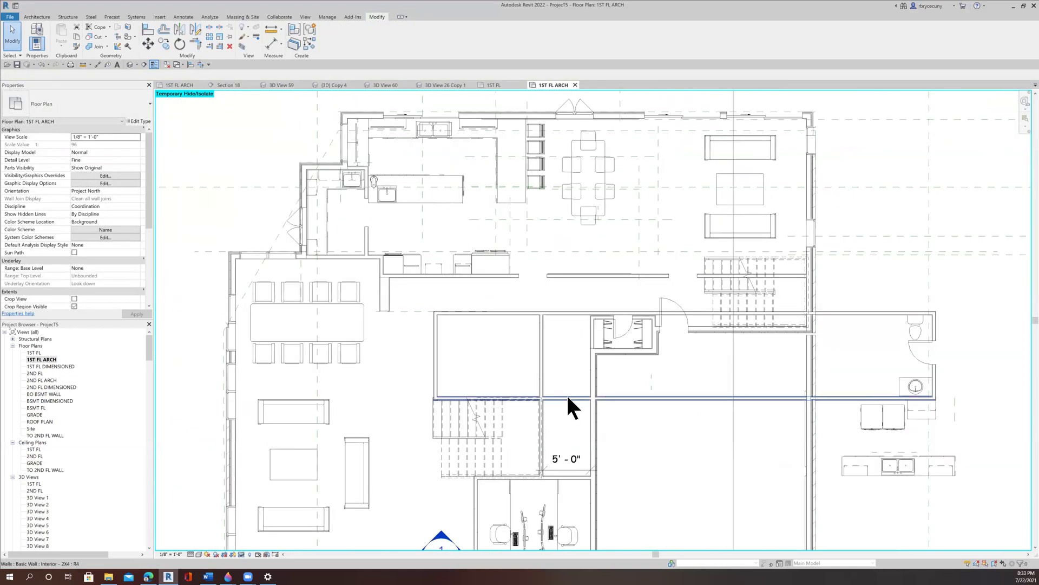
left_click(568, 398)
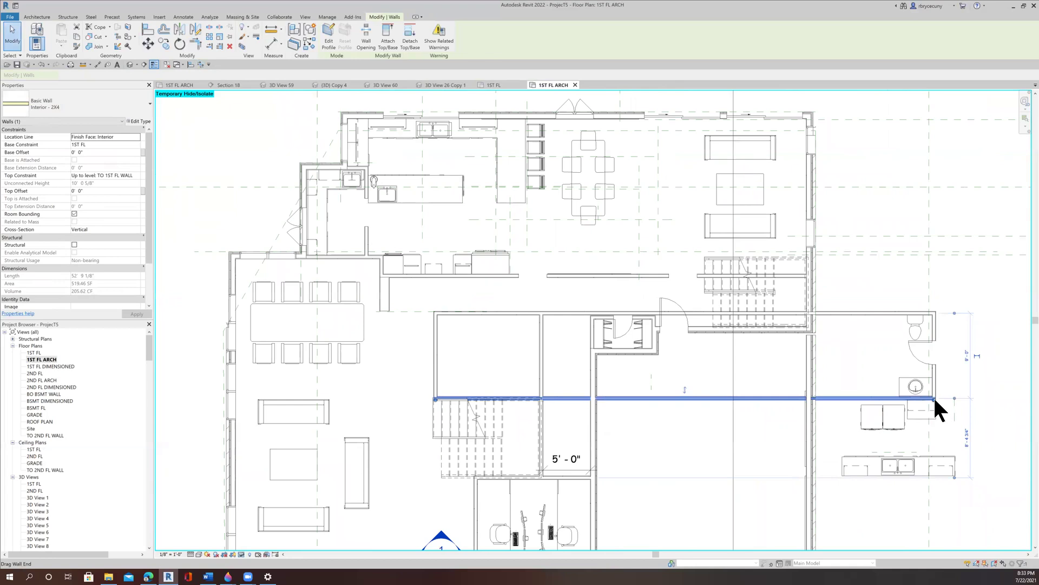
left_click_drag(923, 400, 555, 413)
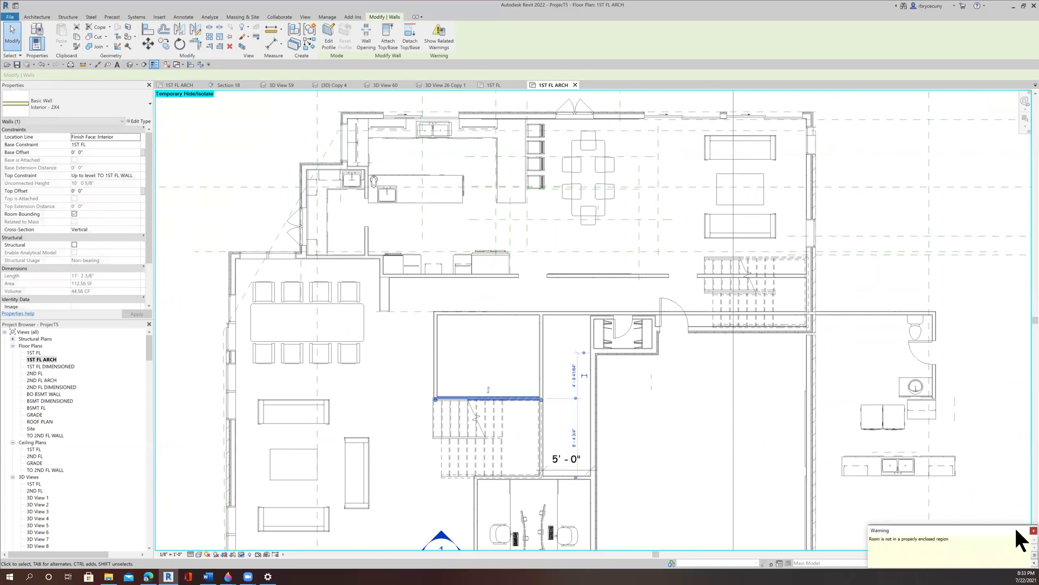
middle_click_drag(754, 408, 681, 386)
right_click(678, 380)
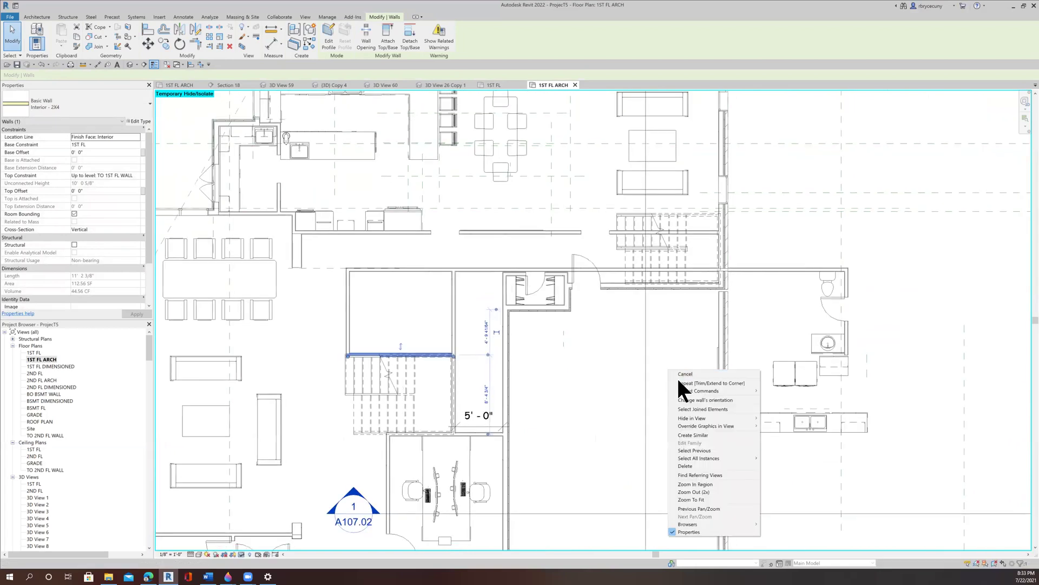
- Extend the 2X4 interior wall above the central stairs across the corridor to the opposite corridor wall
left_click(884, 470)
middle_click_drag(907, 478, 972, 508)
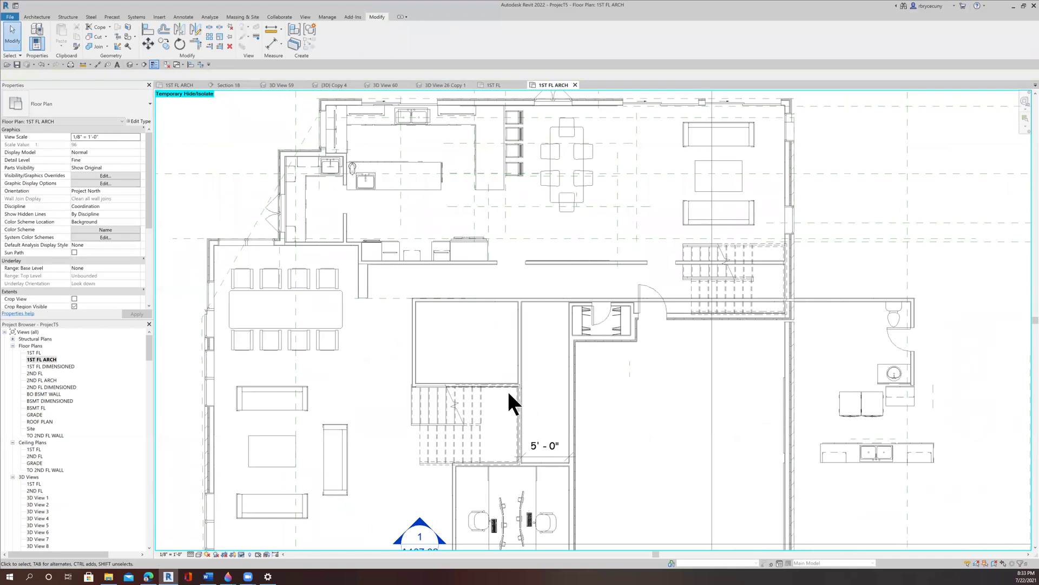
scroll(511, 385, "up", 3)
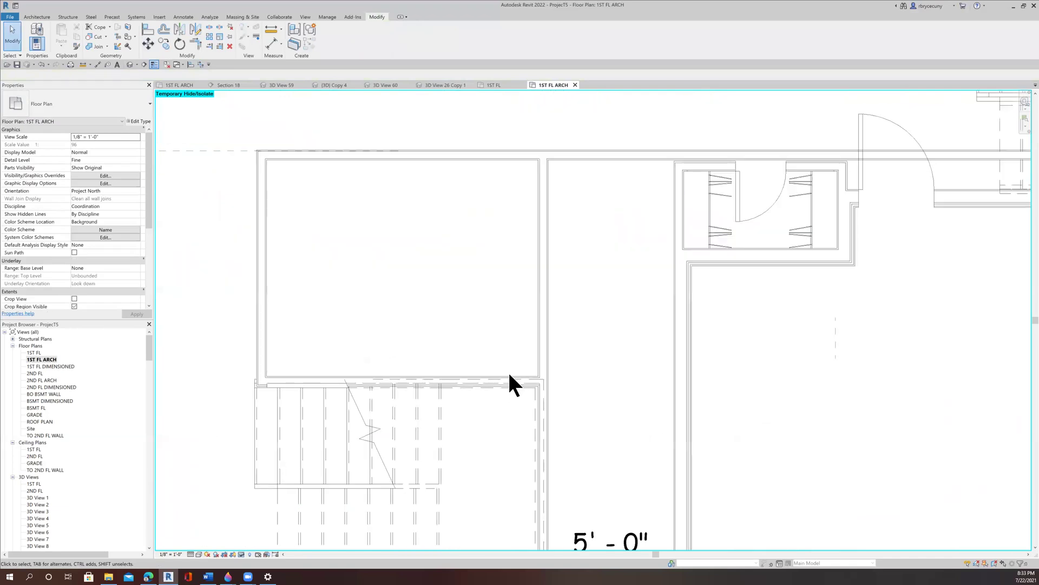
left_click(324, 377)
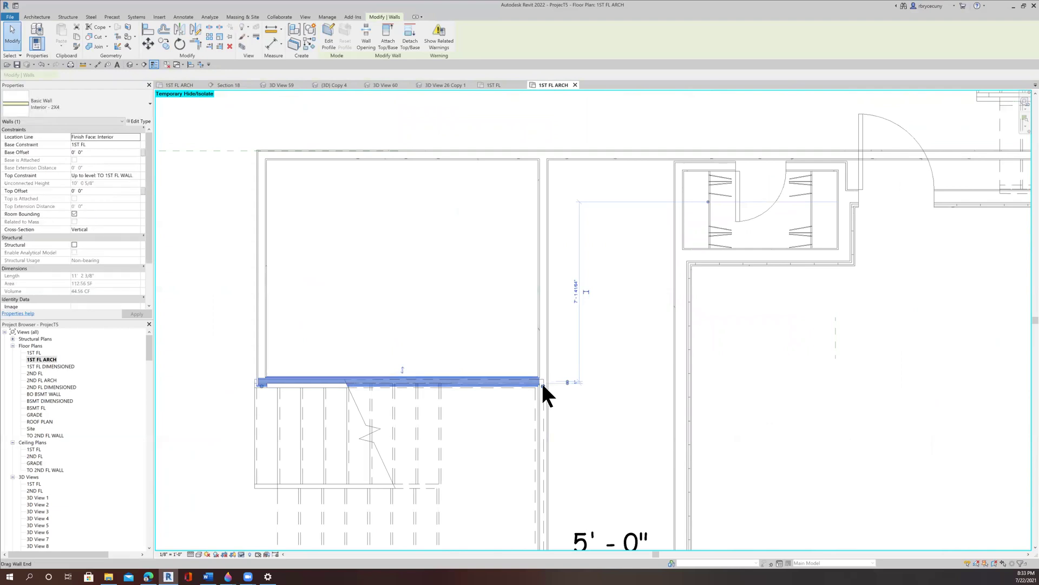
key("r")
key("s")
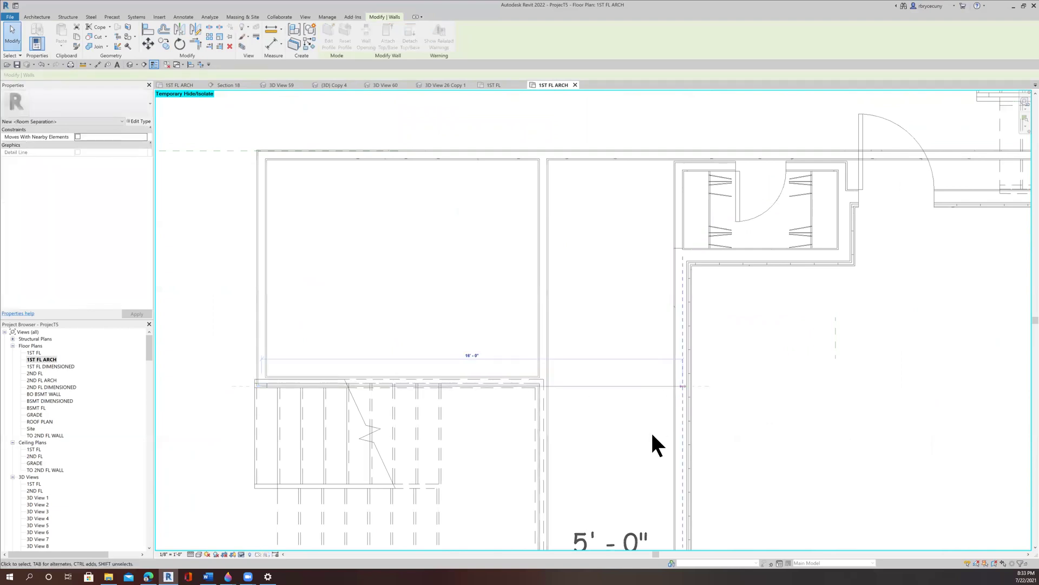
scroll(622, 428, "down", 3)
left_click(608, 284)
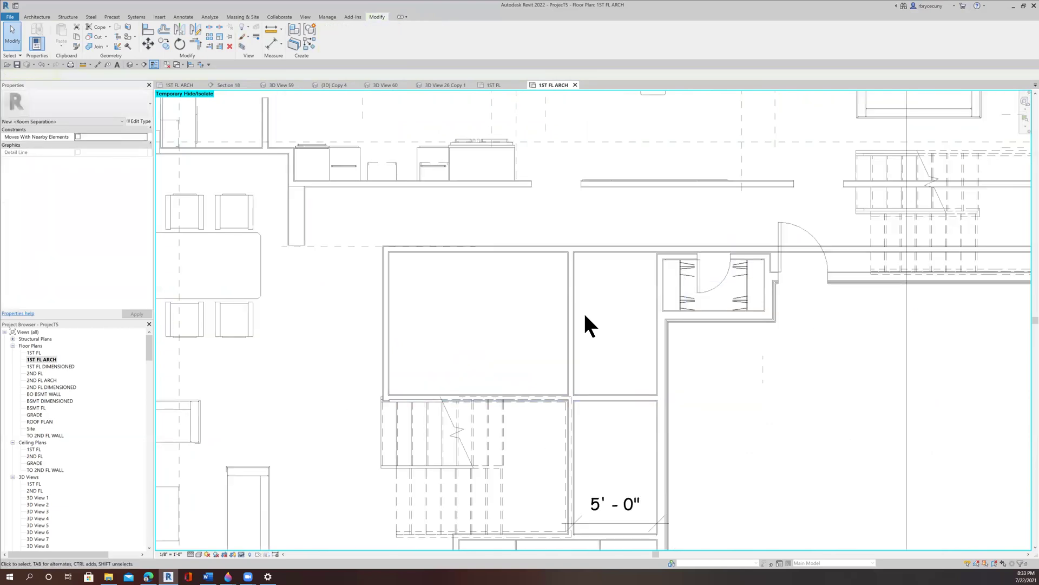
scroll(585, 313, "down", 3)
key("Escape")
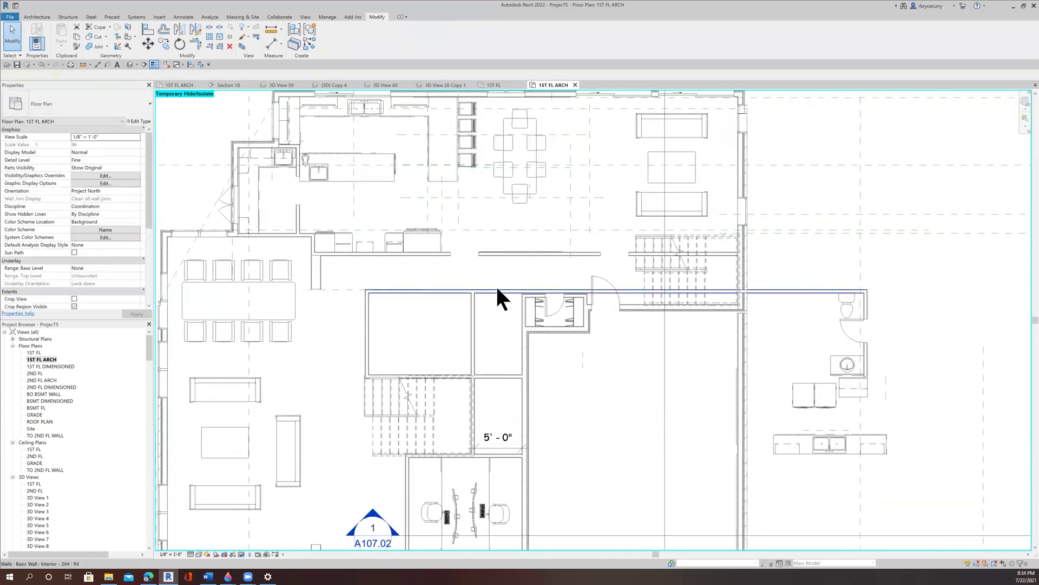
- Trim the long upper wall to a corner with the wall separating the enclosed room from the corridor
left_click(196, 45)
left_click(448, 292)
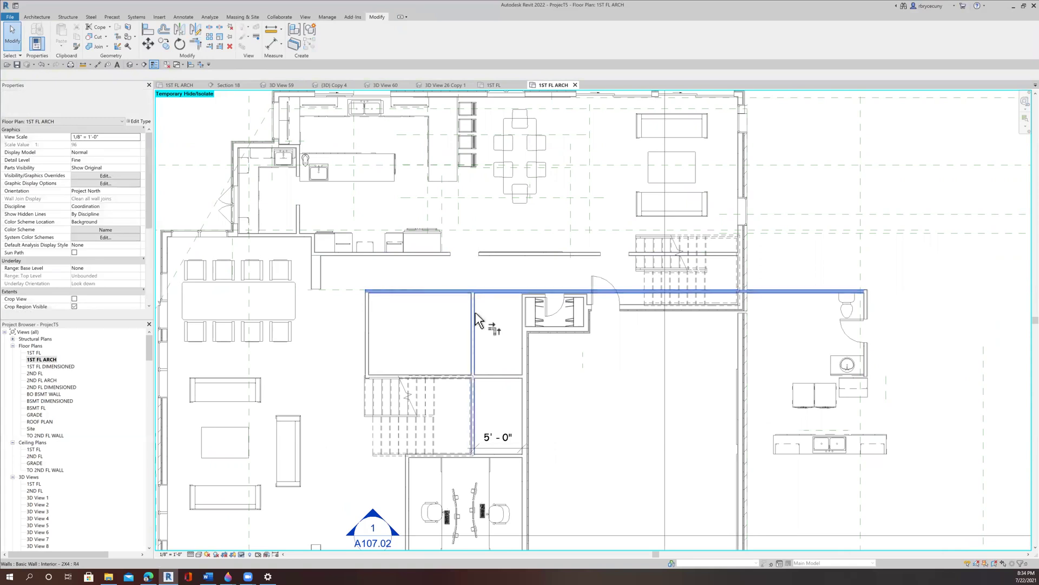
left_click(493, 375)
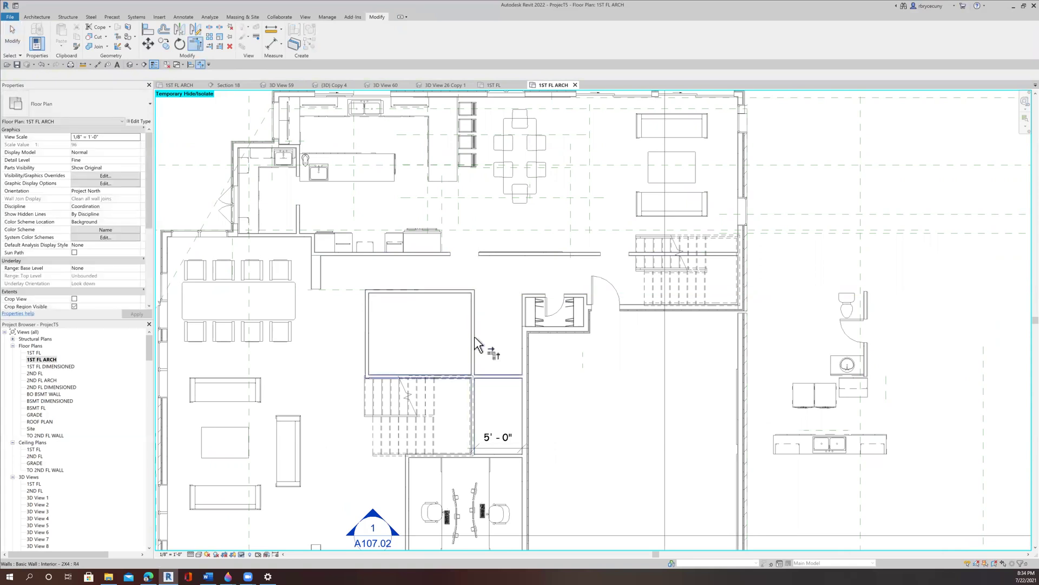
- Align the upper wall of the enclosed room with the upper wall of the neighbouring closet
scroll(490, 285, "up", 2)
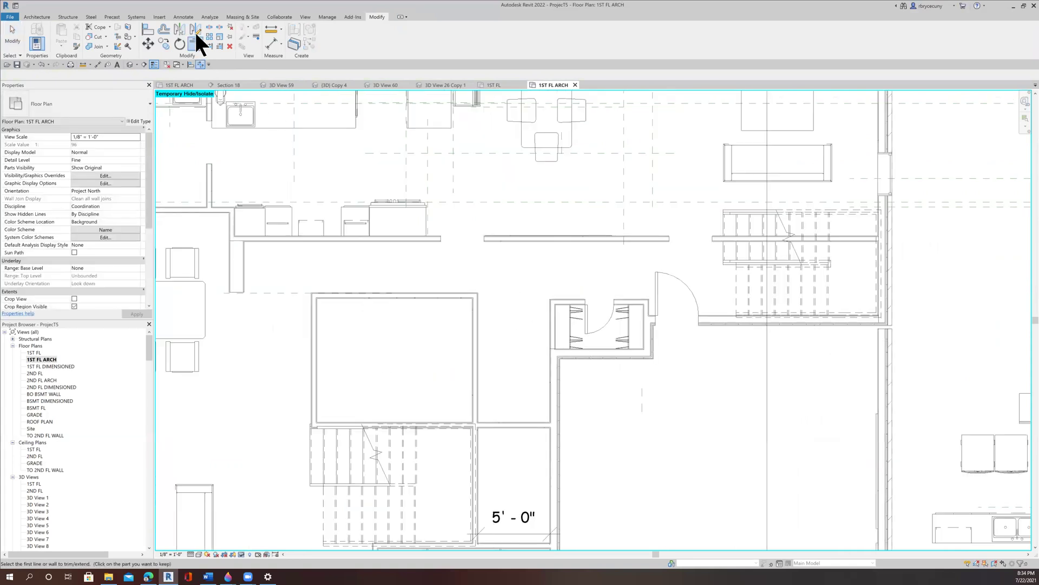
left_click(145, 31)
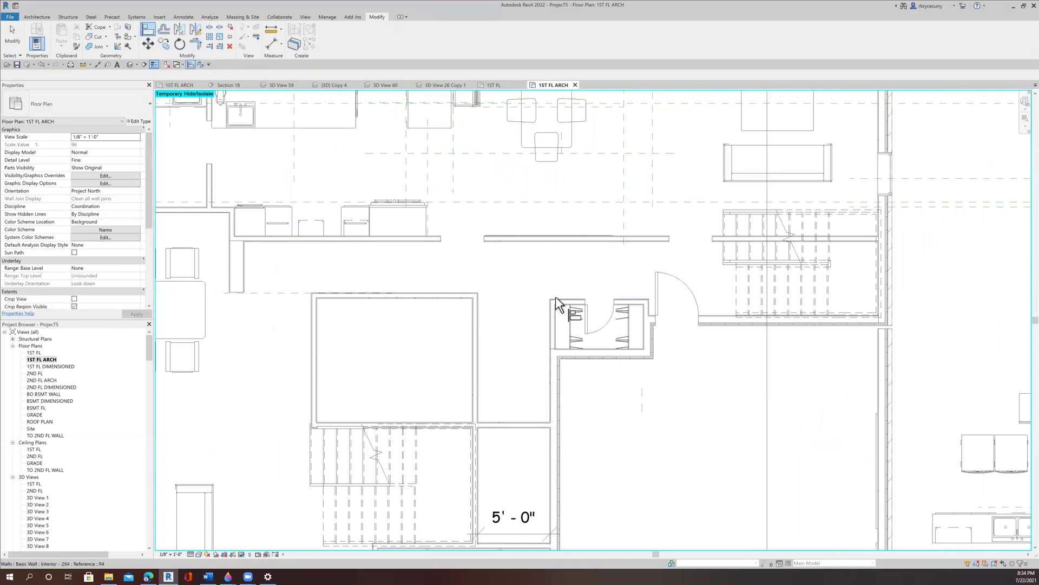
left_click(421, 292)
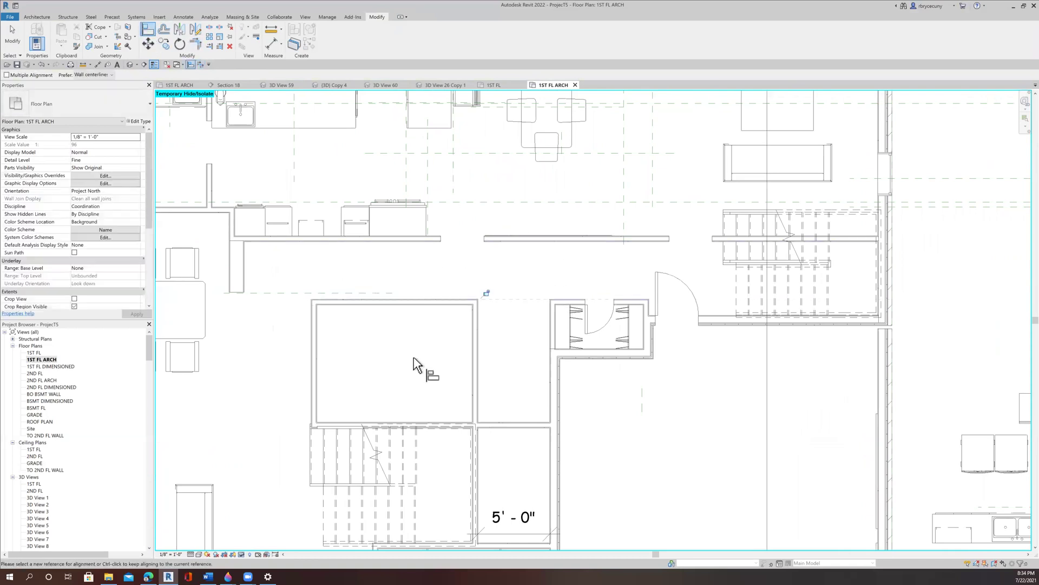
scroll(403, 366, "down", 2)
scroll(726, 375, "down", 2)
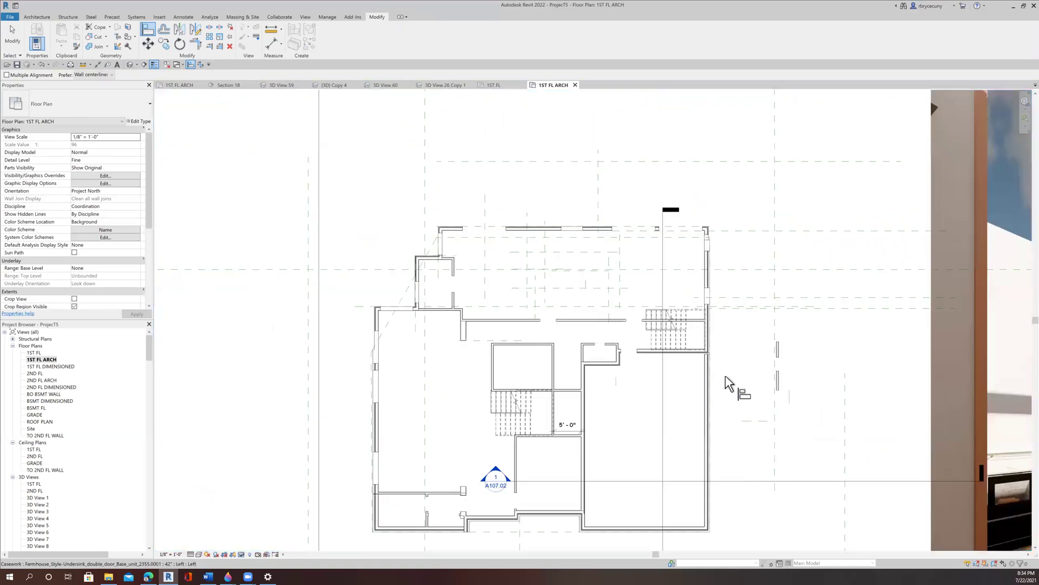
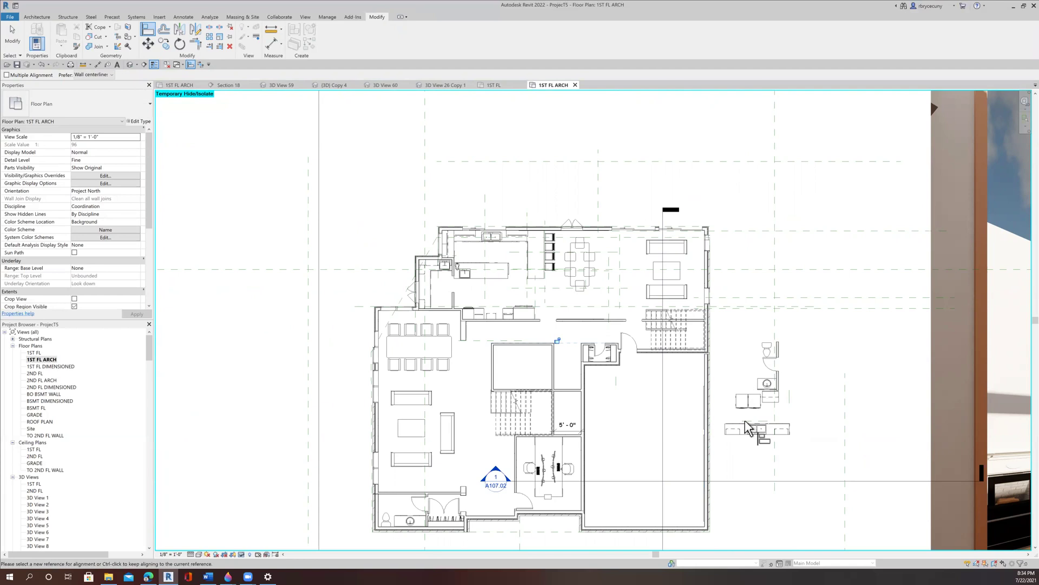
scroll(764, 457, "up", 2)
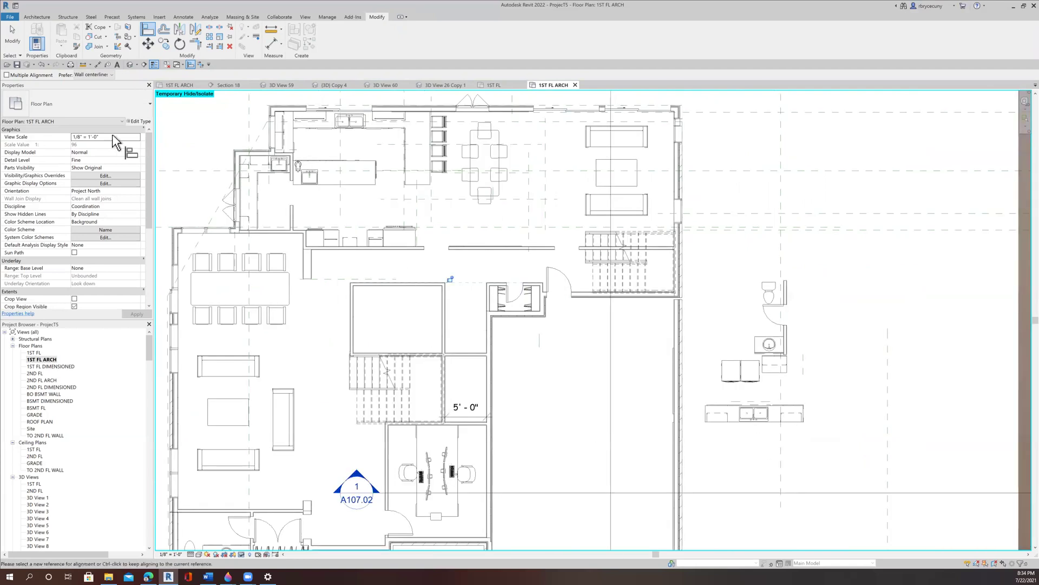
left_click(12, 38)
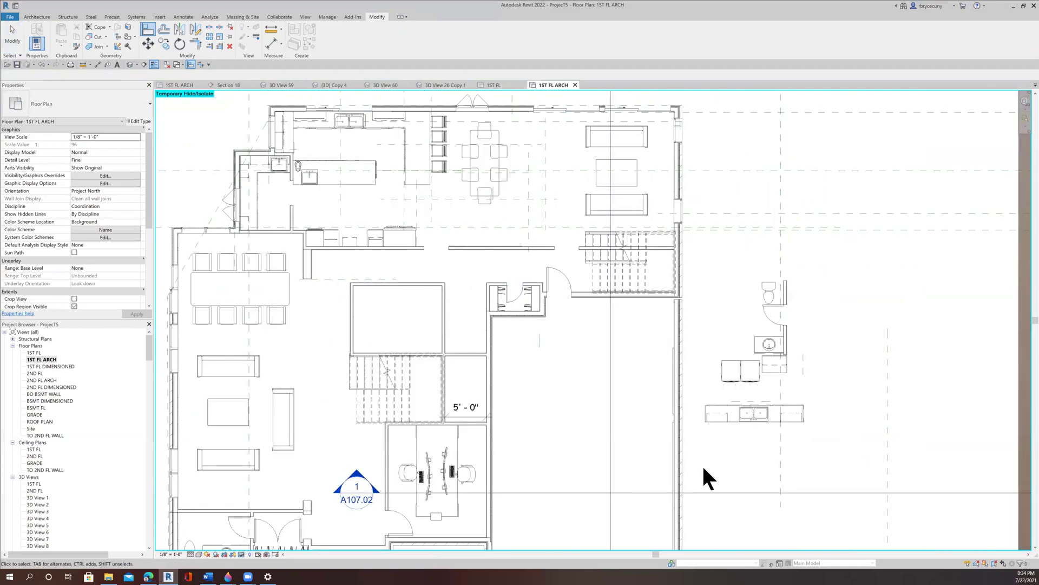
- Try to move the sink cabinet run from outside the house into the enclosed room above the central stairs
left_click_drag(705, 431, 834, 403)
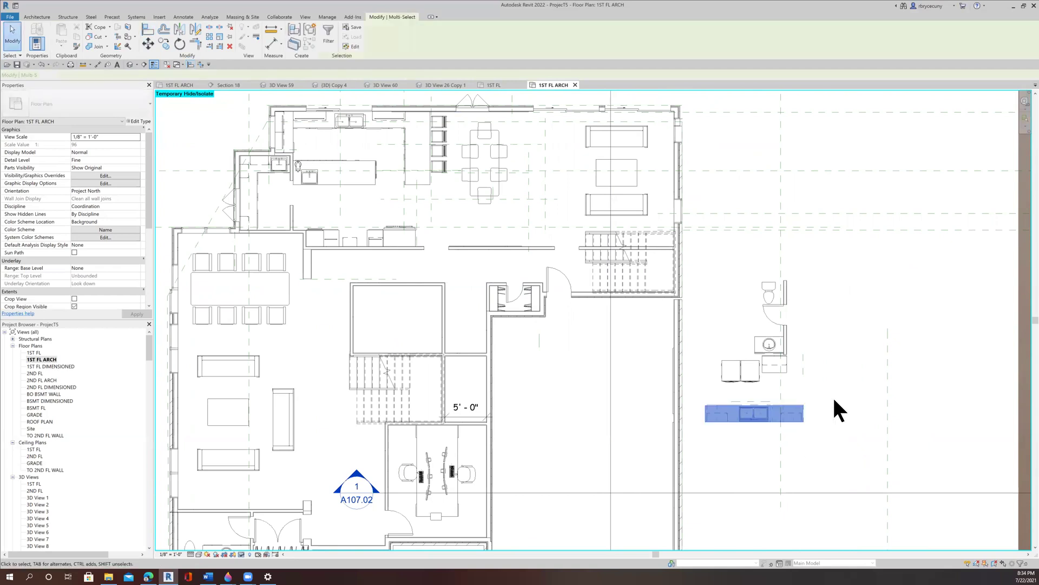
left_click(151, 43)
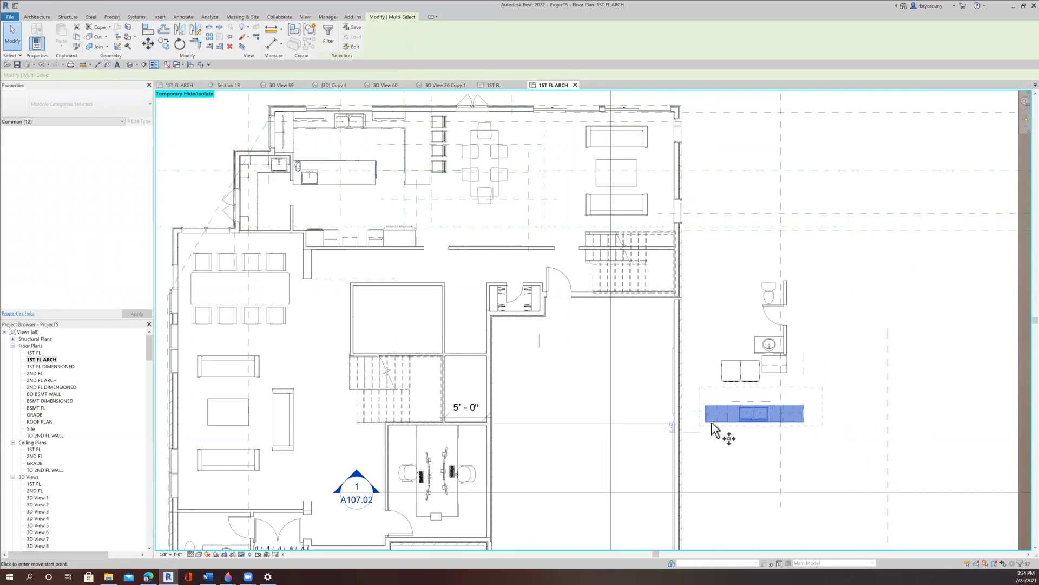
scroll(713, 430, "up", 6)
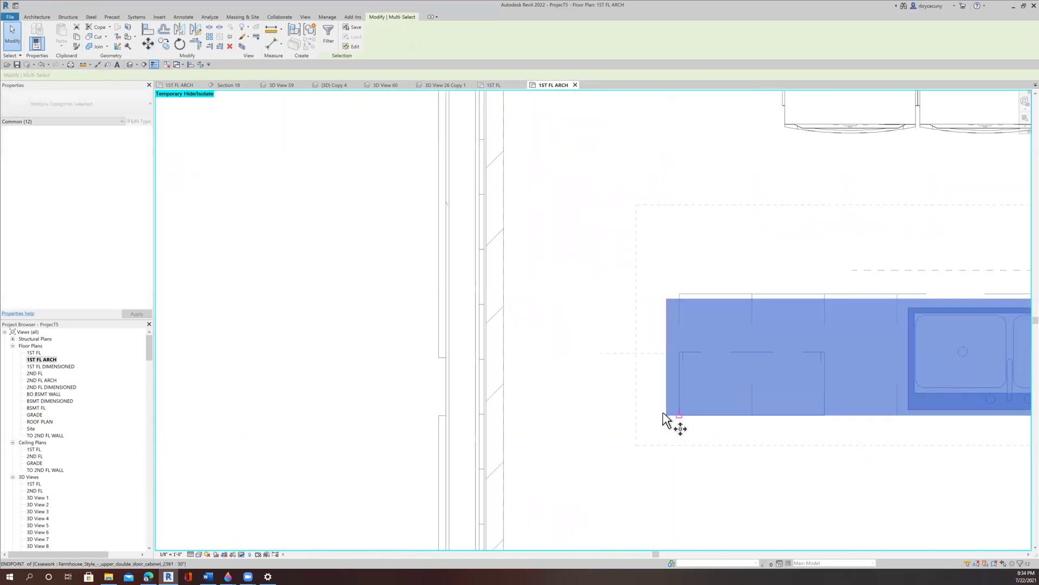
left_click(667, 420)
scroll(684, 432, "down", 6)
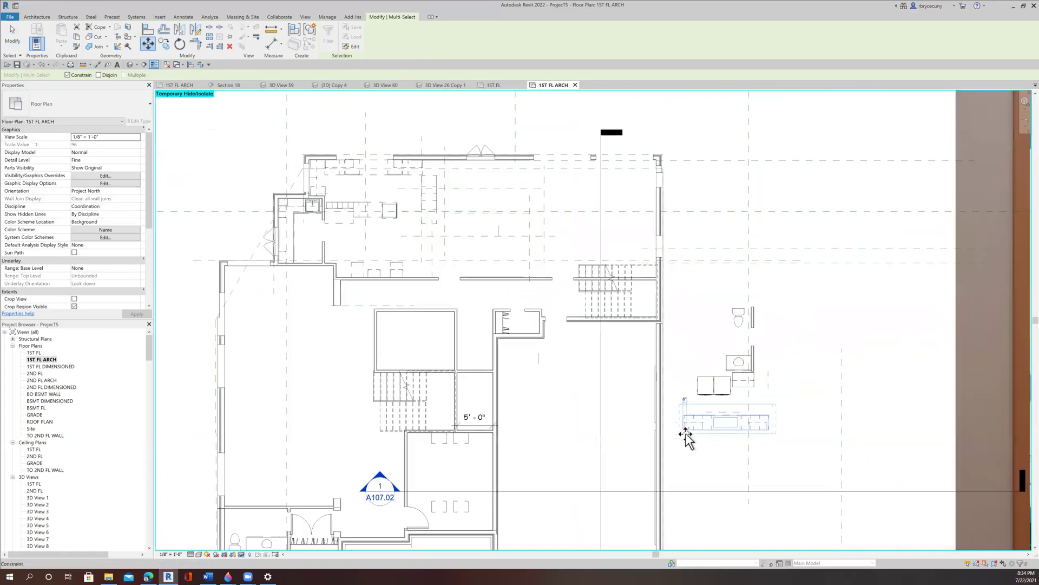
scroll(376, 359, "up", 5)
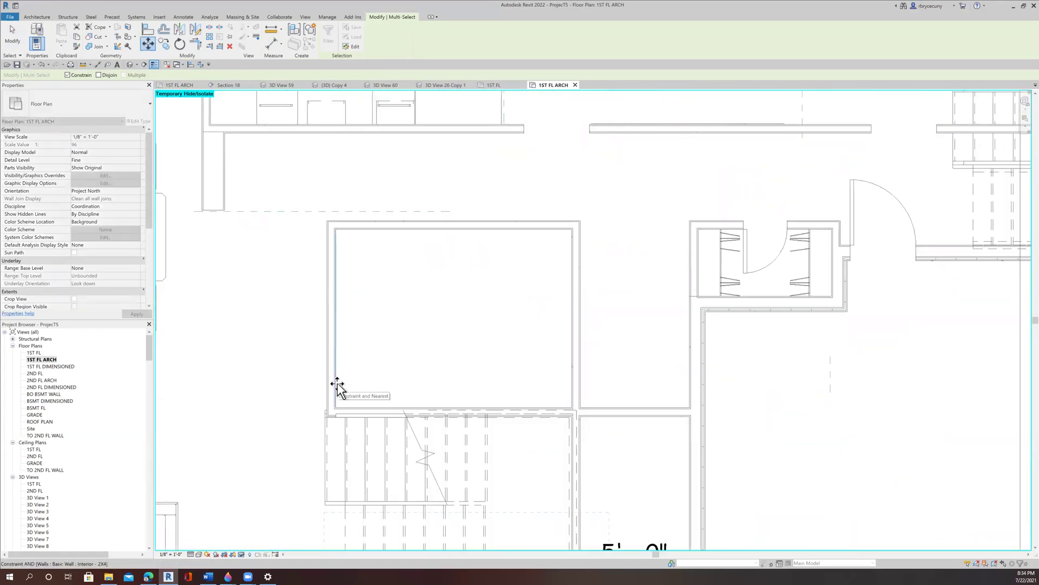
key("Escape")
scroll(338, 380, "down", 4)
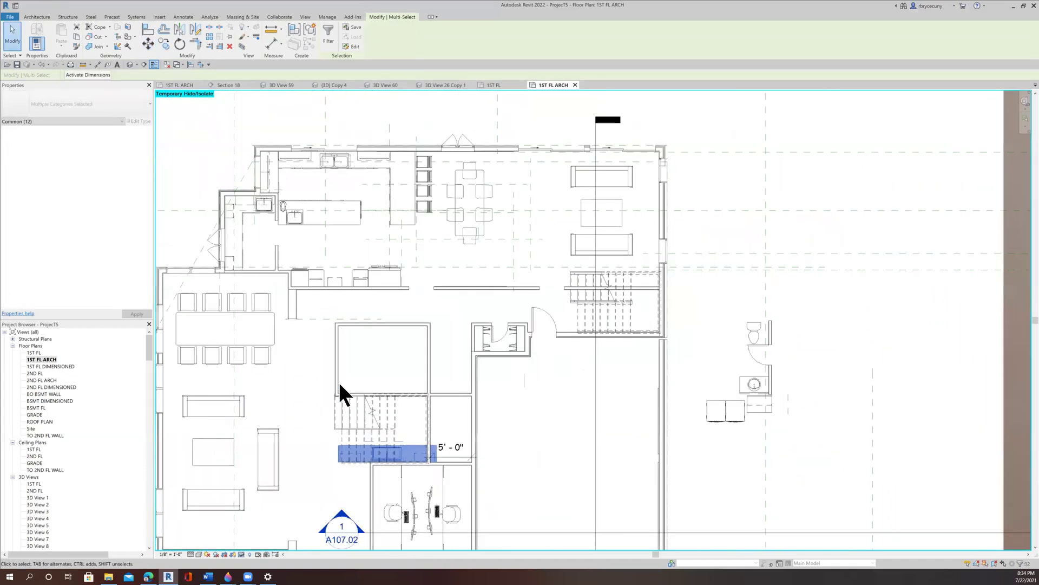
scroll(340, 385, "down", 2)
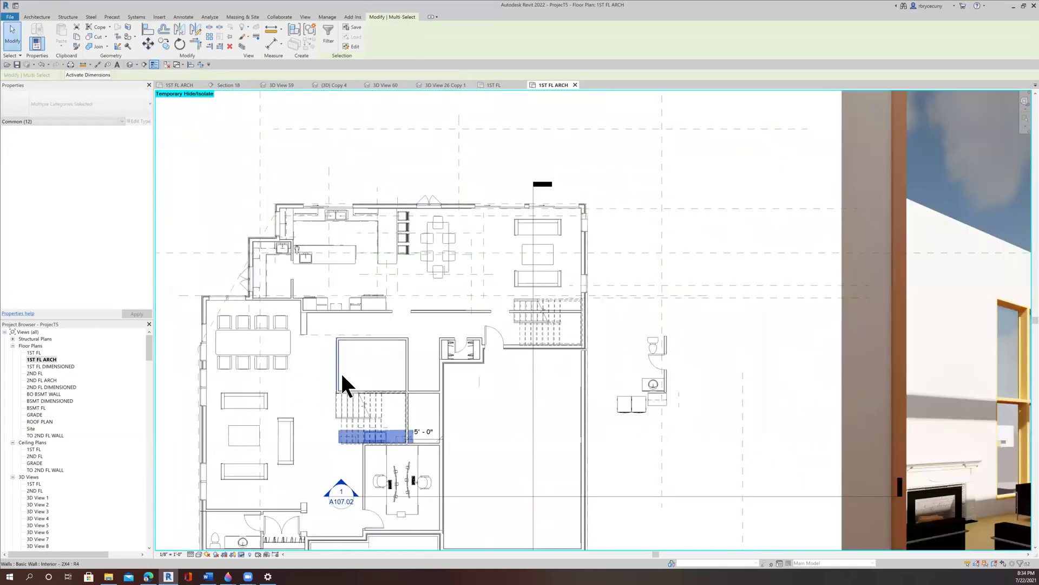
- Try to move the misplaced cabinet run by its lower-left corner up to the enclosed room's lower-left inner corner
left_click(147, 45)
scroll(343, 423, "up", 5)
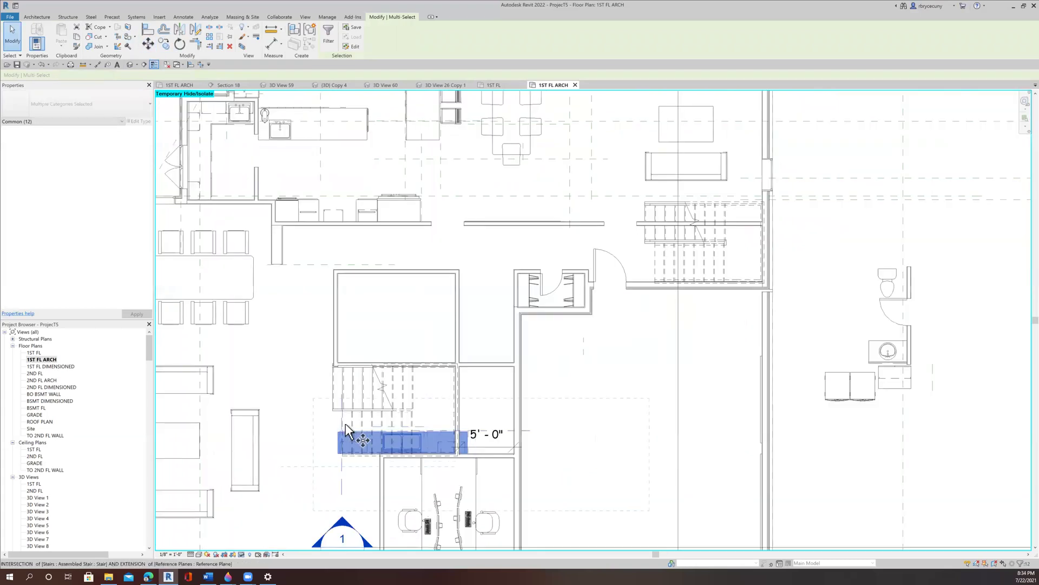
middle_click_drag(353, 496, 376, 424)
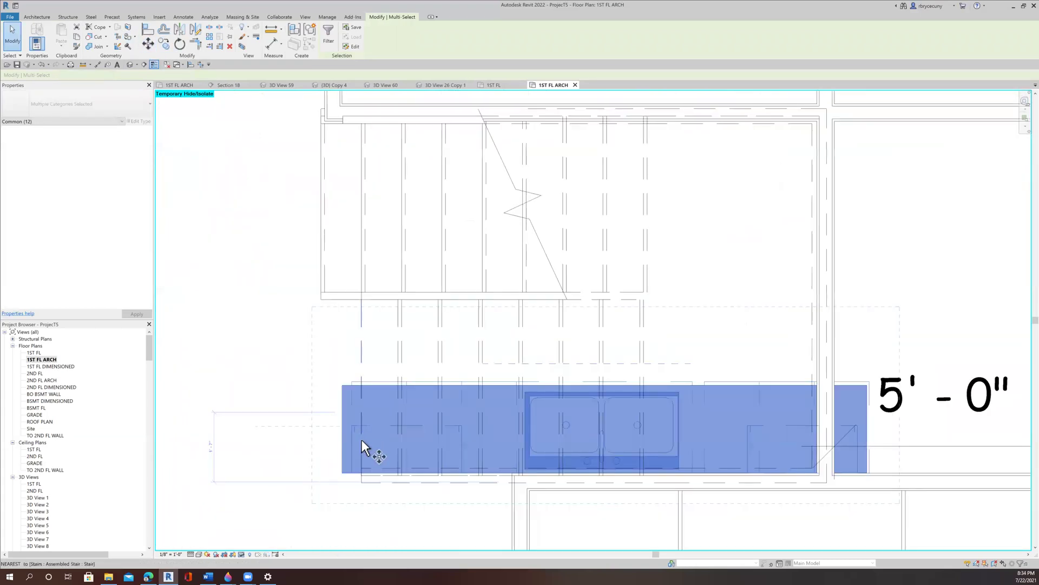
left_click(336, 475)
scroll(340, 474, "down", 2)
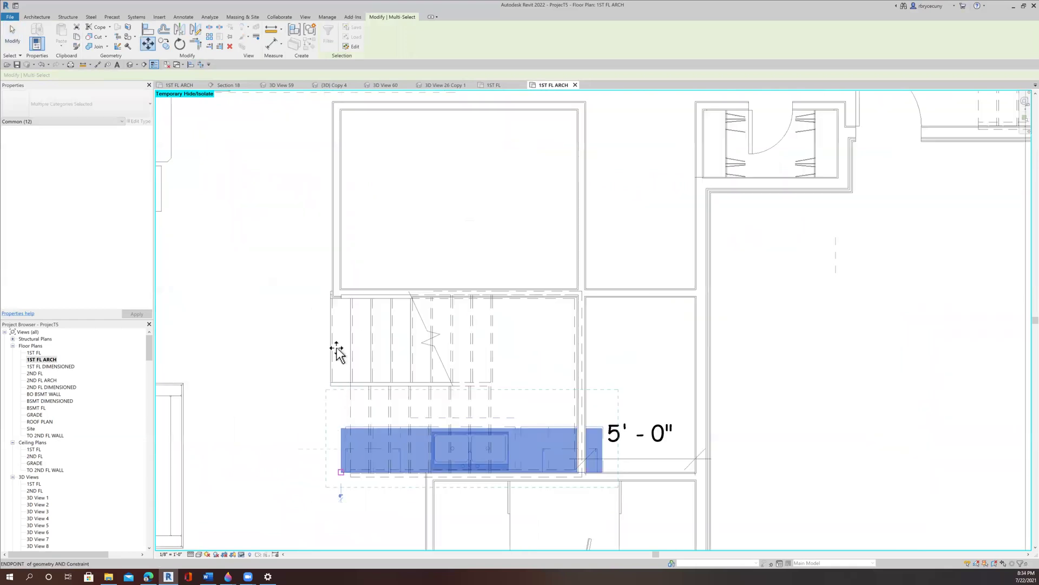
scroll(343, 284, "up", 5)
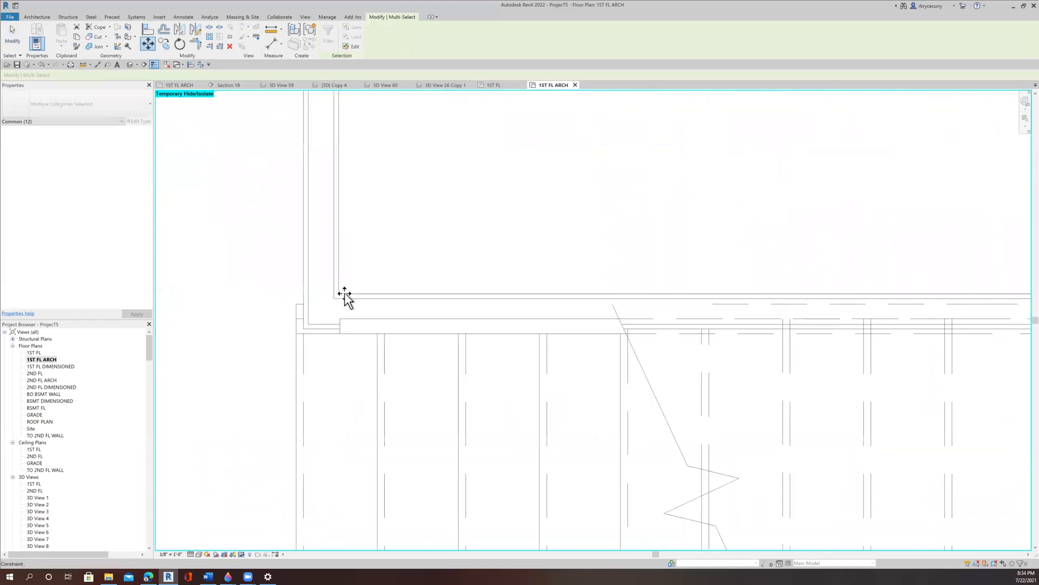
left_click(146, 44)
scroll(388, 464, "down", 4)
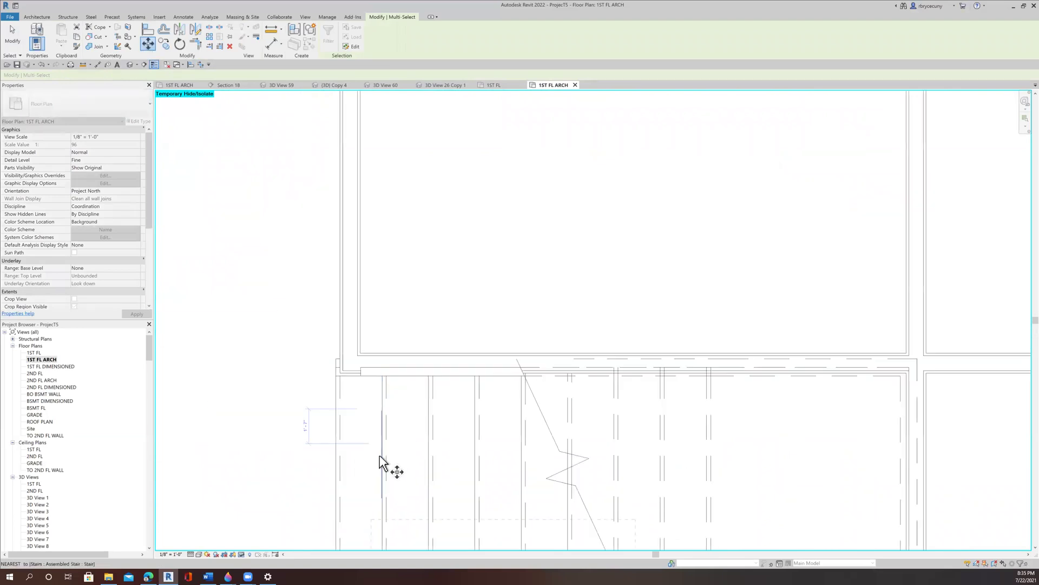
scroll(382, 536, "up", 6)
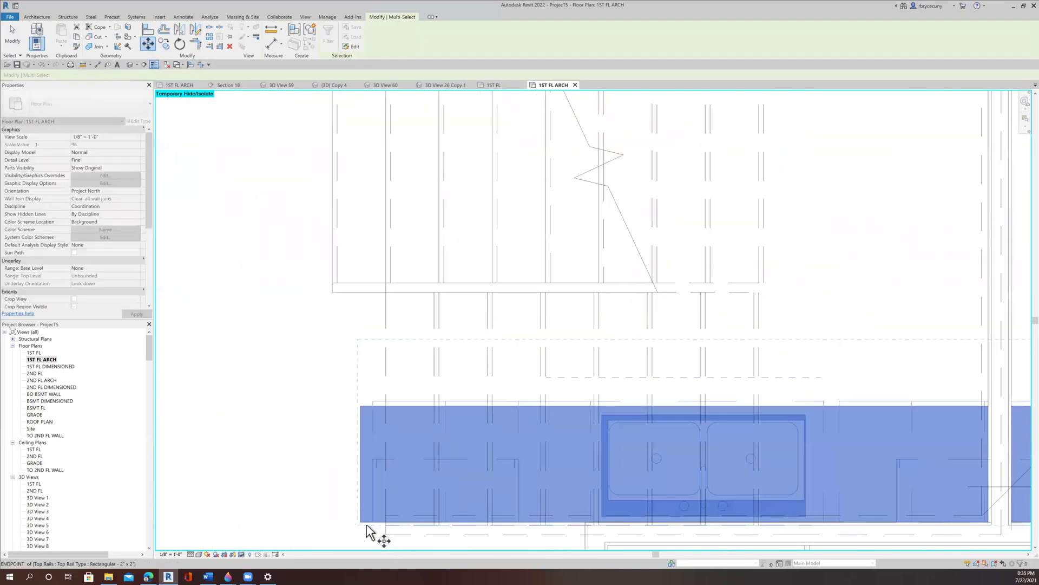
scroll(362, 524, "down", 5)
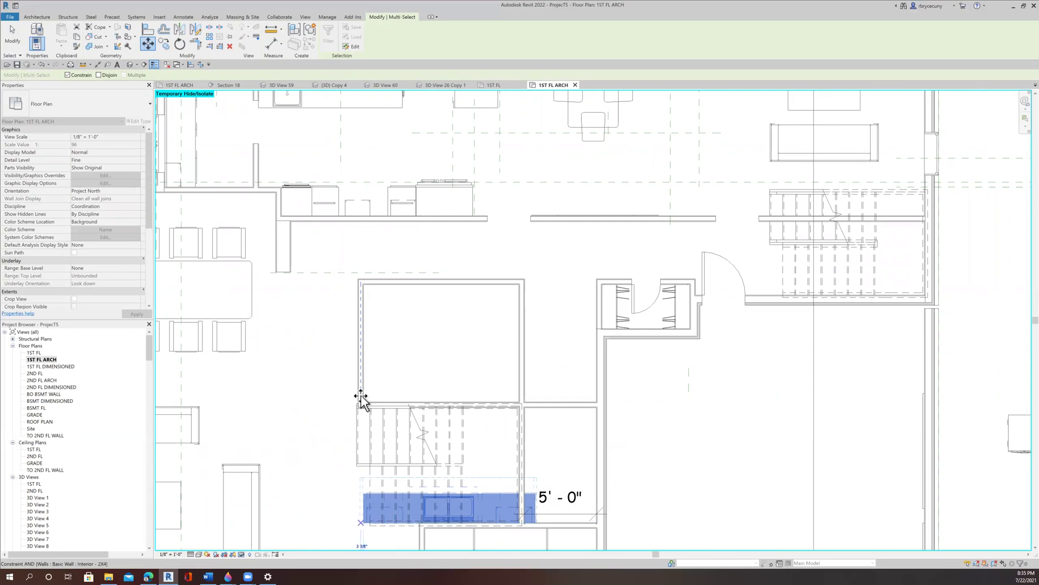
key("Escape")
key("Escape")
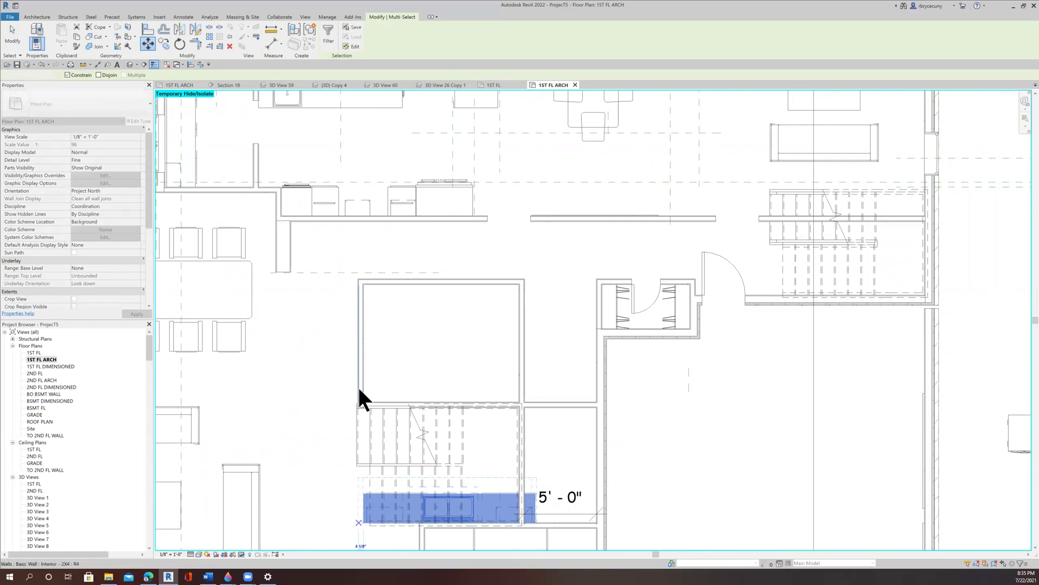
- Undo the last move of the sink cabinet run
scroll(359, 385, "down", 1)
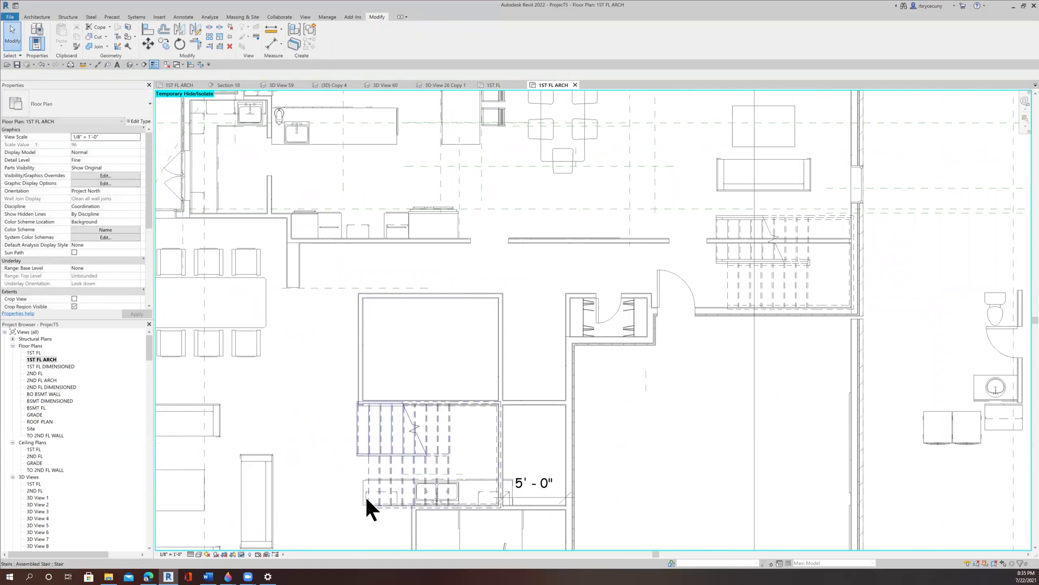
scroll(365, 498, "up", 1)
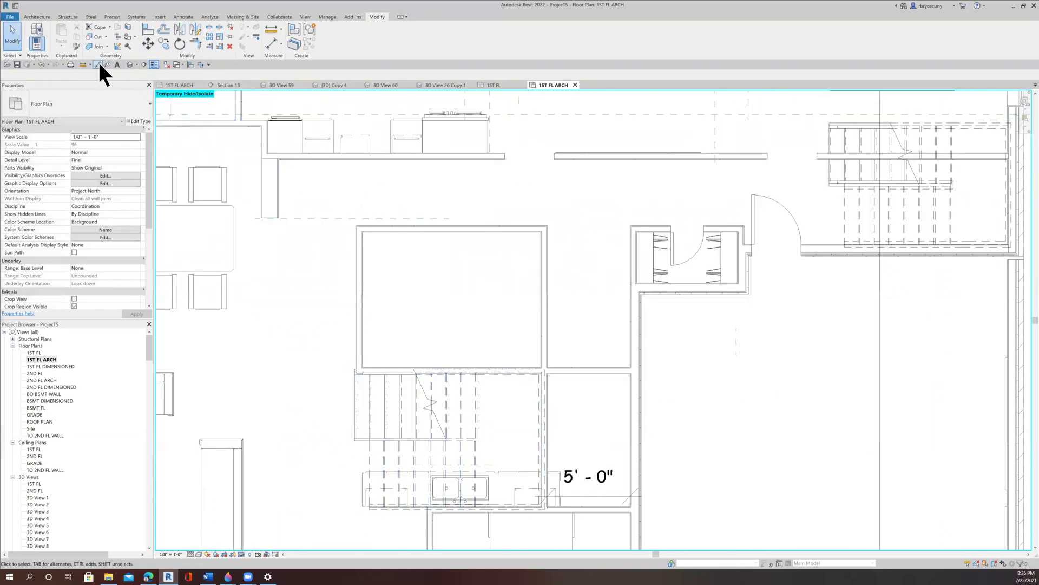
left_click(40, 64)
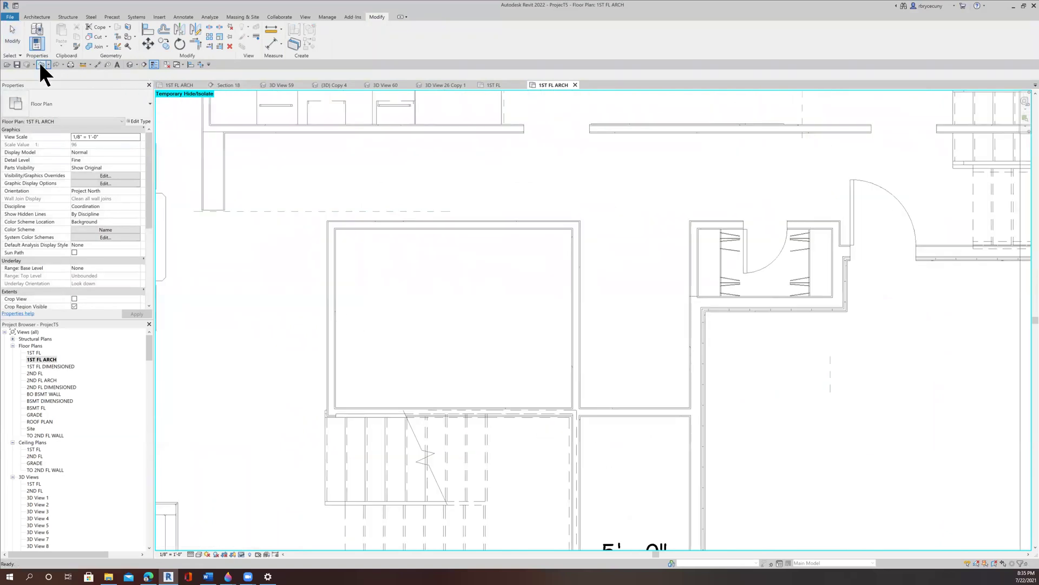
scroll(384, 288, "down", 5)
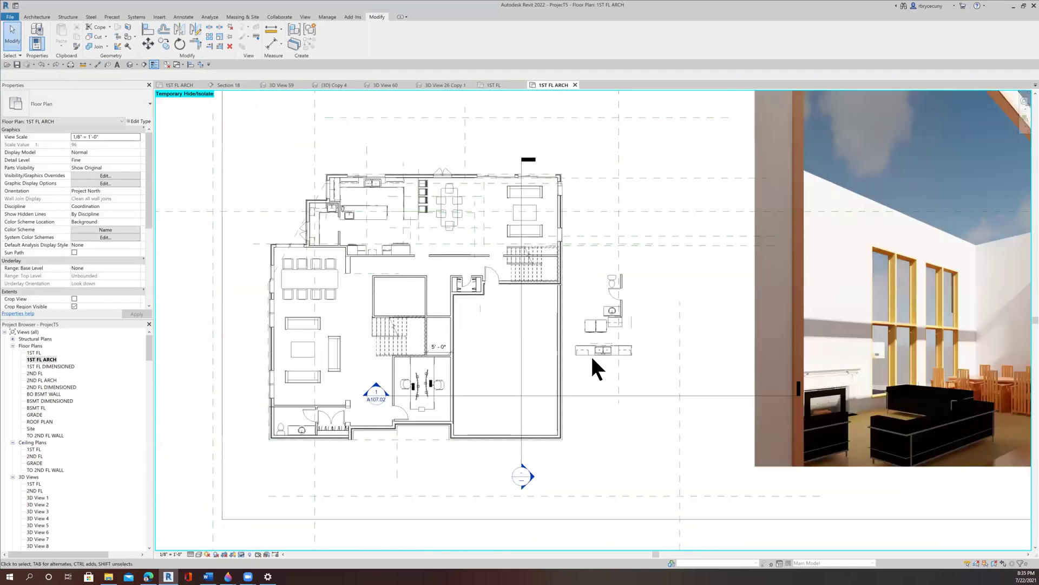
scroll(592, 360, "up", 4)
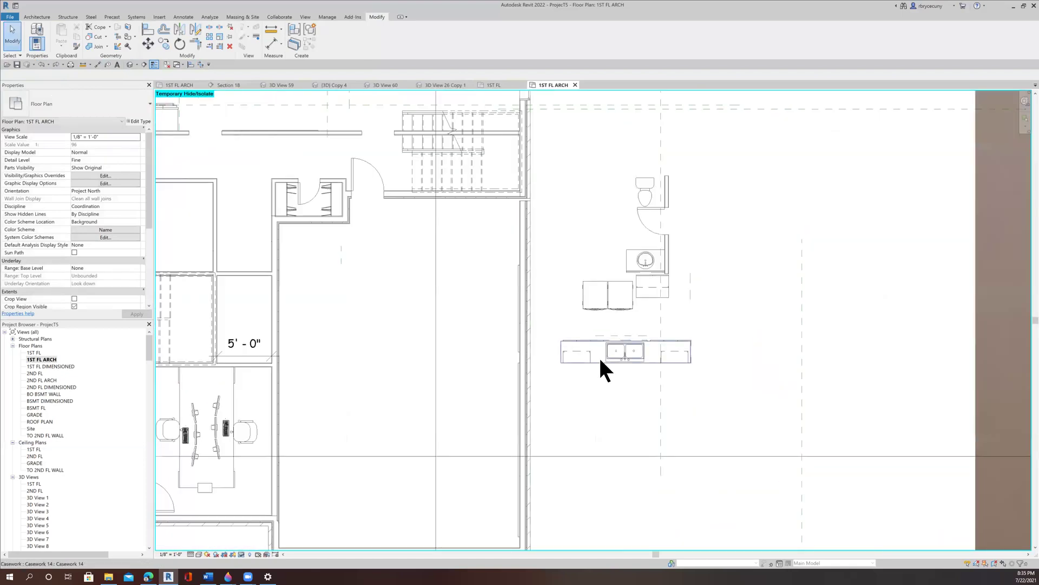
- Temporarily hide the countertop of the sink cabinet run outside the house so the individual cabinets are exposed
left_click(601, 360)
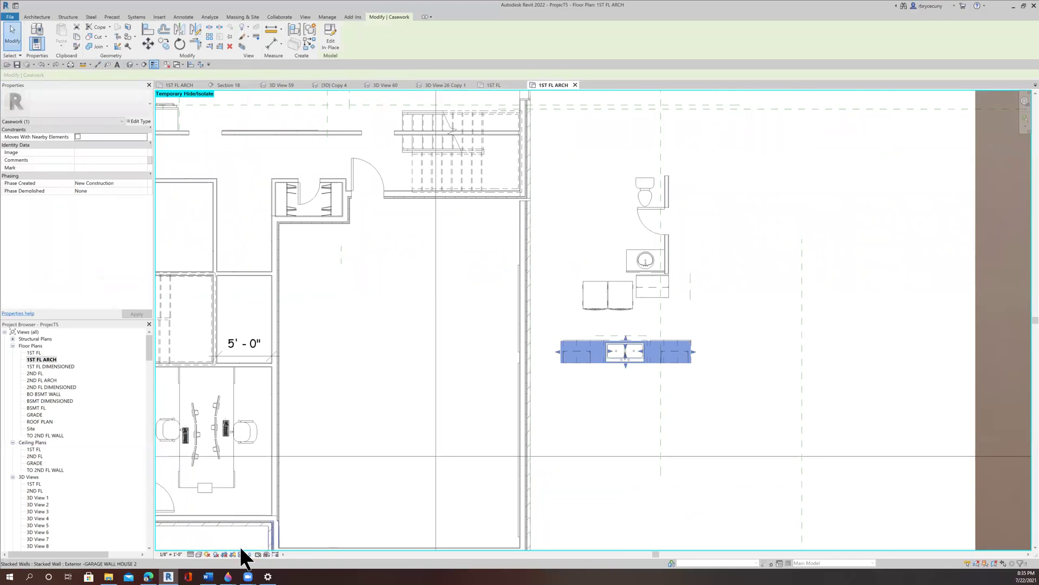
left_click(243, 558)
left_click(246, 536)
left_click(579, 393)
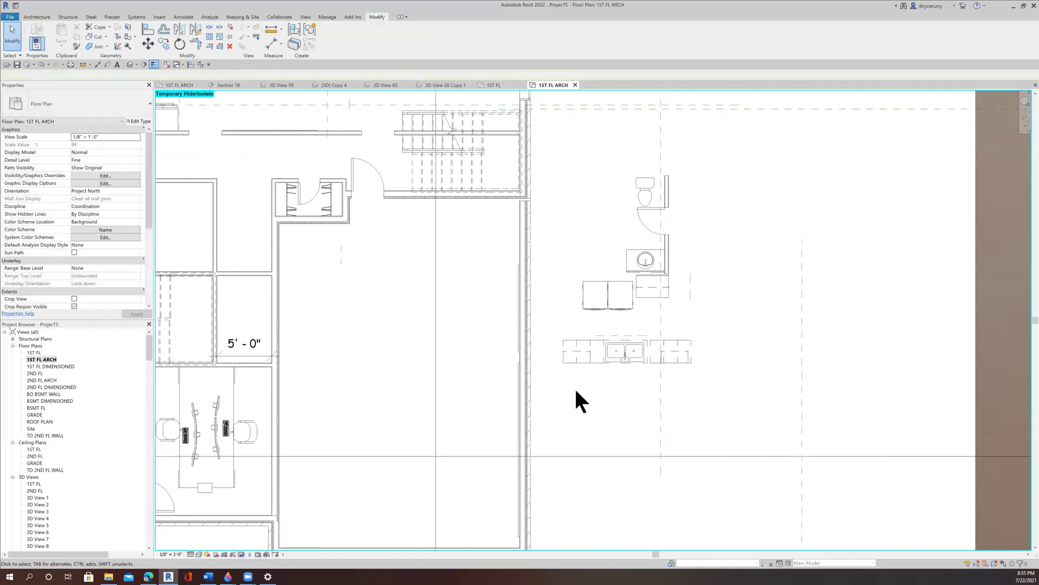
left_click_drag(552, 385, 733, 302)
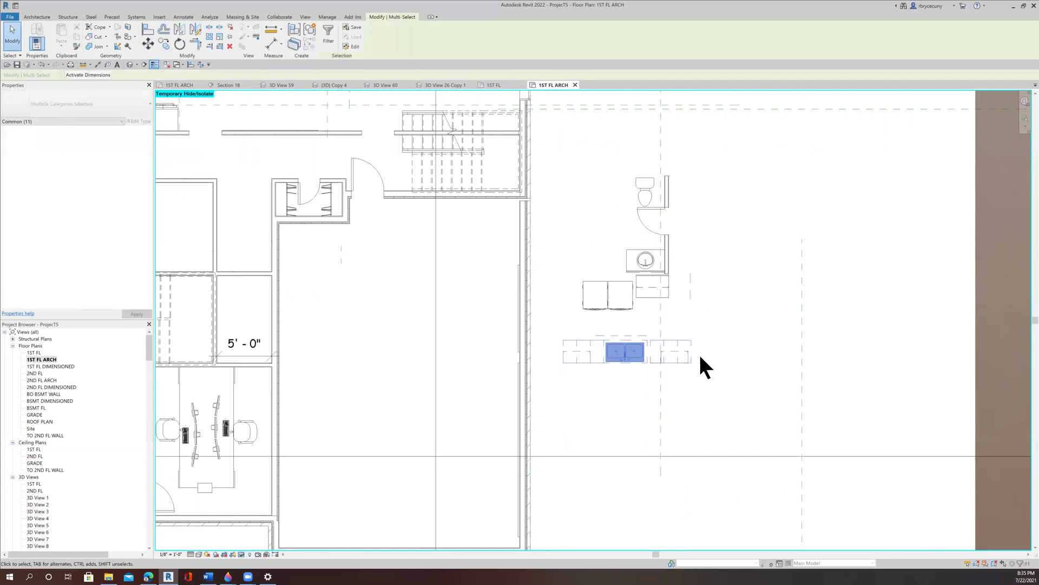
left_click(149, 43)
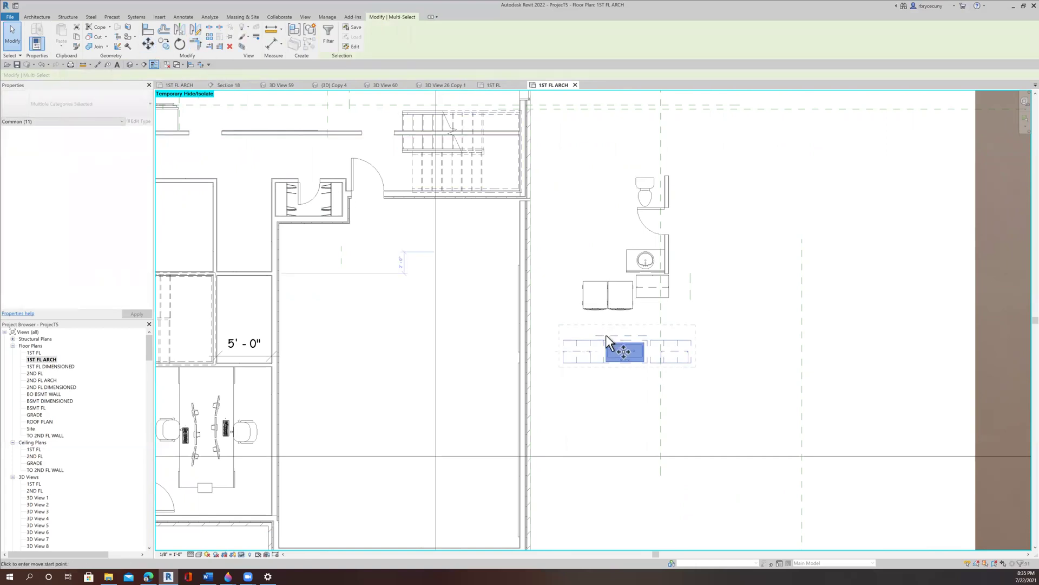
left_click(567, 369)
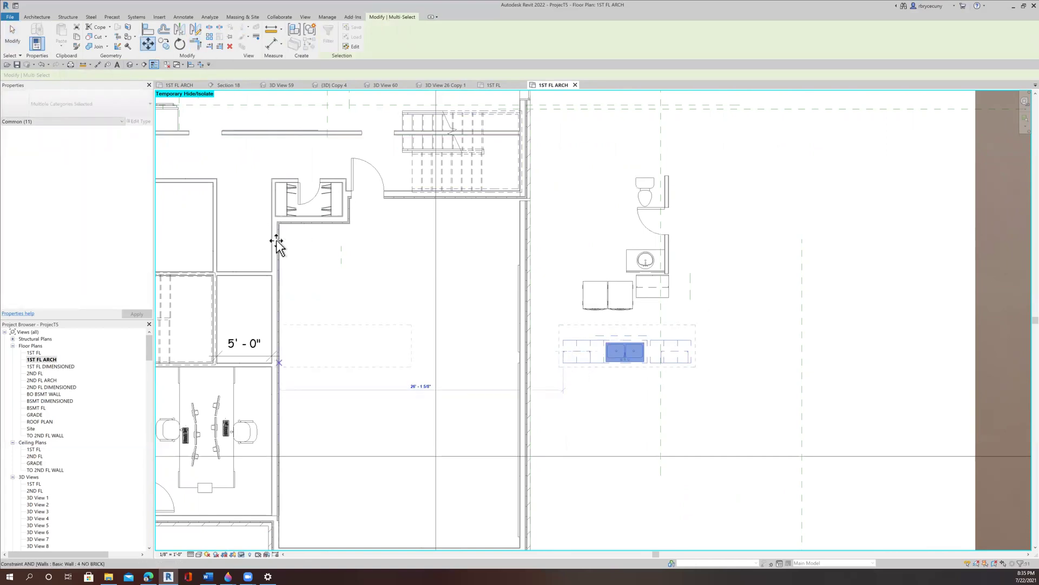
middle_click_drag(466, 294, 648, 340)
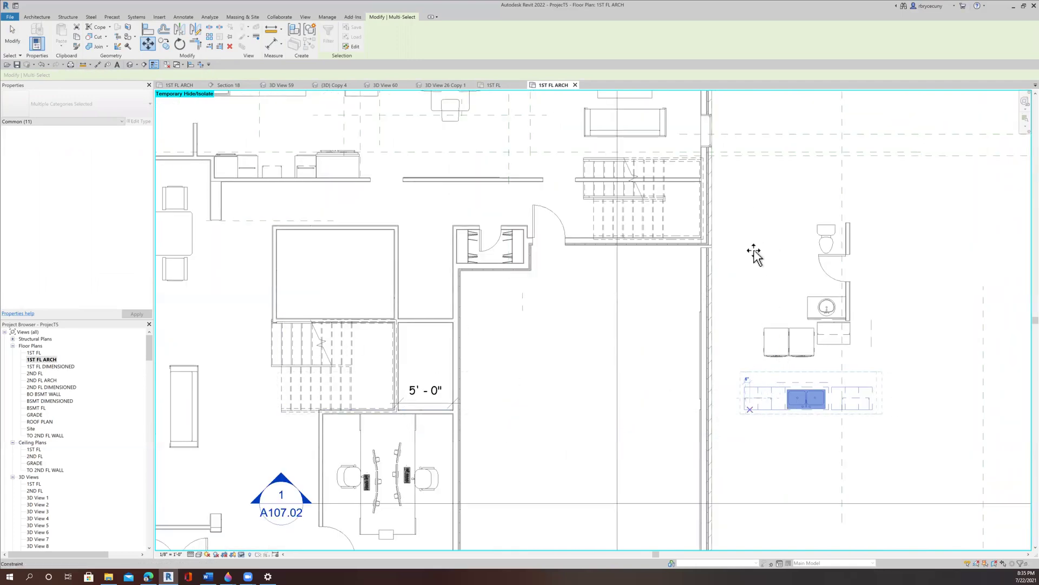
key("Escape")
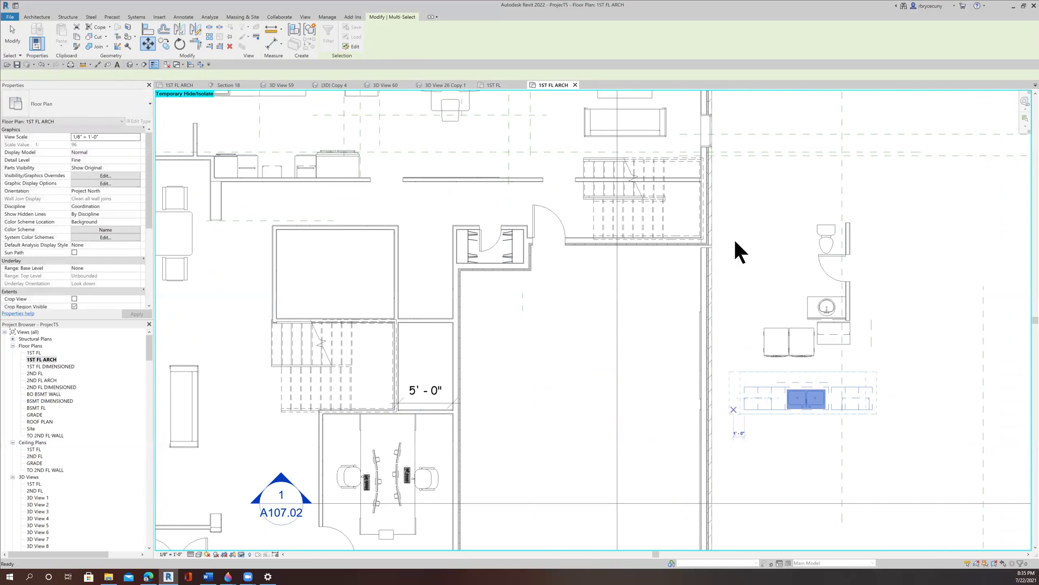
key("Escape")
scroll(780, 412, "up", 1)
scroll(780, 400, "up", 1)
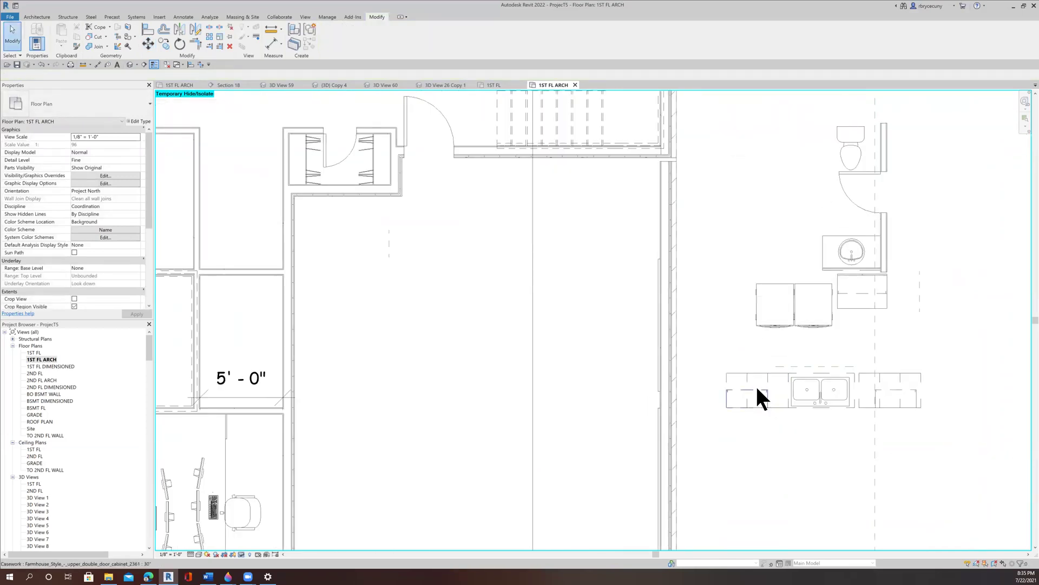
scroll(757, 388, "down", 1)
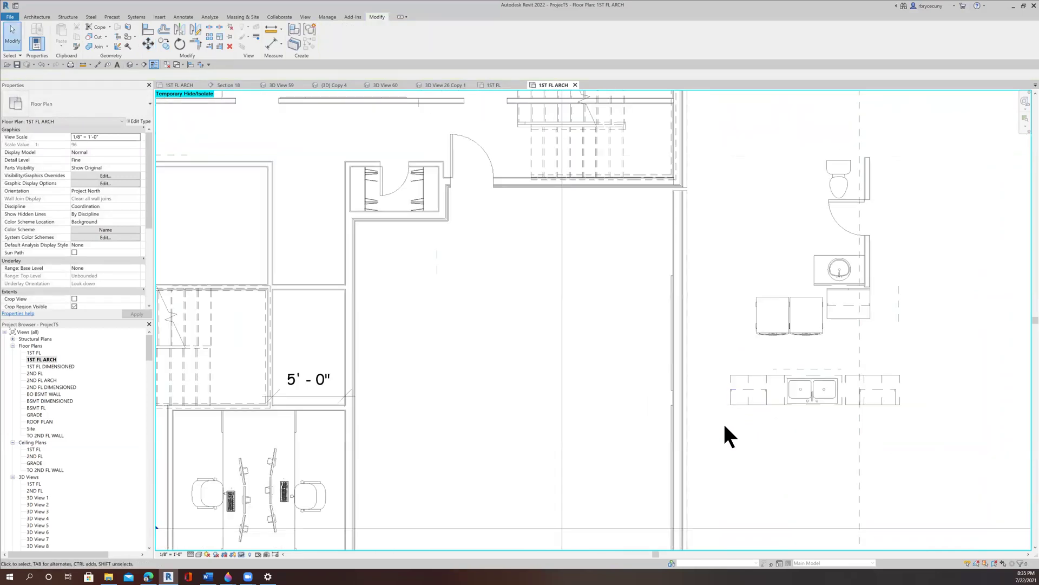
left_click(741, 397)
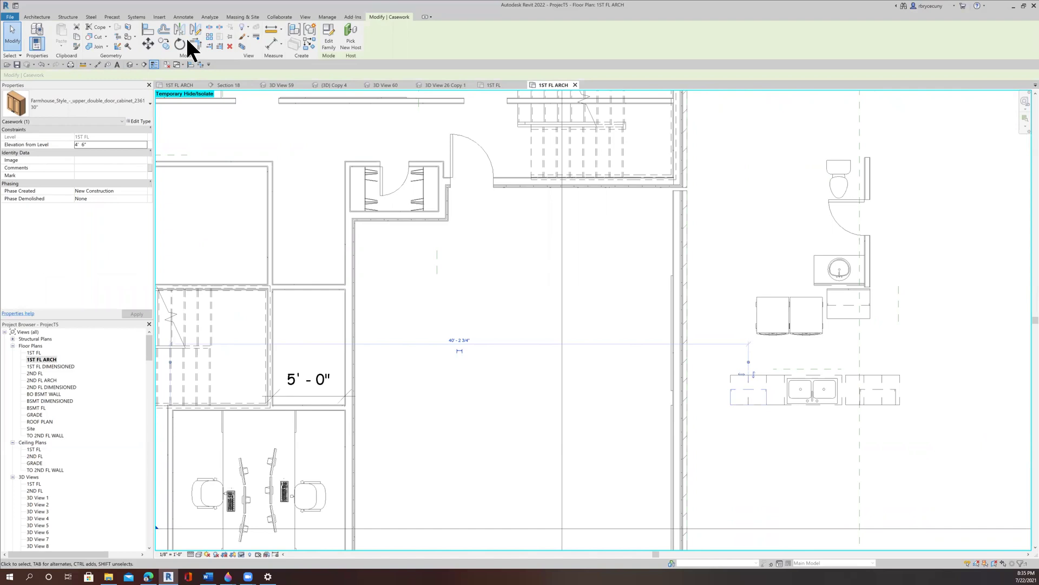
left_click(149, 44)
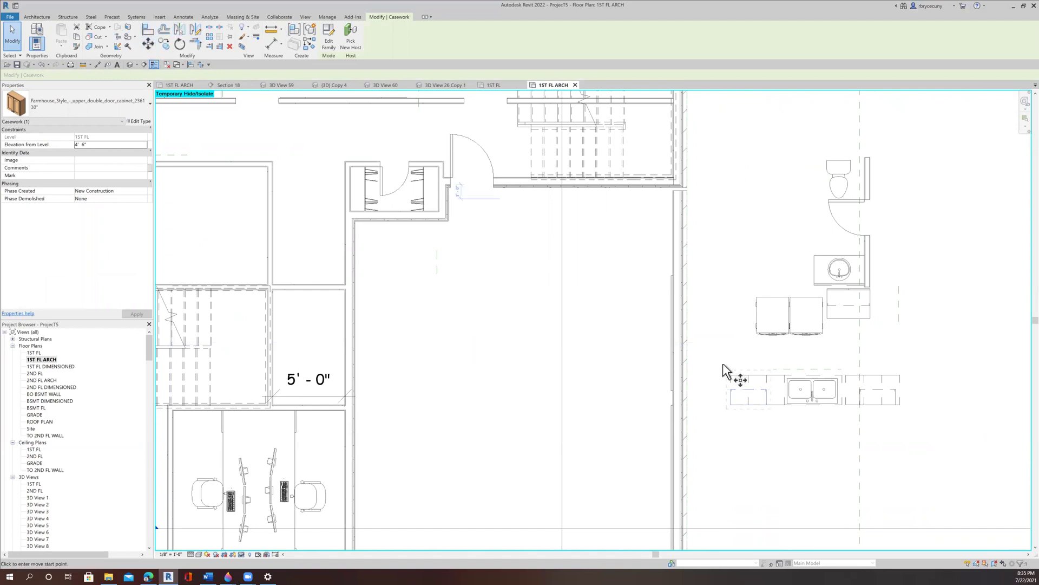
left_click(731, 406)
middle_click_drag(337, 263, 572, 281)
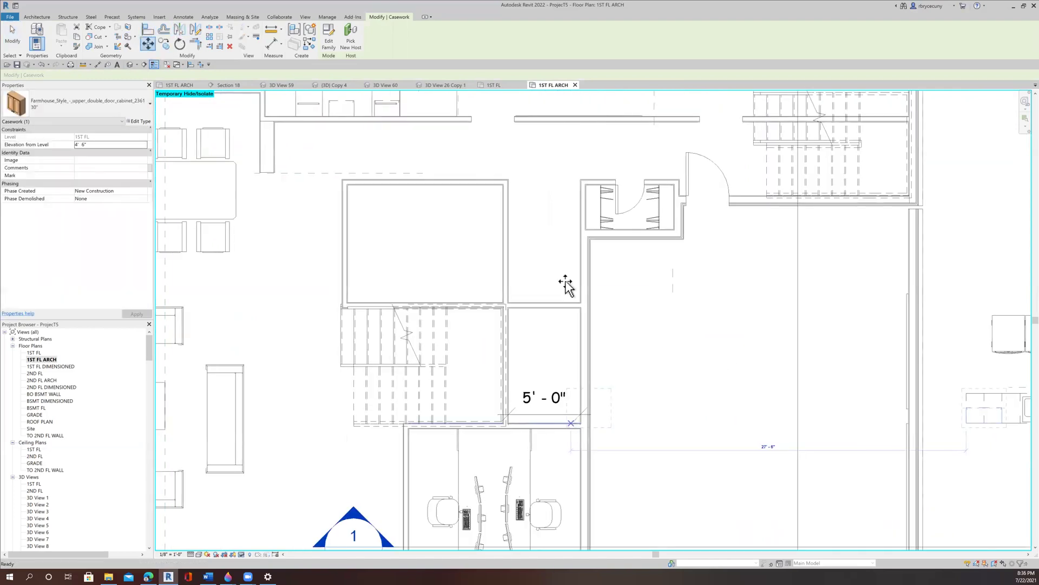
middle_click_drag(778, 339, 566, 341)
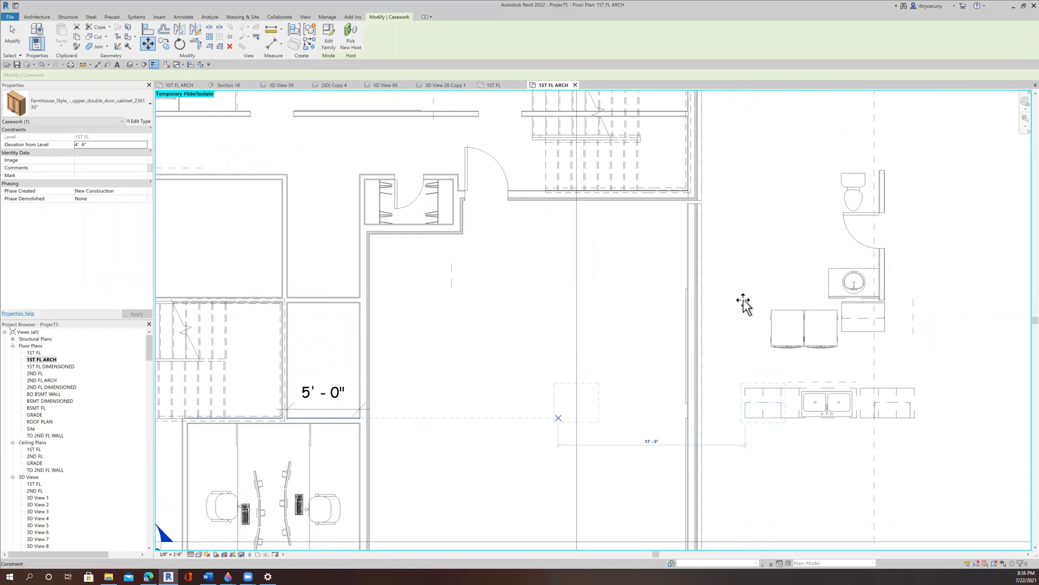
key("Escape")
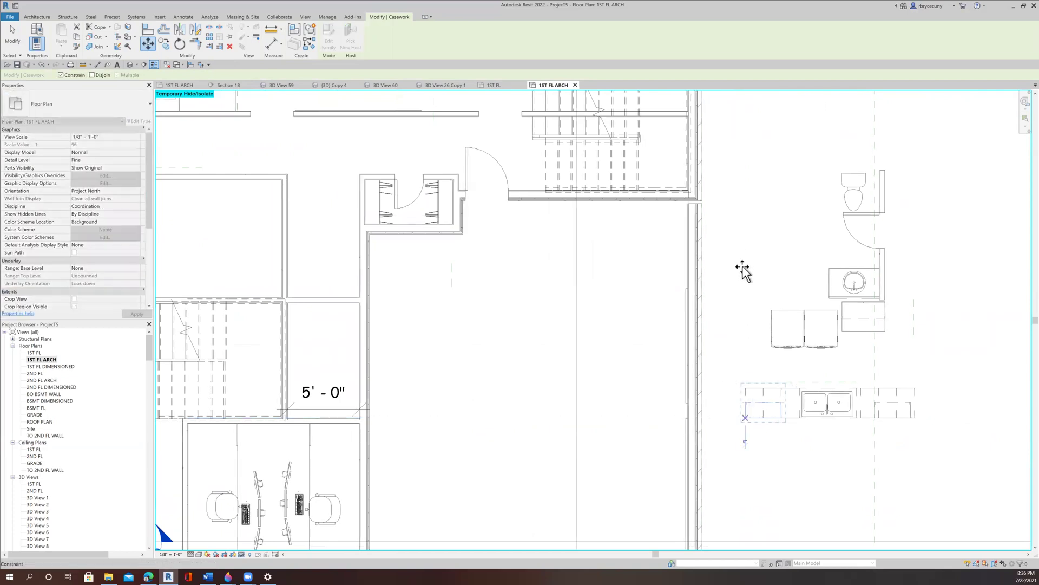
key("Escape")
- Rehost the left upper double-door cabinet of the sink run onto the enclosed room's lower wall, near its lower-left inner corner
left_click(754, 404)
middle_click_drag(756, 402, 750, 366)
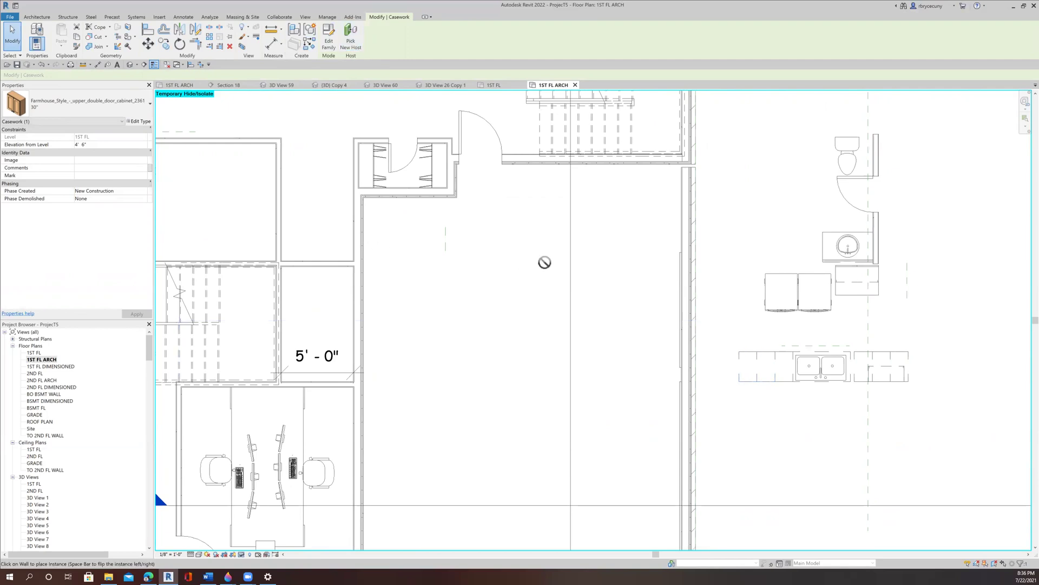
middle_click_drag(405, 265, 481, 271)
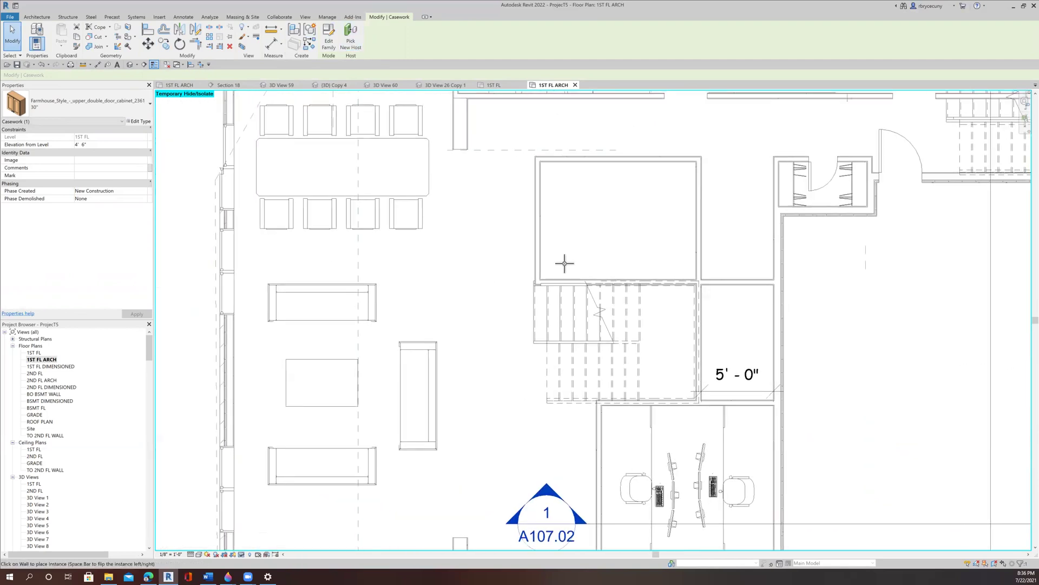
scroll(569, 272, "up", 2)
left_click(586, 281)
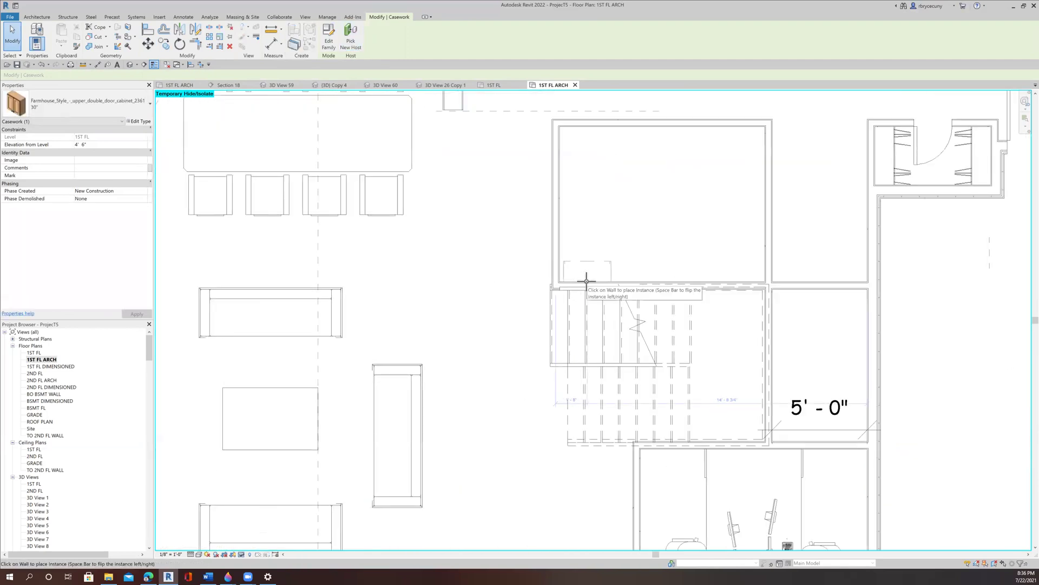
scroll(588, 305, "down", 3)
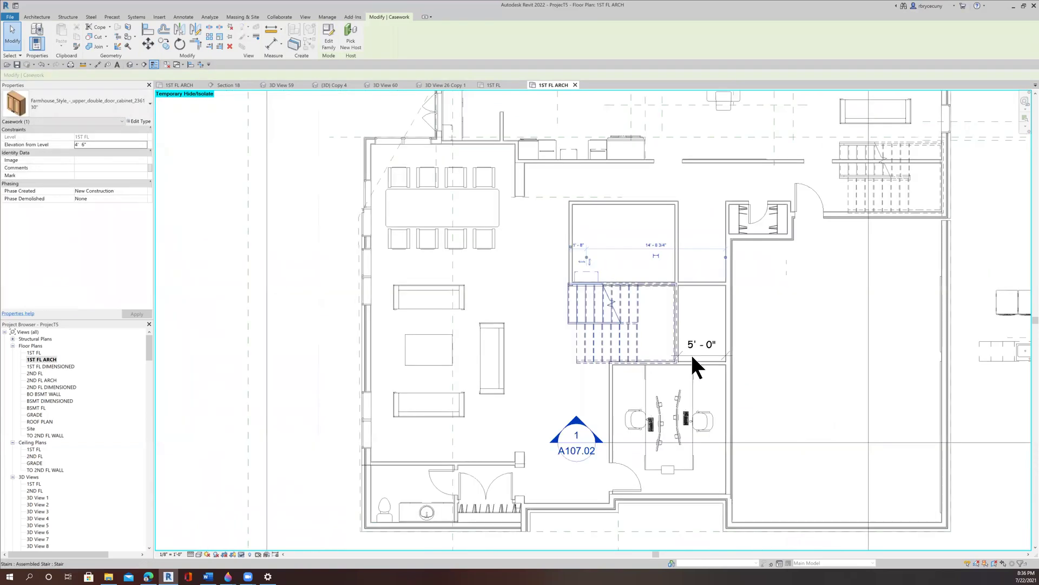
middle_click_drag(724, 325, 563, 291)
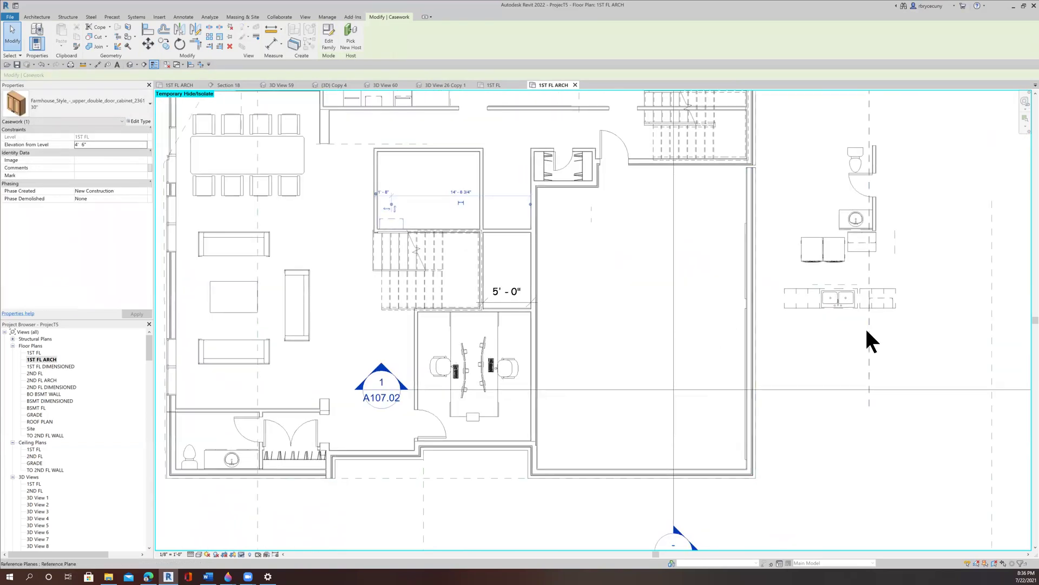
key("Escape")
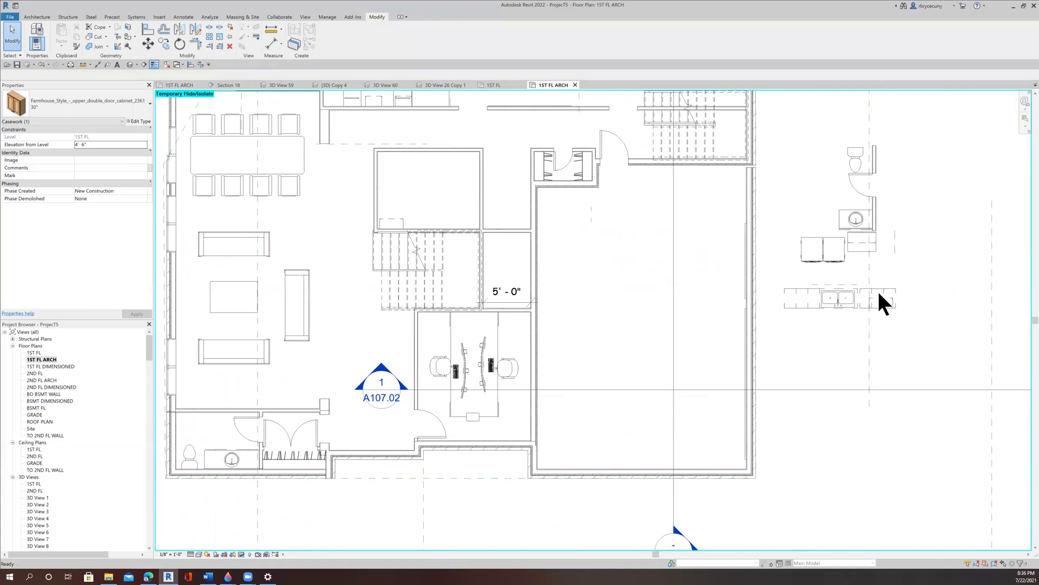
- Rehost the right upper double-door cabinet of the sink run onto the enclosed room's lower wall, near its lower-right inner corner
scroll(883, 301, "up", 4)
left_click(908, 322)
left_click(350, 40)
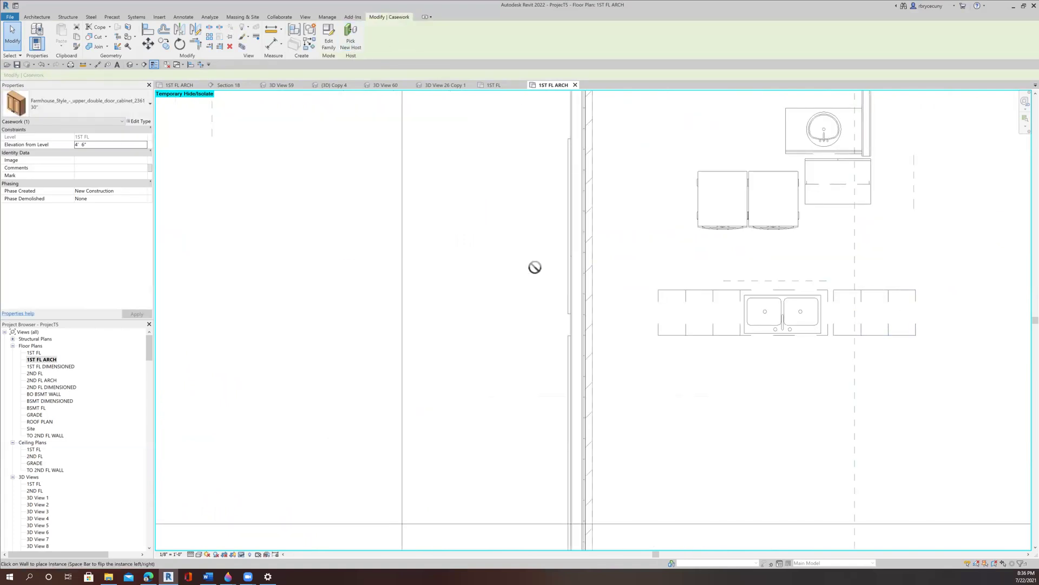
scroll(532, 267, "down", 5)
scroll(382, 225, "up", 5)
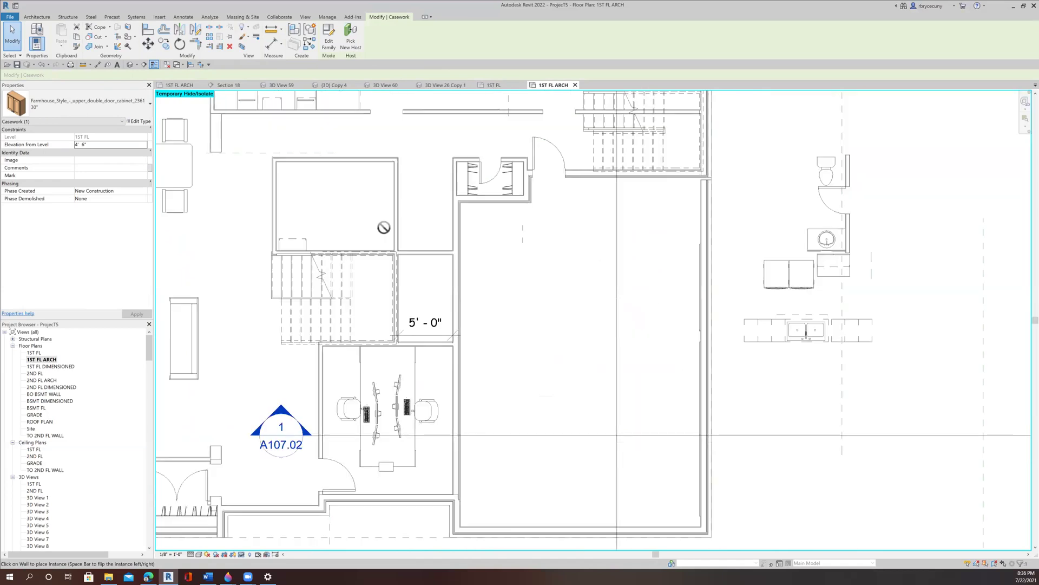
left_click(373, 277)
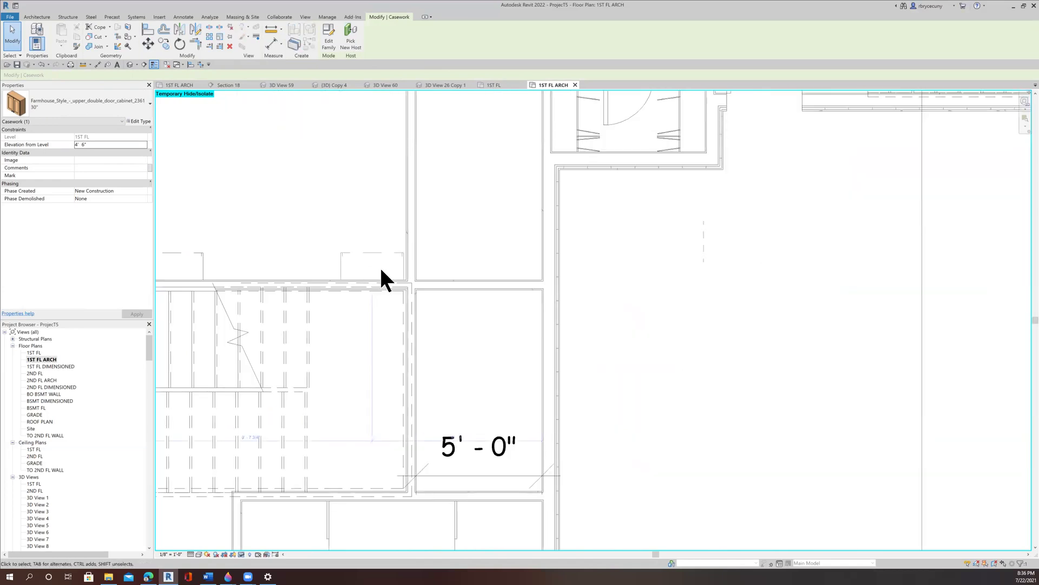
key("Escape")
- Move the remaining sink and base cabinets by their lower-left corner to the enclosed room's lower-left inner corner
scroll(400, 285, "down", 5)
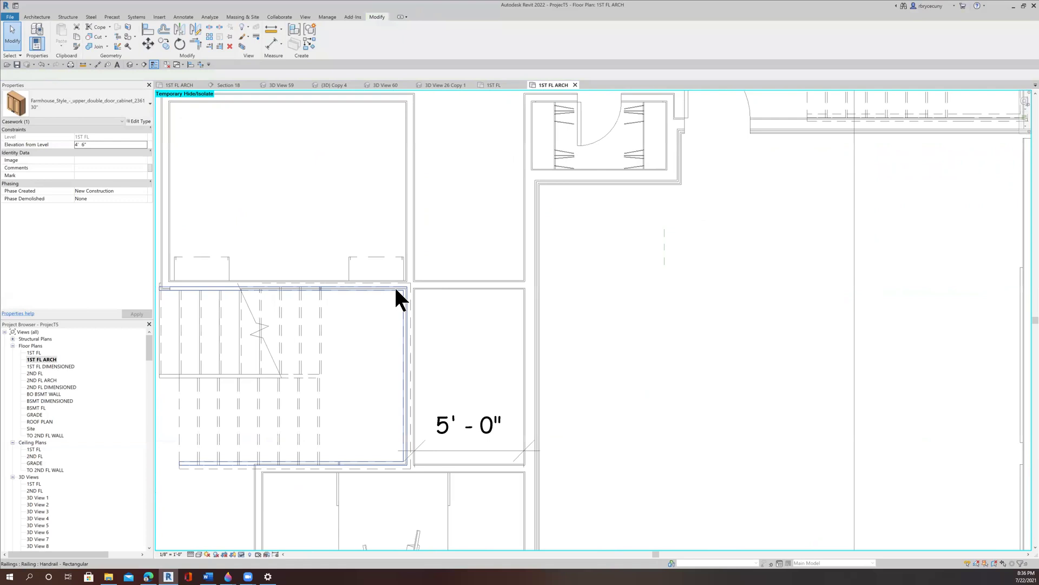
middle_click_drag(661, 348, 622, 307)
scroll(612, 373, "down", 3)
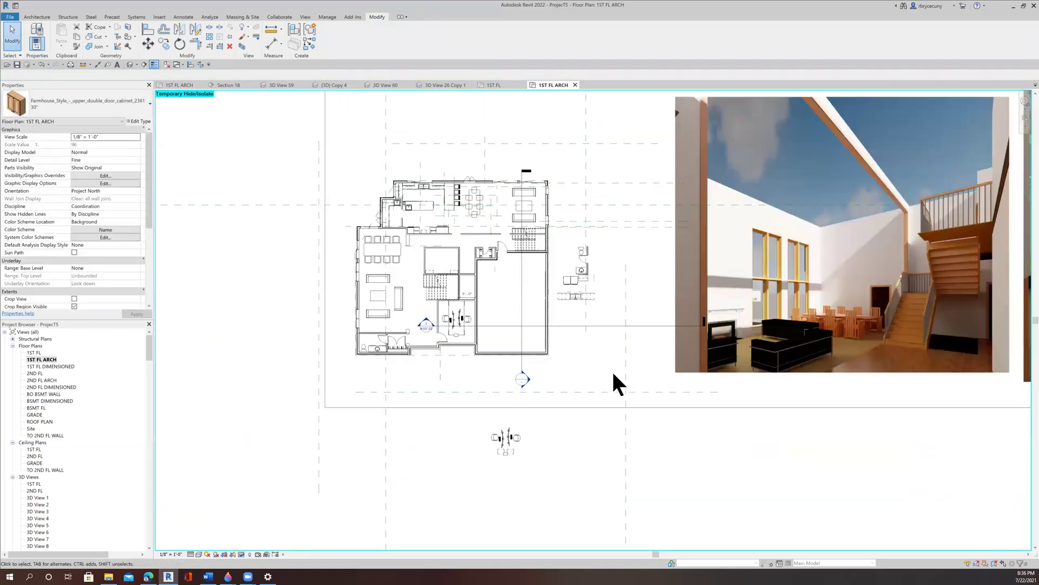
scroll(572, 286, "up", 4)
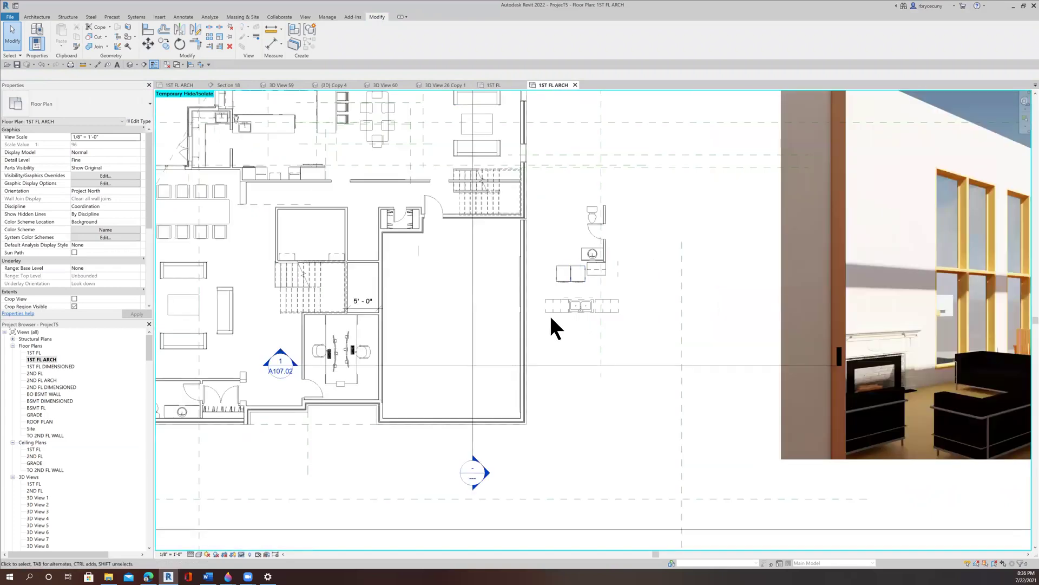
left_click_drag(535, 320, 638, 283)
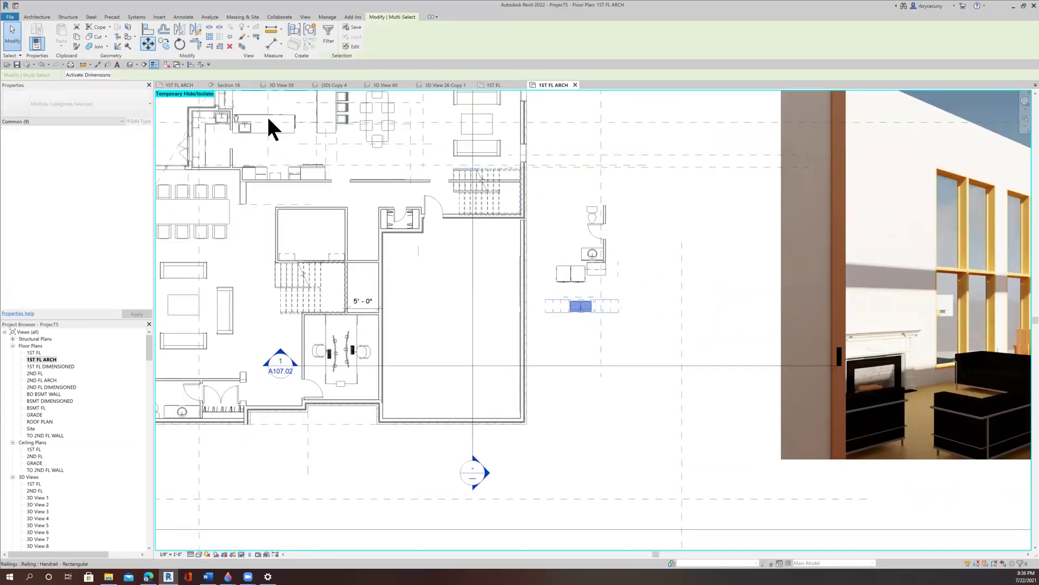
left_click(148, 43)
left_click(544, 311)
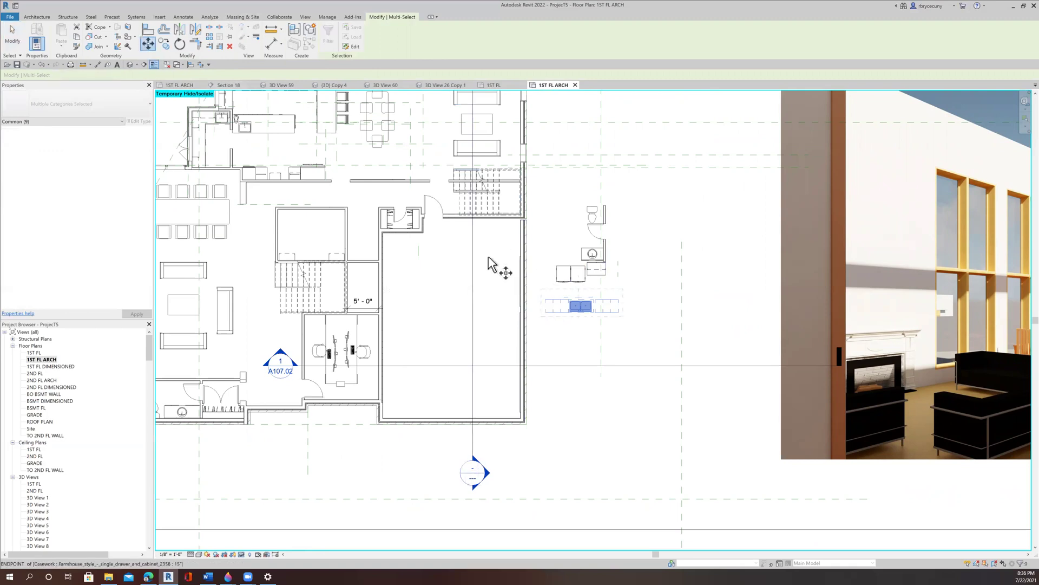
scroll(274, 233, "up", 3)
scroll(284, 259, "up", 2)
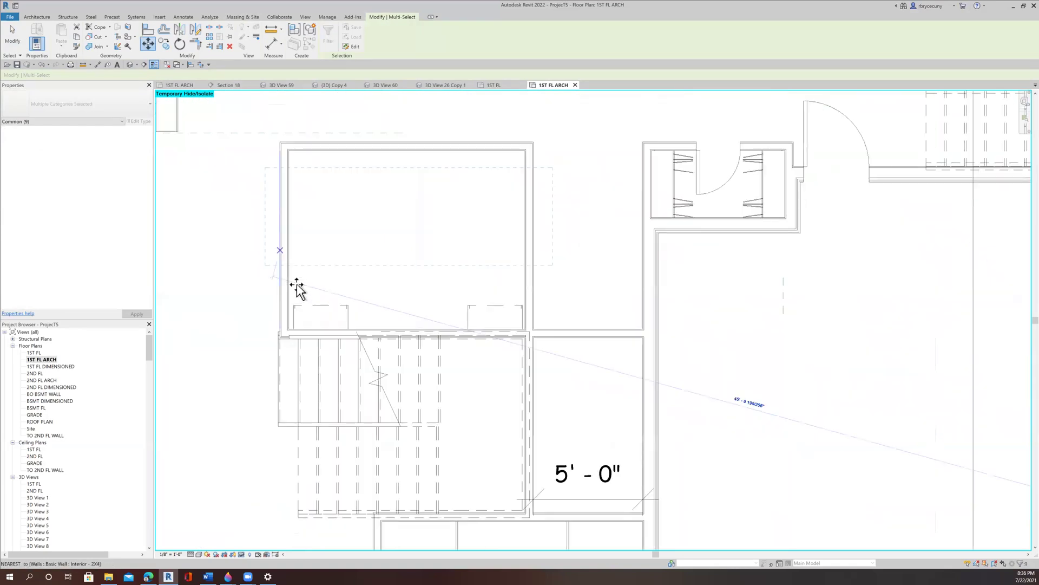
scroll(292, 292, "up", 2)
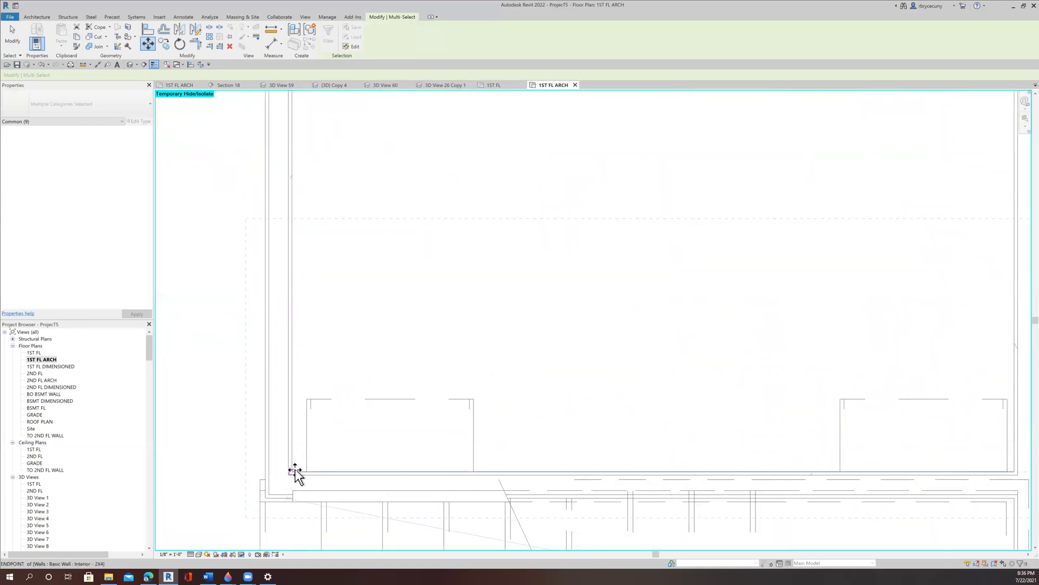
left_click(295, 471)
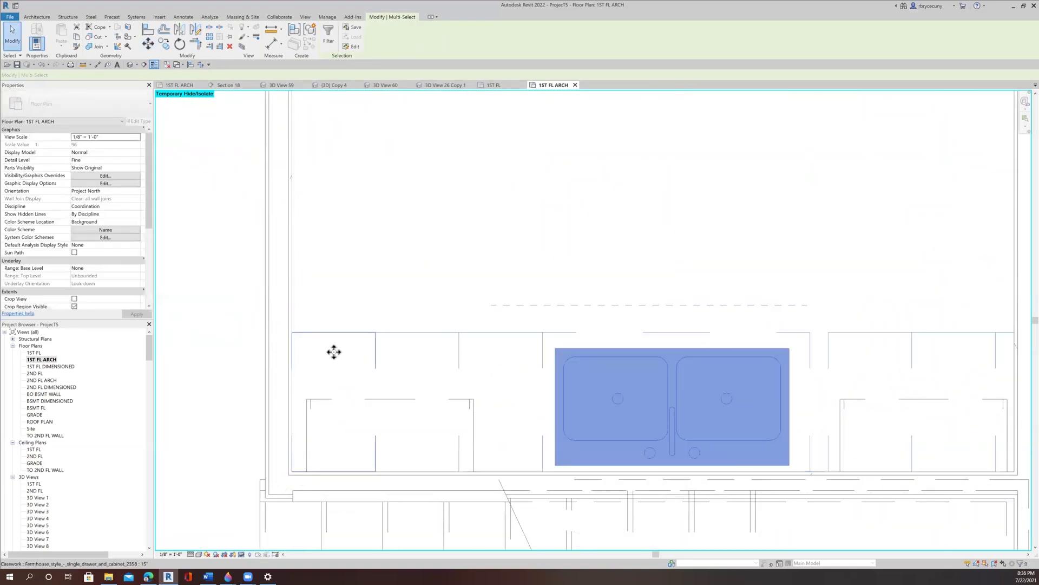
scroll(334, 352, "down", 4)
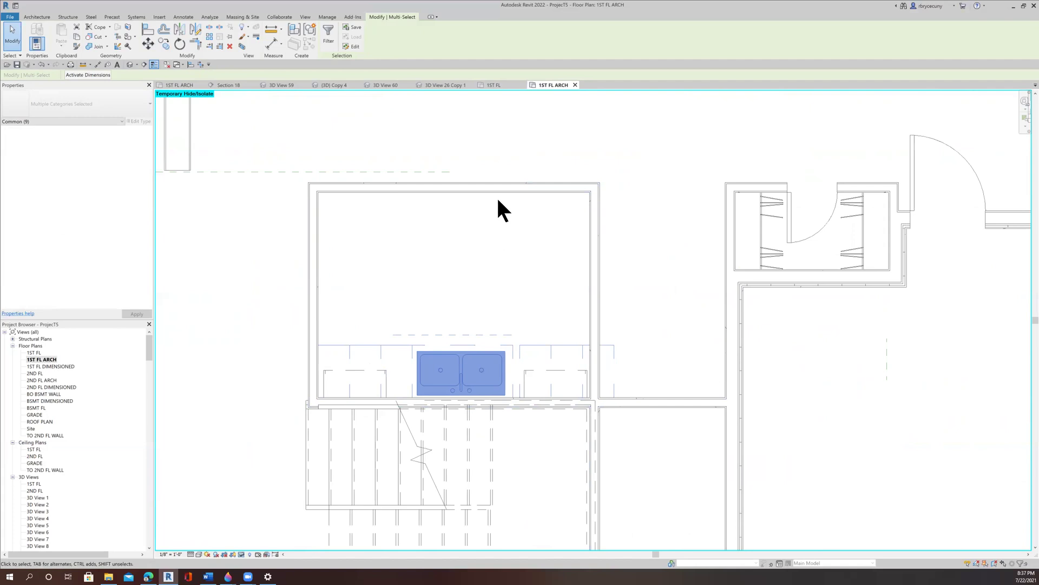
scroll(489, 235, "down", 5)
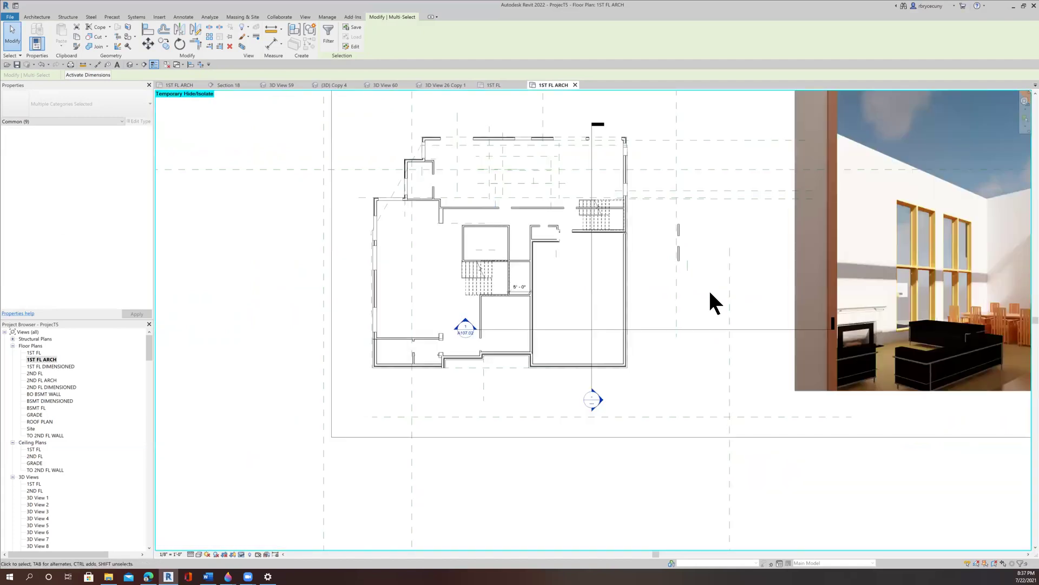
scroll(659, 275, "up", 3)
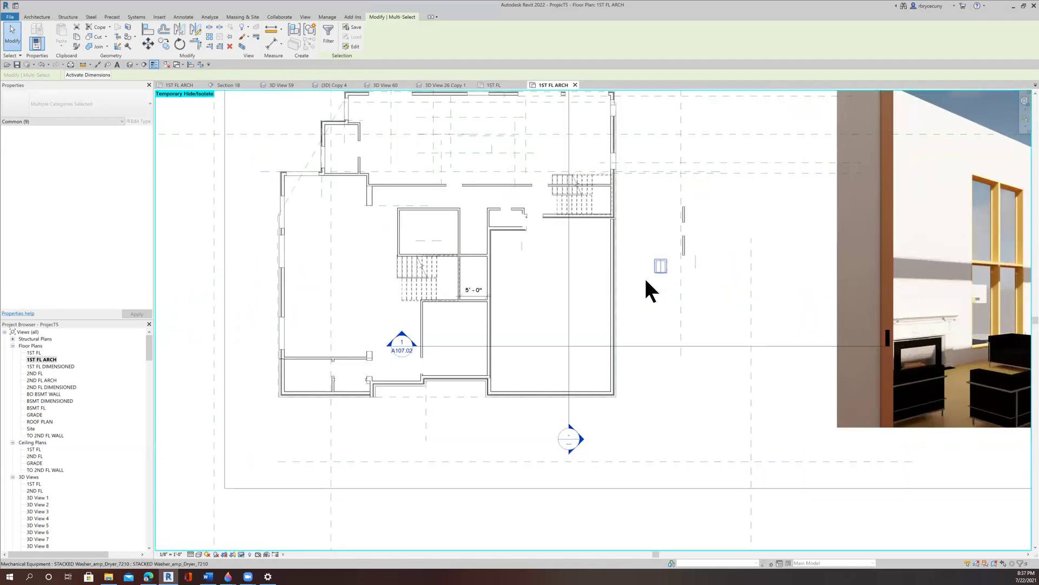
scroll(660, 275, "up", 3)
left_click_drag(615, 281, 722, 232)
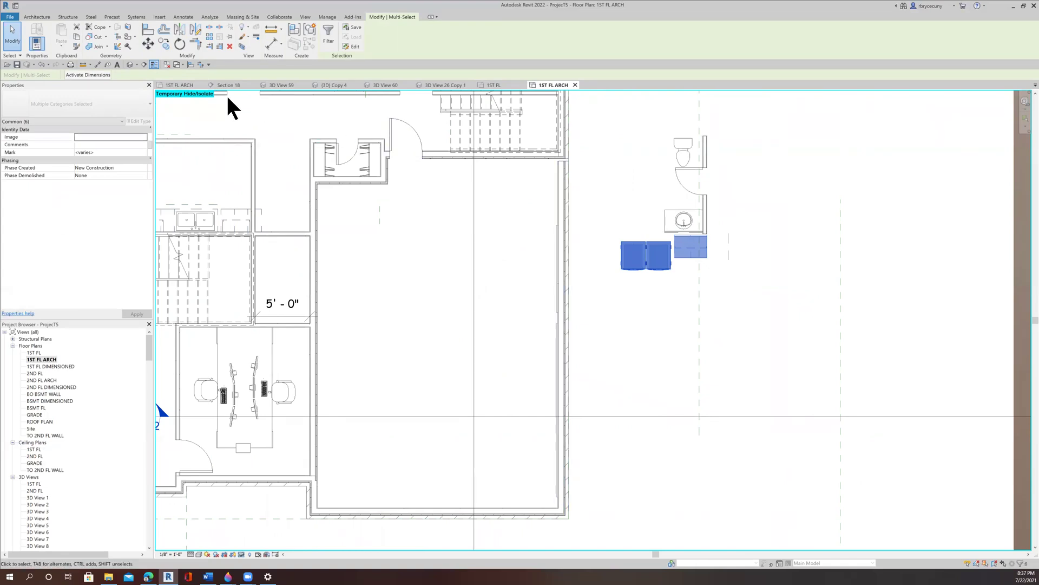
middle_click_drag(824, 280, 860, 290)
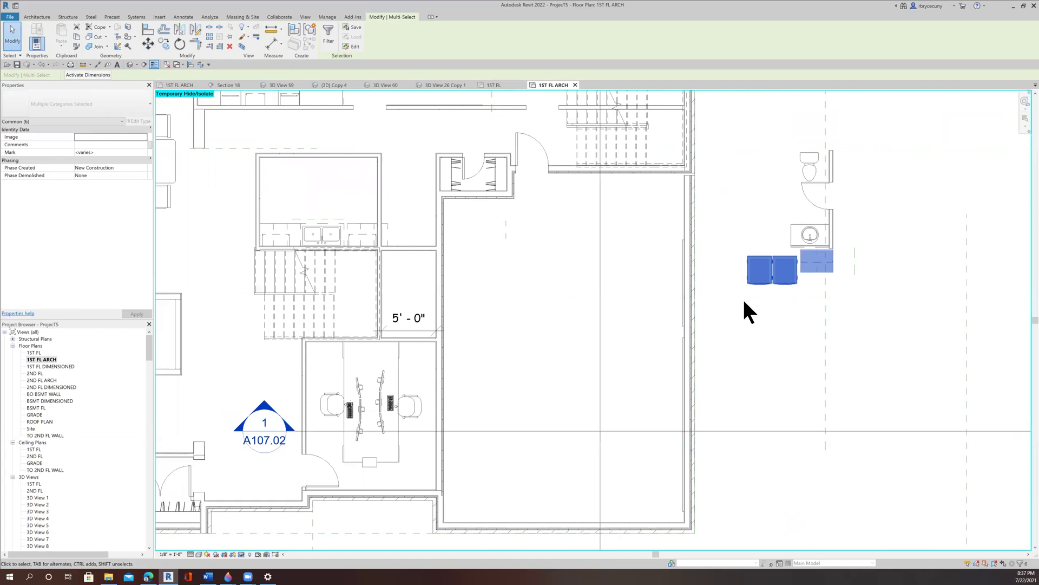
left_click(148, 44)
scroll(850, 265, "up", 4)
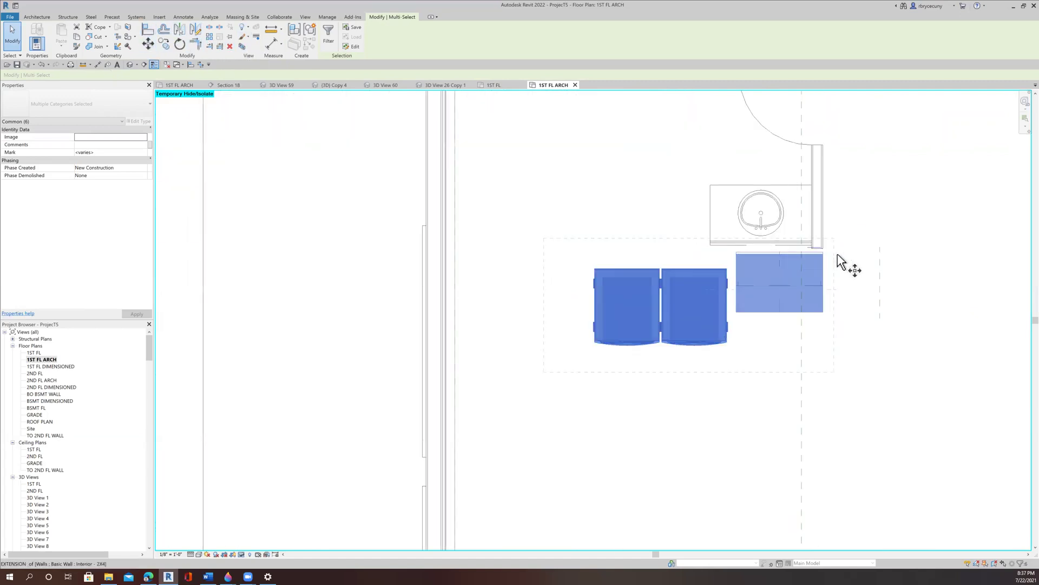
scroll(818, 263, "up", 3)
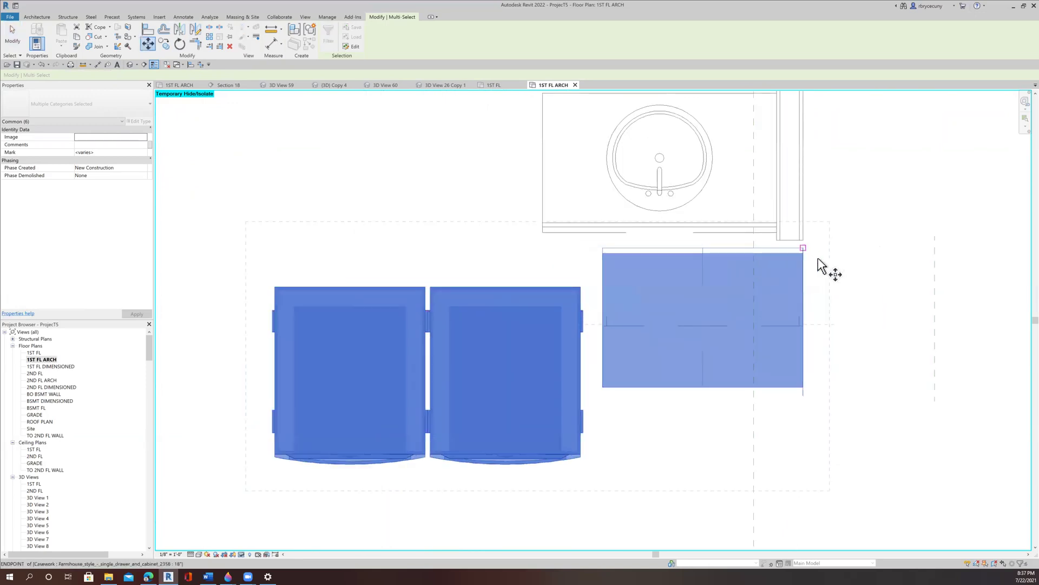
scroll(816, 264, "down", 6)
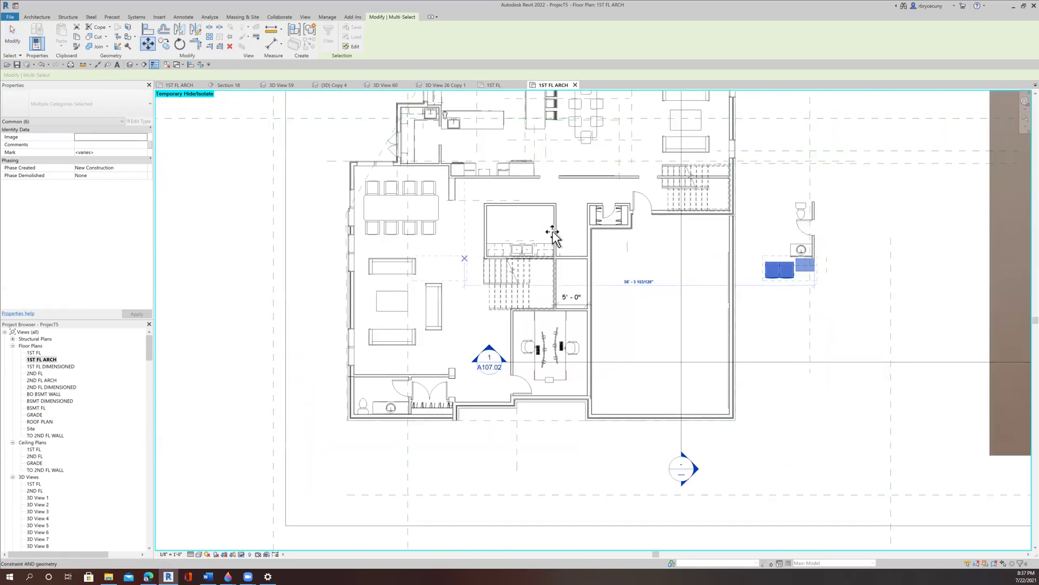
left_click(828, 219)
key("Escape")
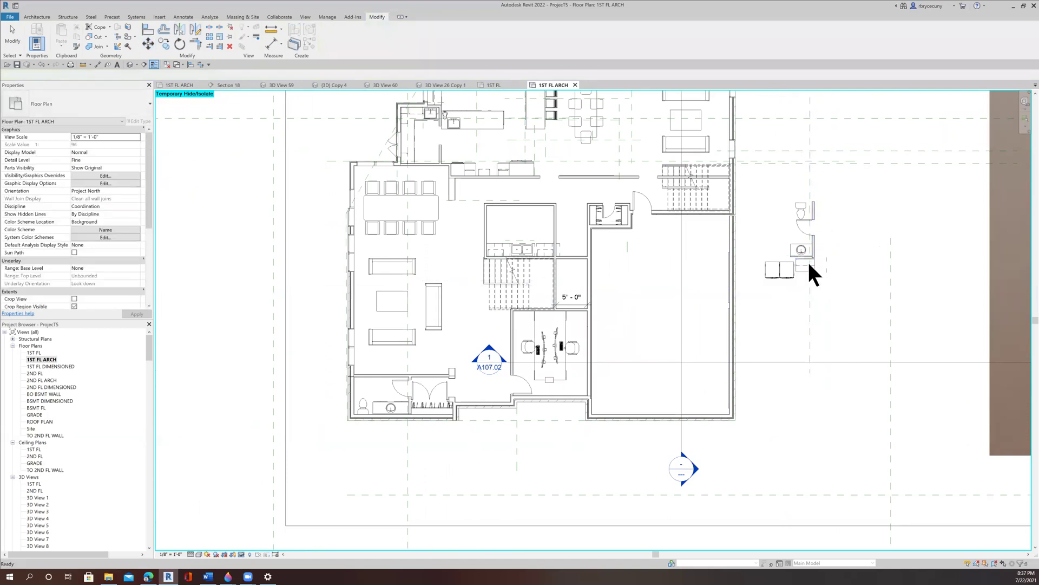
- Rehost the upper double-door cabinet beside the outside washer-dryer units onto the enclosed room's upper wall, near its upper-right inner corner
scroll(807, 260, "up", 3)
left_click(783, 270)
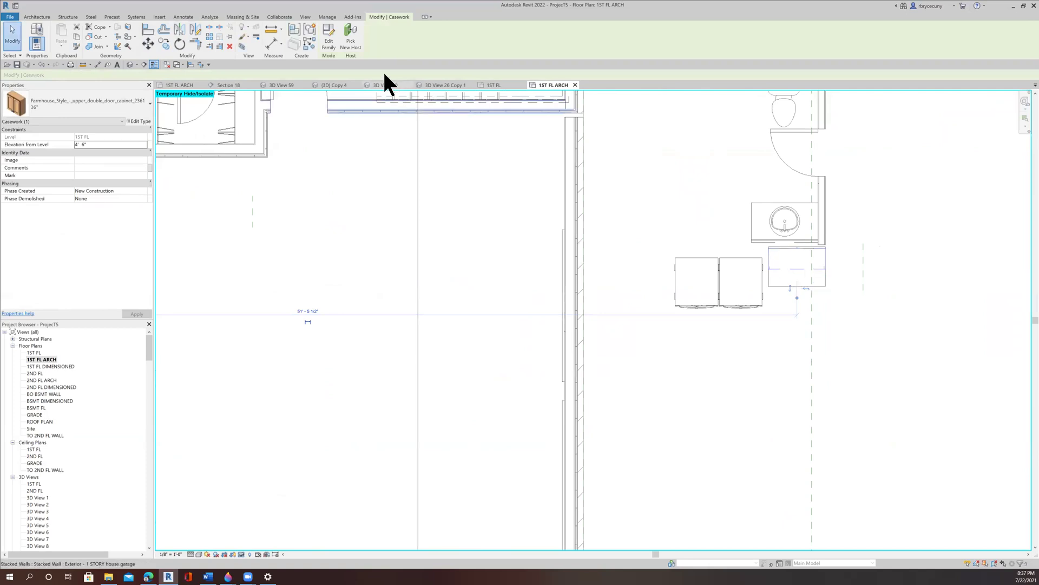
left_click(347, 43)
scroll(346, 164, "down", 4)
middle_click_drag(346, 165, 281, 185)
scroll(281, 165, "up", 5)
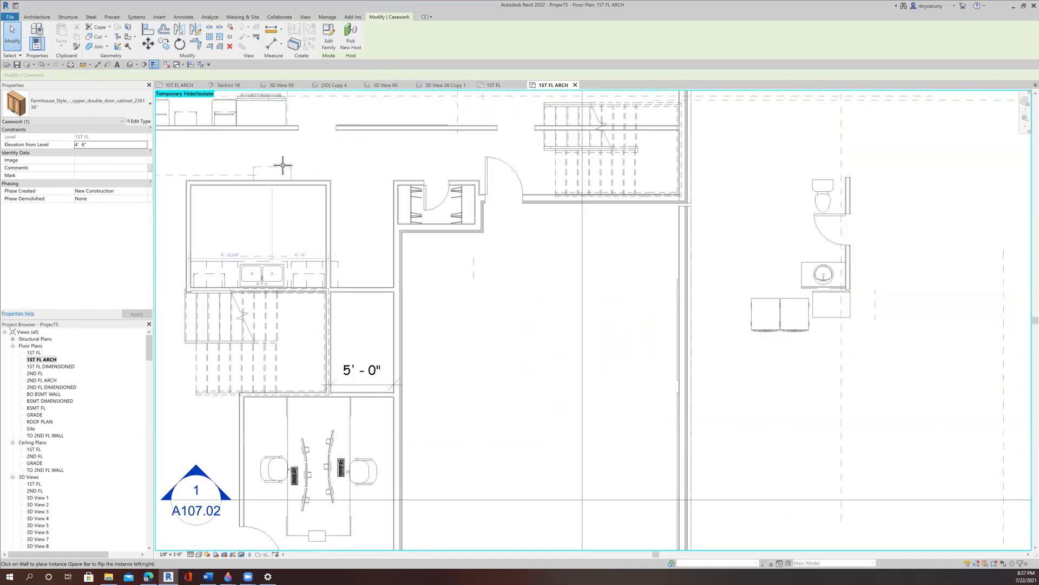
scroll(320, 191, "up", 4)
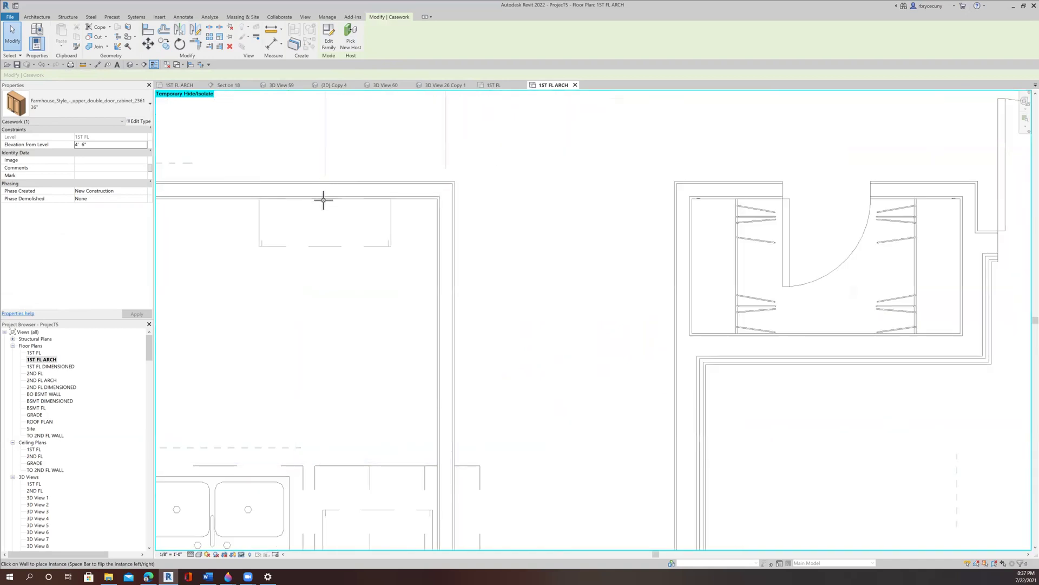
left_click(323, 200)
scroll(328, 199, "down", 8)
key("Escape")
left_click(334, 201)
- Move the two stacked washer-dryers and the adjoining base cabinets with countertop by their upper-right corner to the enclosed room's upper-right inner corner
scroll(492, 235, "up", 4)
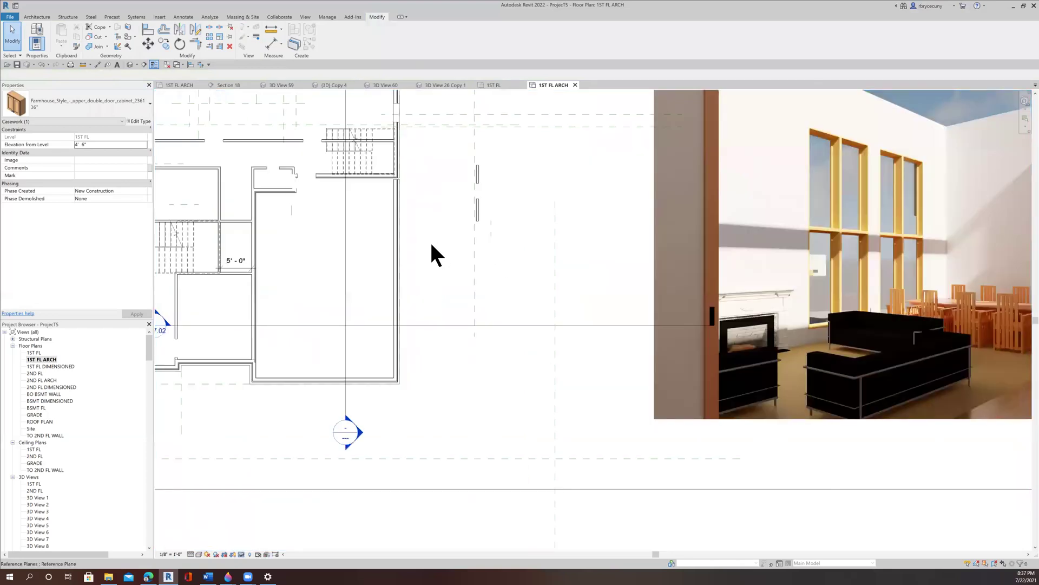
left_click_drag(413, 258, 489, 219)
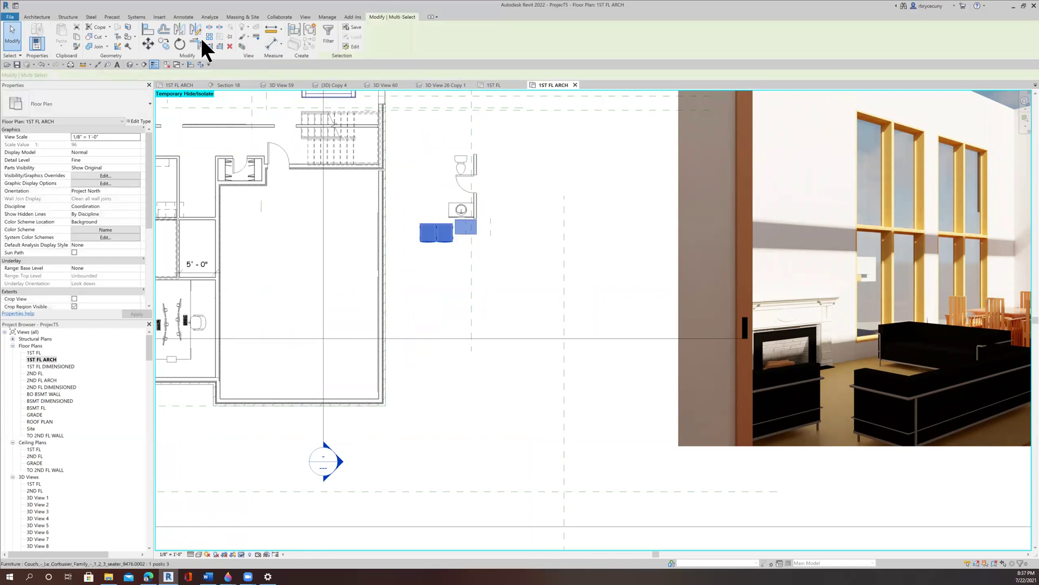
left_click(148, 43)
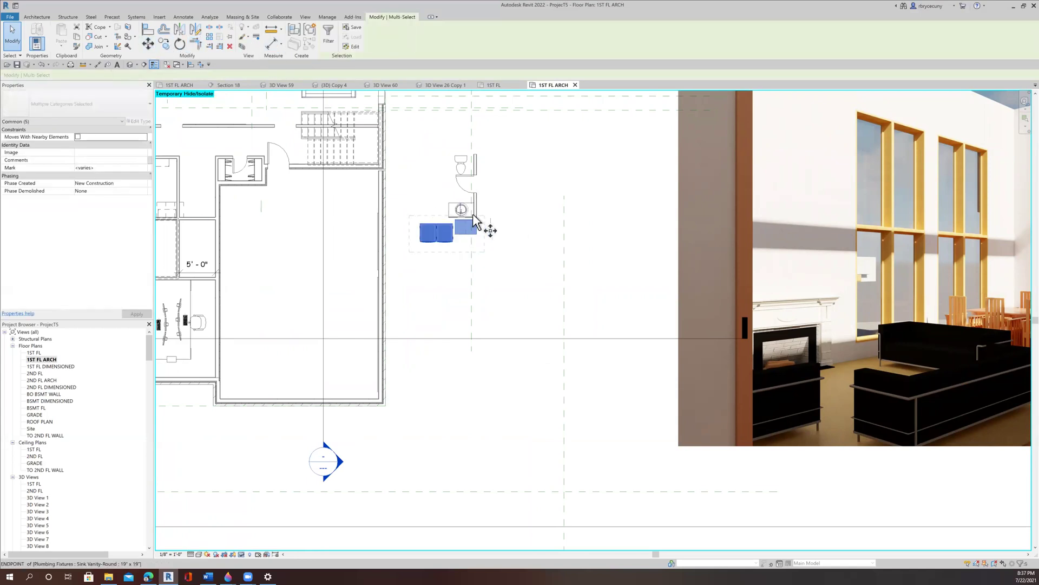
scroll(492, 234, "up", 2)
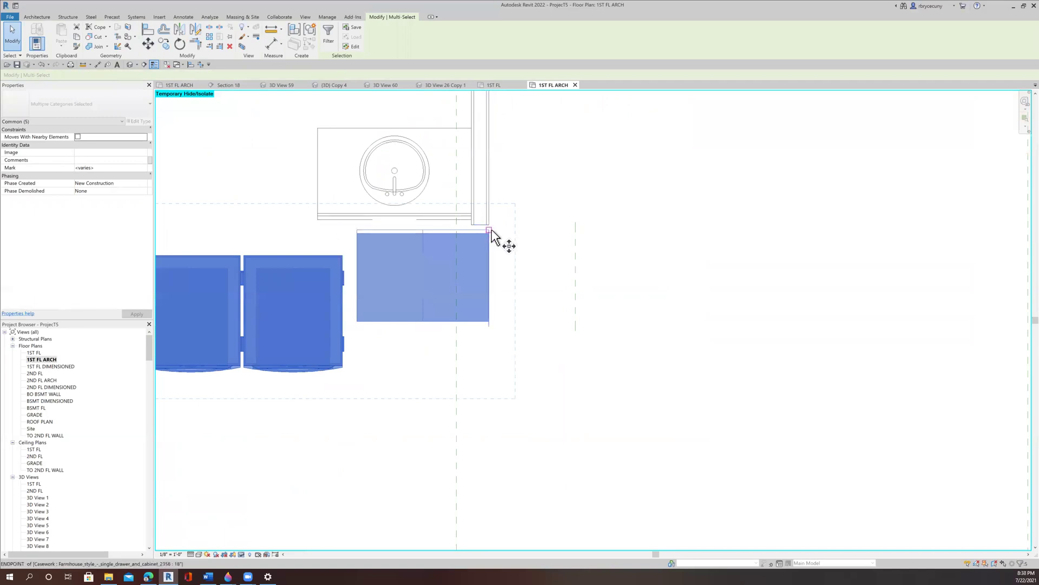
left_click(491, 234)
scroll(515, 251, "down", 5)
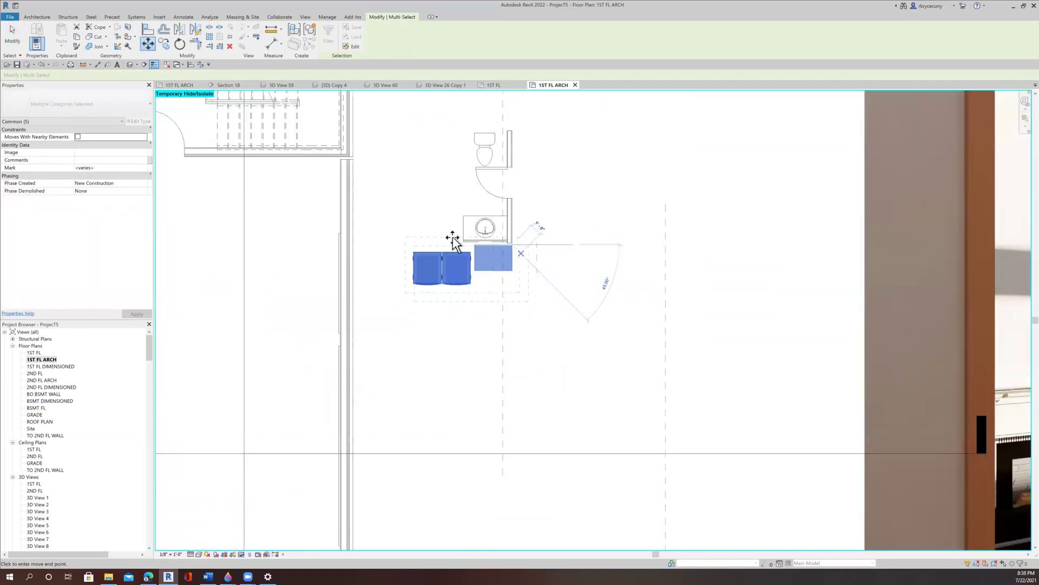
scroll(341, 230, "up", 6)
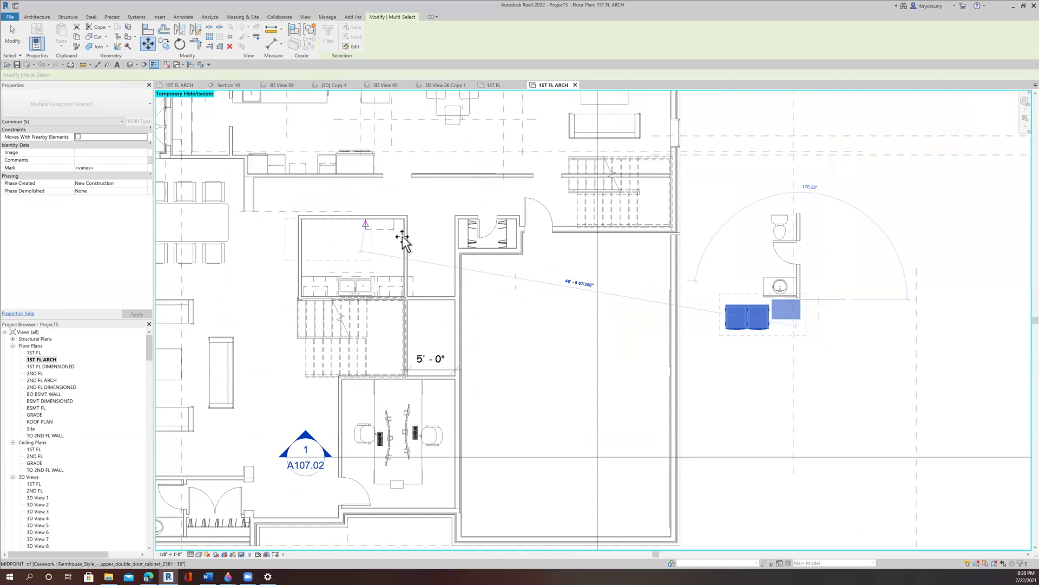
scroll(433, 222, "up", 4)
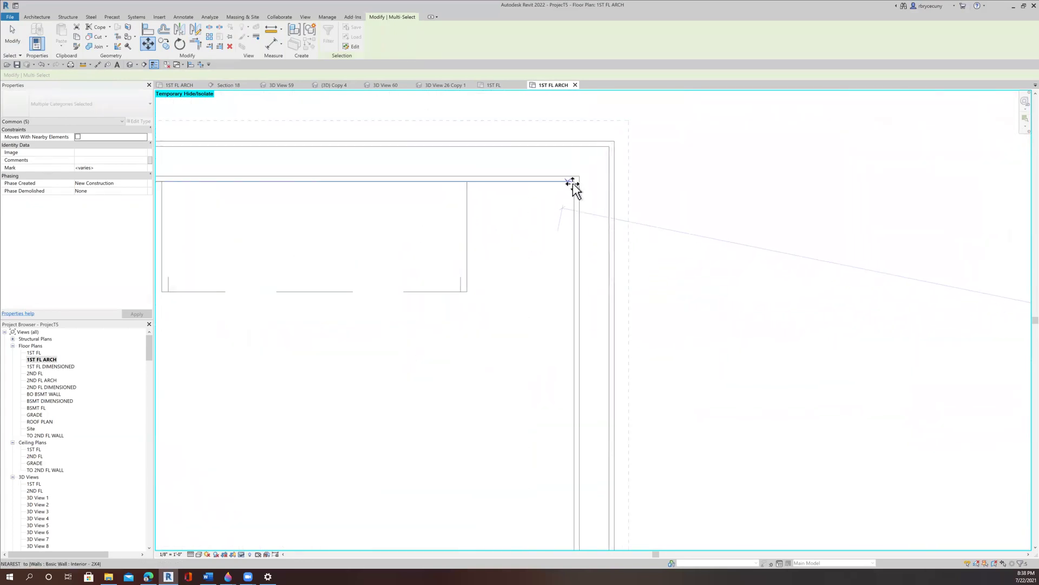
left_click(574, 184)
scroll(498, 216, "down", 1)
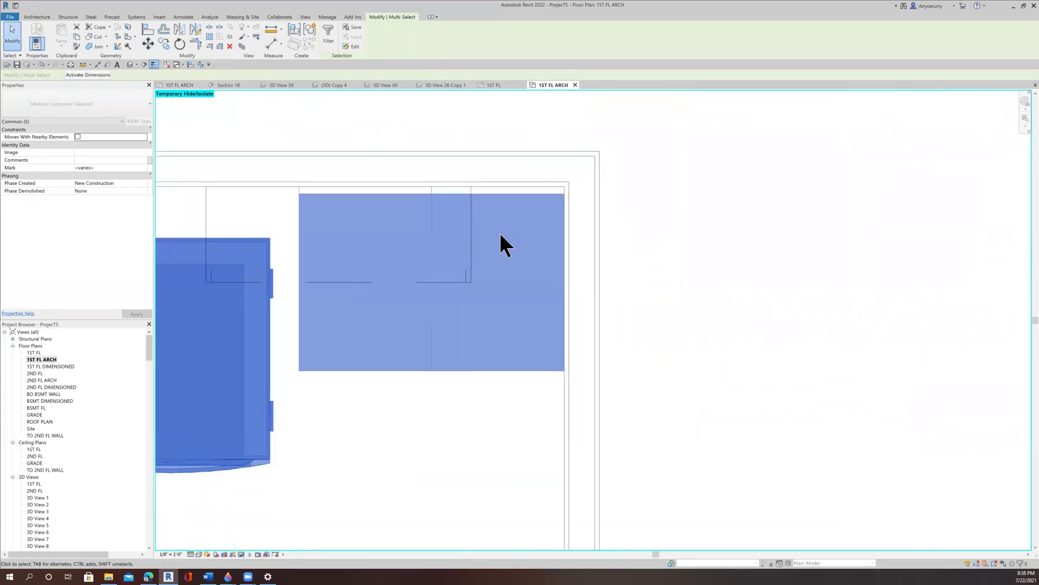
scroll(500, 238, "down", 4)
key("Escape")
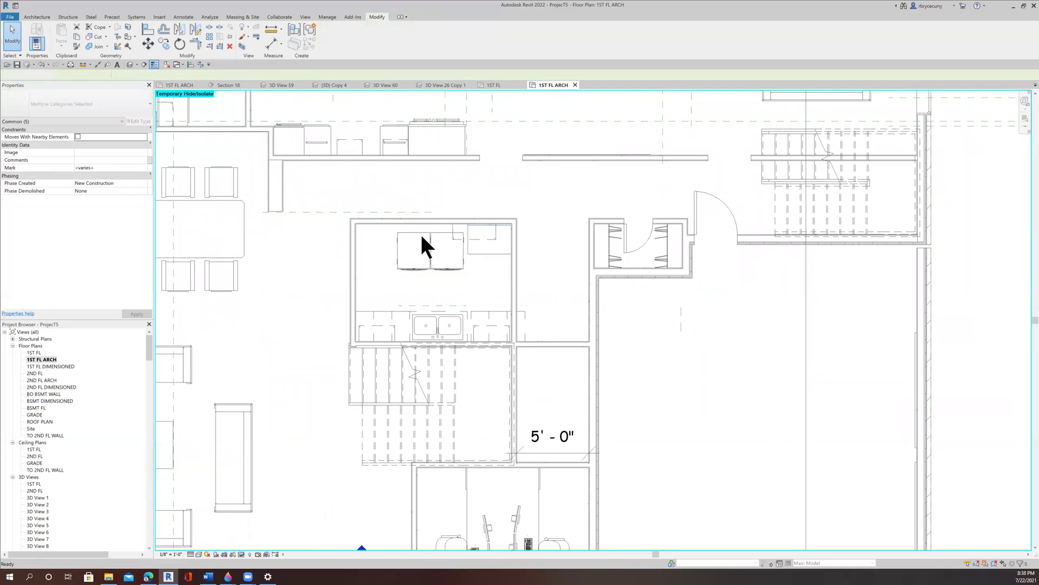
- Move the two stacked washer-dryer units horizontally so their left side meets the enclosed room's left wall
scroll(422, 238, "up", 3)
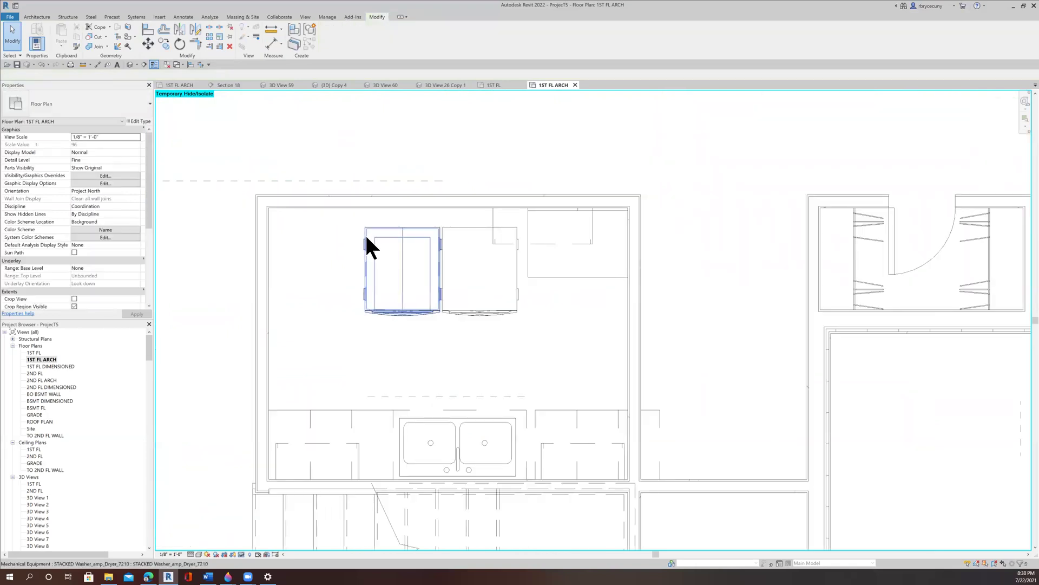
left_click(367, 238)
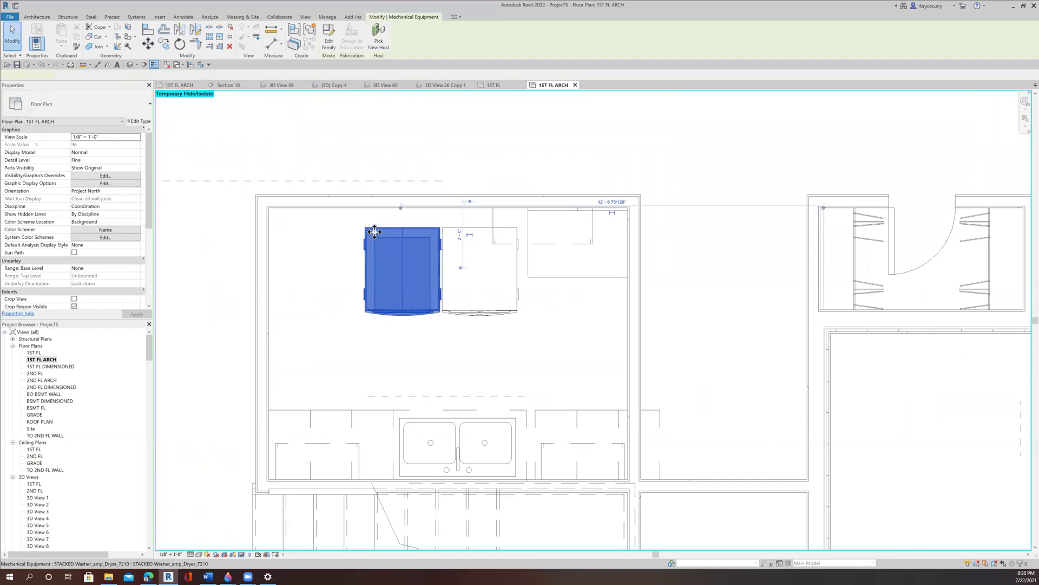
left_click(461, 236, "ctrl")
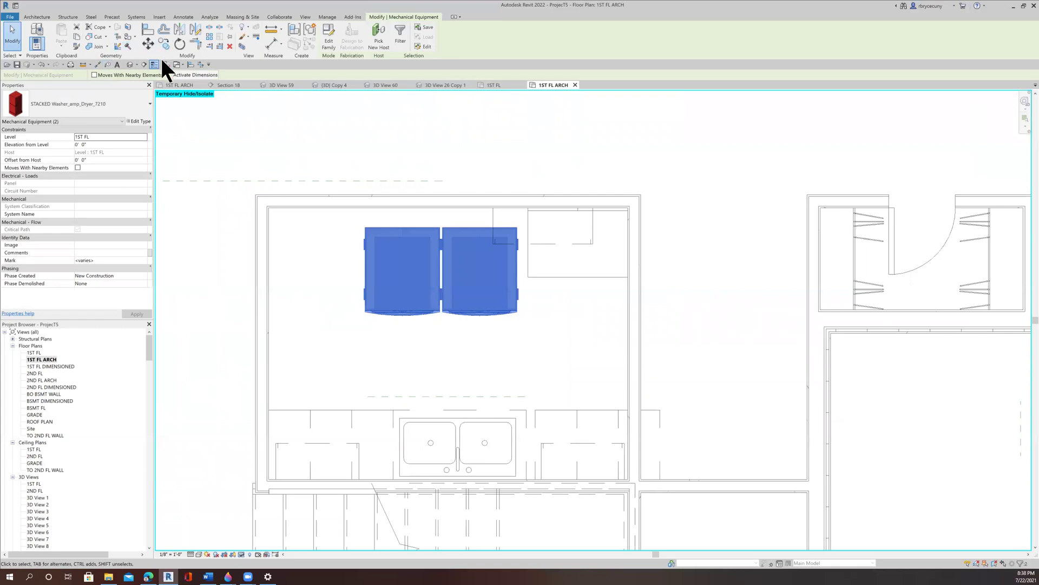
left_click(147, 44)
scroll(362, 233, "up", 5)
left_click(363, 232)
scroll(360, 234, "down", 3)
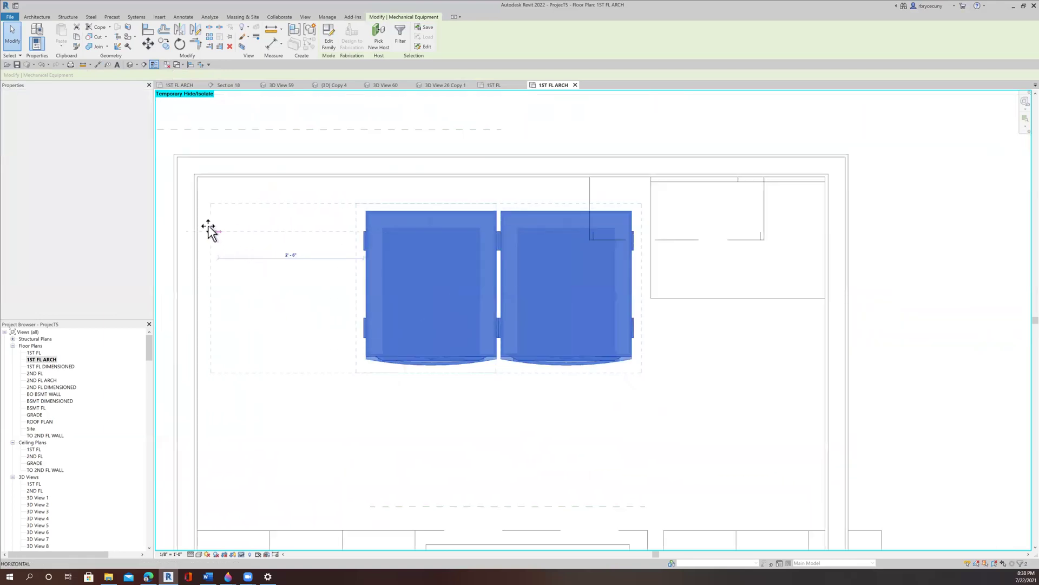
left_click(207, 229)
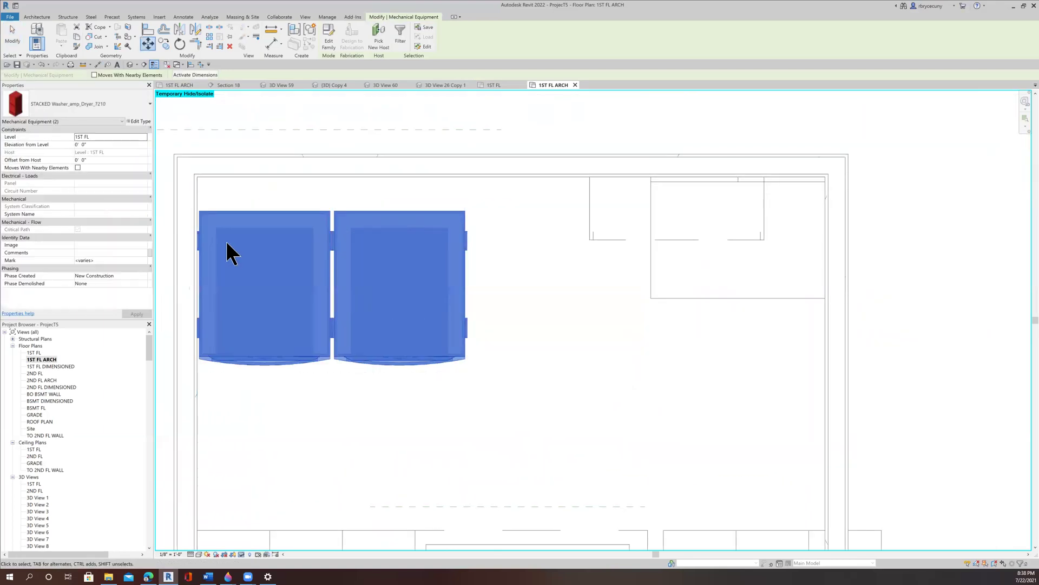
- Stretch the left end of the countertop along the upper wall to the right side of the washer-dryer units
scroll(323, 331, "down", 3)
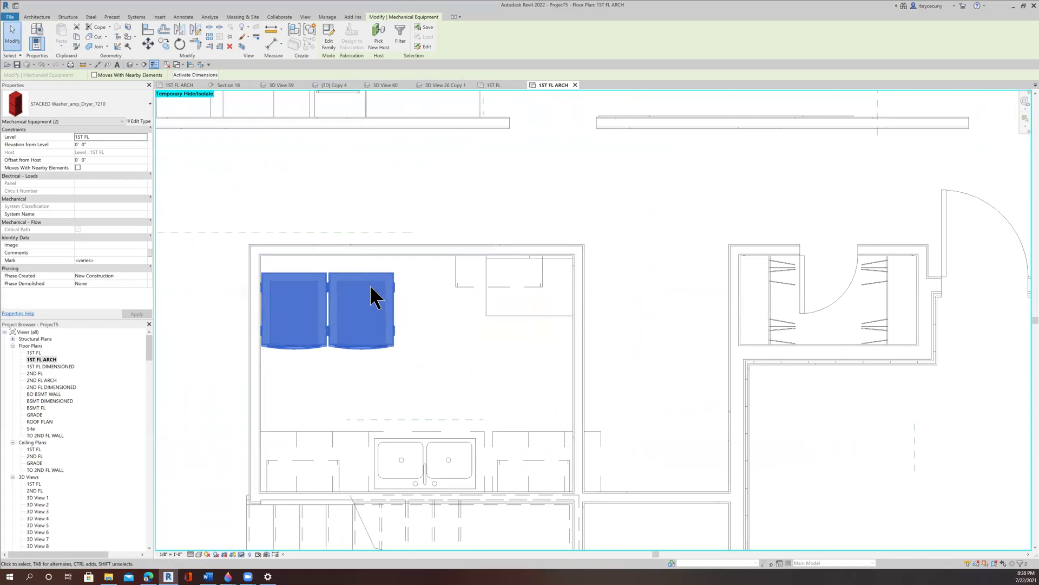
left_click(486, 303)
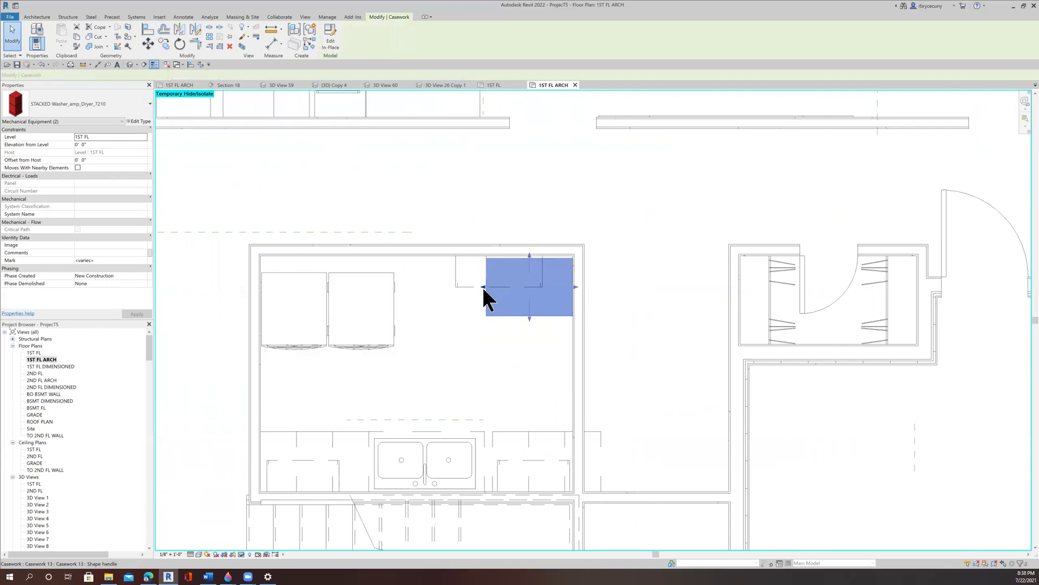
left_click_drag(481, 285, 438, 298)
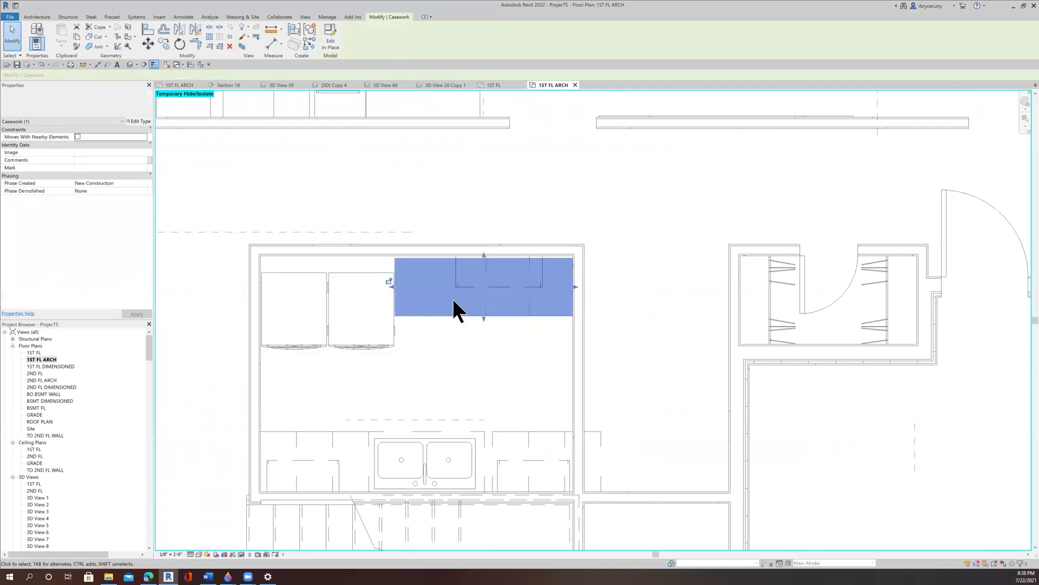
- Align the right side of the upper double-door cabinet above the countertop with the inner face of the room's right wall
left_click(502, 283)
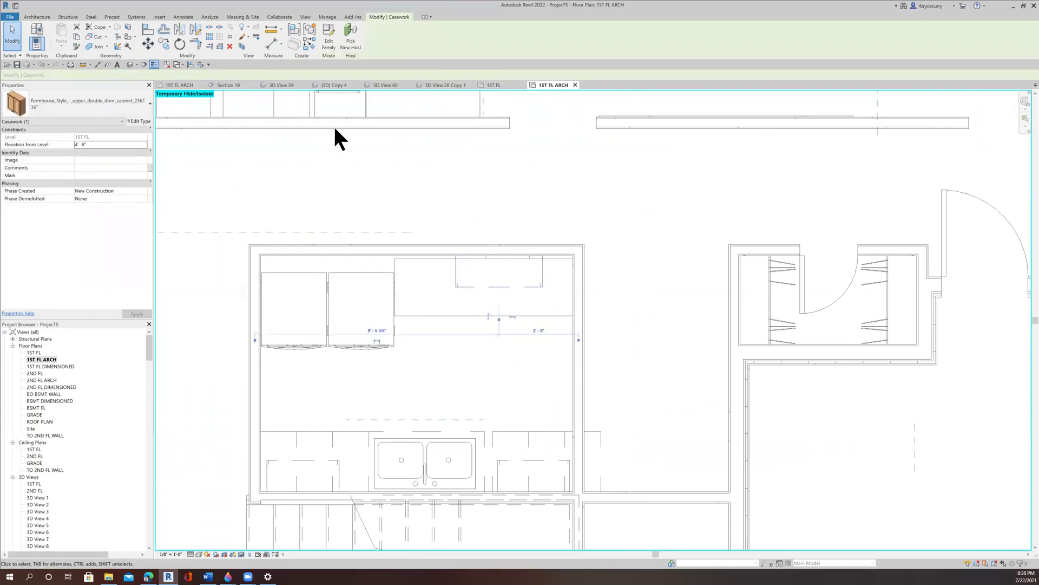
left_click(148, 28)
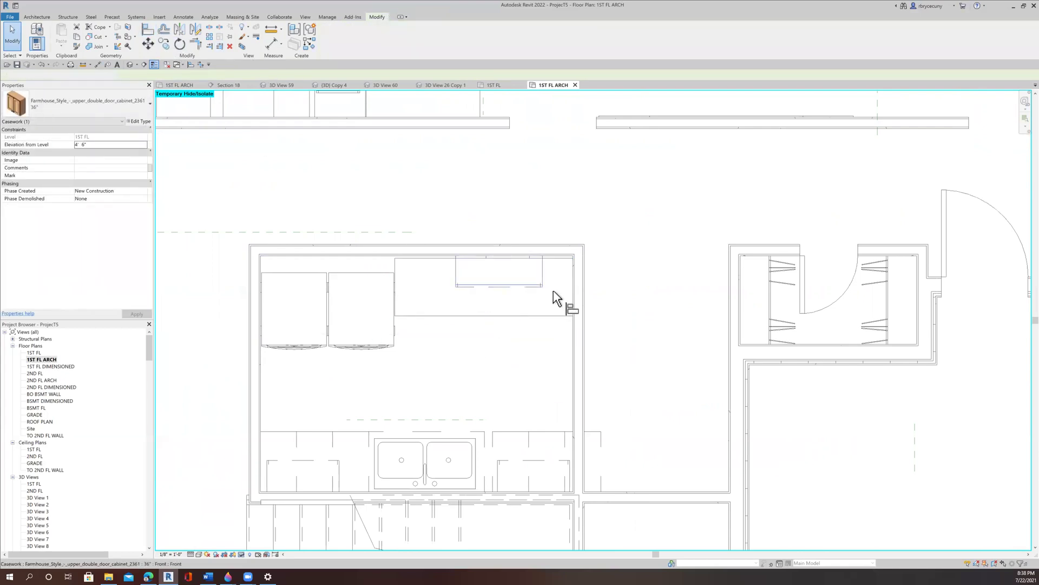
left_click(574, 295)
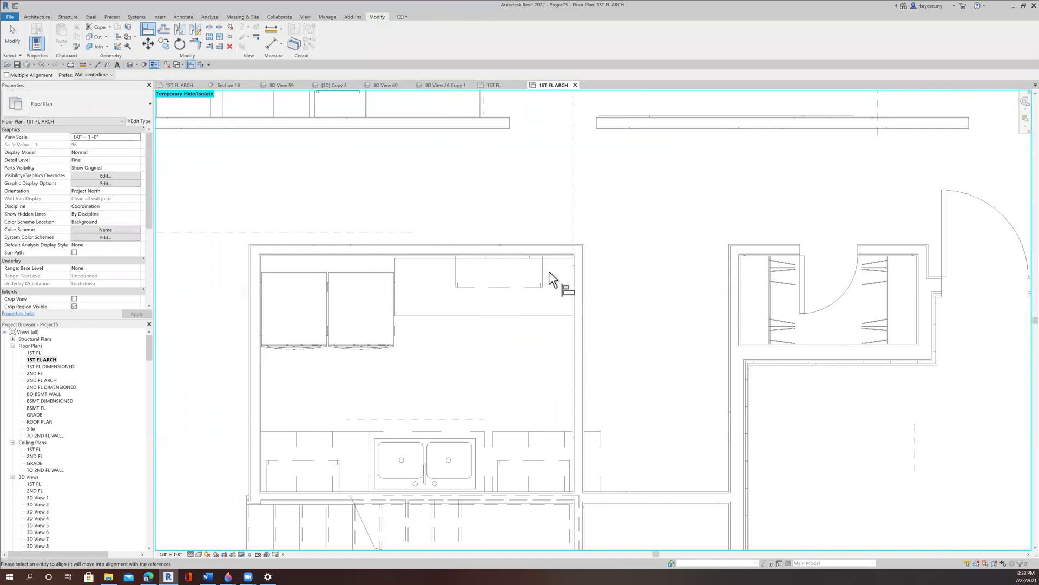
left_click(542, 276)
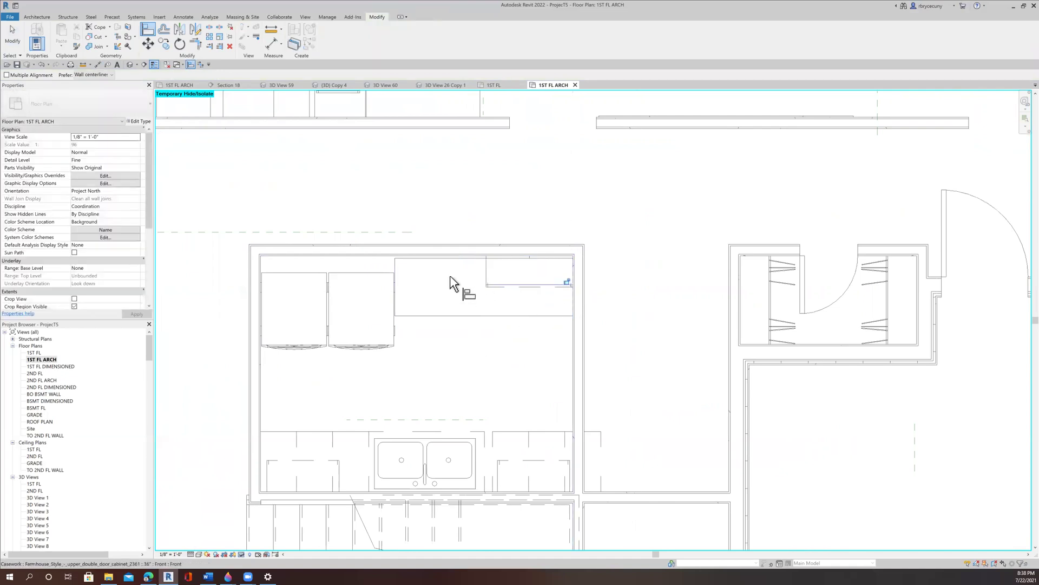
left_click(11, 33)
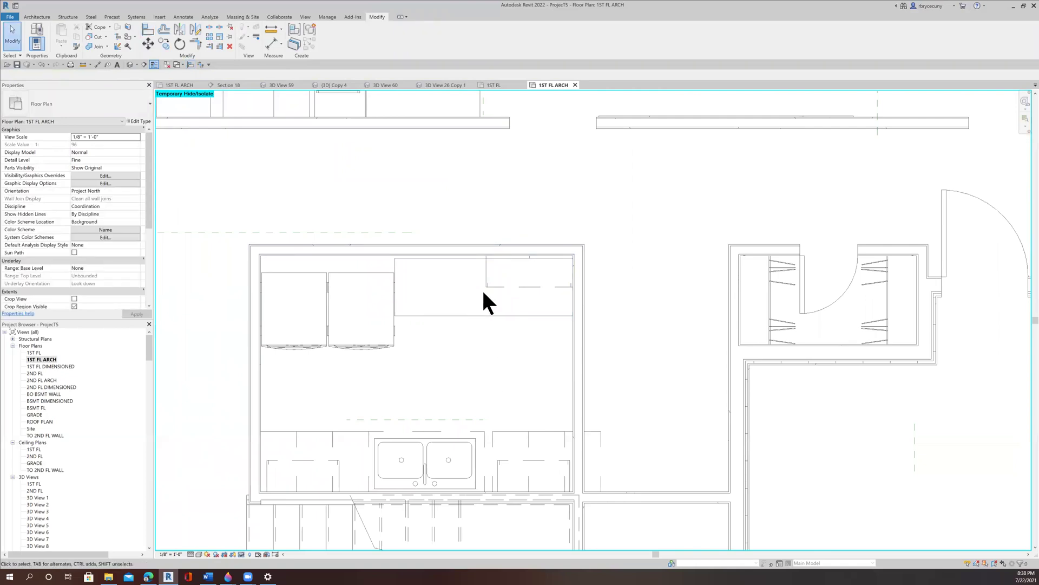
scroll(482, 265, "up", 3)
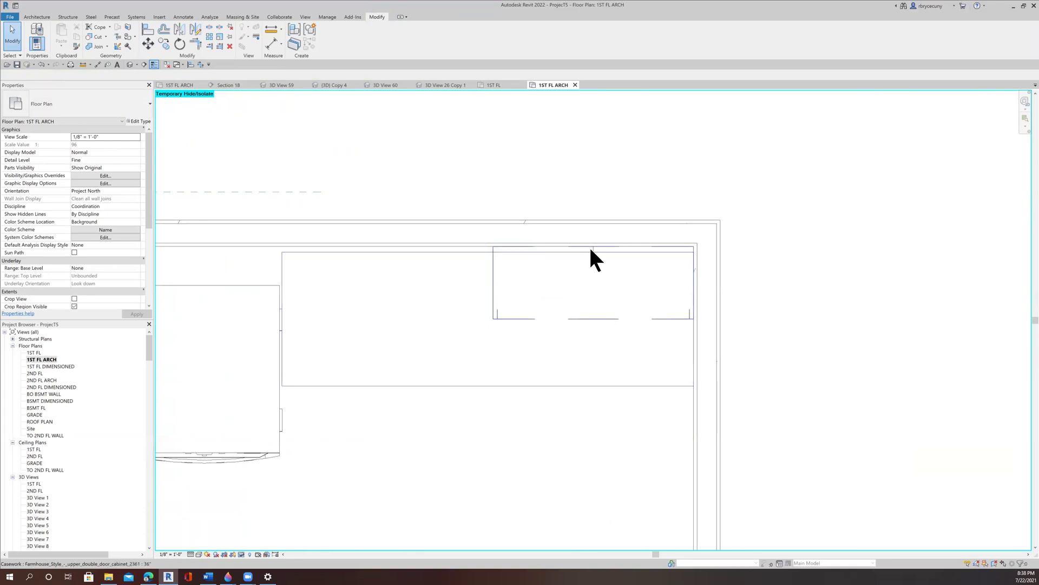
scroll(580, 268, "down", 3)
scroll(565, 290, "down", 5)
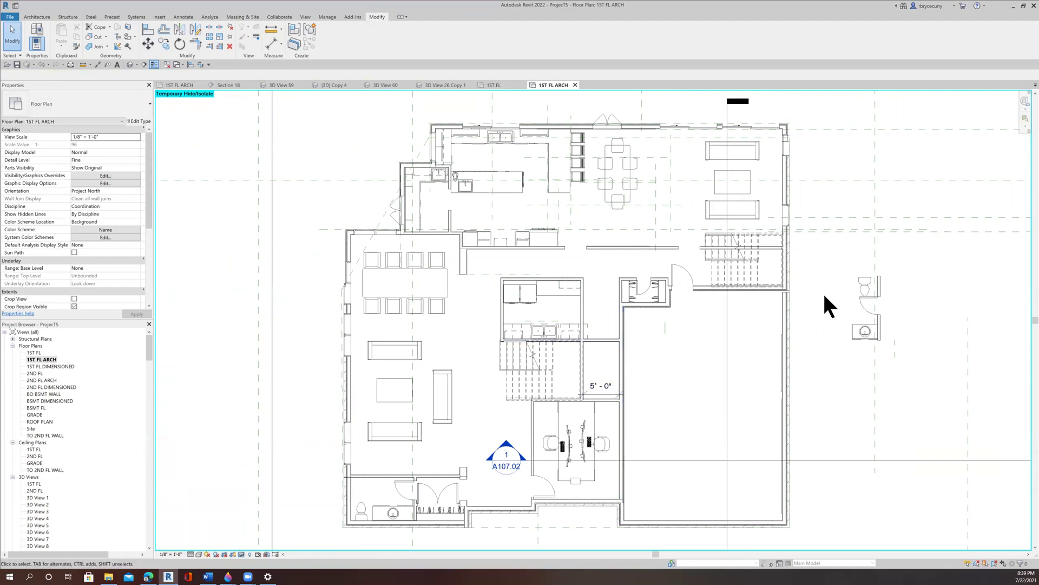
scroll(876, 333, "up", 5)
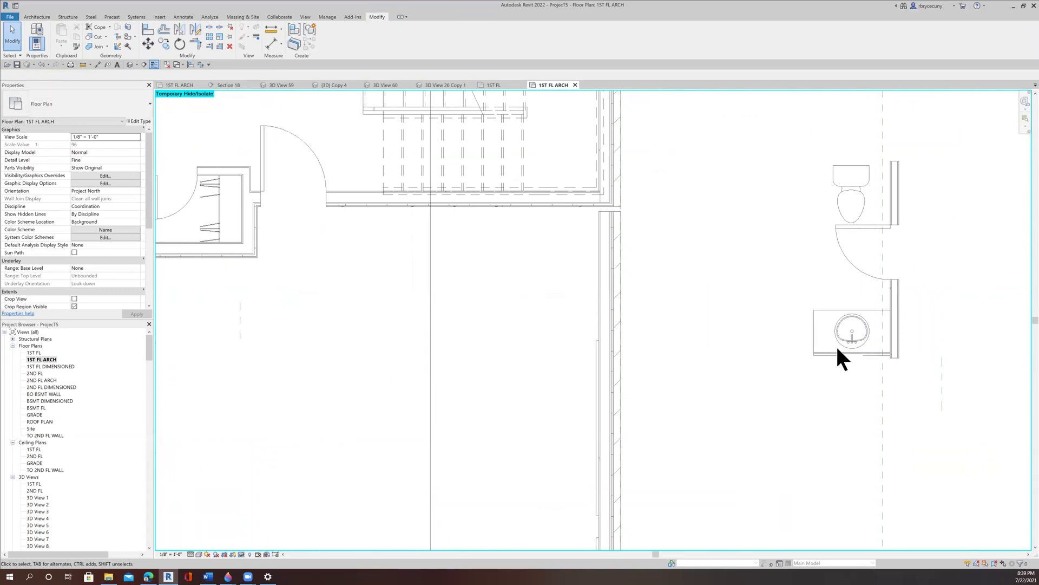
left_click(923, 299)
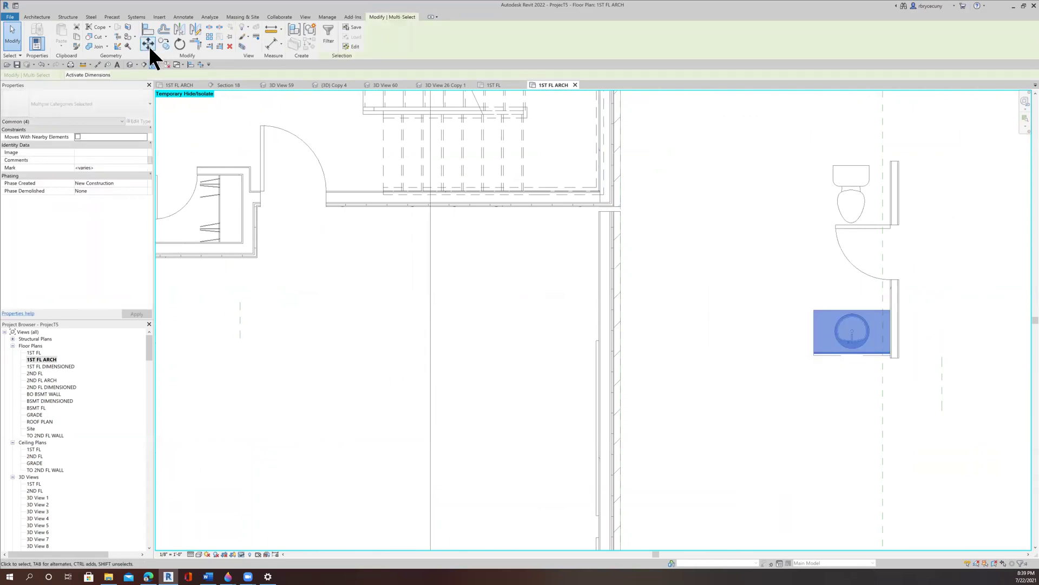
scroll(831, 356, "up", 5)
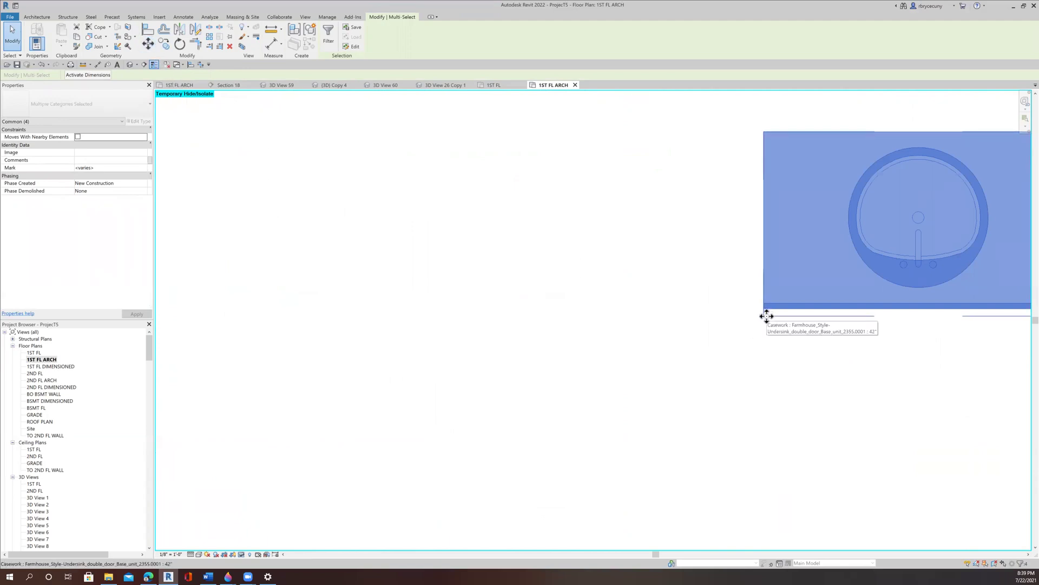
scroll(762, 325, "down", 4)
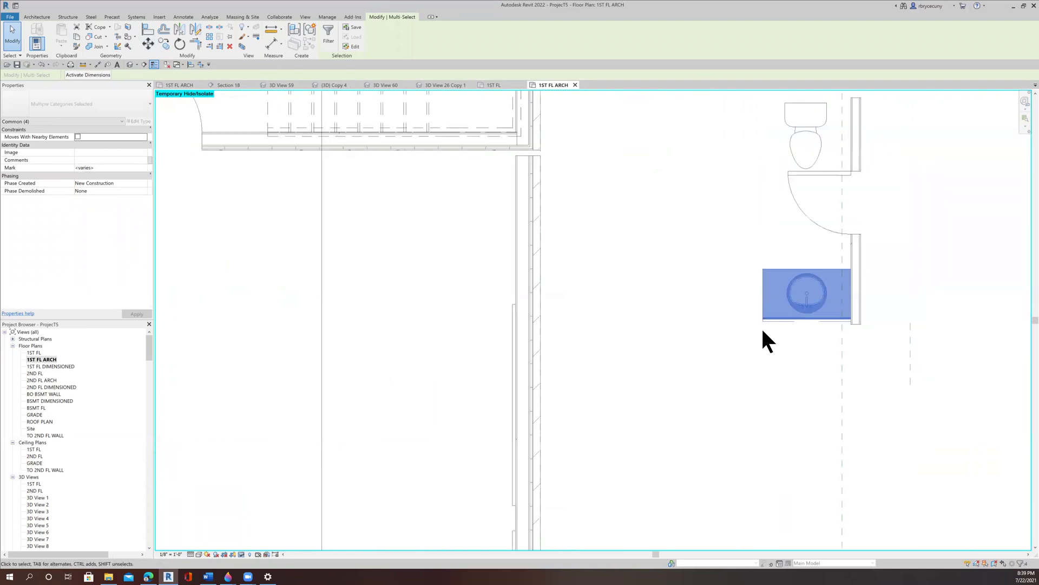
scroll(592, 188, "up", 1)
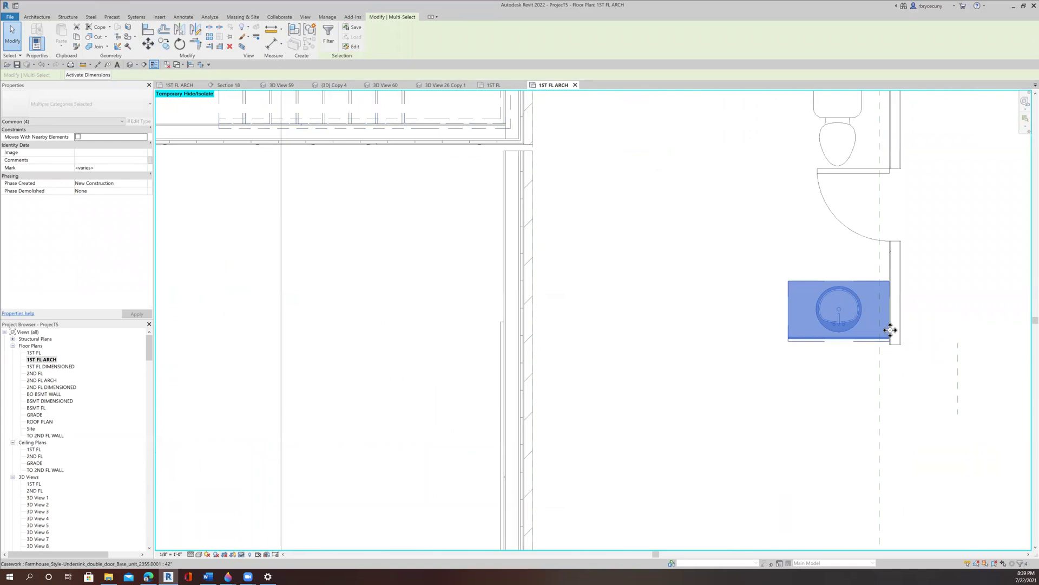
scroll(896, 349, "up", 4)
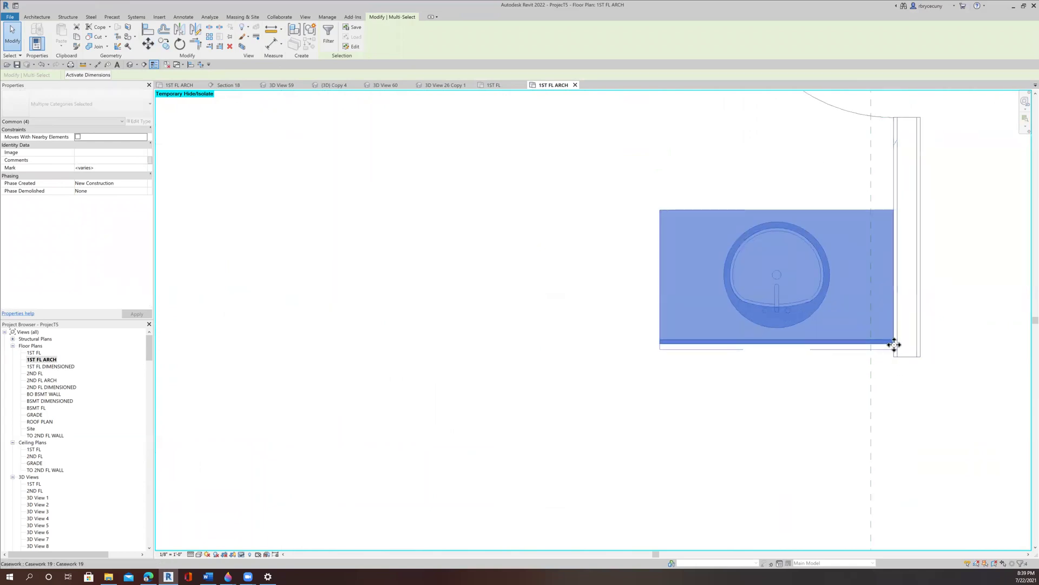
scroll(810, 353, "down", 5)
key("Escape")
key("Escape")
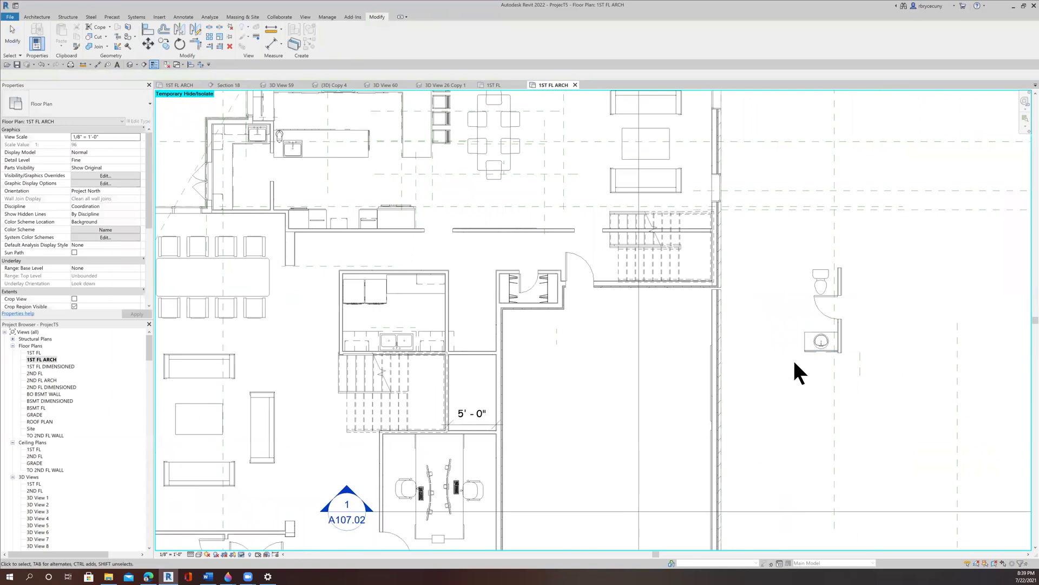
- Move the single-sink vanity from outside the house by its lower-left corner to the left wall of the small room below the laundry room
left_click(841, 329)
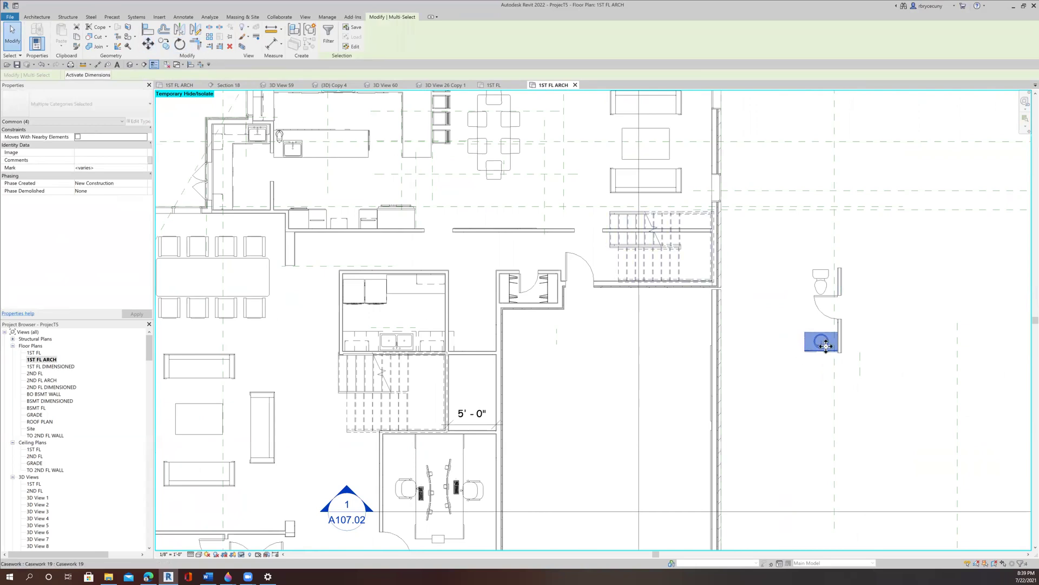
scroll(825, 345, "up", 5)
left_click(148, 44)
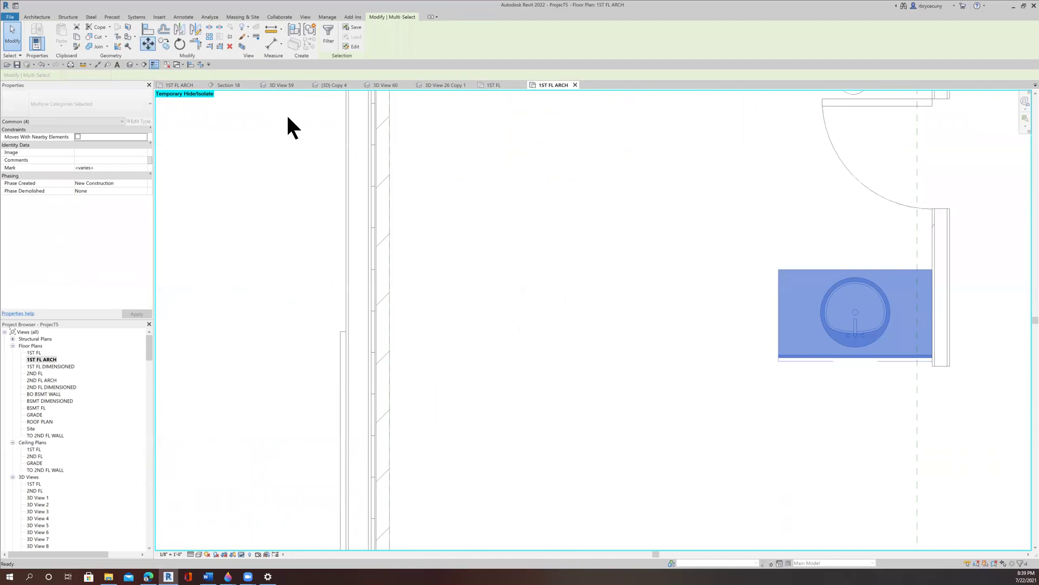
left_click(777, 359)
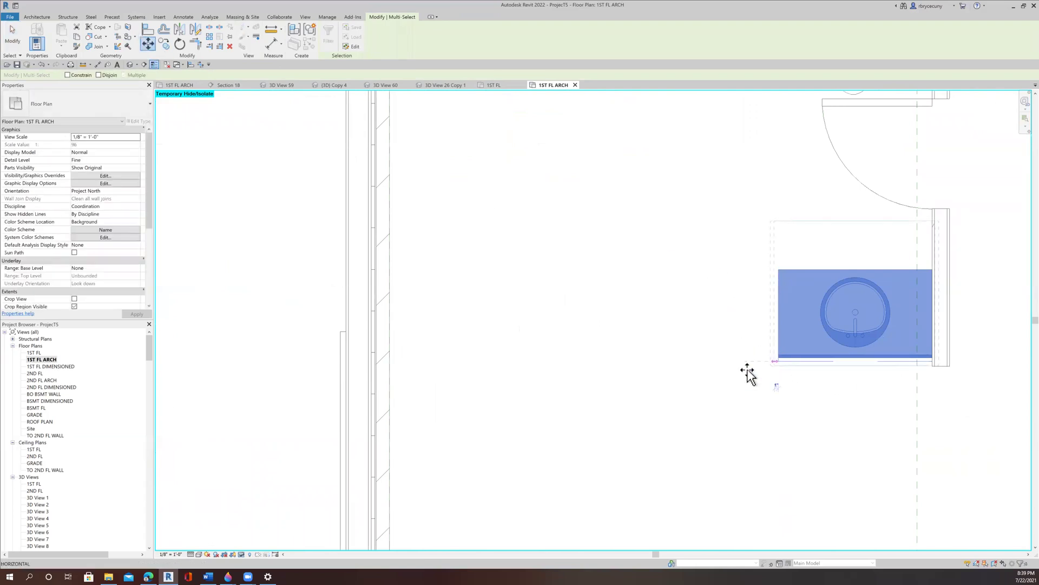
scroll(726, 376, "down", 6)
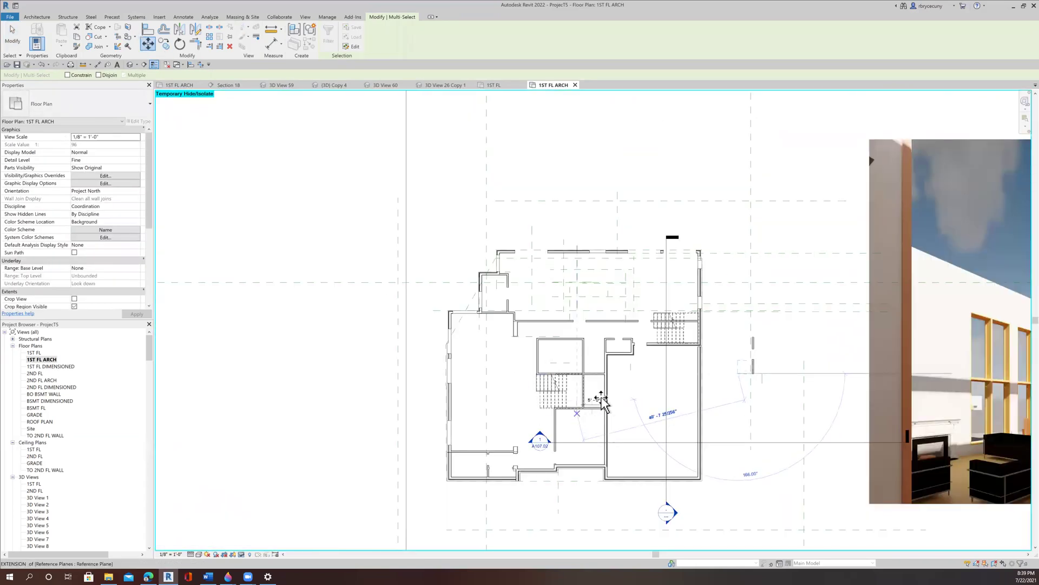
scroll(598, 398, "up", 8)
scroll(598, 392, "down", 4)
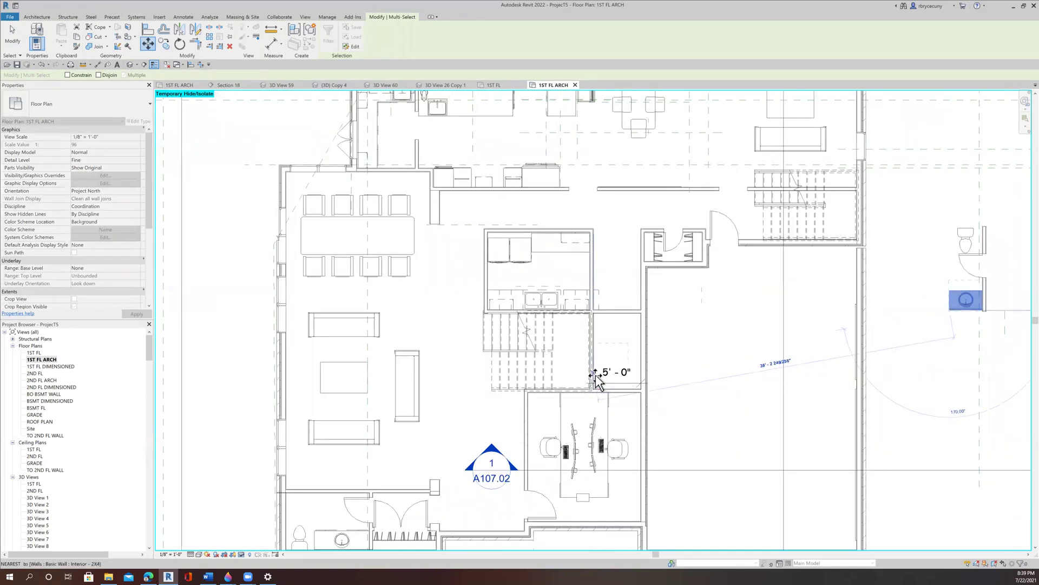
scroll(589, 313, "up", 5)
scroll(581, 315, "up", 3)
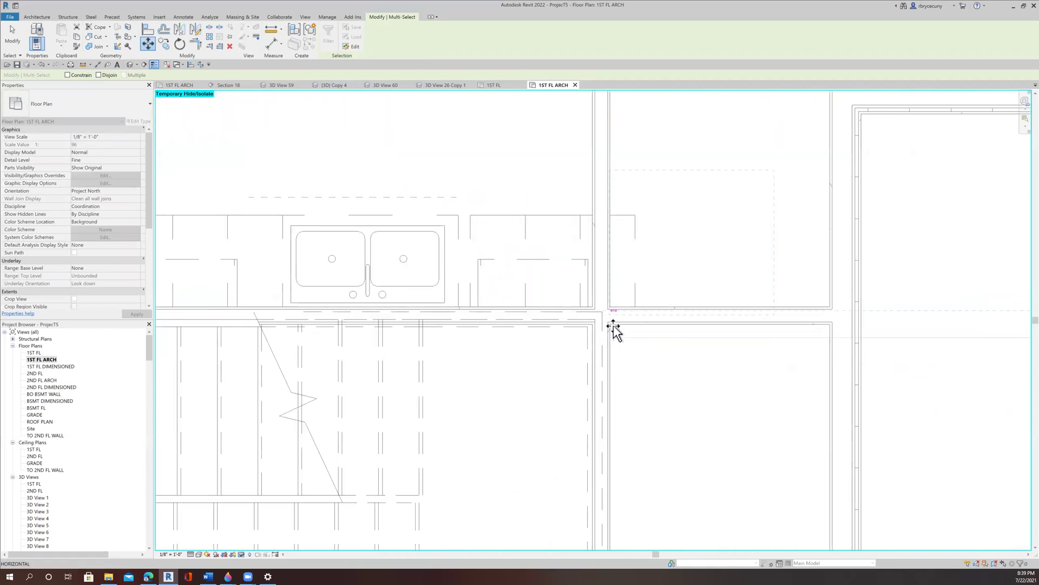
scroll(618, 410, "down", 3)
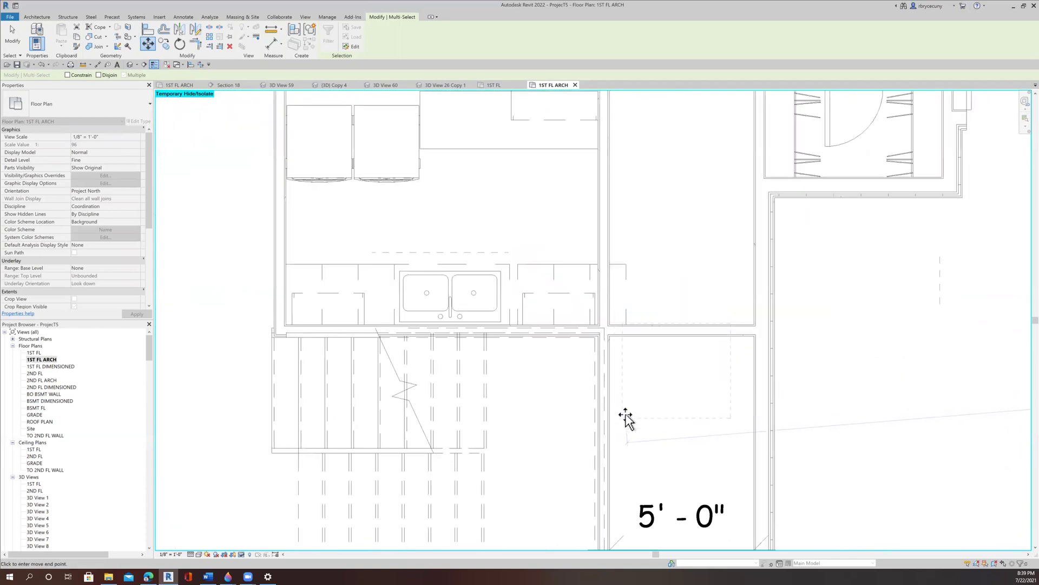
left_click(612, 422)
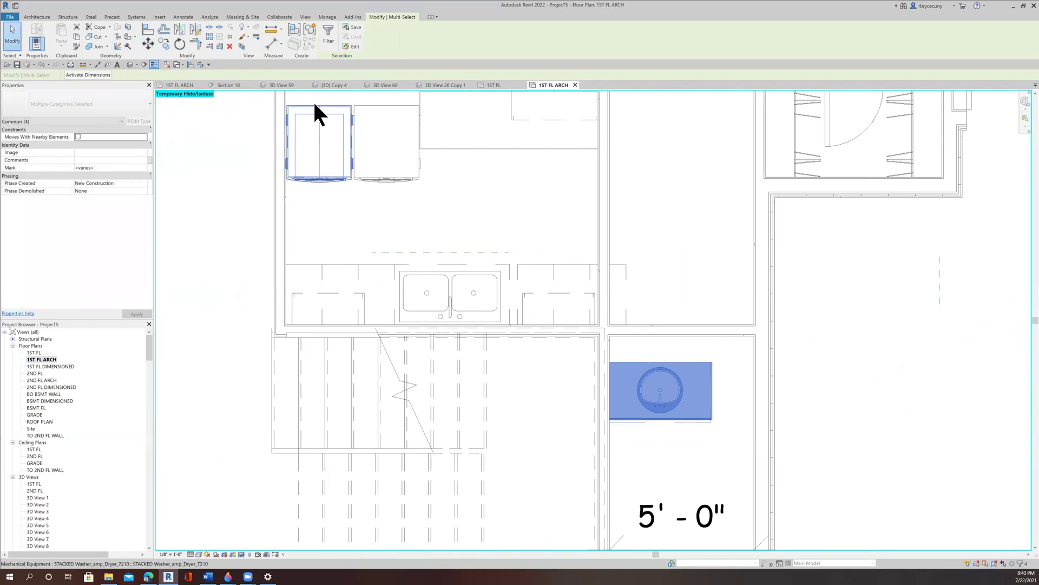
- Rotate the sink vanity 90 degrees clockwise and remove the conflicting dimension reference
left_click(180, 45)
left_click(683, 279)
type("90")
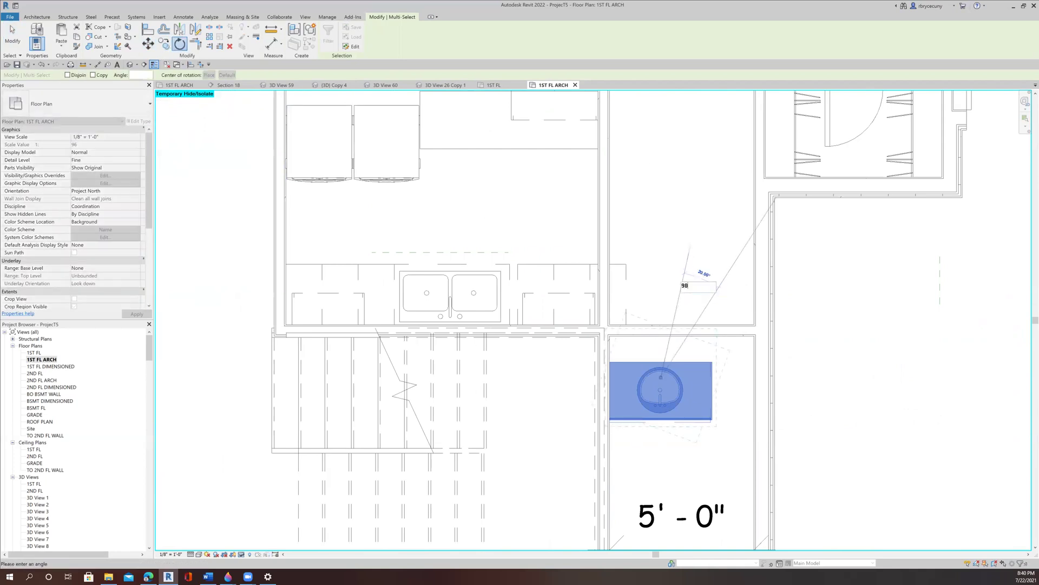
key("Return")
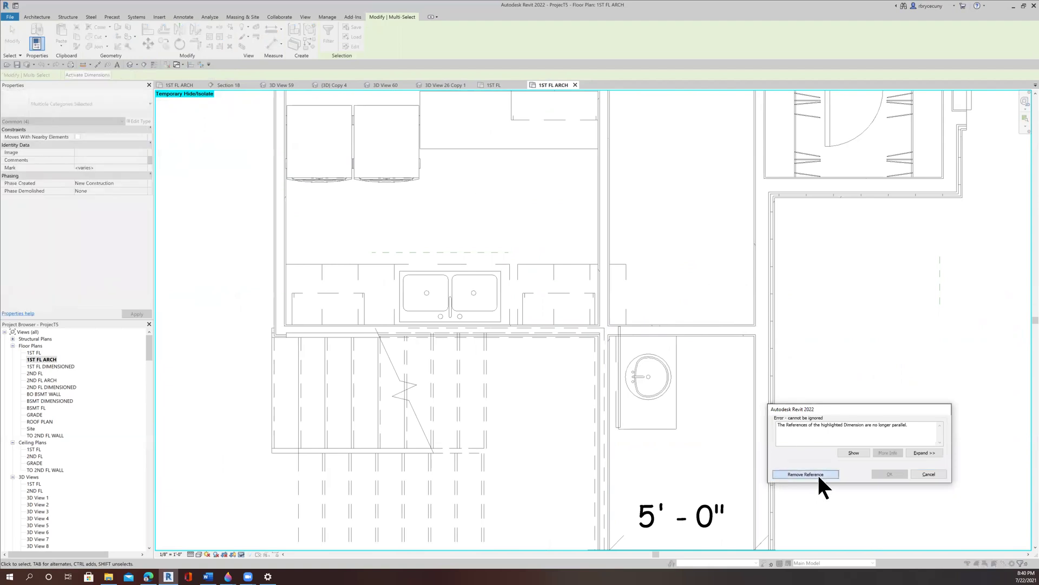
left_click(817, 474)
- Move the rotated sink vanity straight down so its upper end meets the inner face of the small room's upper wall
scroll(669, 368, "up", 2)
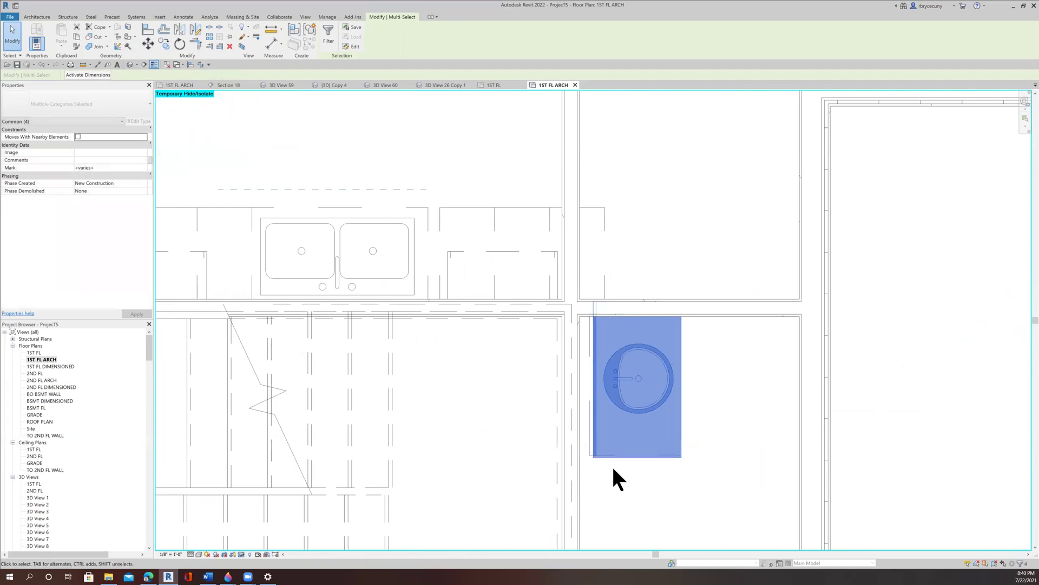
scroll(601, 445, "up", 2)
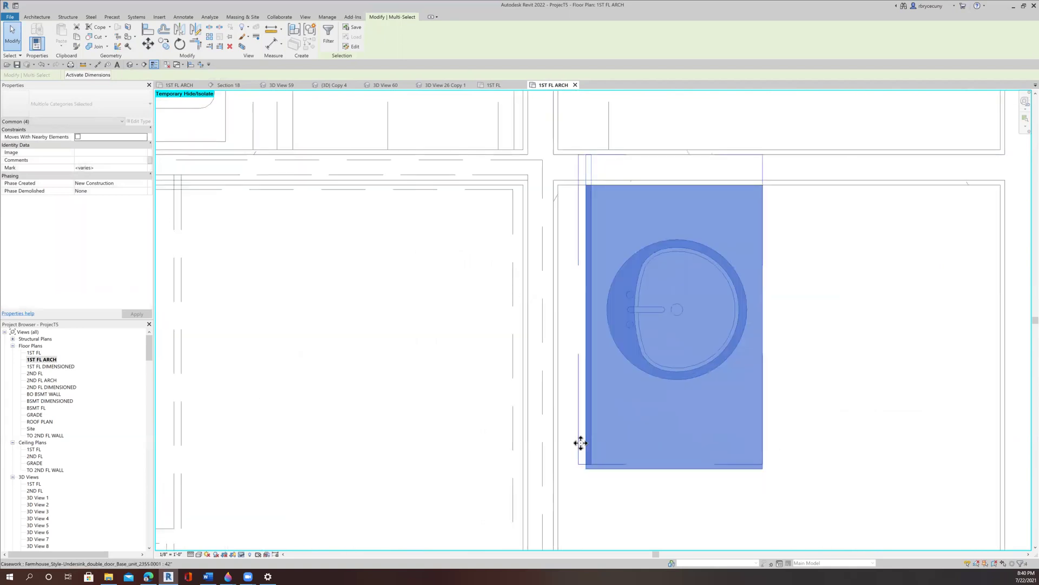
key("Escape")
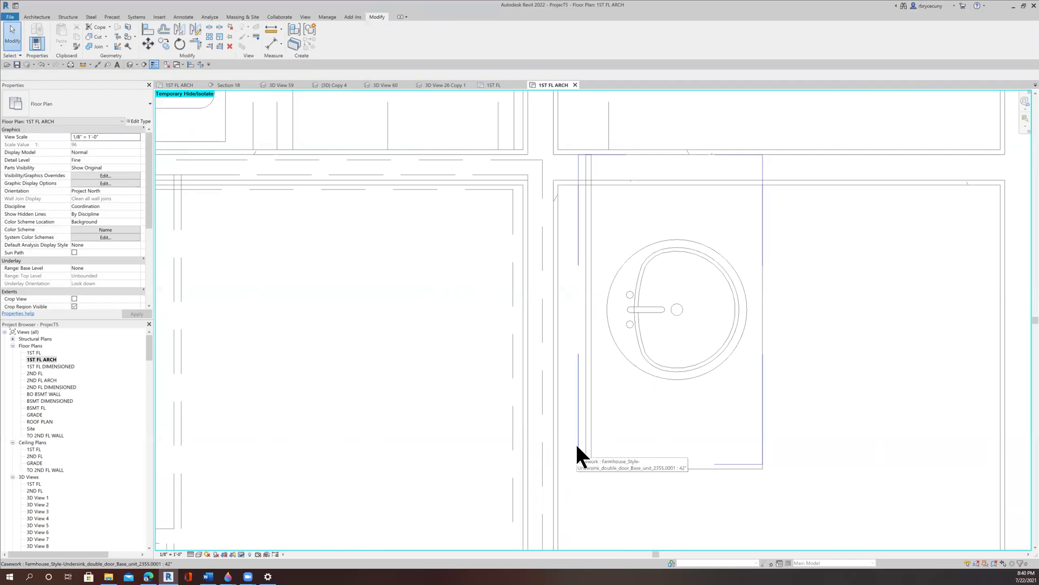
scroll(578, 454, "down", 2)
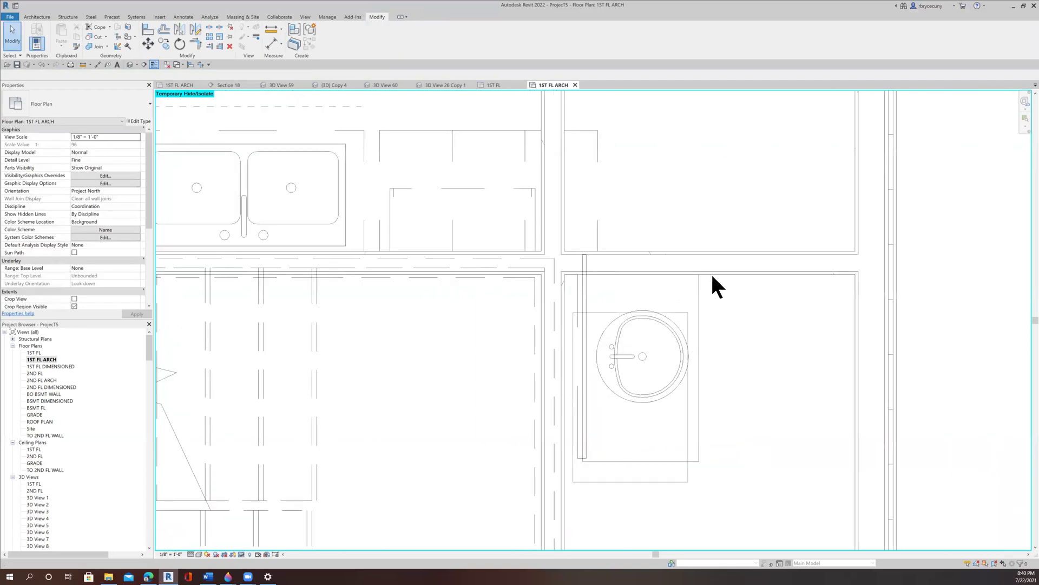
left_click(737, 236)
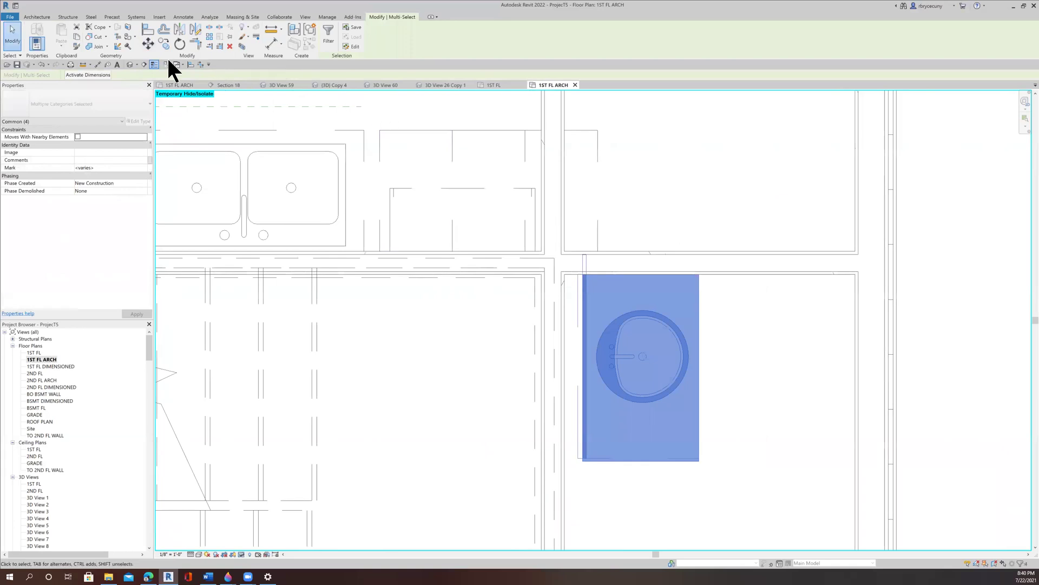
left_click(145, 41)
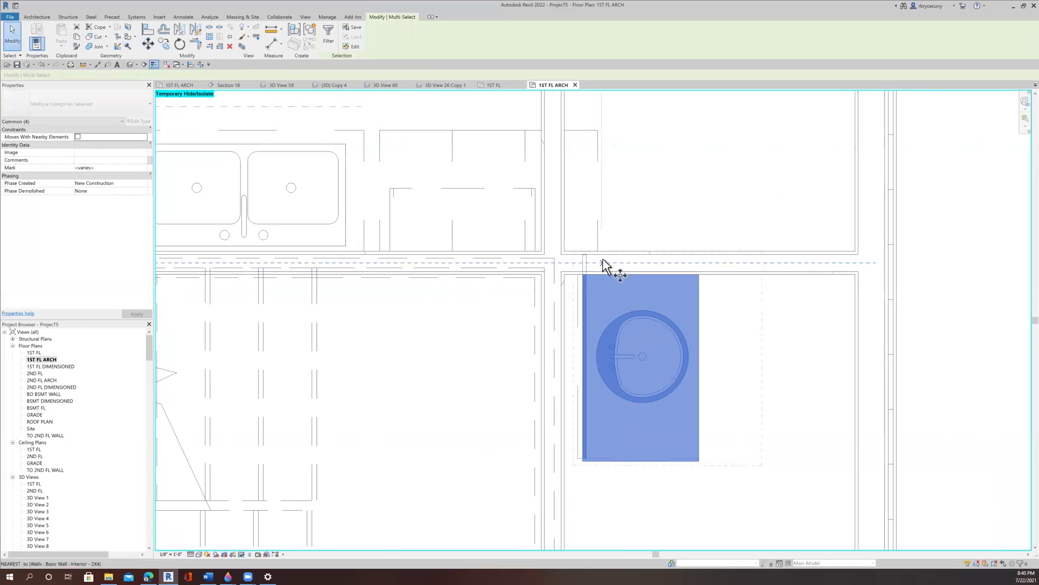
left_click(603, 255)
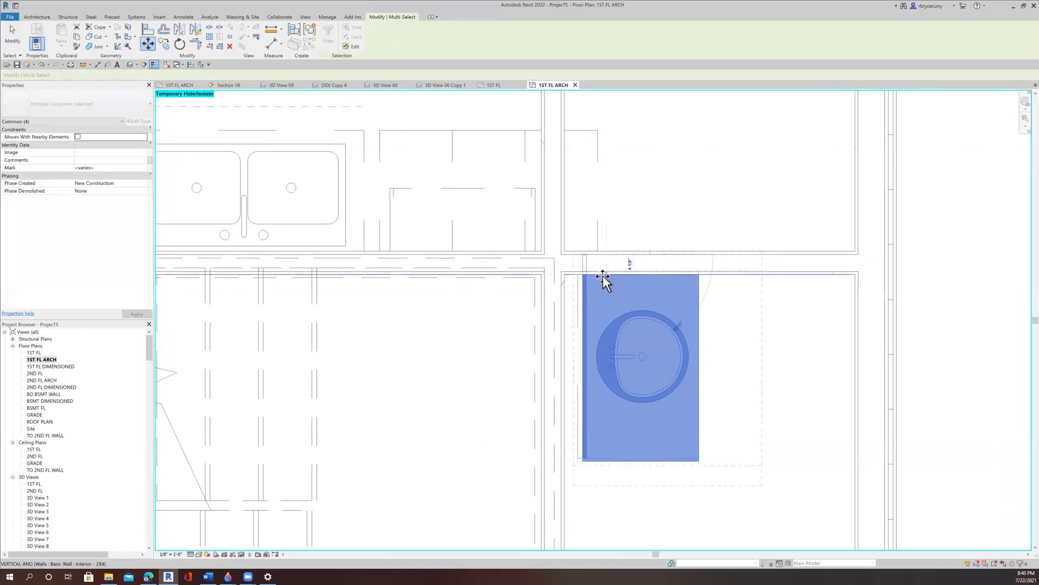
left_click(601, 275)
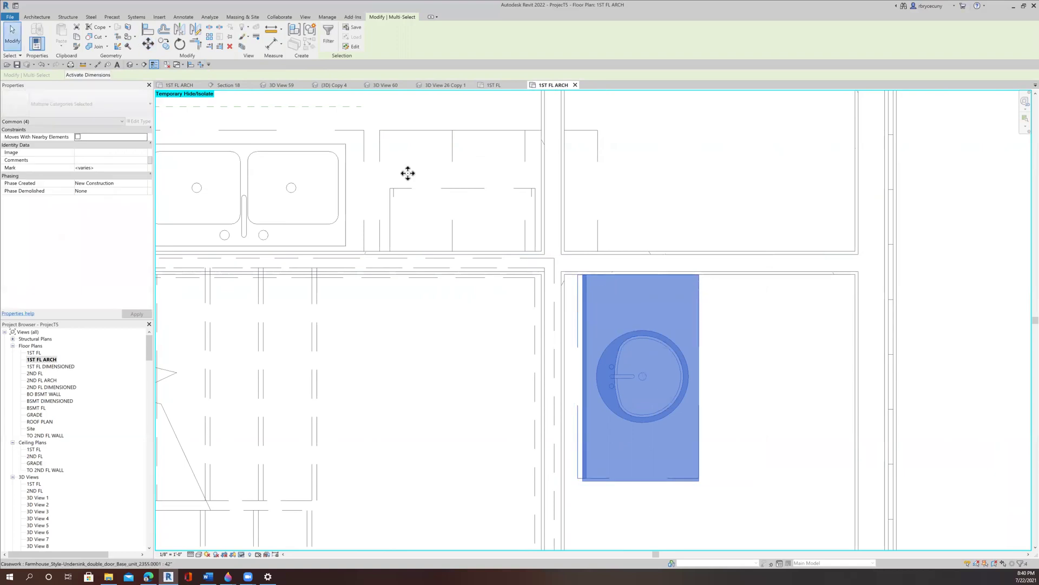
- Move the sink vanity horizontally so its left side meets the inner face of the small room's left wall
left_click(149, 41)
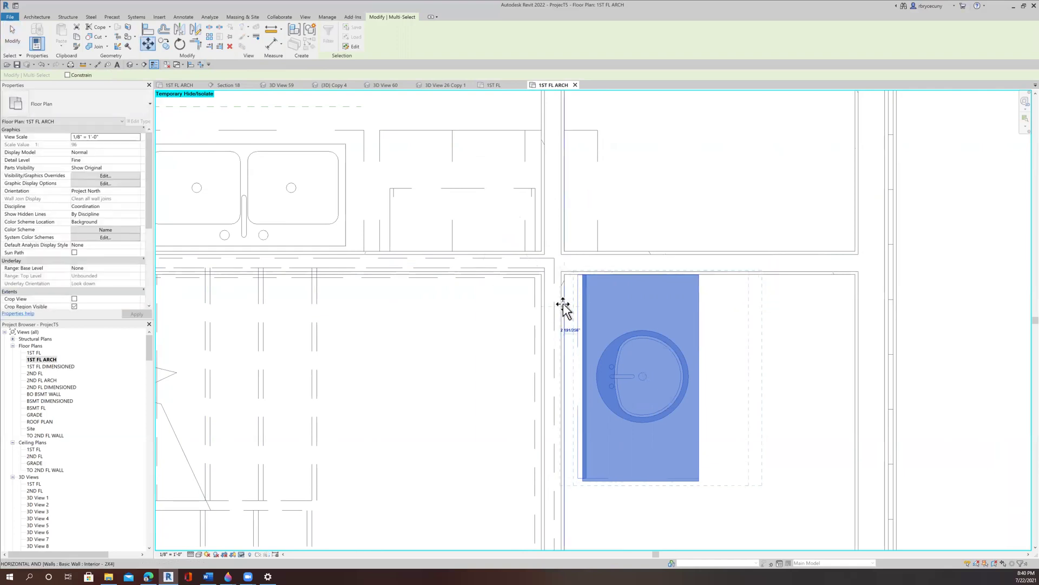
left_click(563, 304)
scroll(563, 304, "down", 3)
scroll(565, 303, "down", 2)
scroll(568, 314, "down", 3)
left_click(850, 314)
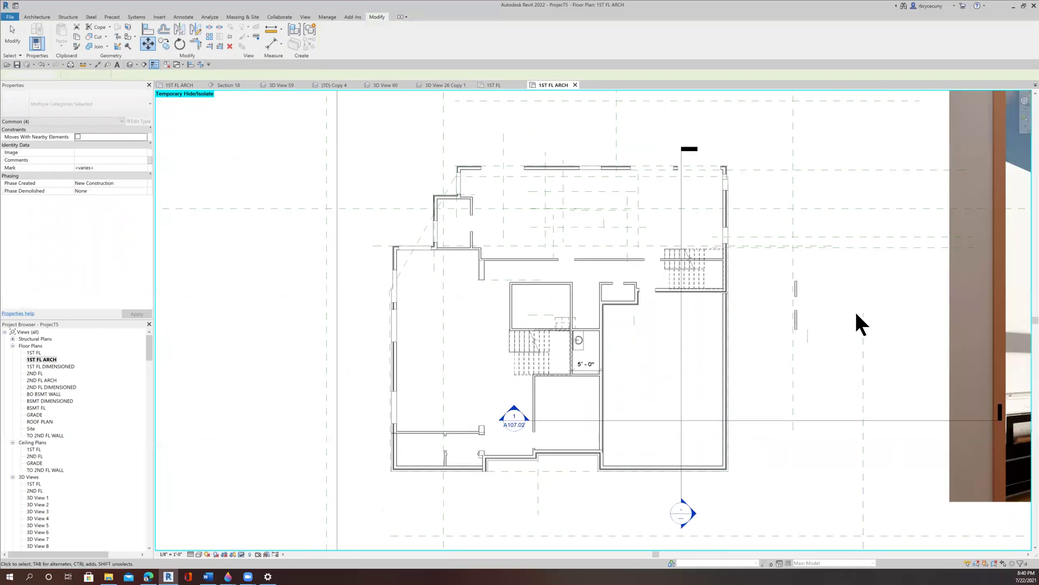
- Create a similar Toilet-Domestic-3D from the toilet outside the house and place it facing the vanity against the small room's lower wall
scroll(845, 305, "up", 4)
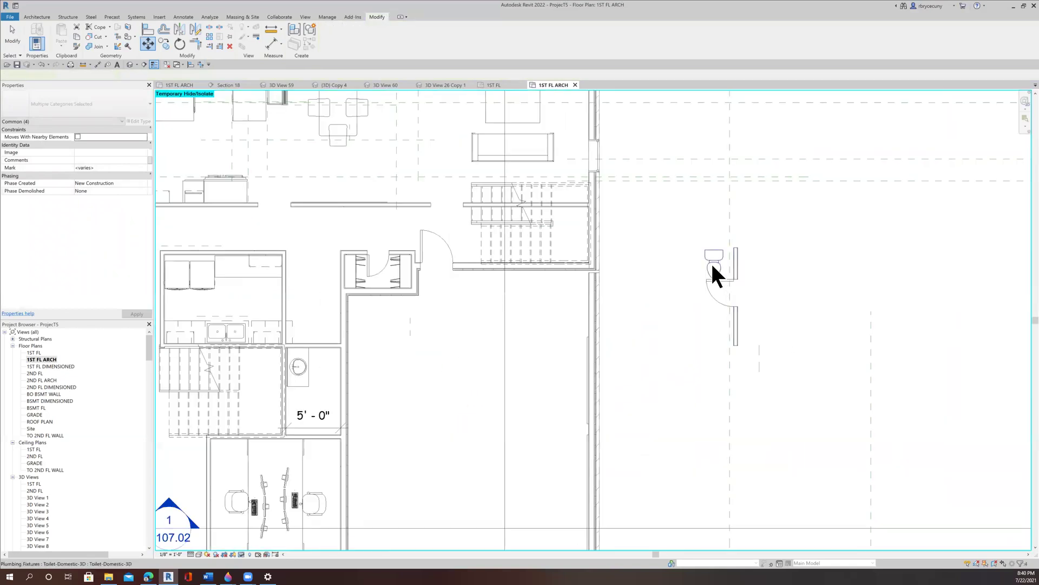
right_click(711, 265)
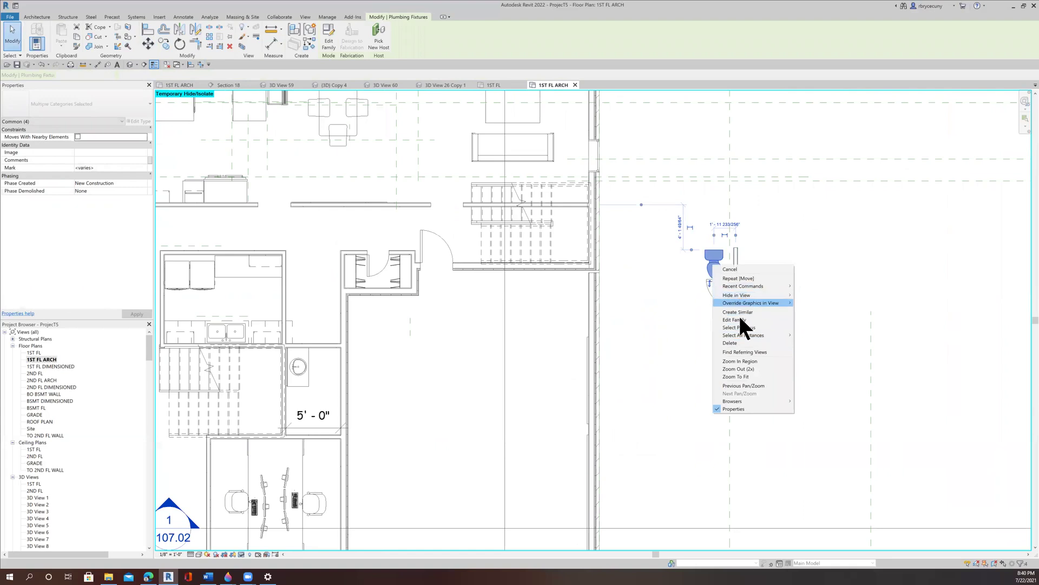
left_click(738, 312)
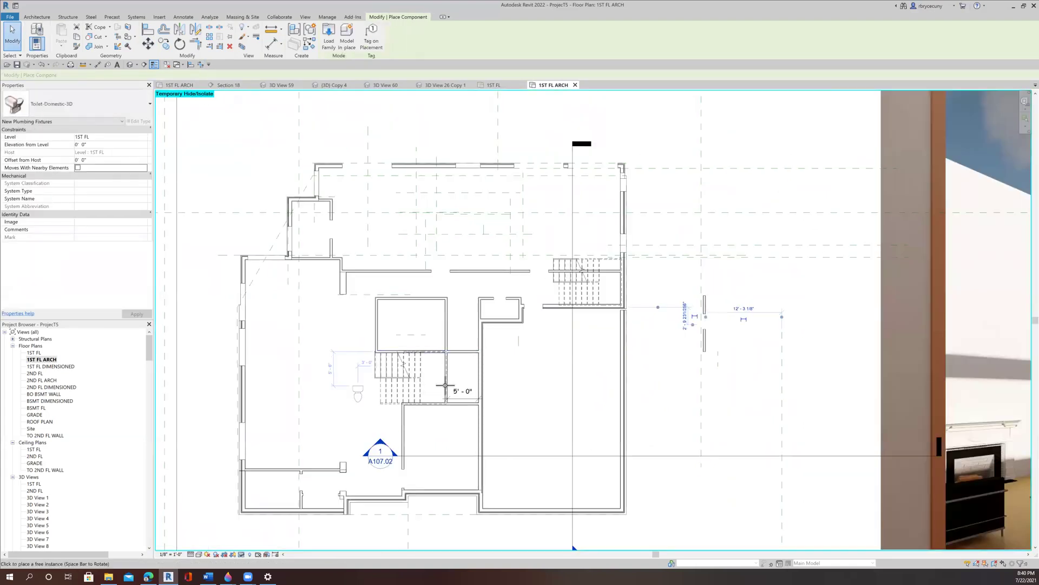
scroll(460, 383, "up", 3)
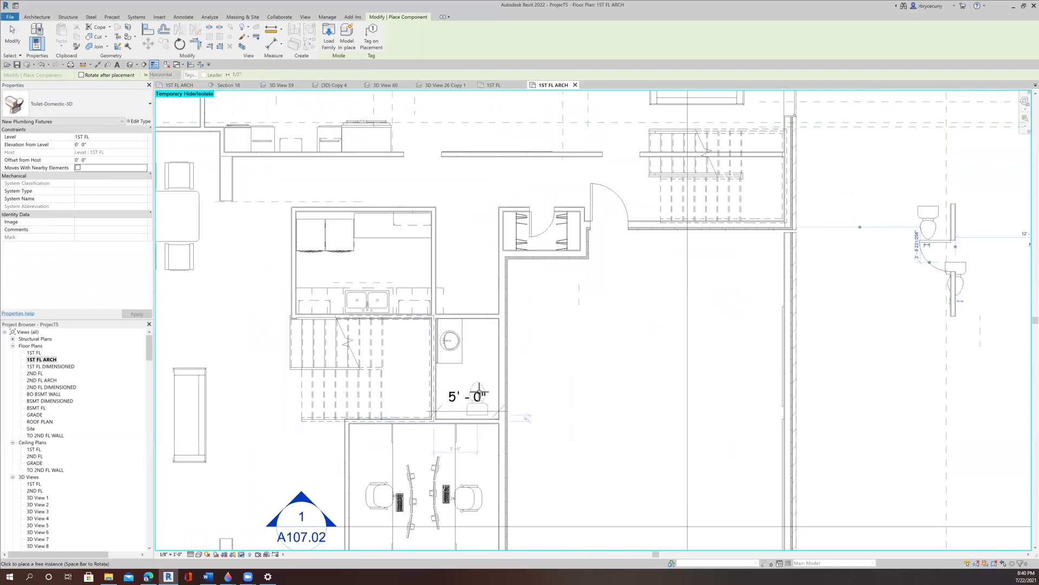
left_click(479, 395)
key("Escape")
key("Escape")
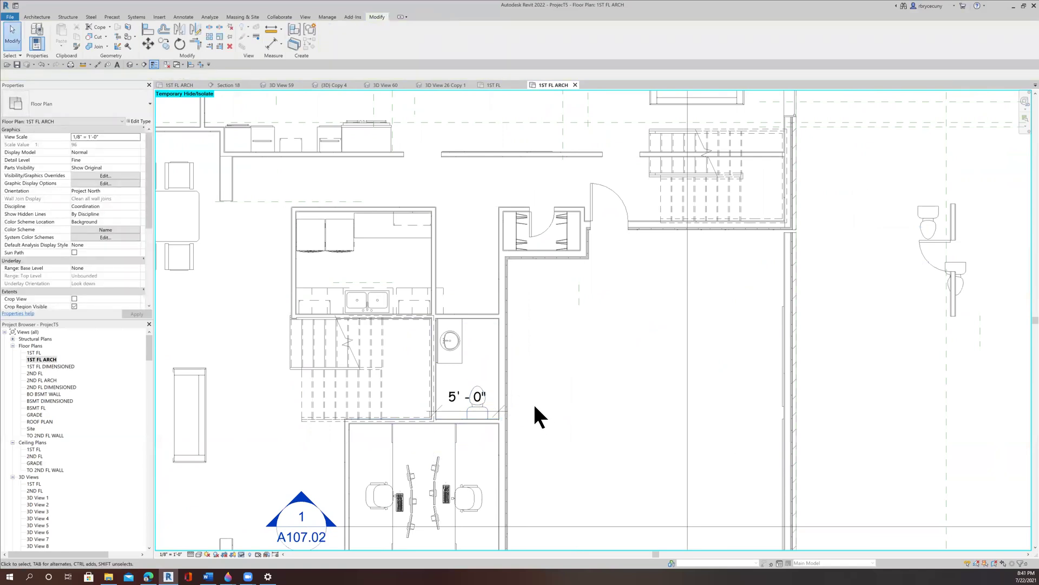
scroll(537, 423, "down", 3)
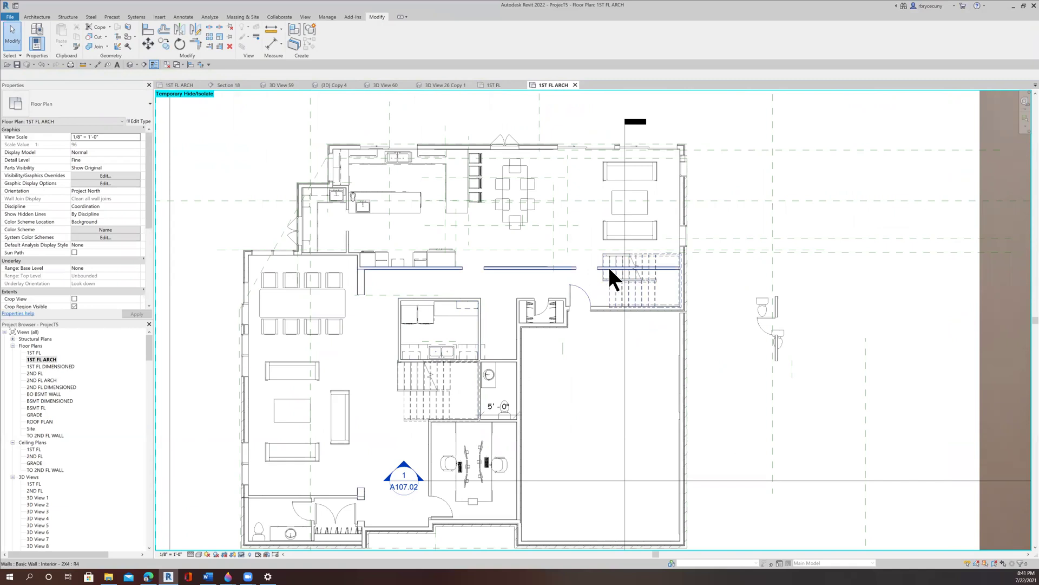
scroll(608, 265, "up", 4)
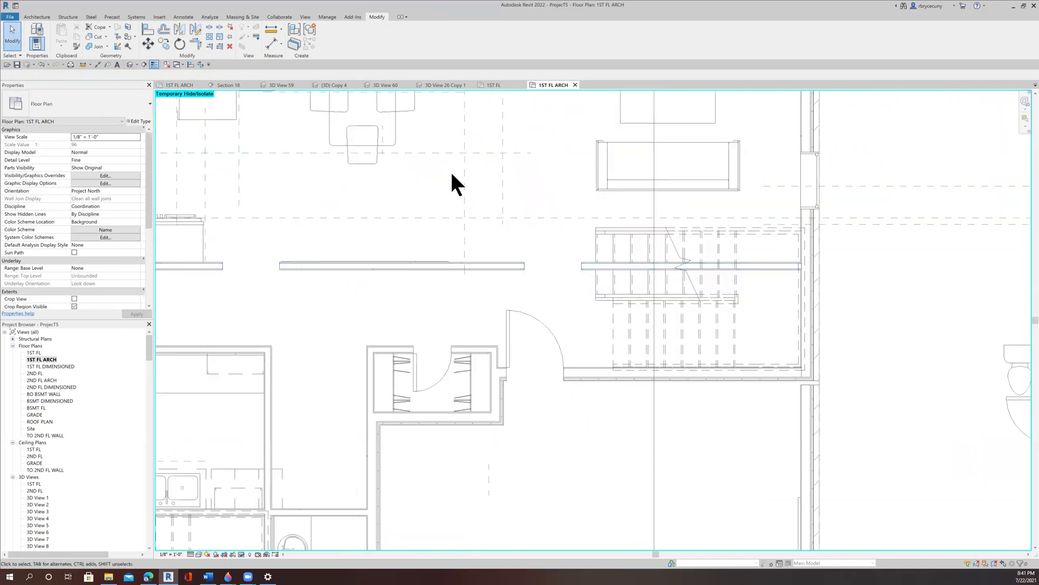
- Create a similar Interior 2X4 wall along the upper edge of the right-hand staircase, about 16'-6" long, running left from the exterior wall
right_click(500, 263)
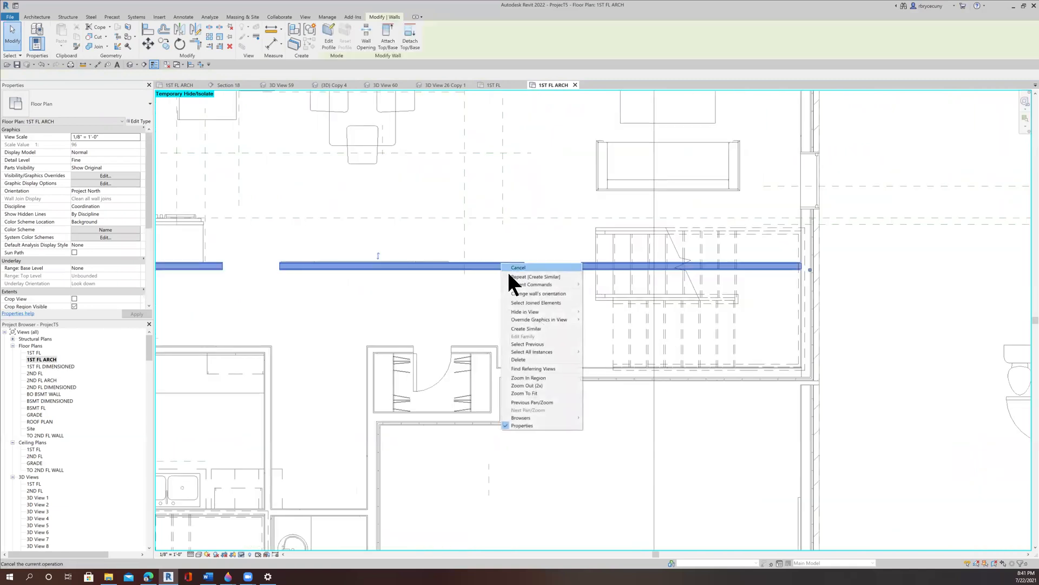
left_click(528, 329)
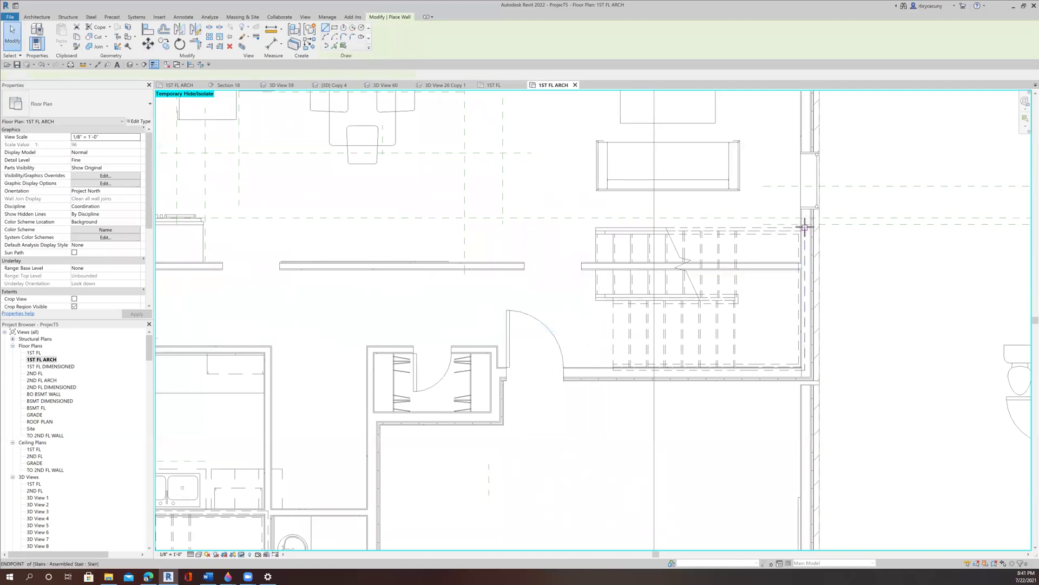
scroll(804, 228, "up", 3)
scroll(804, 228, "up", 2)
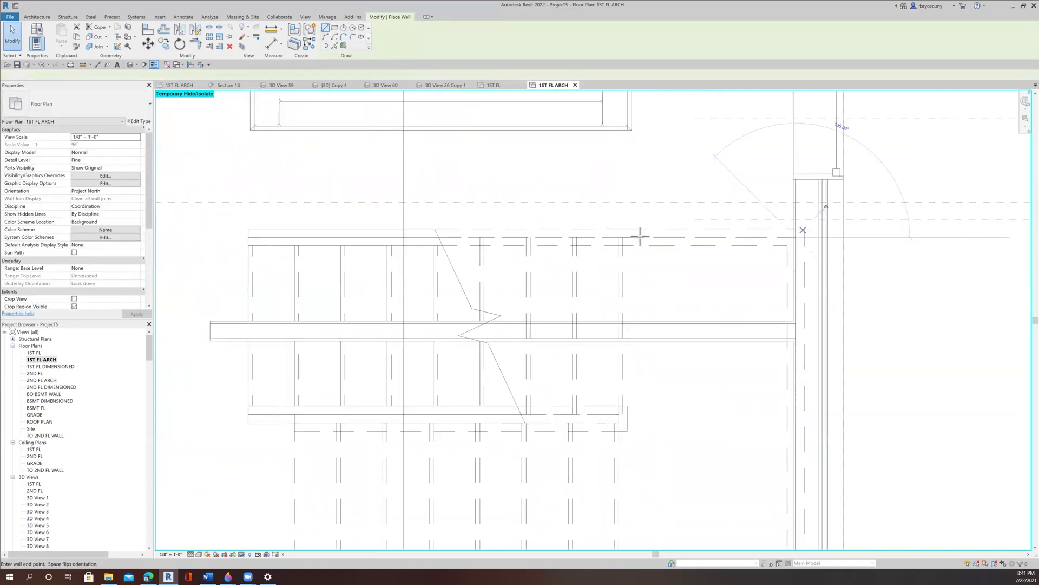
scroll(640, 235, "down", 2)
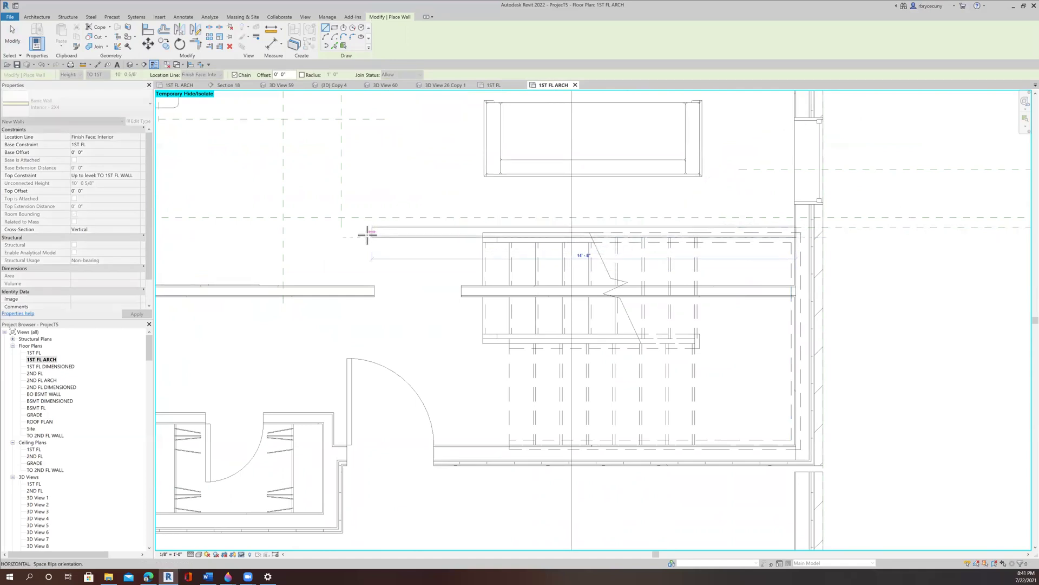
left_click(330, 233)
key("Escape")
key("Escape")
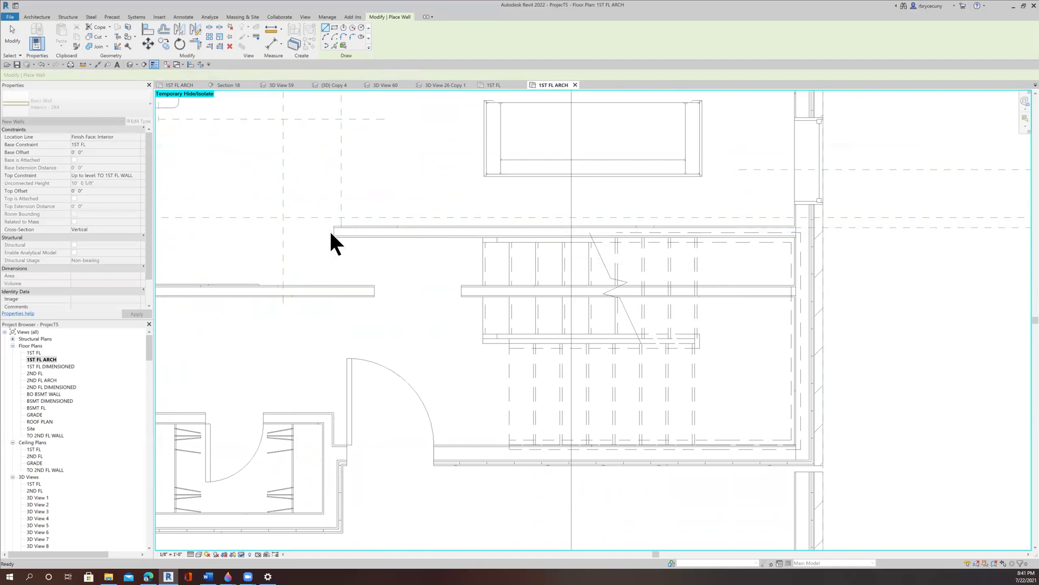
key("Escape")
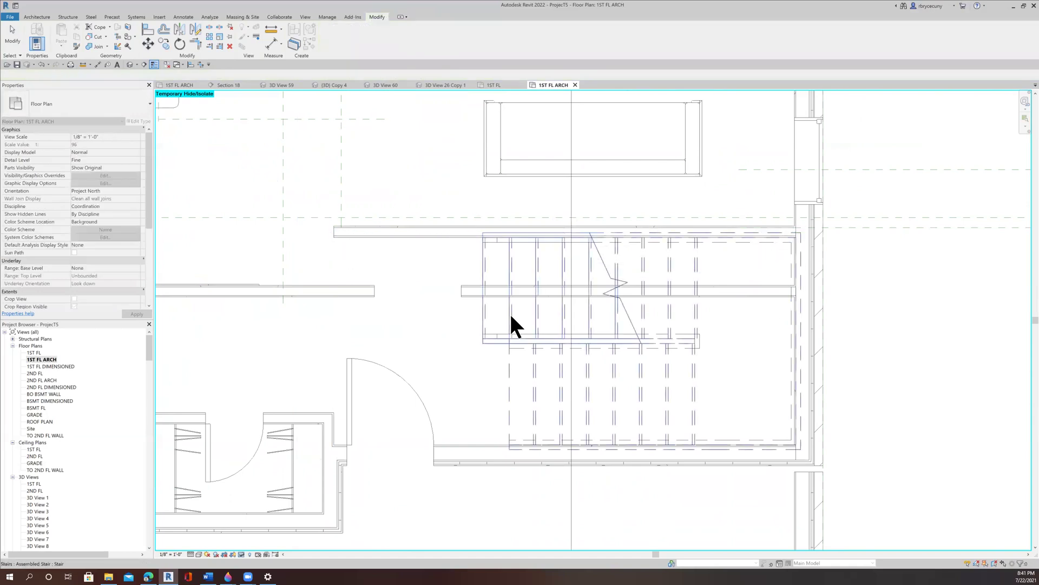
- Shorten the wall crossing the right-hand staircase so it ends left of the stairs near the closet door, resolving the join errors
left_click(801, 292)
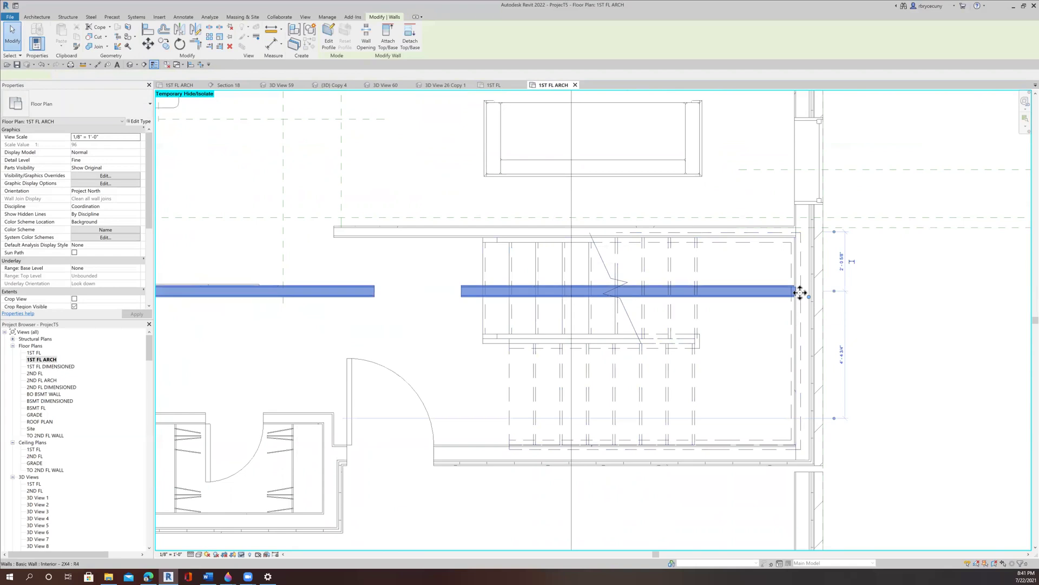
left_click_drag(807, 296, 357, 298)
left_click(814, 473)
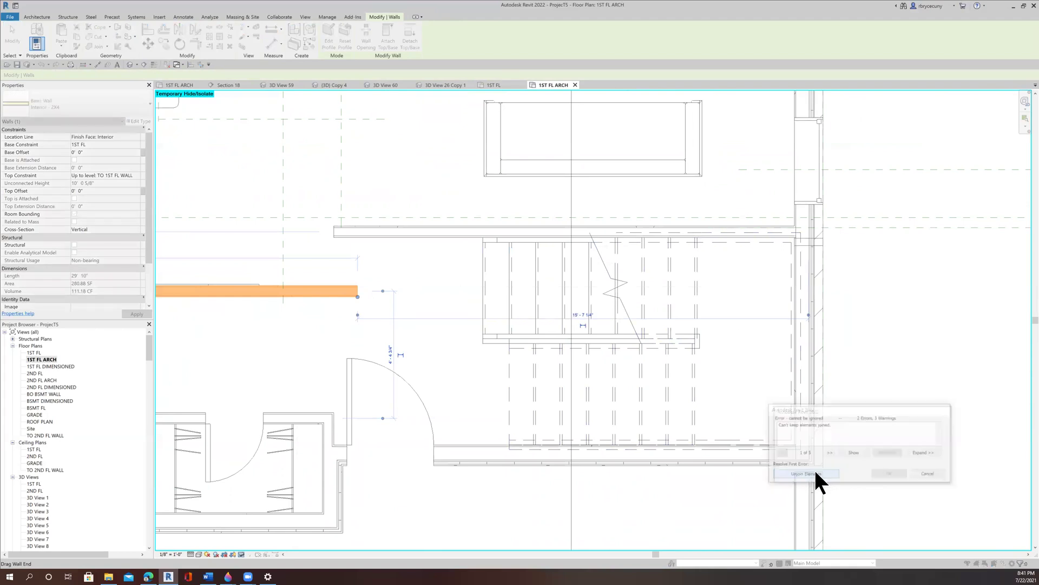
left_click(815, 473)
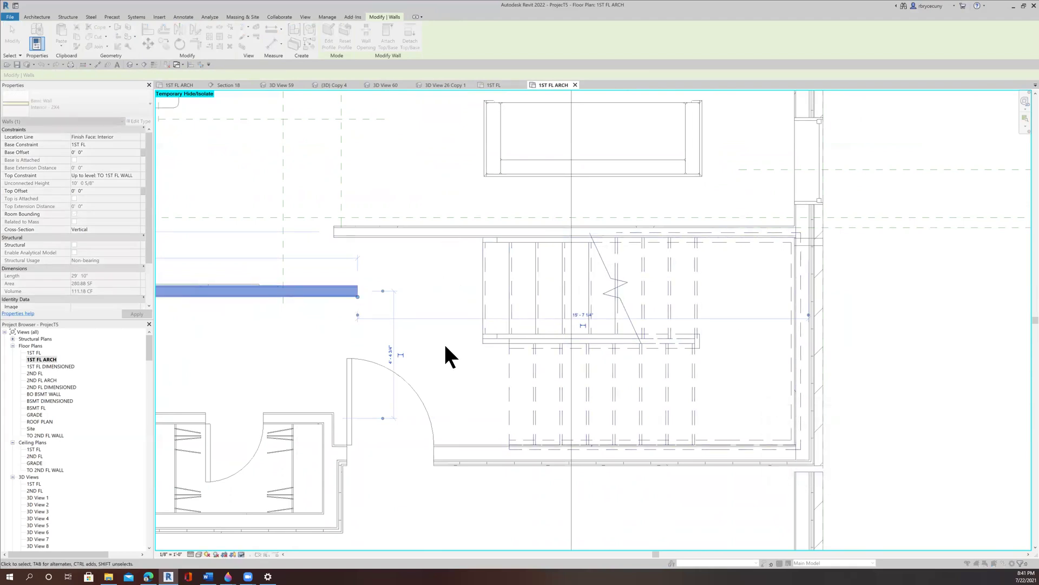
- Extend the closet's short right wall upward and trim it into a corner with the wall above the staircase
left_click(429, 234)
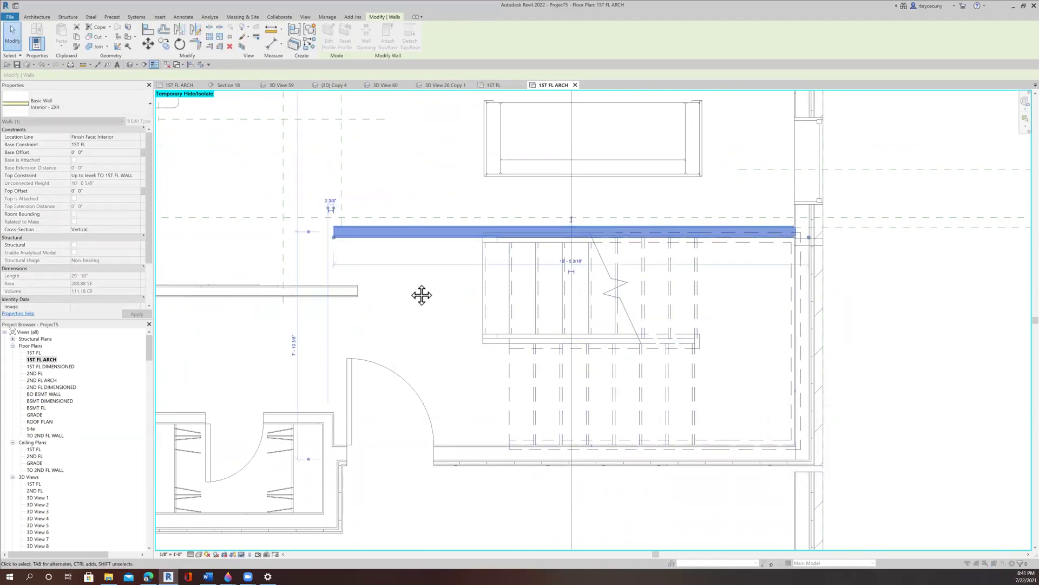
middle_click_drag(421, 295, 448, 279)
scroll(402, 381, "down", 2)
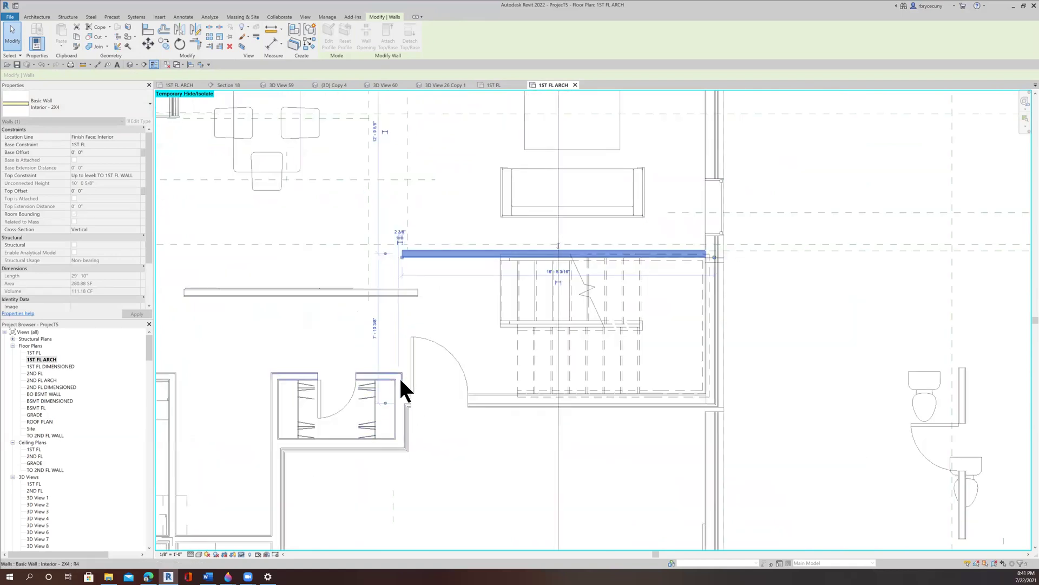
left_click(399, 376)
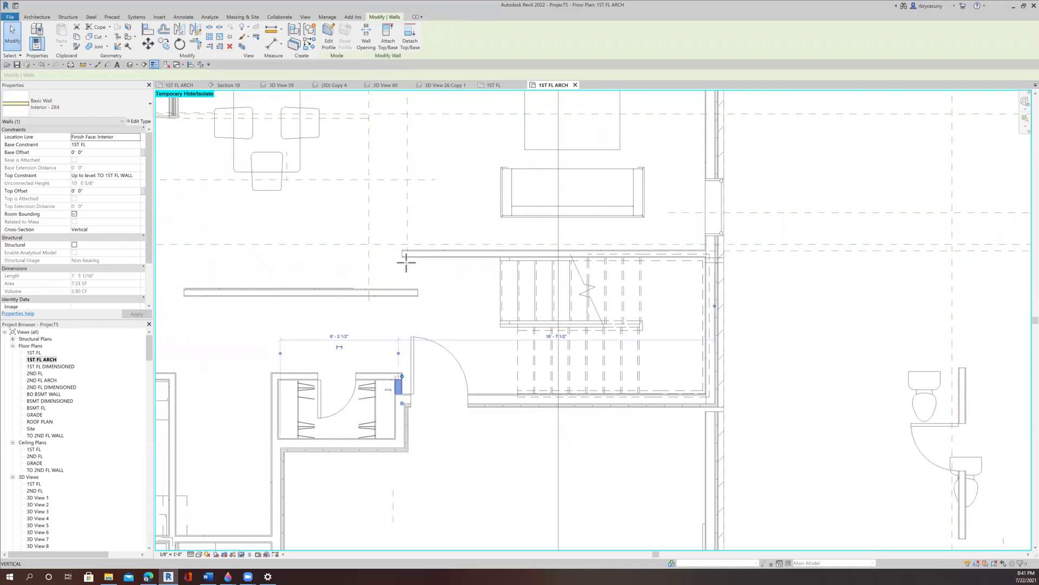
left_click_drag(406, 262, 406, 262)
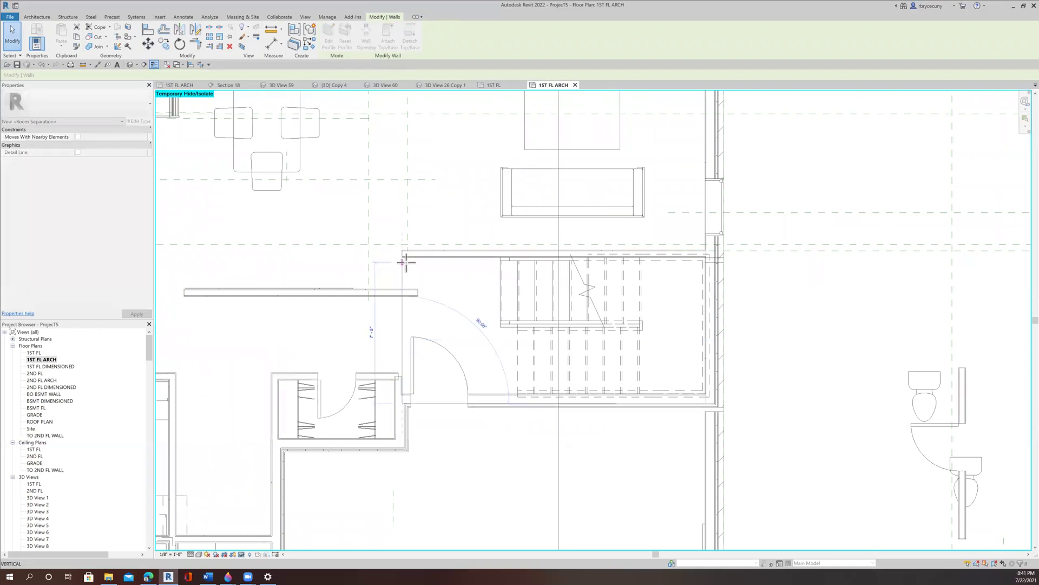
left_click(194, 43)
left_click(402, 279)
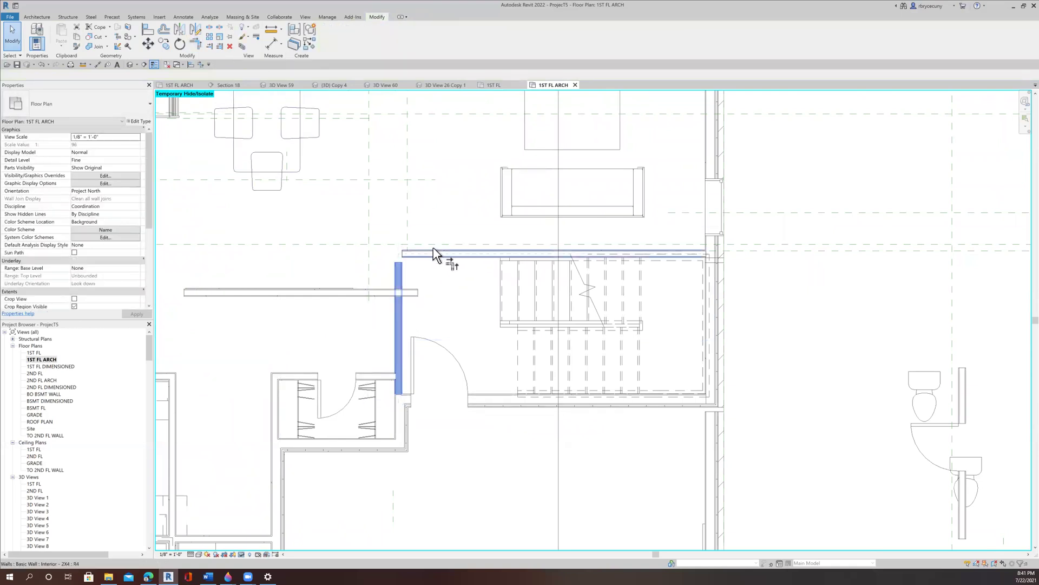
left_click(433, 257)
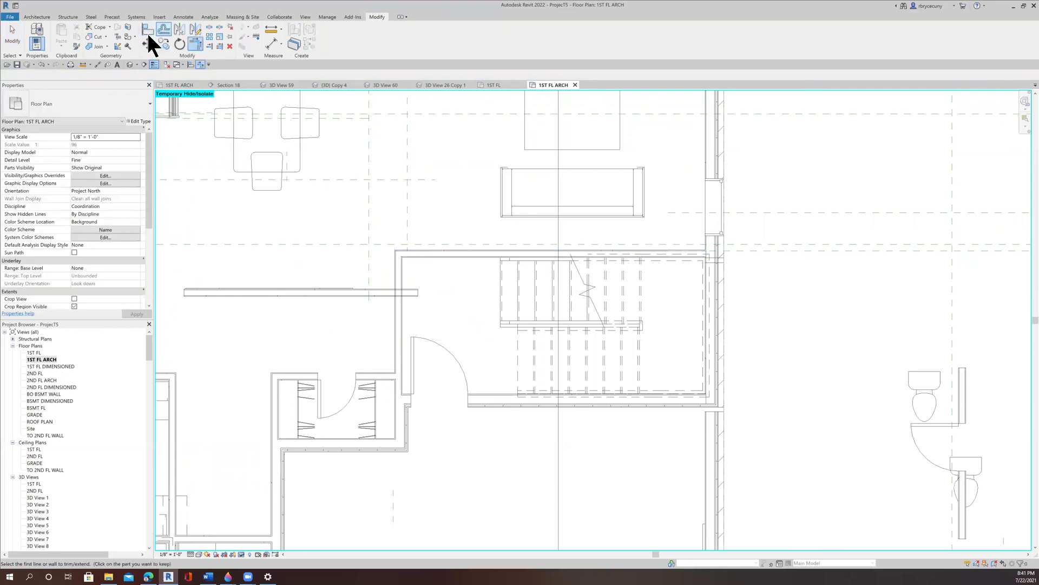
left_click(401, 334)
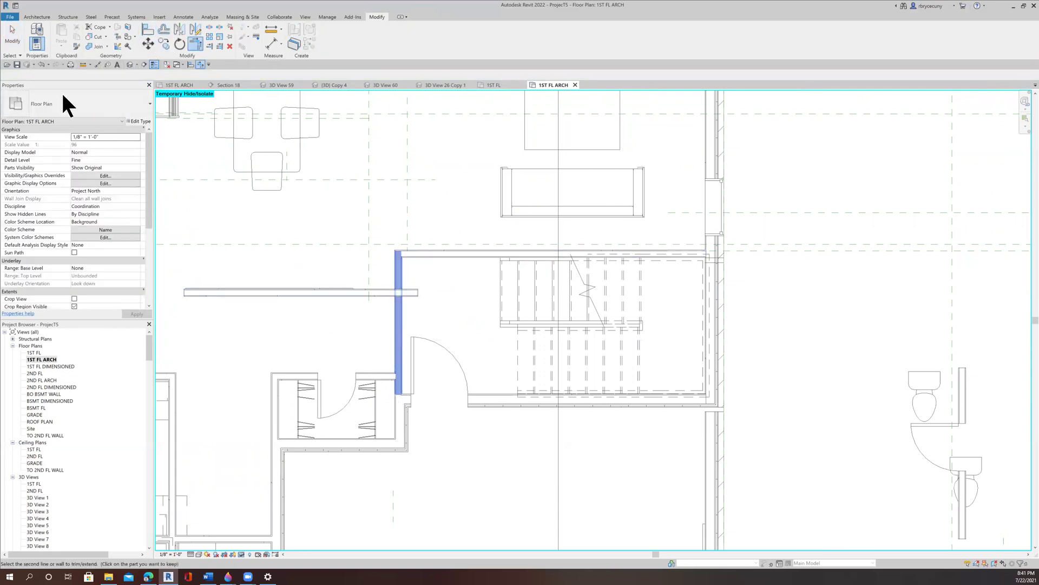
left_click(17, 38)
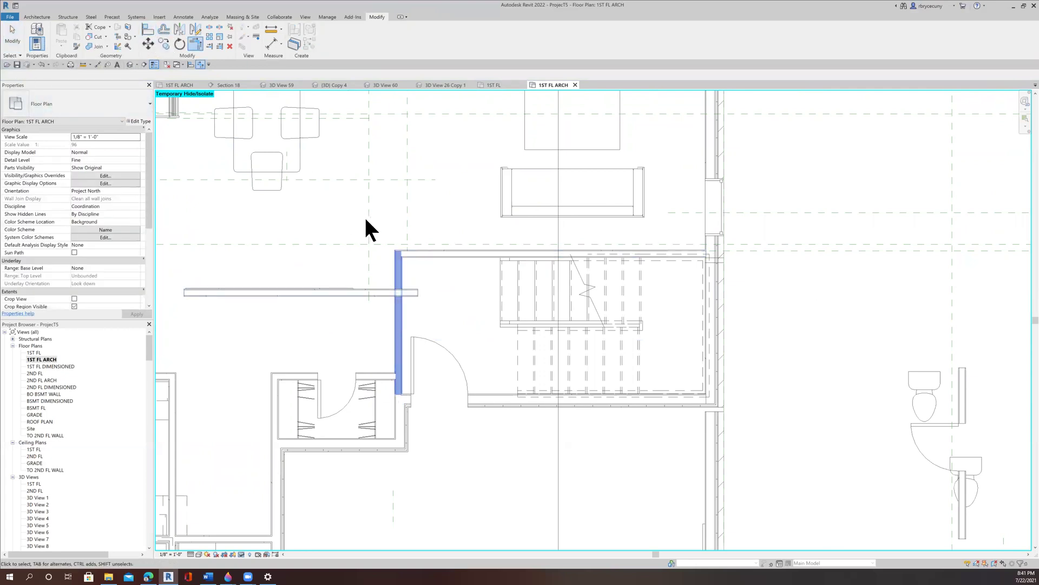
- Pull back the right end of the horizontal corridor wall to meet the vertical wall beside the staircase
left_click(425, 295)
left_click_drag(417, 293, 401, 295)
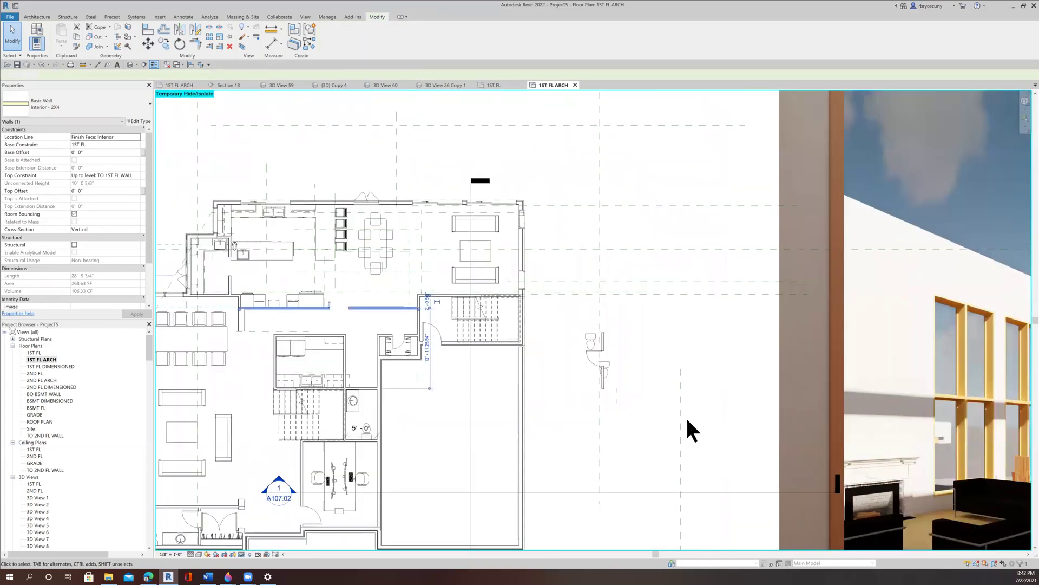
scroll(474, 336, "up", 3)
key("Escape")
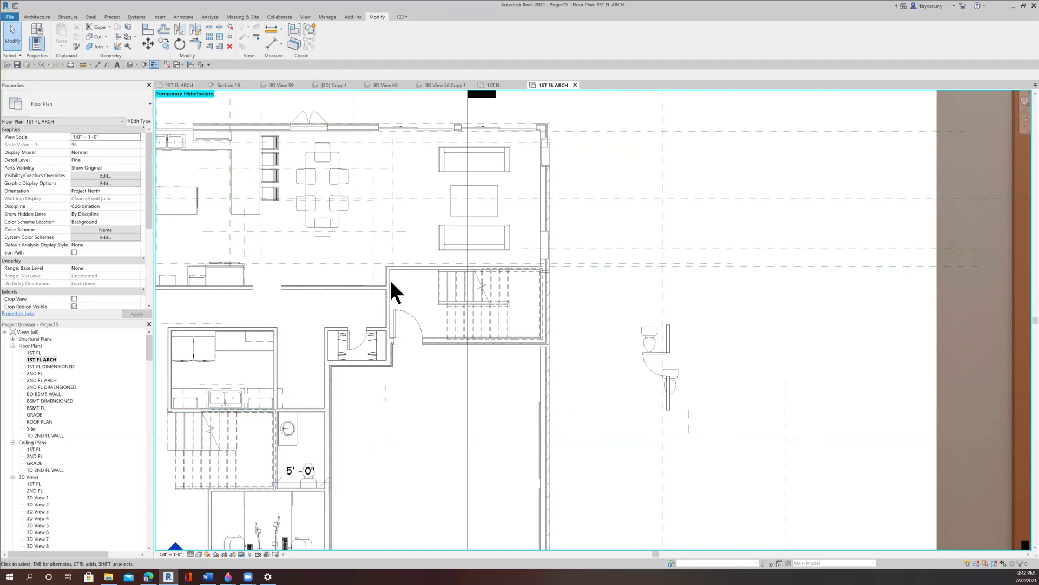
- Examine the first-floor layout from the staircase walls across to the dining and living areas
scroll(320, 304, "down", 3)
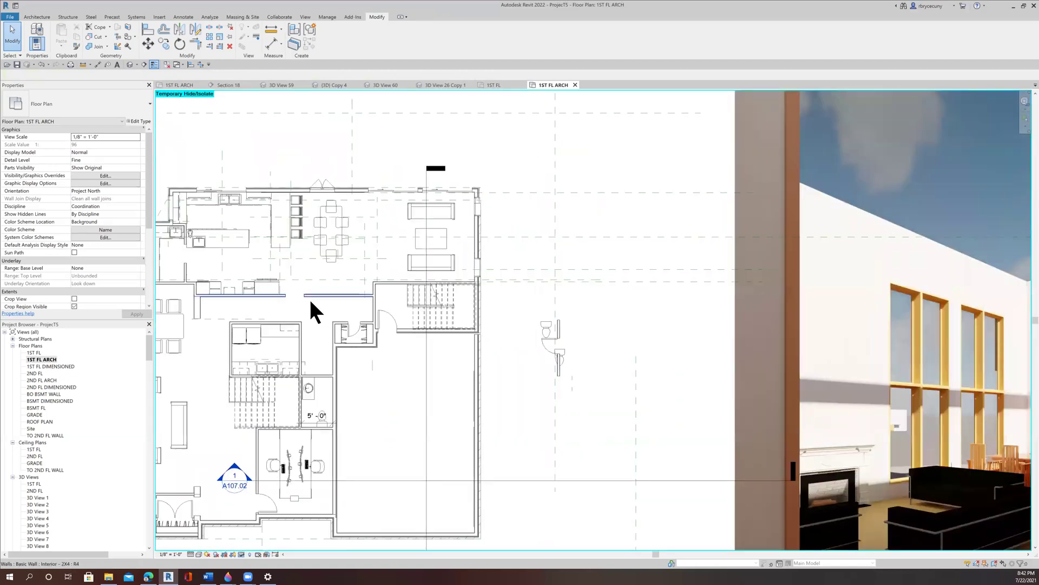
scroll(380, 344, "down", 2)
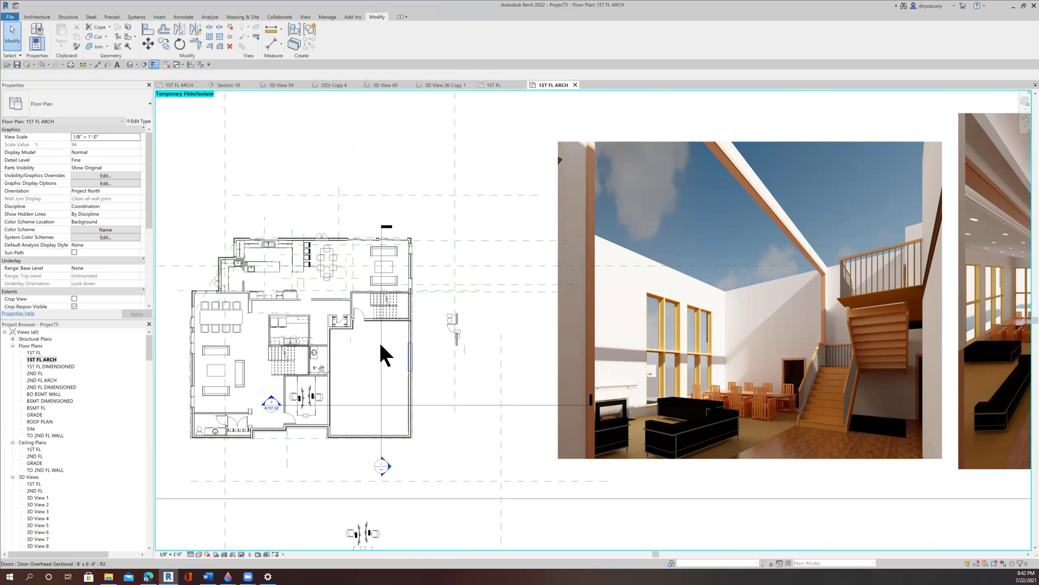
scroll(346, 337, "up", 2)
scroll(345, 337, "up", 1)
middle_click_drag(374, 354, 644, 344)
scroll(394, 335, "up", 2)
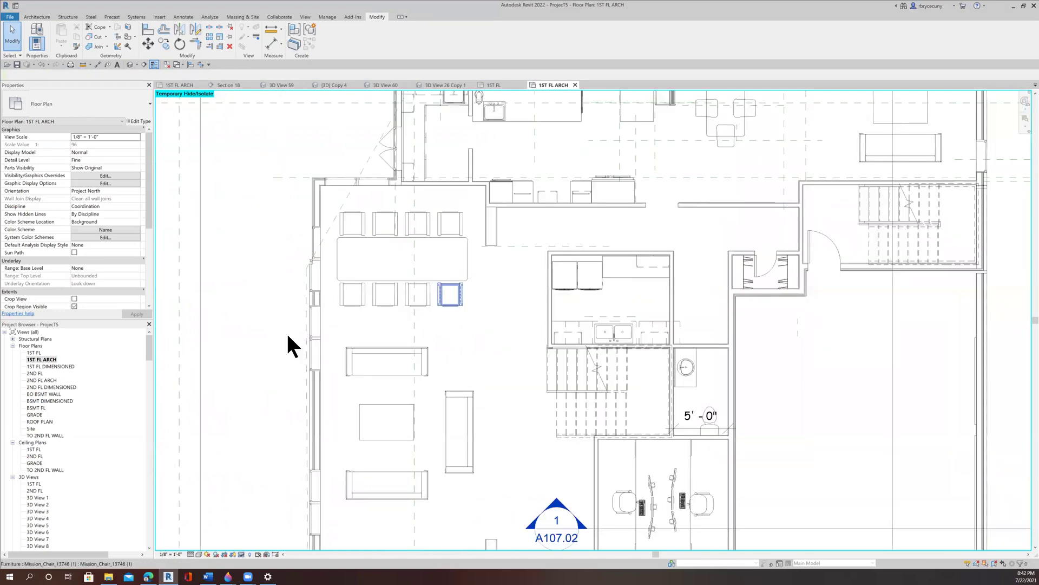
scroll(339, 342, "down", 2)
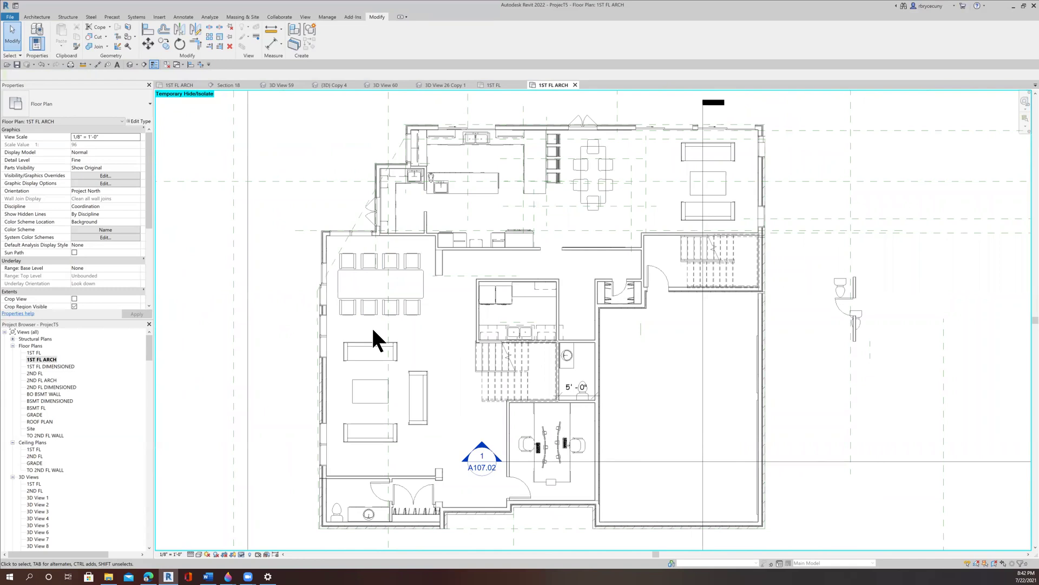
scroll(373, 328, "up", 1)
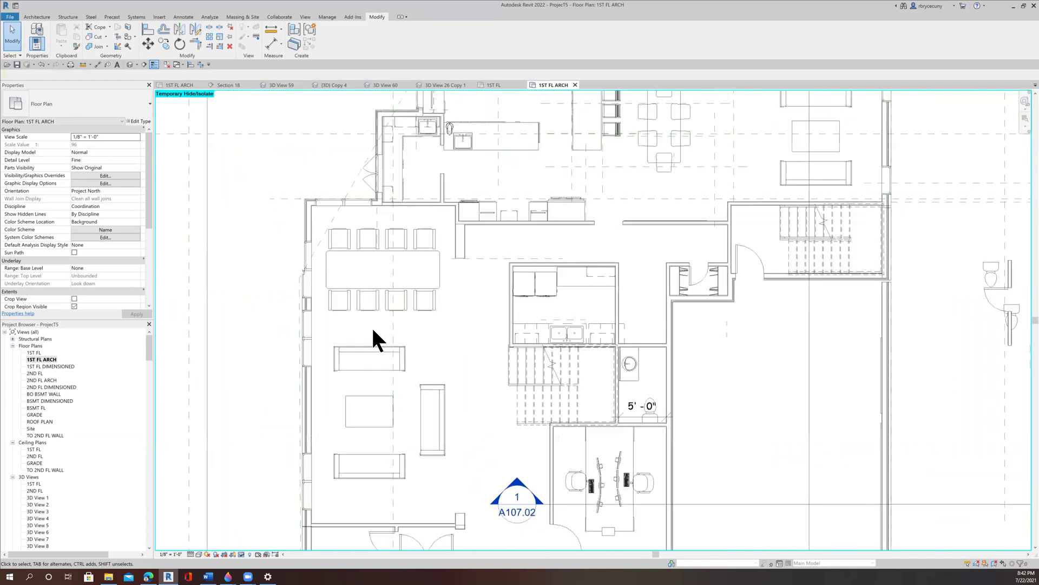
- Copy the dining area's upper interior wall straight down between the dining table and sofas, about 15'-7" away
left_click(420, 203)
left_click(164, 43)
left_click(419, 204)
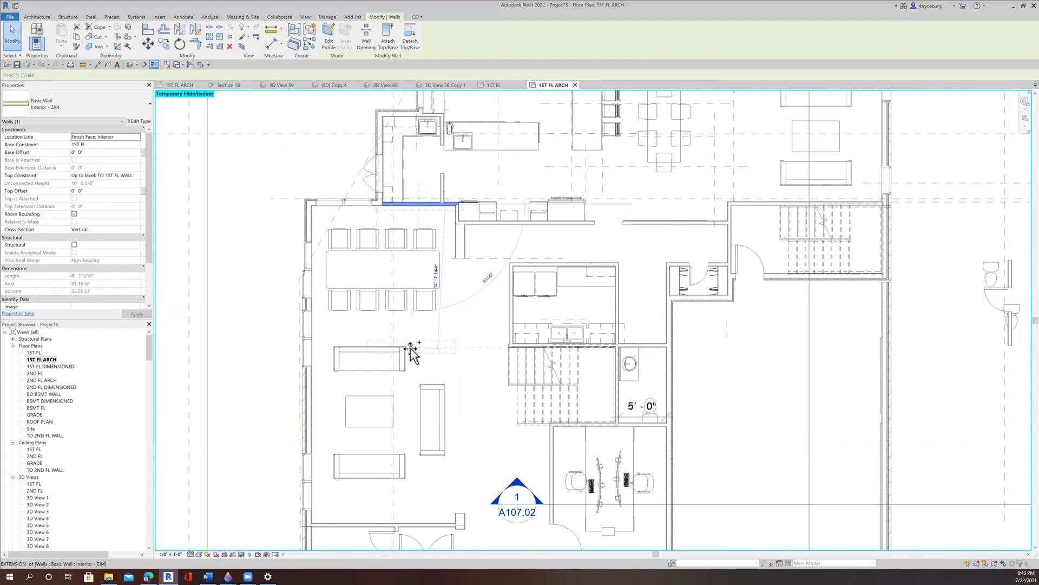
left_click_drag(422, 355, 422, 355)
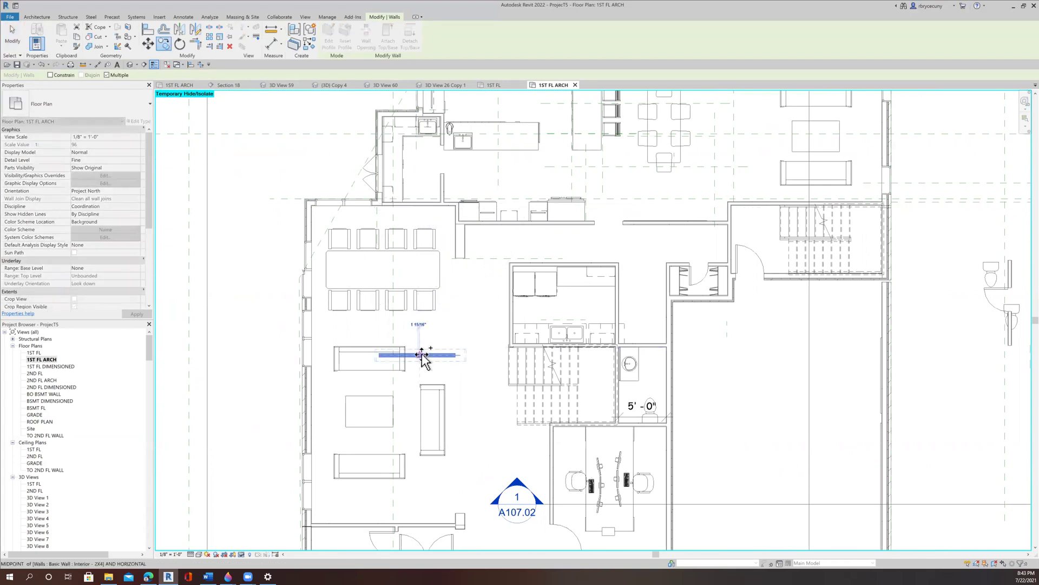
key("Escape")
scroll(420, 351, "up", 3)
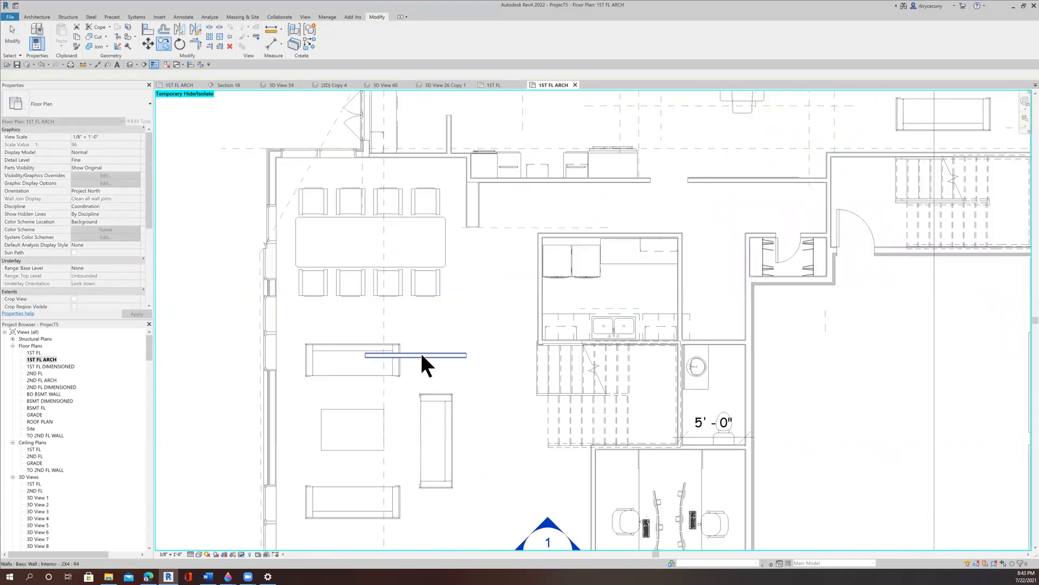
- Add an aligned dimension between the dining area's upper wall and the copied wall below the table
left_click(97, 64)
middle_click_drag(435, 109, 433, 167)
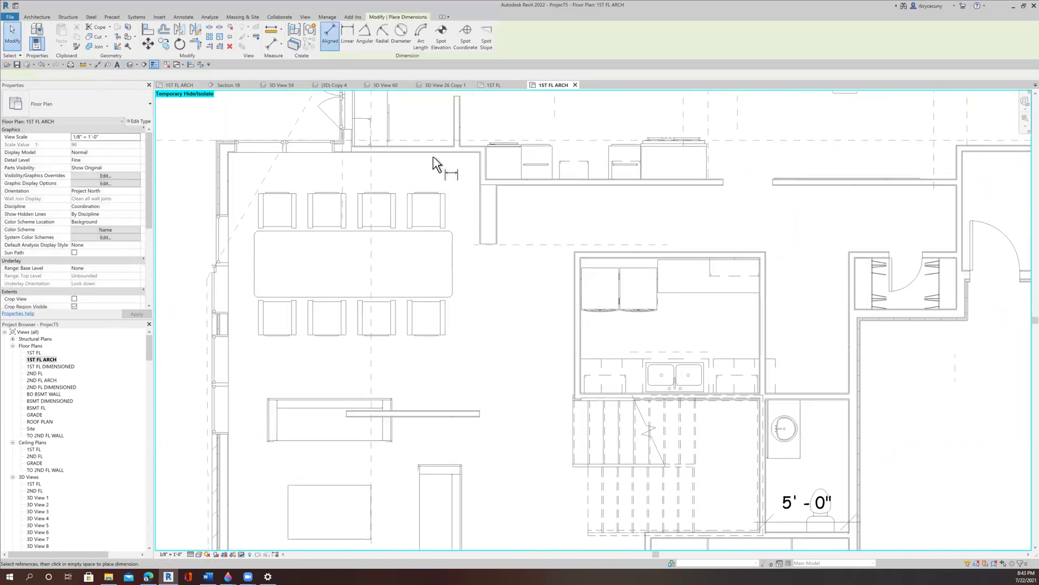
left_click(433, 155)
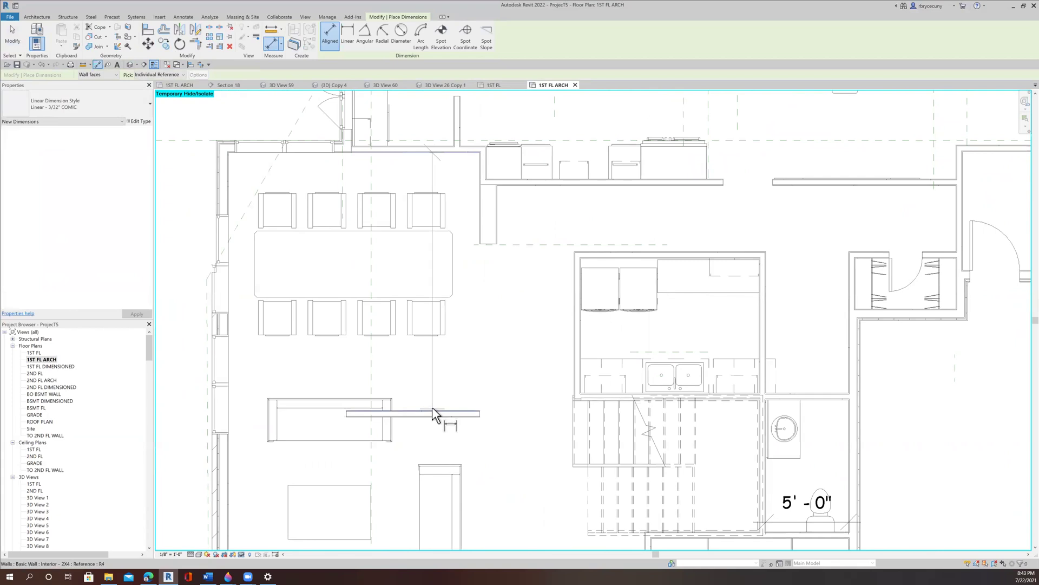
left_click(432, 407)
left_click(438, 433)
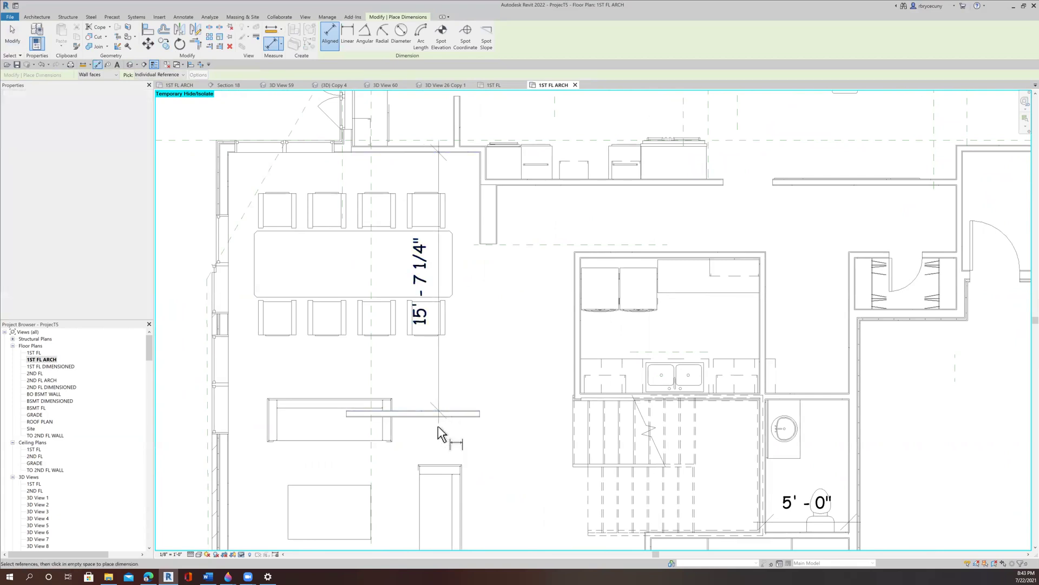
key("Escape")
key("Escape")
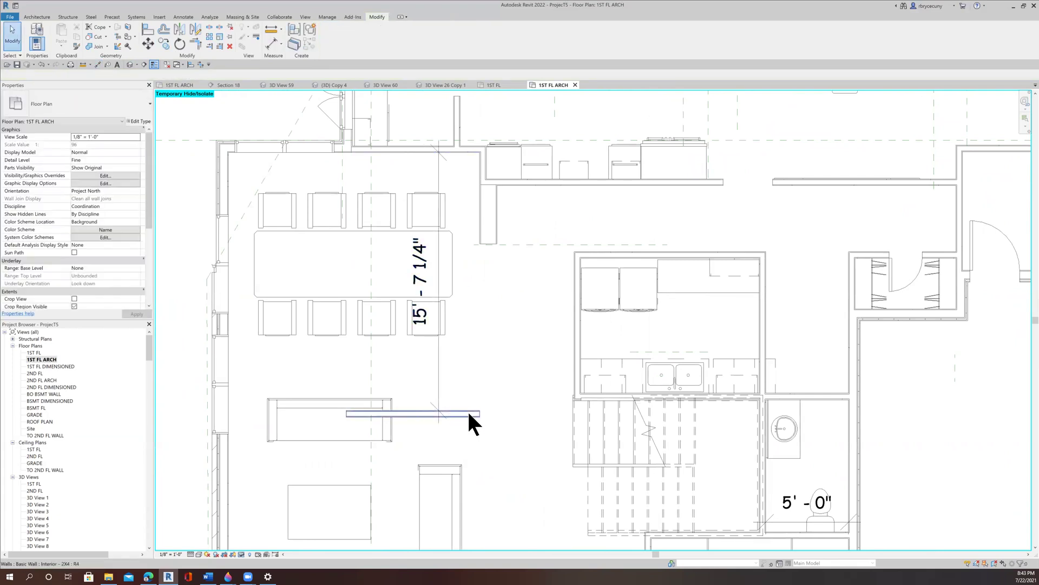
- Move the copied wall by setting its dimensioned distance from the dining area's upper wall to 14'
left_click(469, 413)
left_click(427, 279)
type("14")
key("Return")
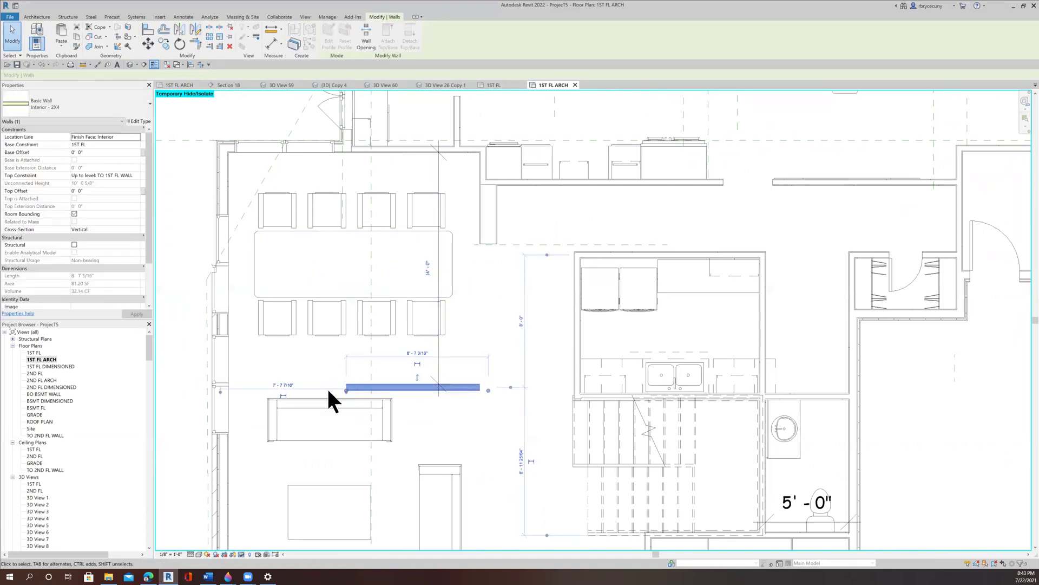
- Extend the left end of the wall below the dining table to the left exterior wall
left_click_drag(347, 390, 223, 386)
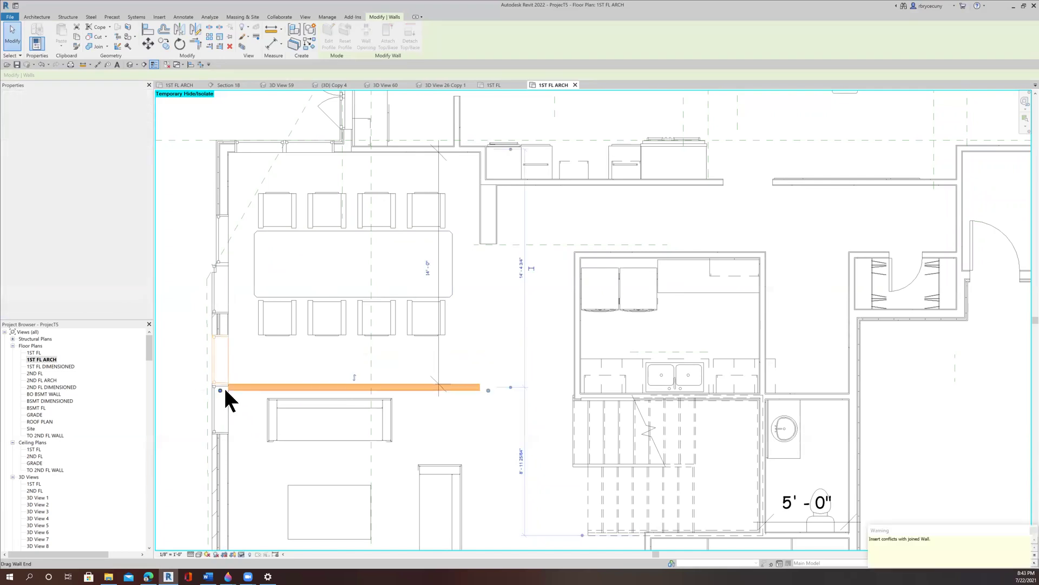
left_click(167, 404)
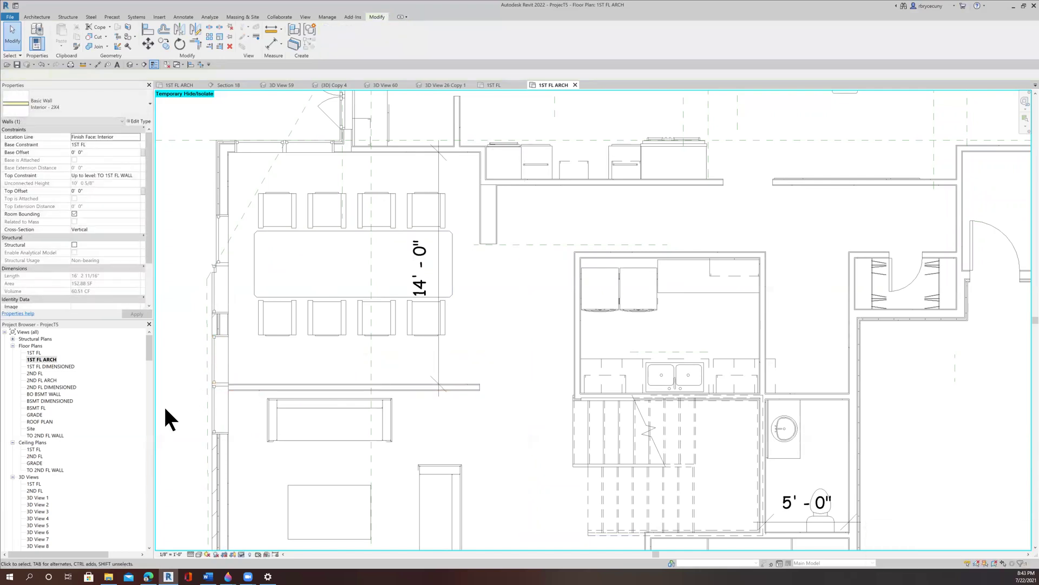
scroll(170, 405, "down", 4)
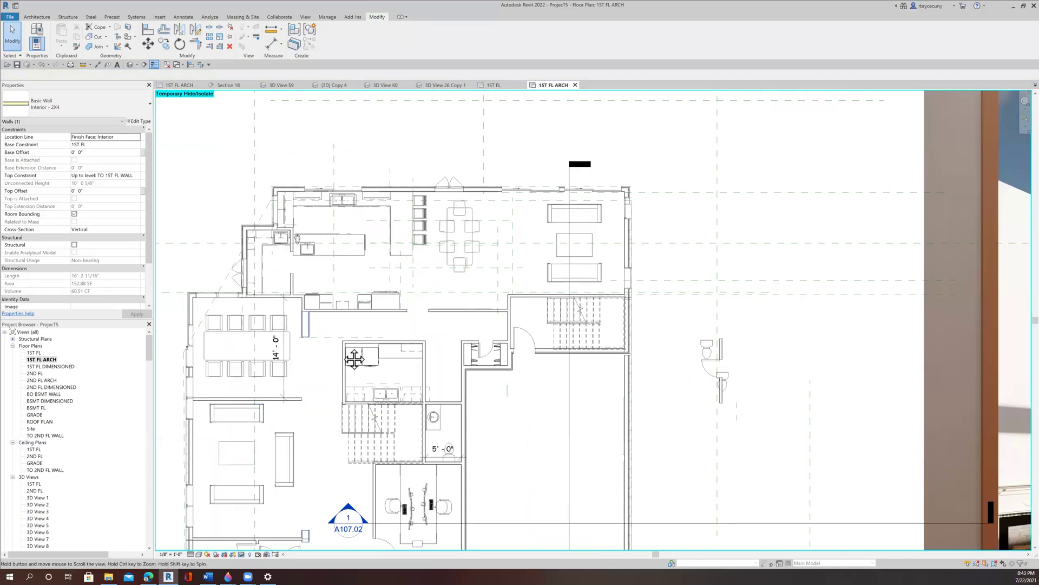
- Reset the temporary hide/isolate in the floor plan and temporarily hide only the solid black filled region
middle_click_drag(294, 408, 342, 344)
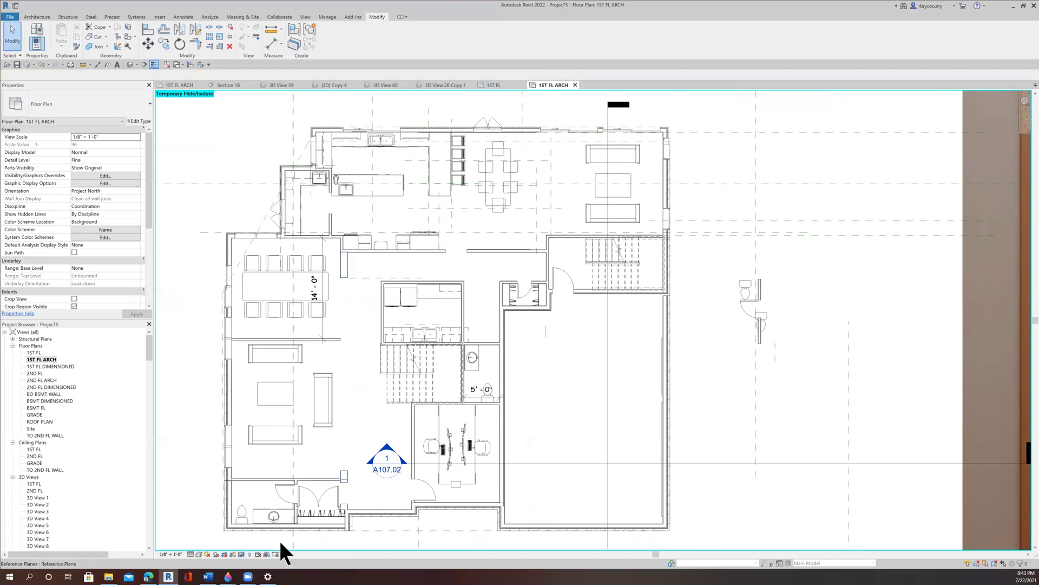
left_click(242, 553)
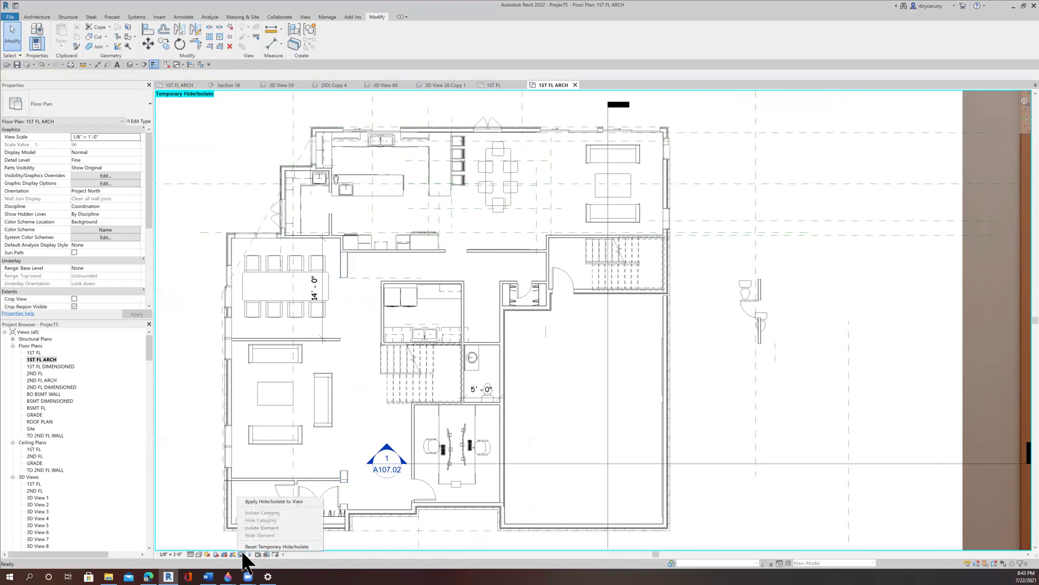
left_click(250, 546)
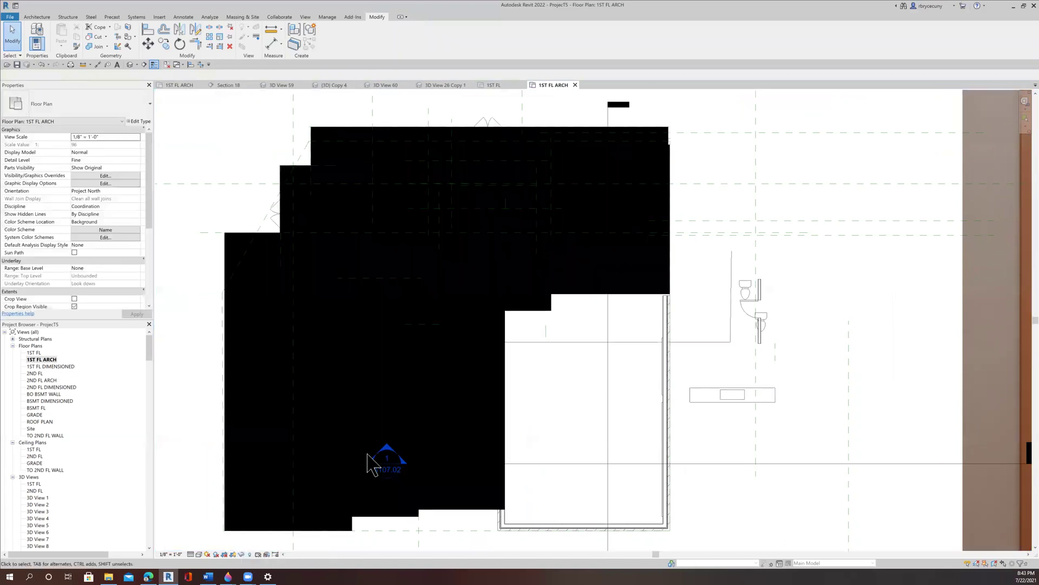
left_click(379, 517)
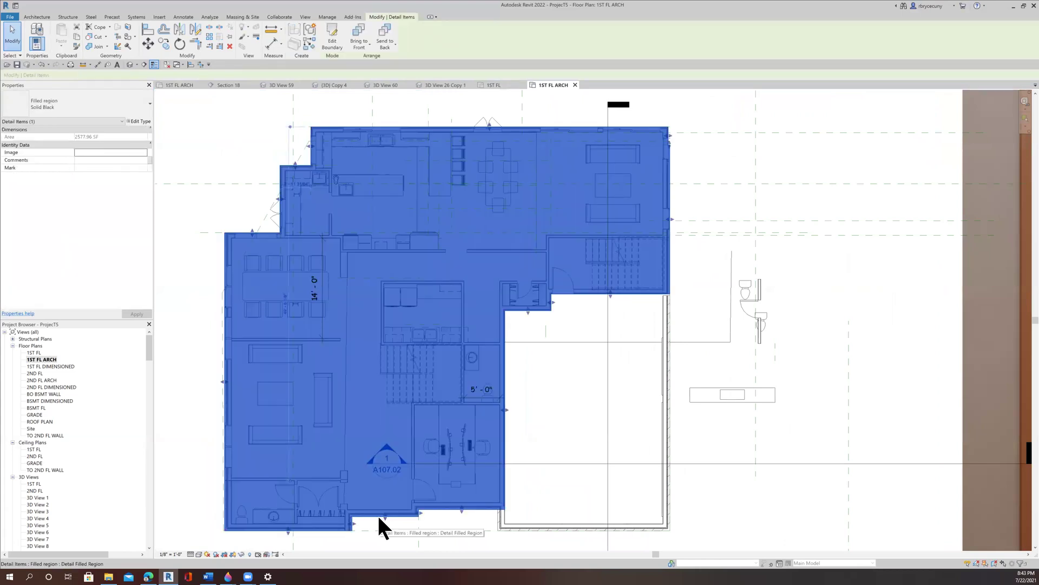
left_click(240, 555)
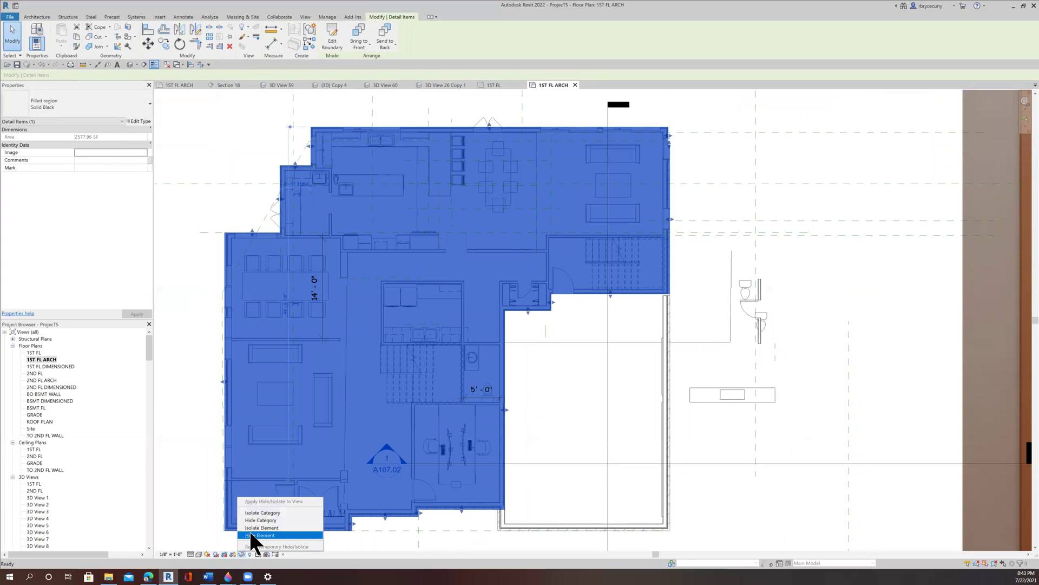
left_click(250, 531)
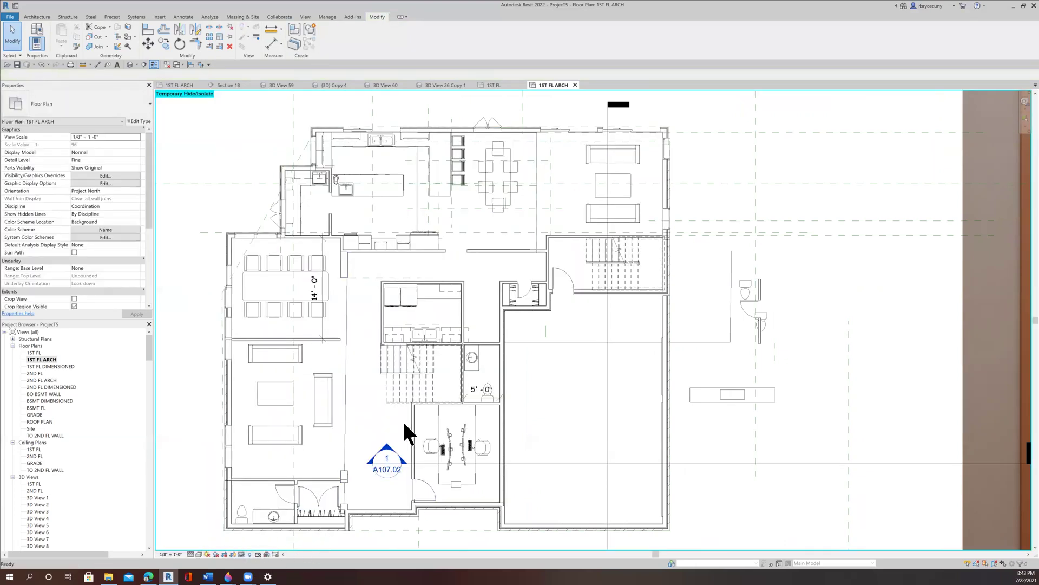
- Reveal the plan's hidden elements to check what is hidden, and return to the normal view
key("r")
key("h")
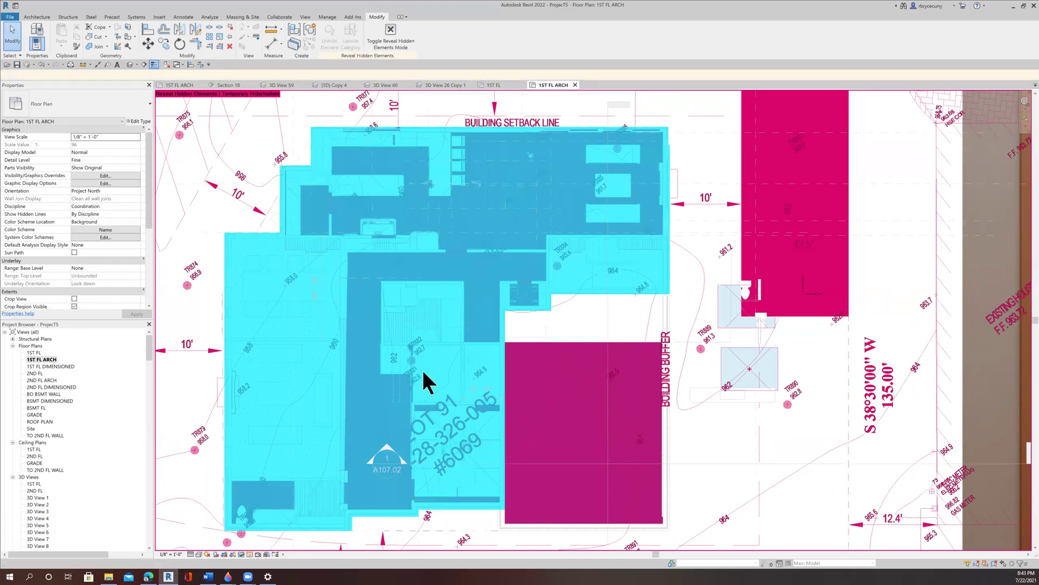
key("r")
key("h")
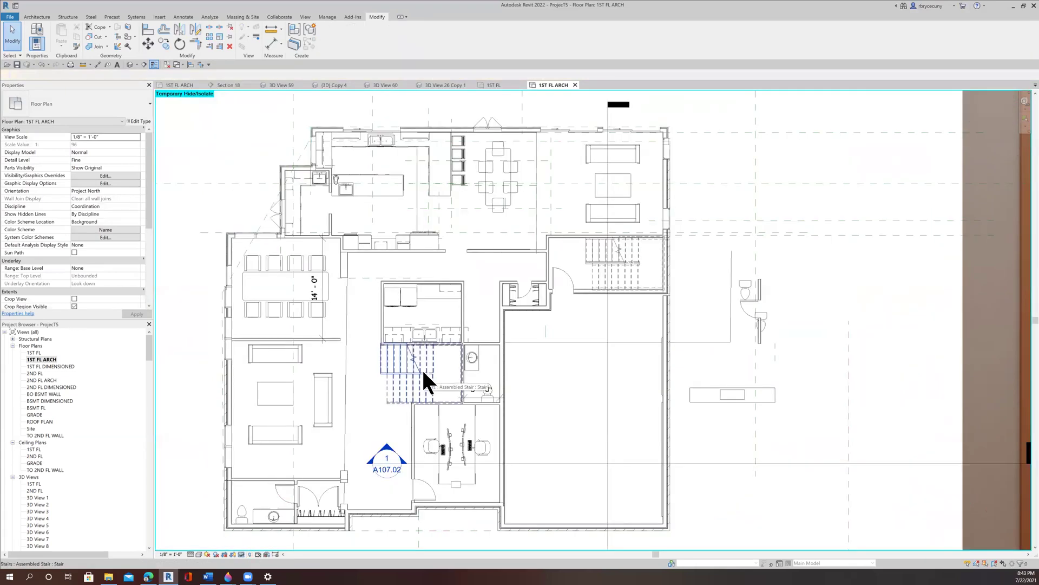
- Turn on the Generic Models category in the floor plan's visibility/graphic overrides
key("g")
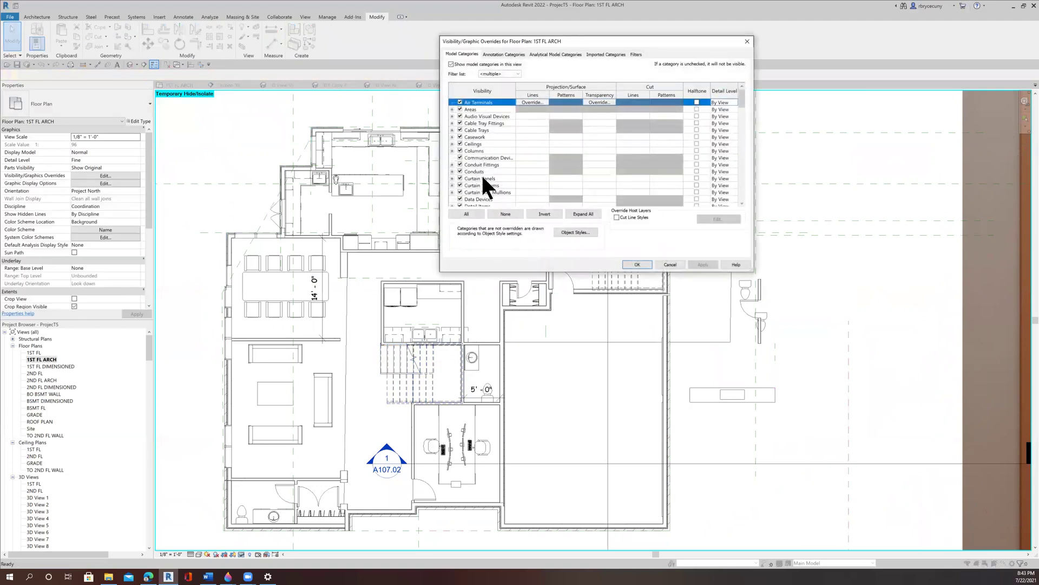
scroll(484, 179, "down", 3)
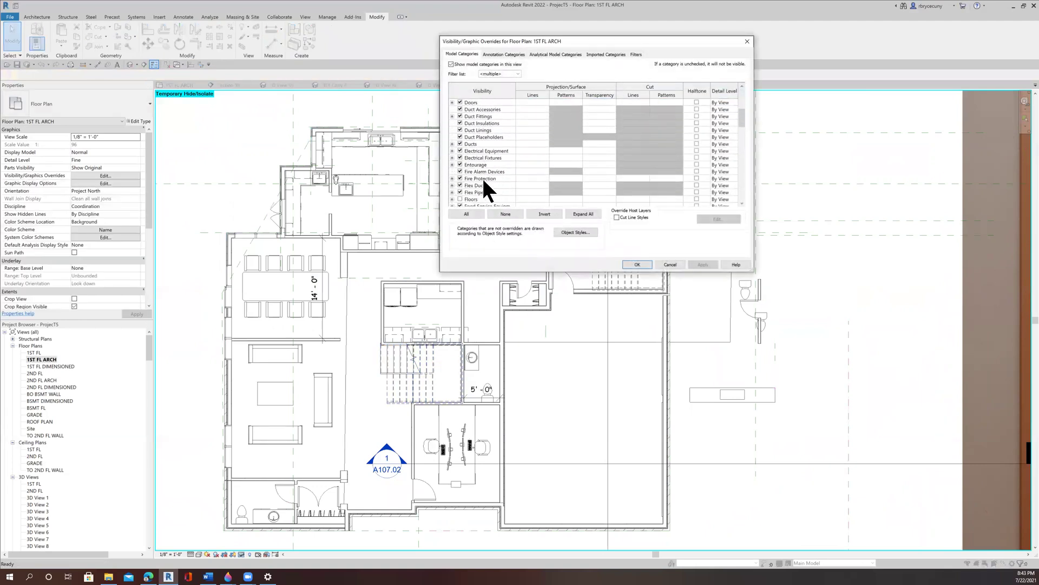
scroll(484, 182, "down", 3)
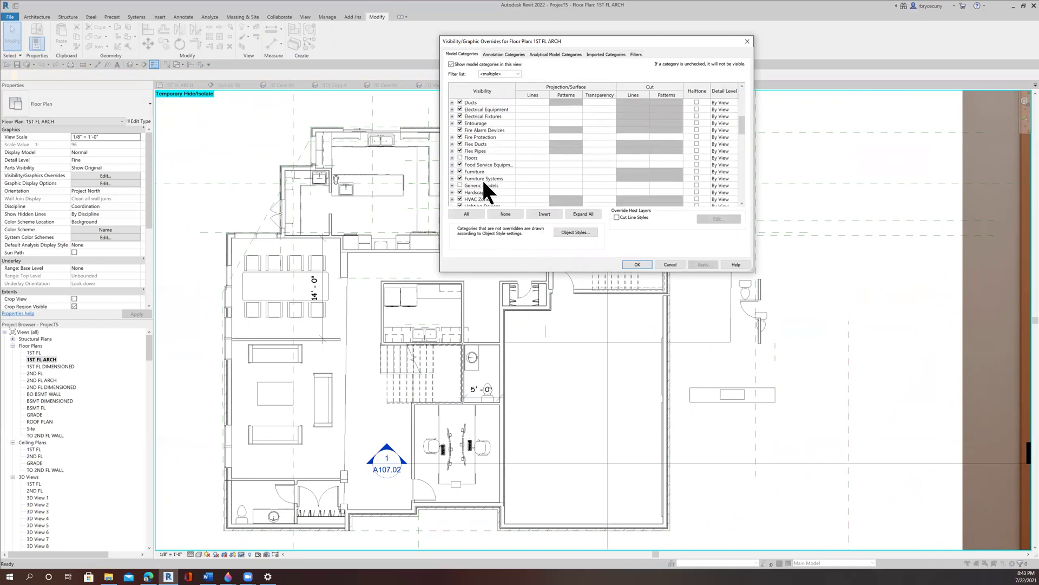
scroll(472, 183, "down", 3)
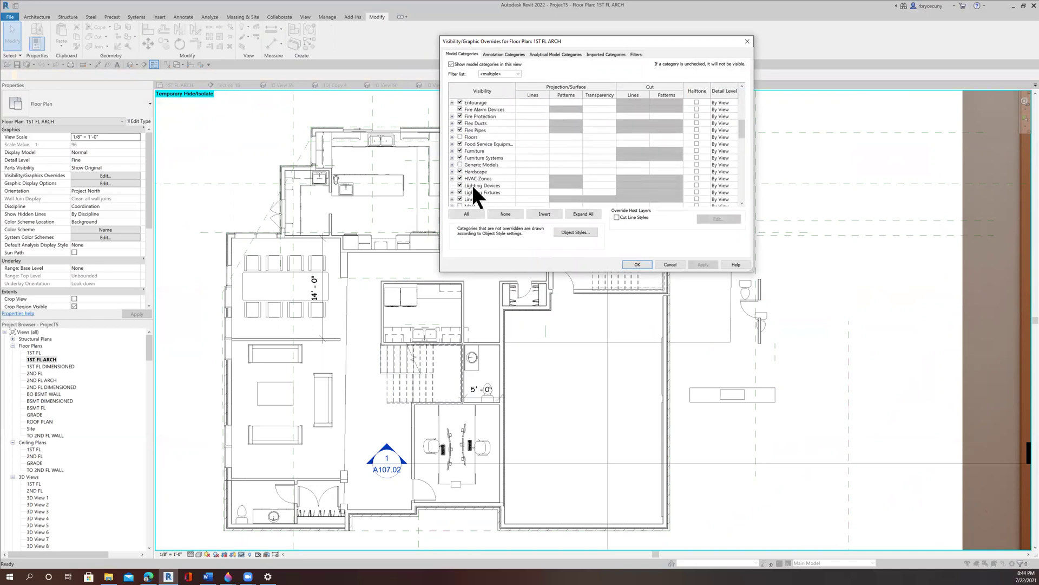
scroll(472, 188, "down", 4)
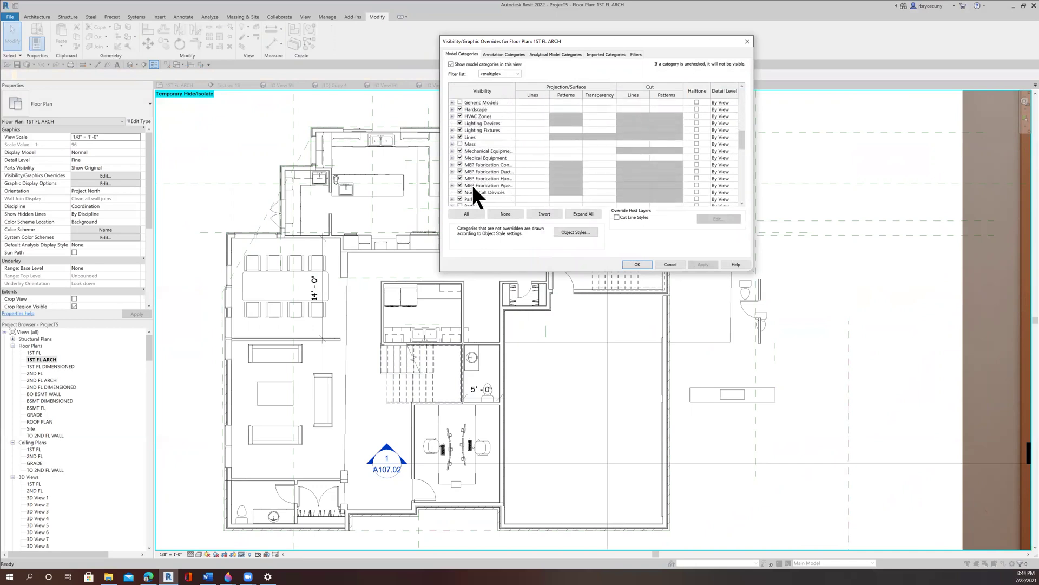
scroll(481, 190, "down", 4)
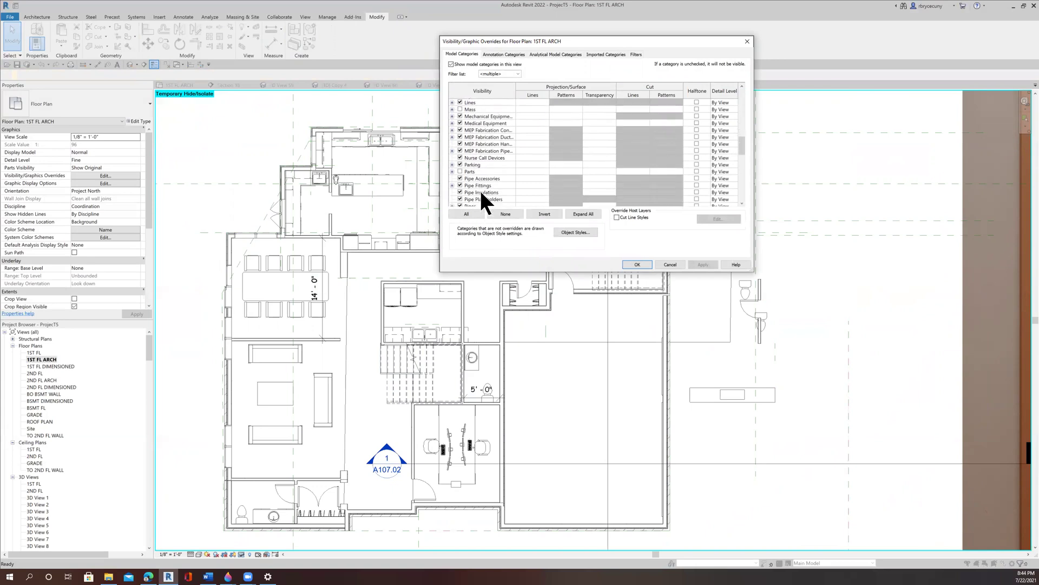
scroll(481, 193, "down", 3)
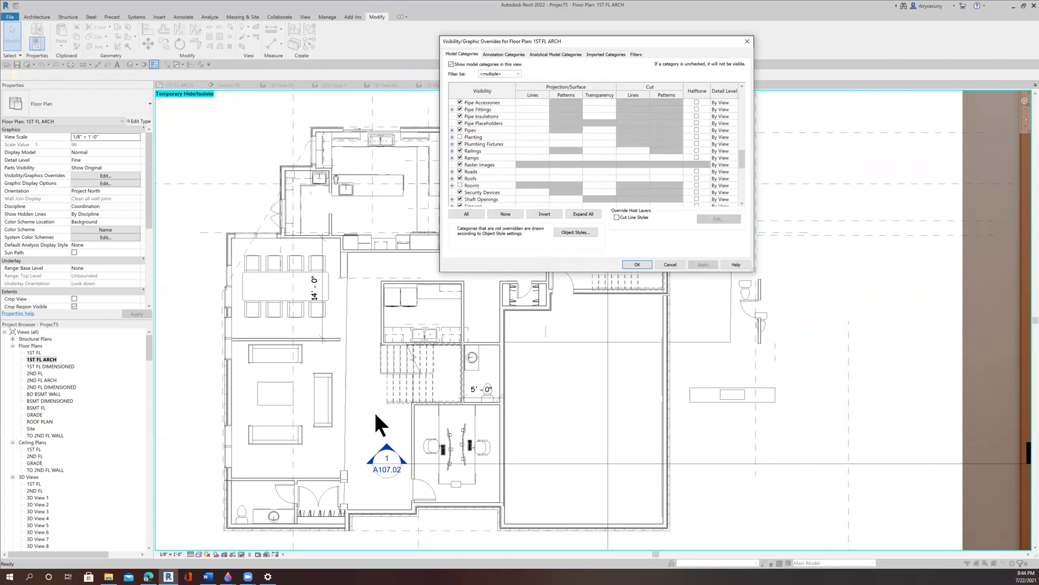
scroll(490, 162, "down", 3)
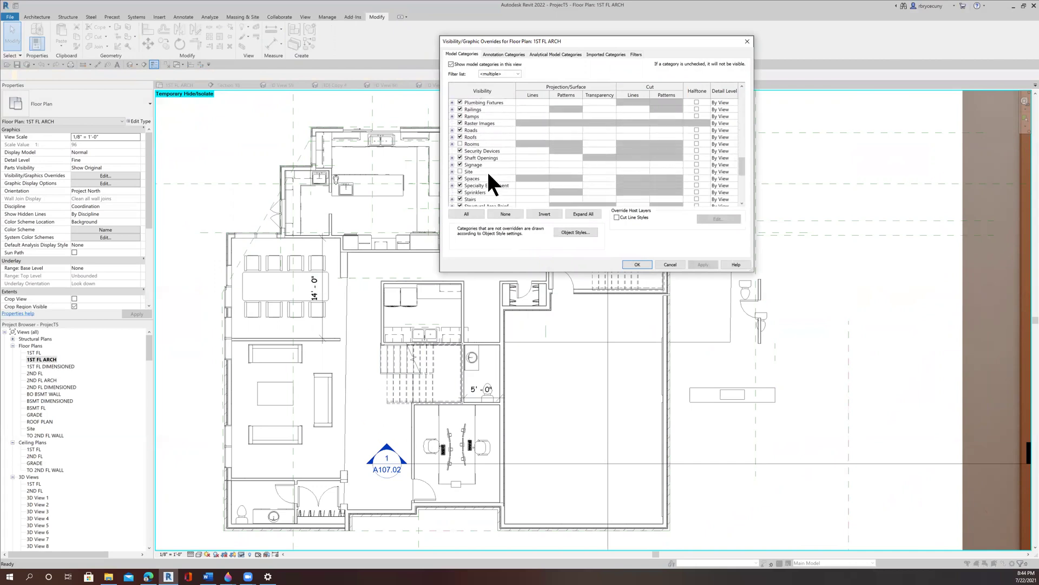
scroll(484, 173, "down", 2)
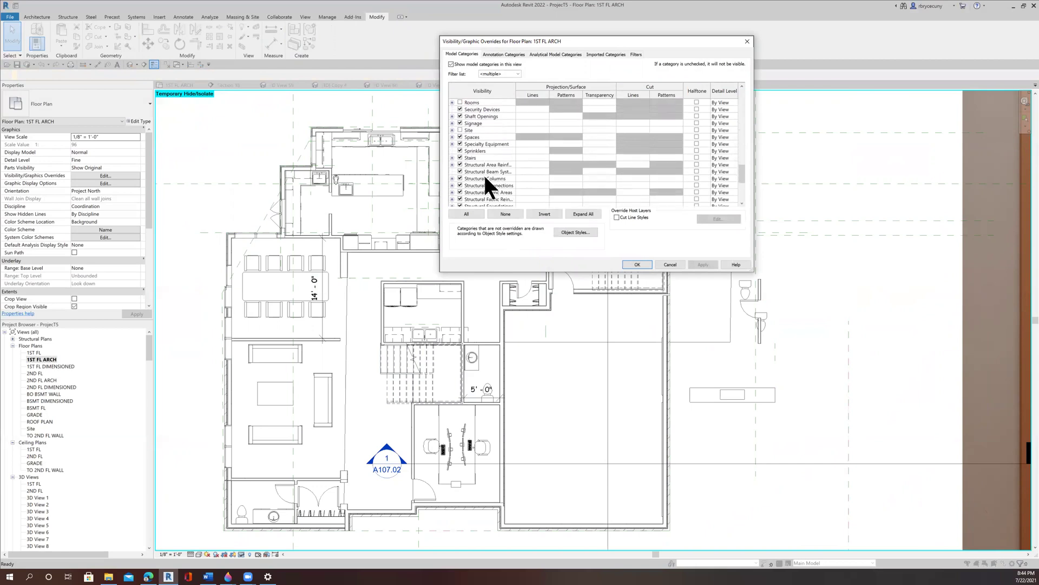
scroll(482, 168, "down", 3)
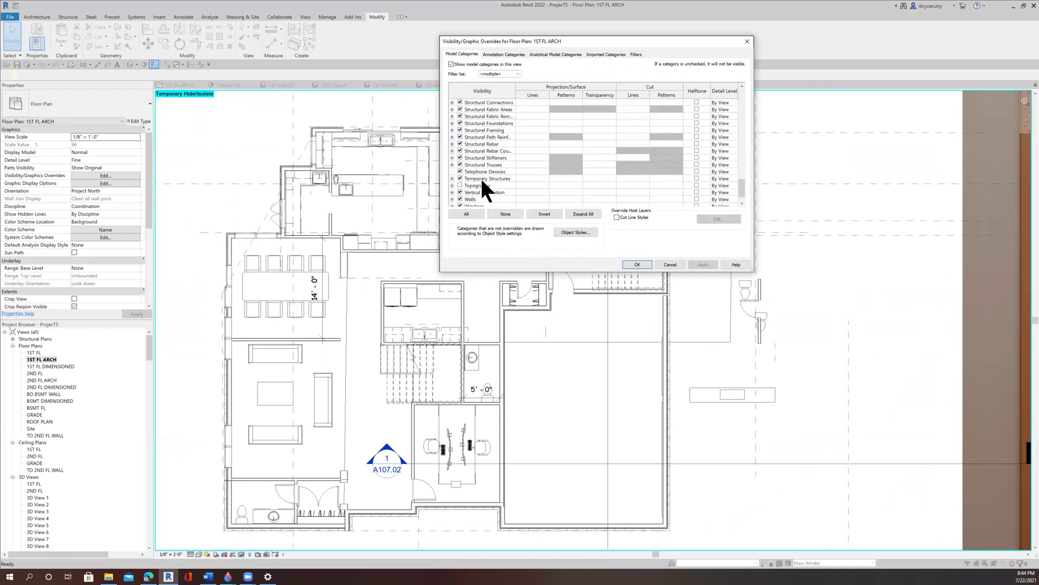
scroll(490, 160, "up", 14)
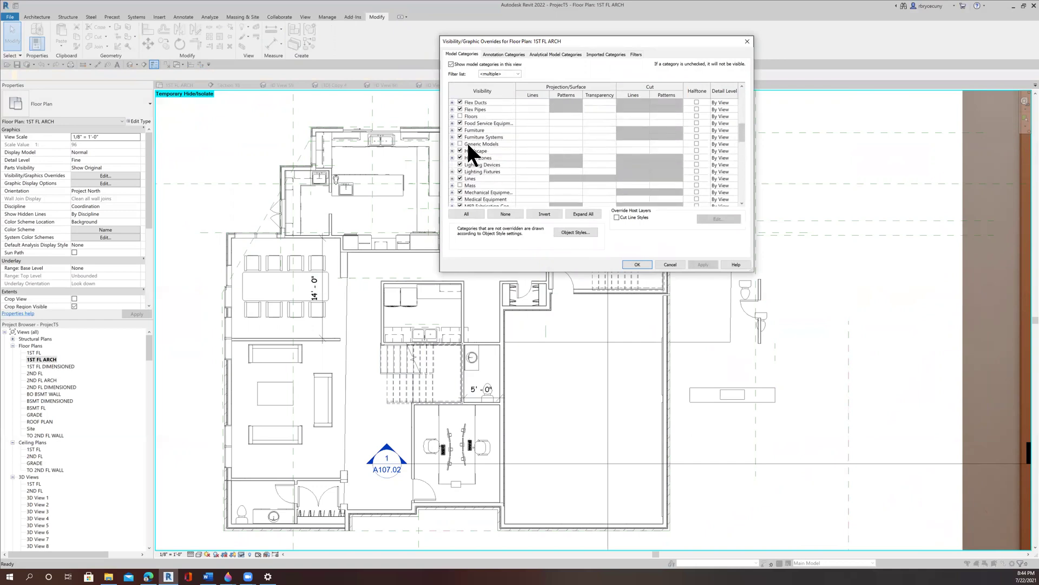
left_click(459, 138)
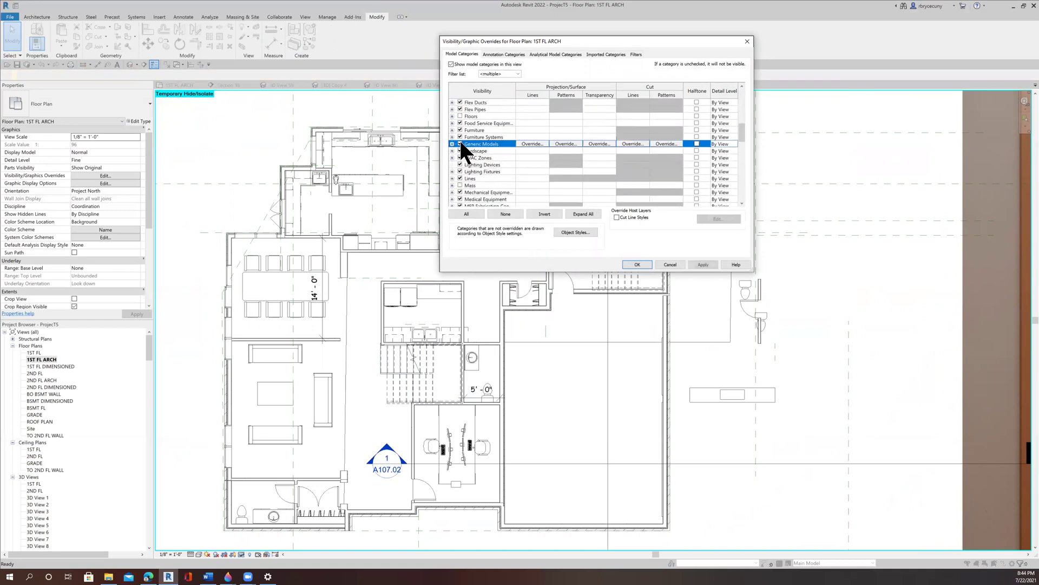
left_click(642, 264)
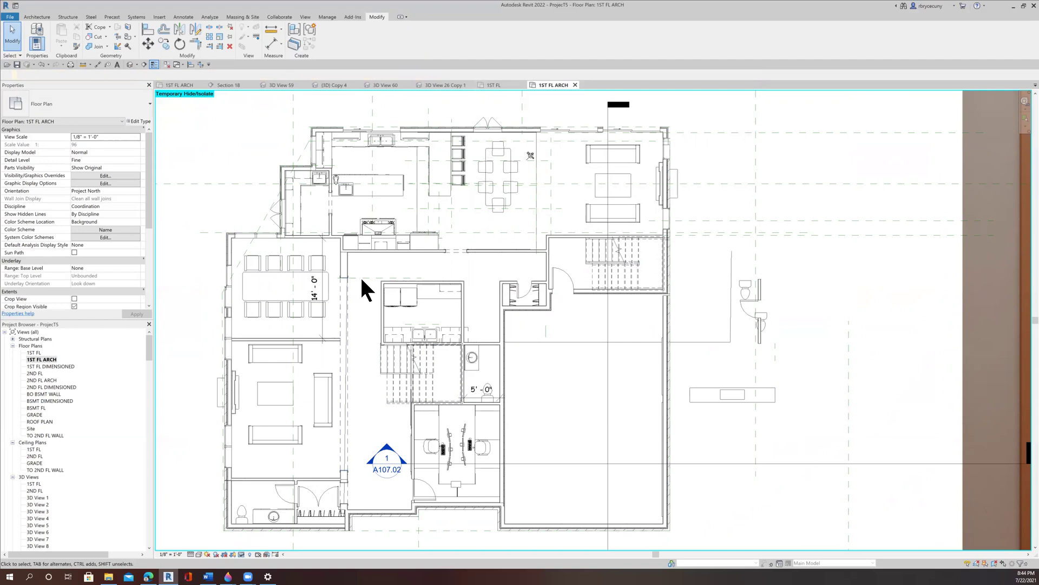
- Change the long cased passage opening between the dining/living side and the hallway to the 14' X 84" type
scroll(361, 279, "up", 5)
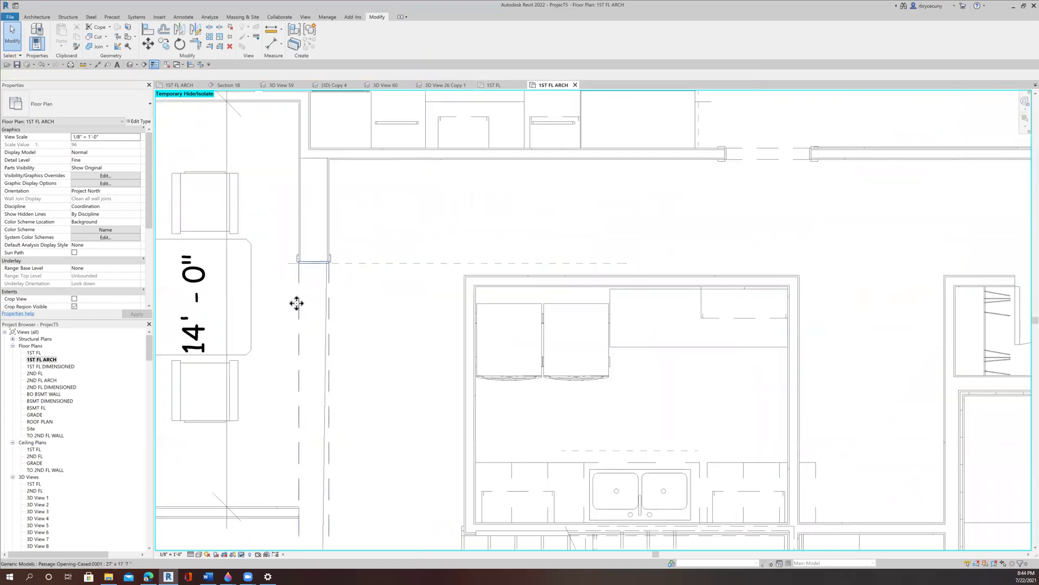
left_click(298, 310)
scroll(297, 320, "down", 5)
middle_click_drag(331, 393, 420, 332)
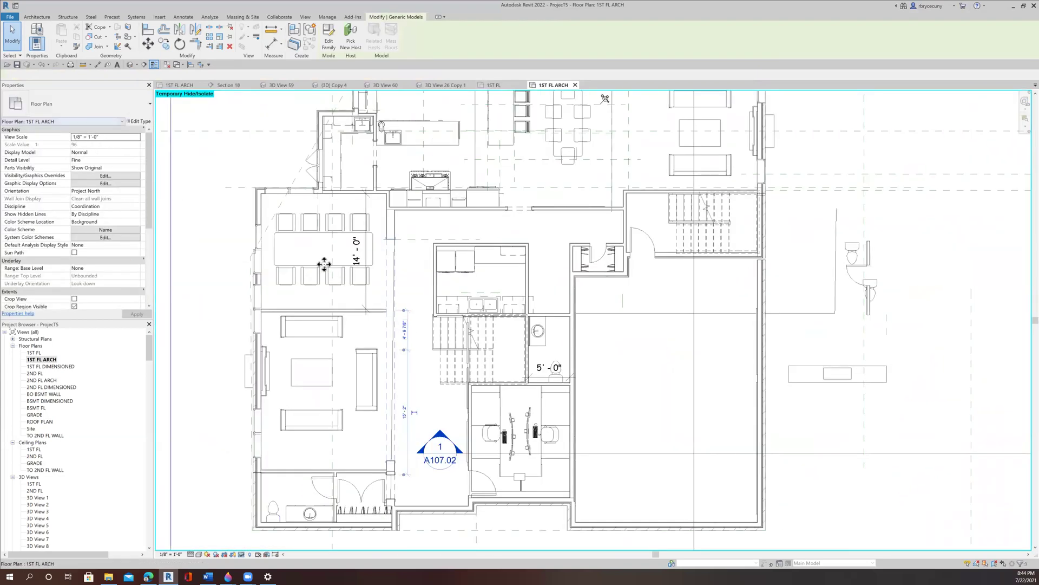
left_click(390, 292)
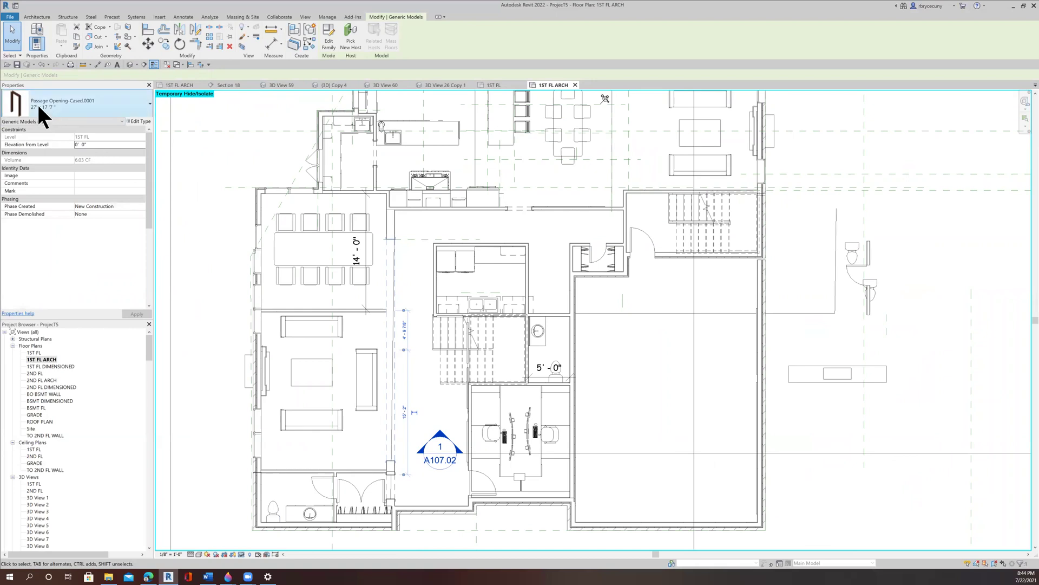
left_click(53, 103)
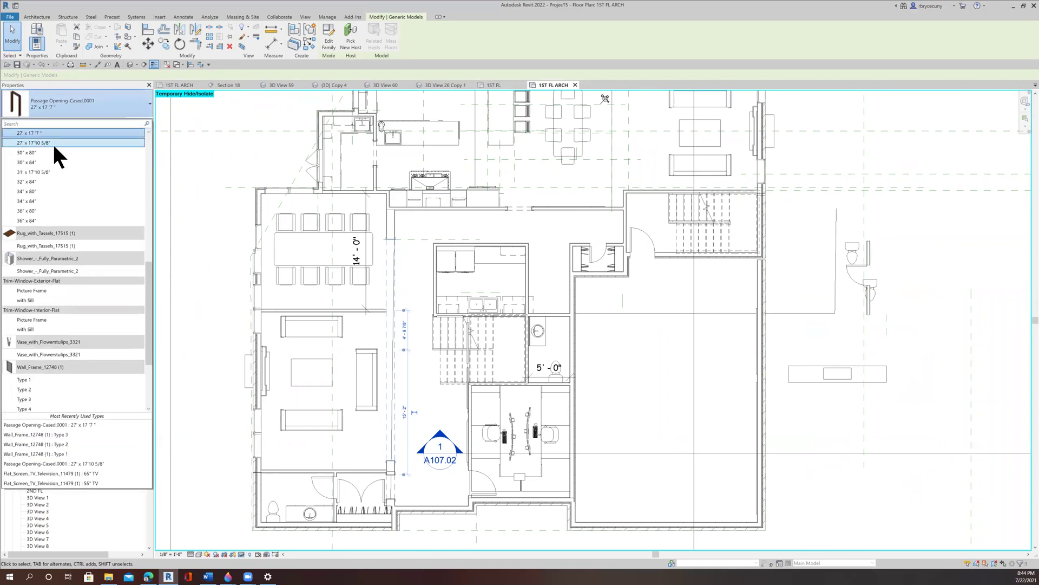
scroll(53, 198, "up", 3)
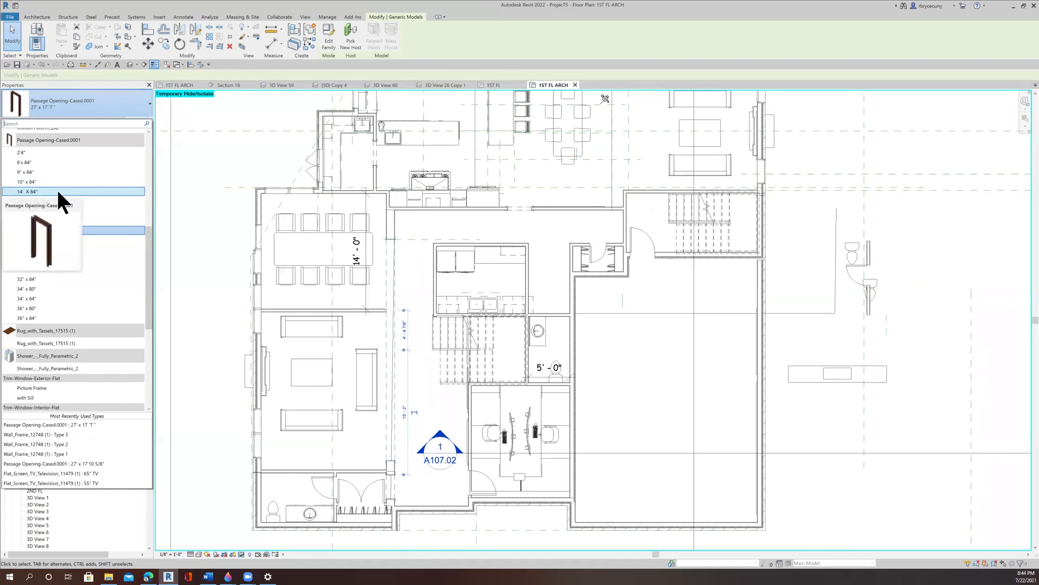
left_click(56, 188)
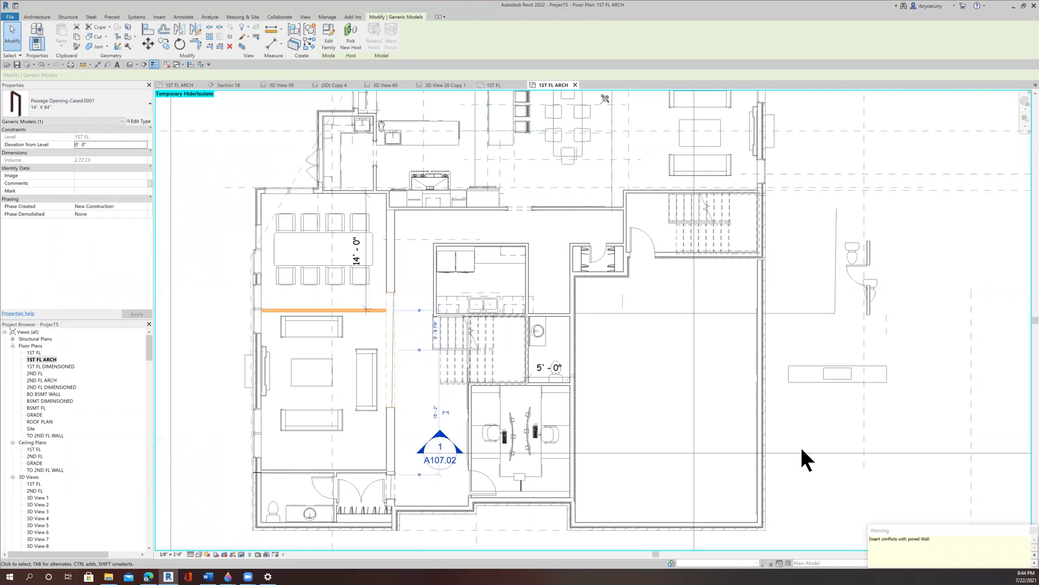
left_click(1015, 528)
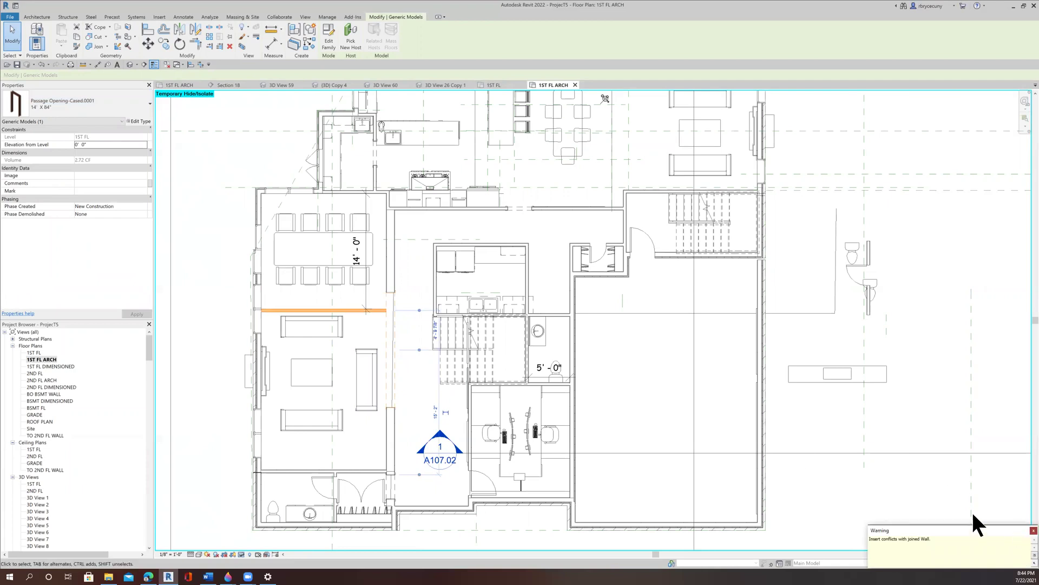
- Nudge the 14' cased opening down along its wall until it sits entirely beside the living area, below the new dividing wall
left_click(396, 390)
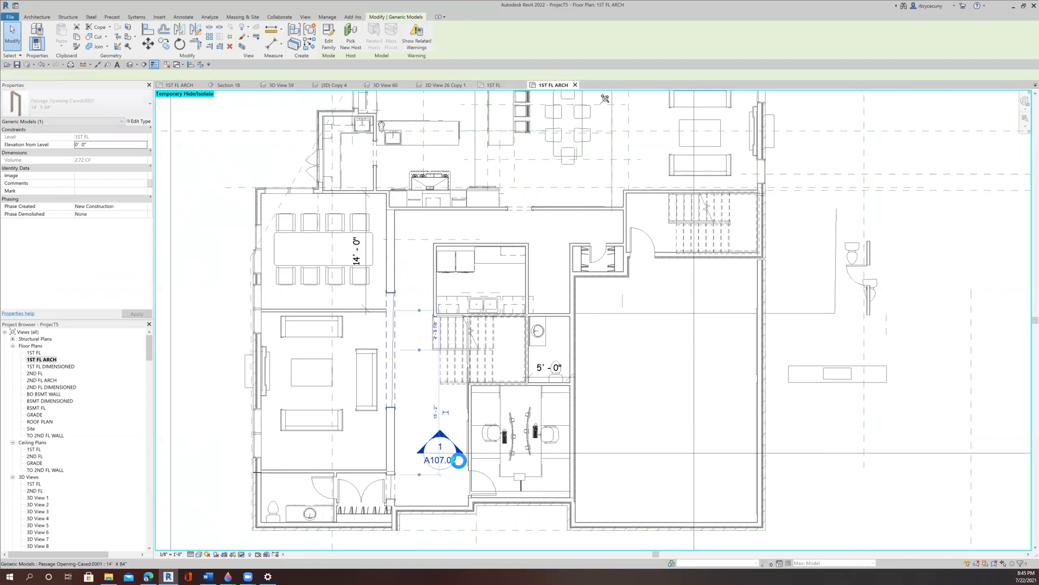
key("Down")
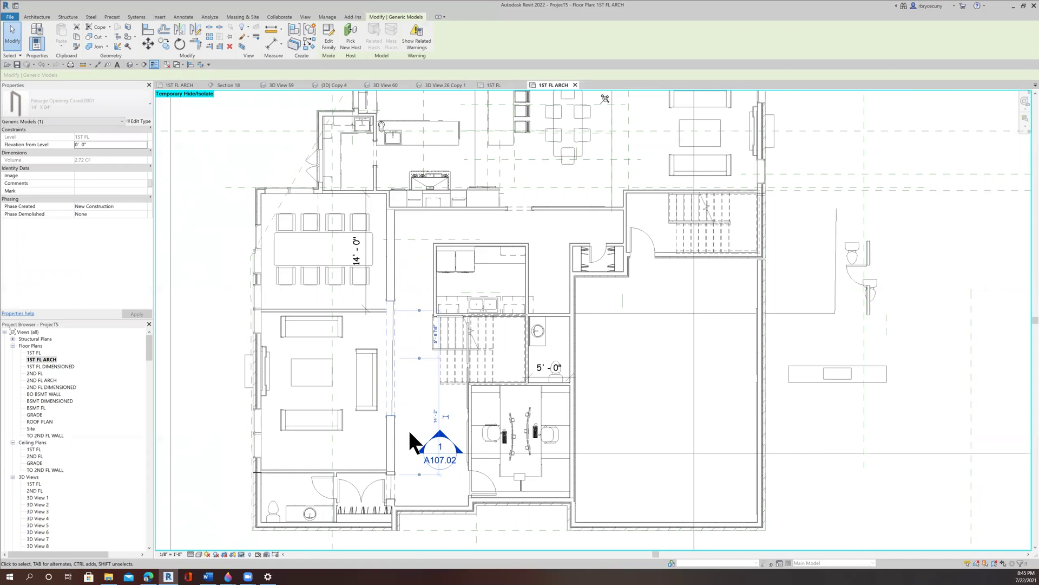
key("Down")
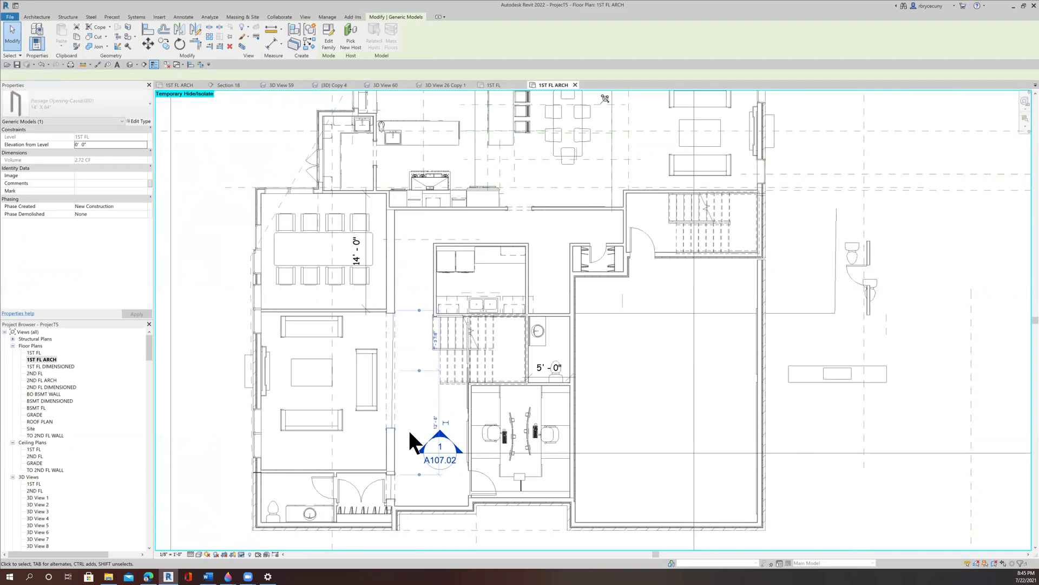
key("Down")
key("Down")
- Place another passage opening like the 14' cased one in the wall between the dining area and the hallway
right_click(394, 382)
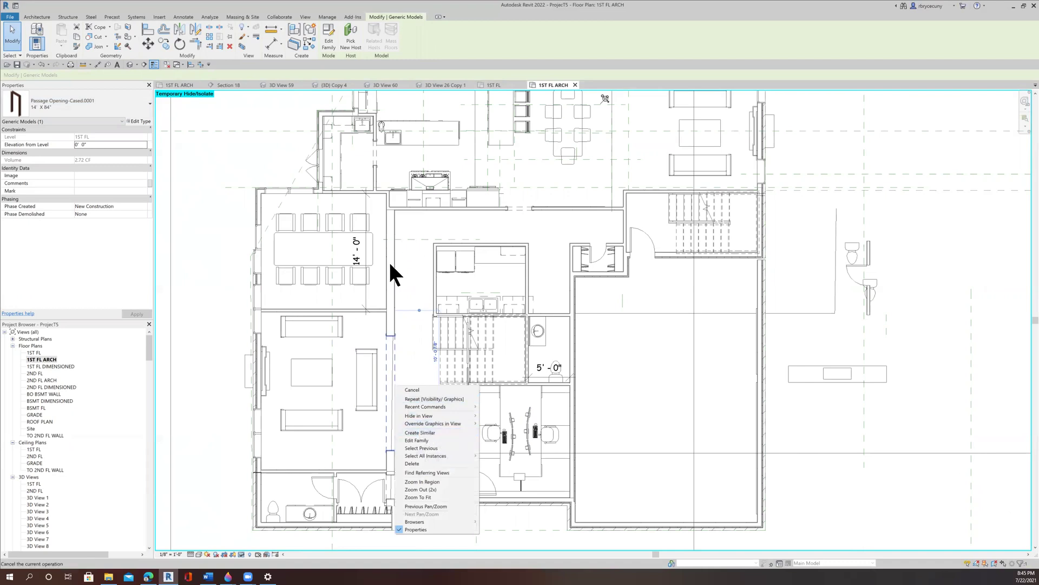
left_click(422, 432)
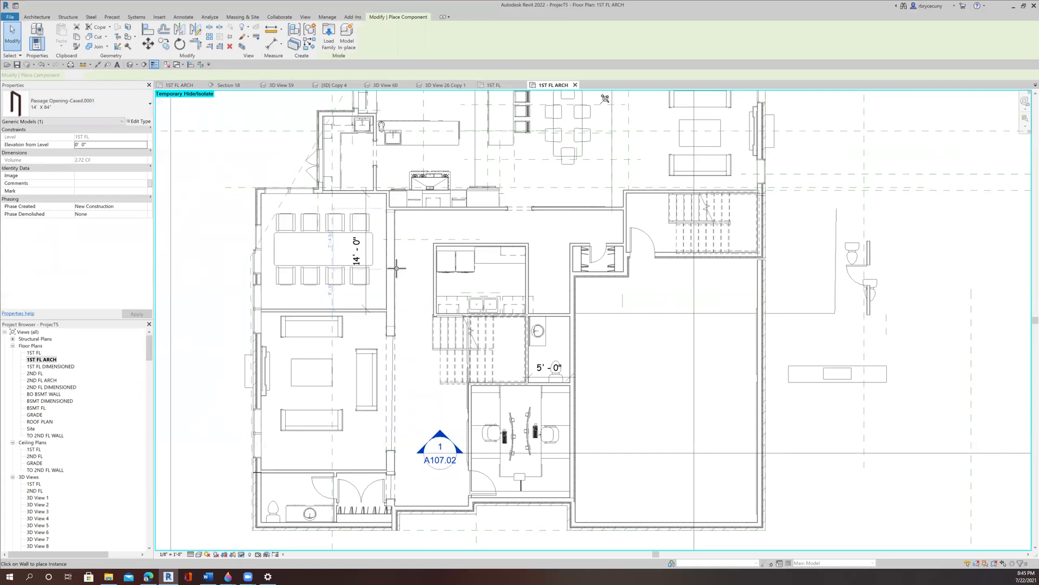
left_click(396, 267)
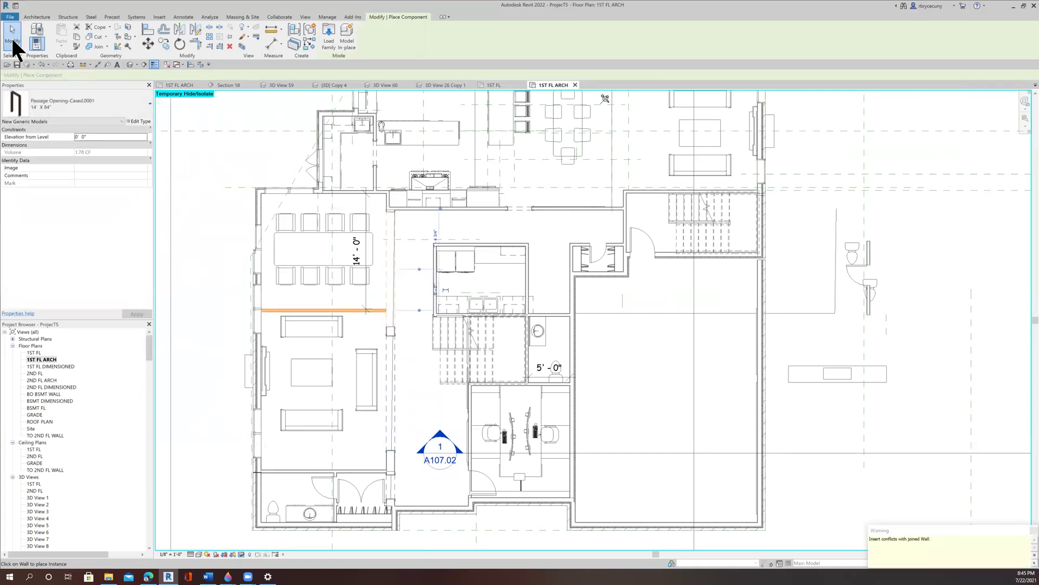
left_click(71, 106)
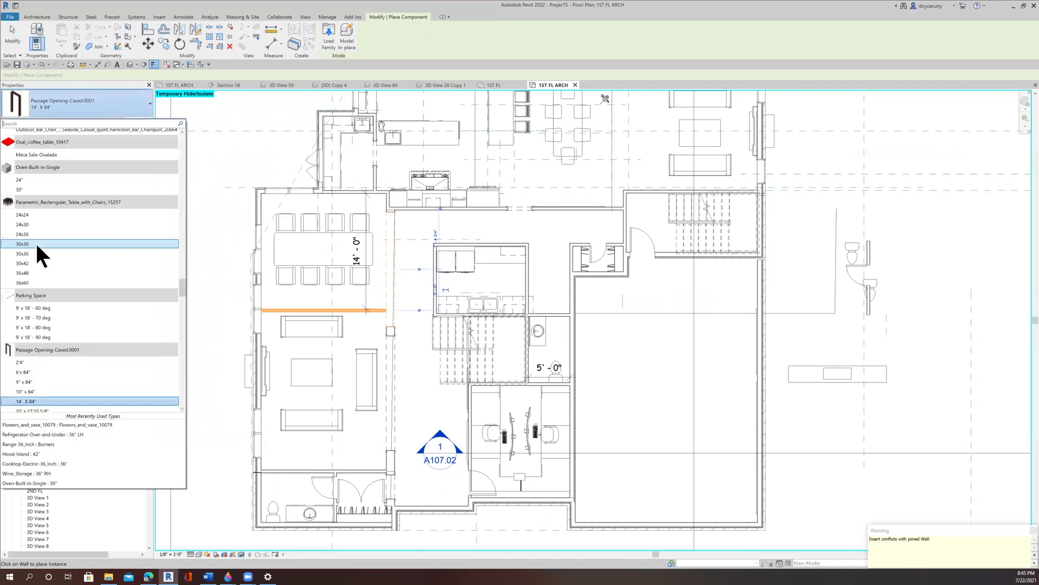
left_click(32, 393)
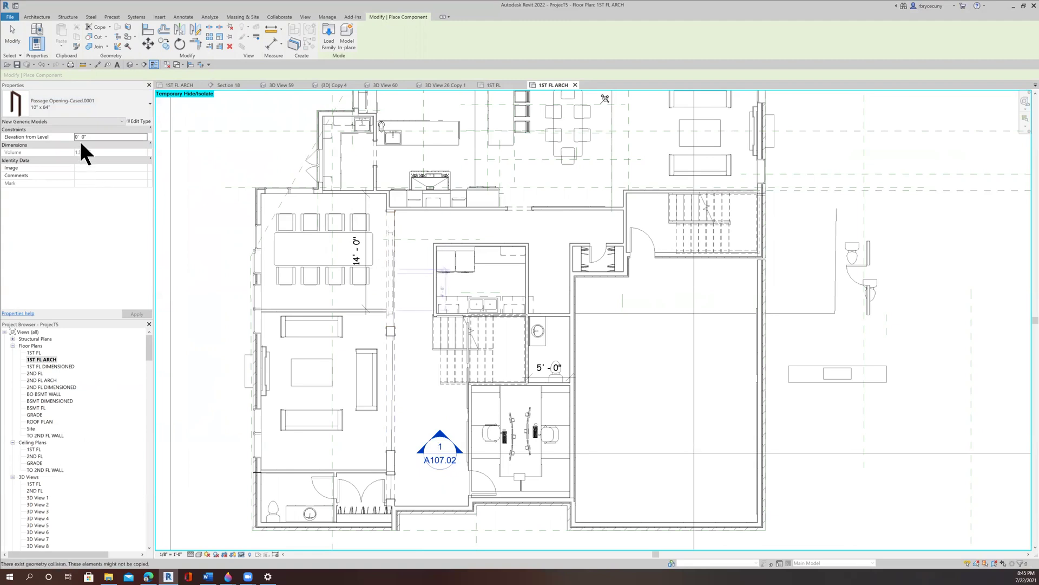
left_click(12, 35)
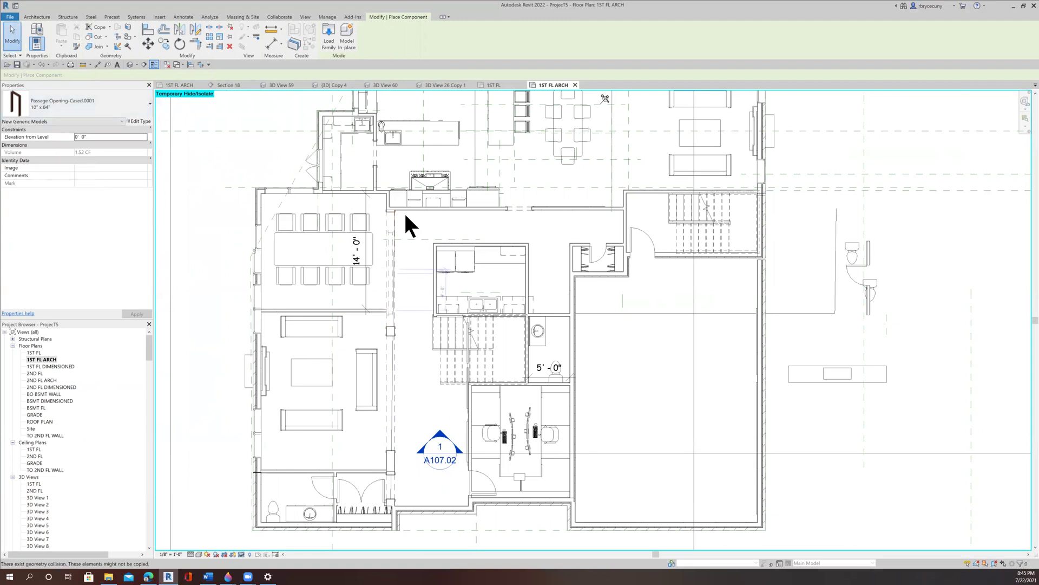
- Change the dining area's cased opening to the 10" x 84" type and nudge it up along the wall, clear of the dividing wall
left_click(385, 262)
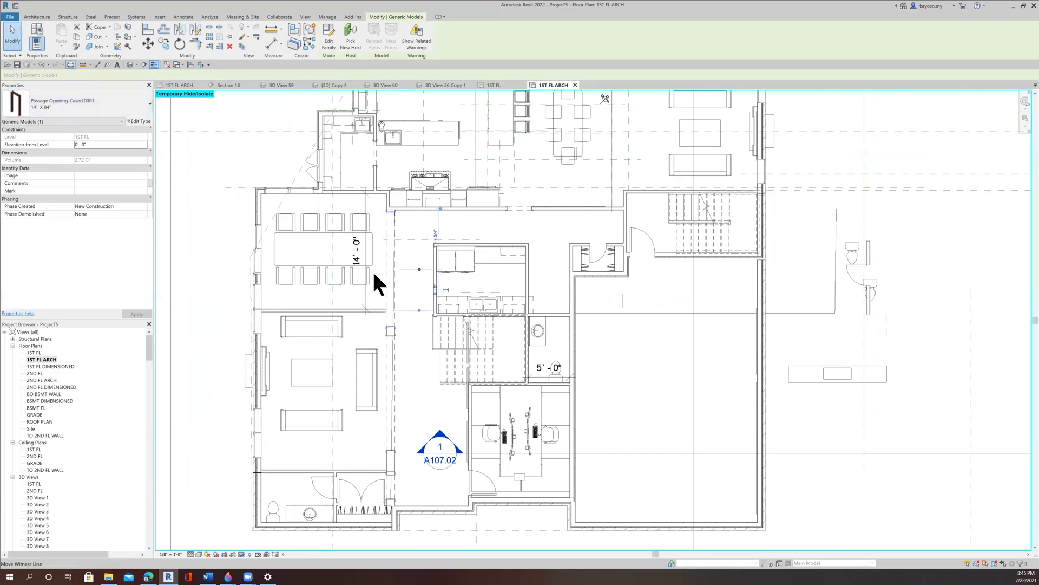
left_click(63, 105)
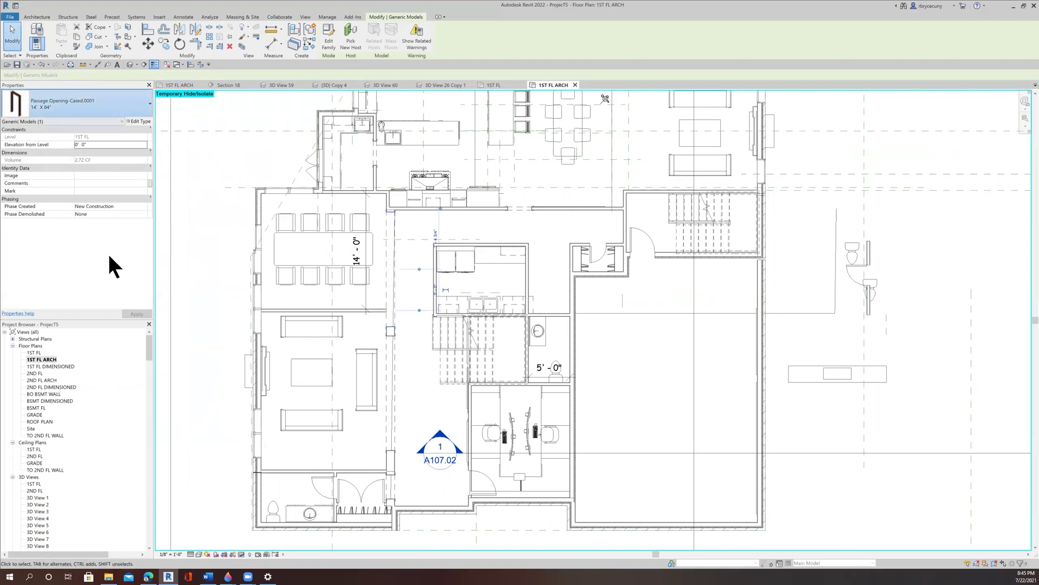
scroll(68, 190, "up", 1)
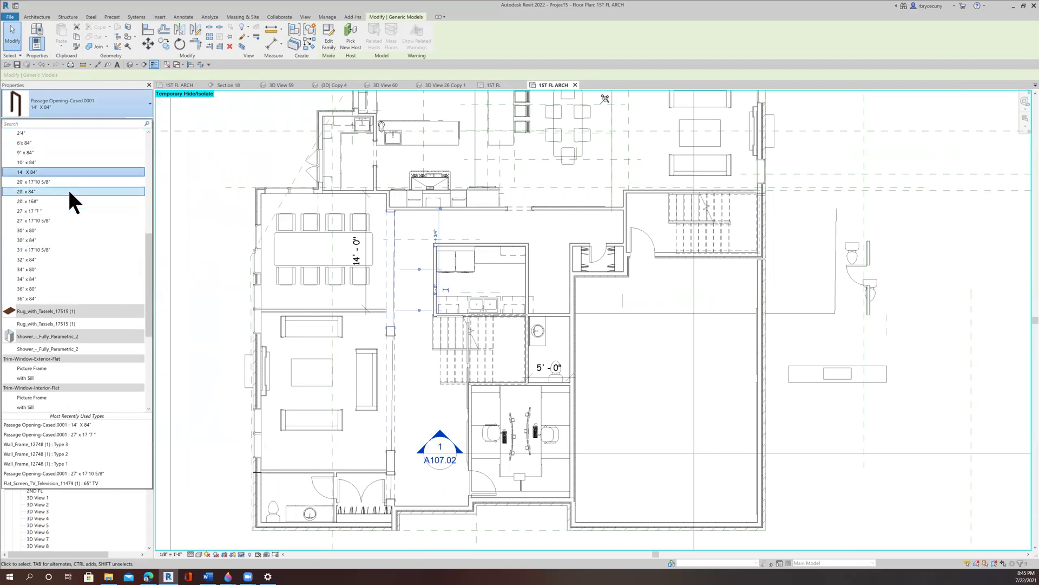
left_click(38, 161)
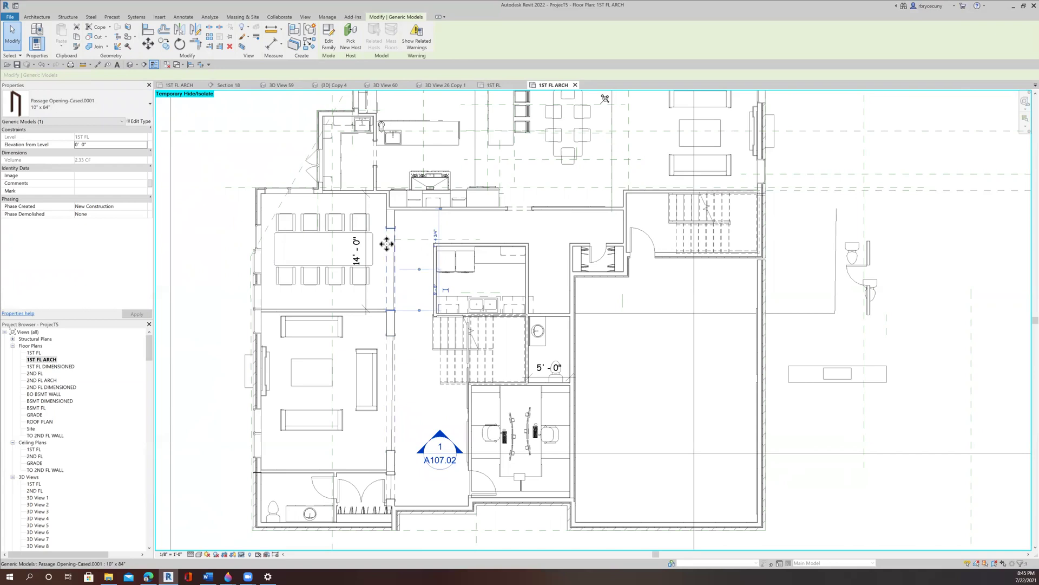
key("Up")
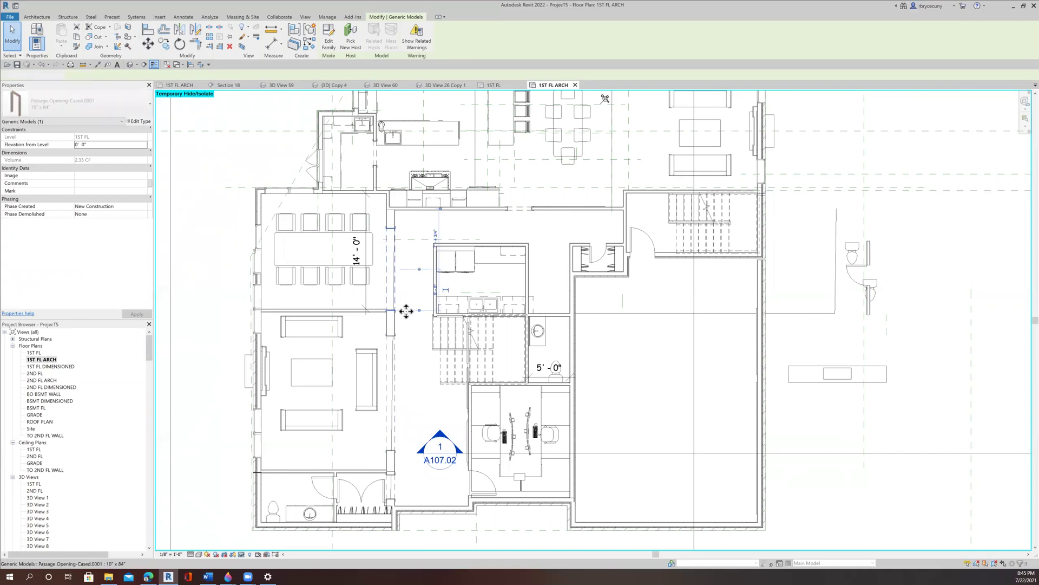
key("Up")
key("Up")
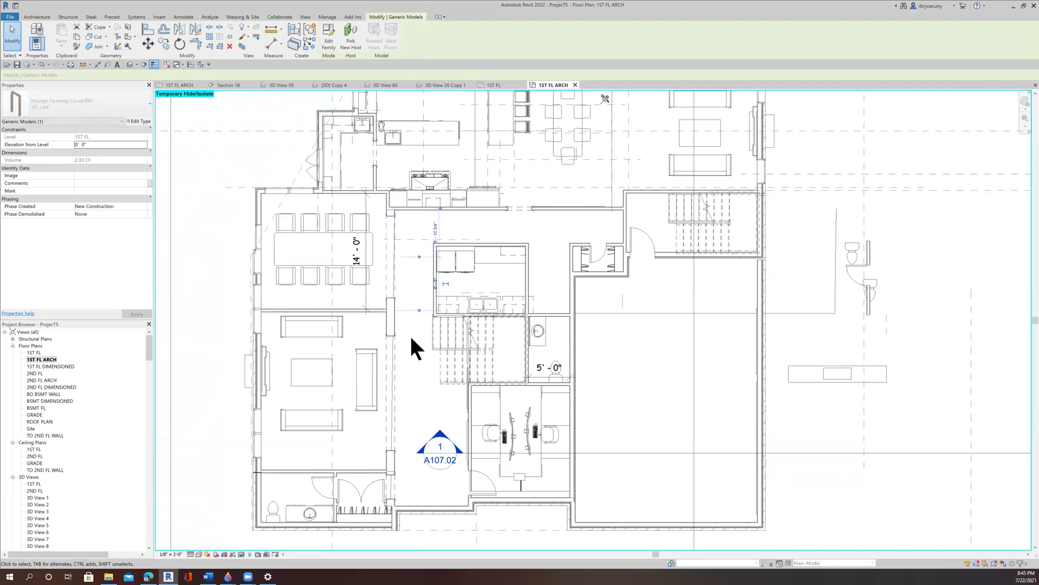
key("Up")
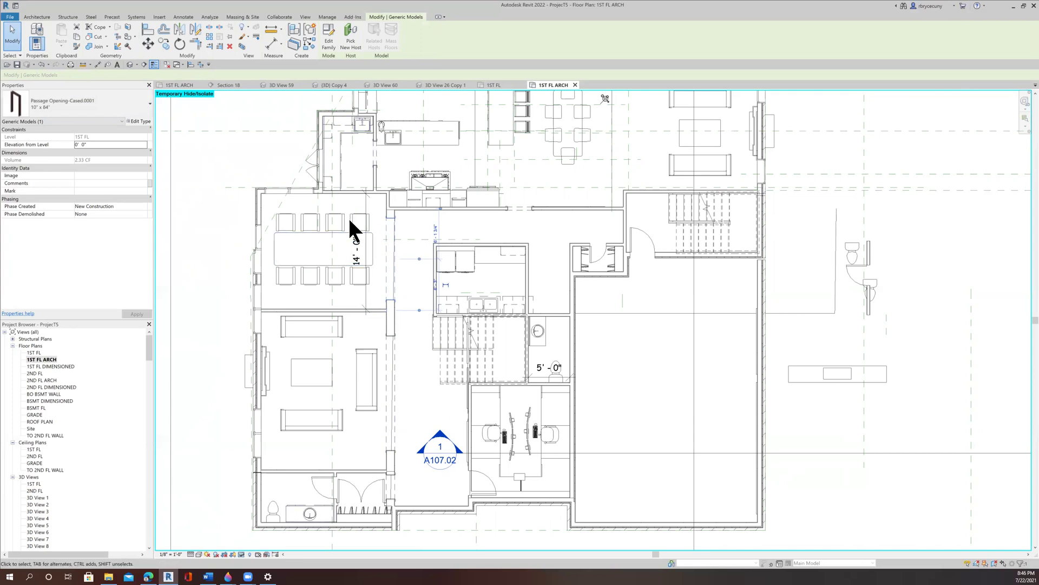
- Place a 36" x 84" cased opening, matching the pantry-kitchen one, in the wall between the pantry and the dining room
scroll(386, 171, "up", 3)
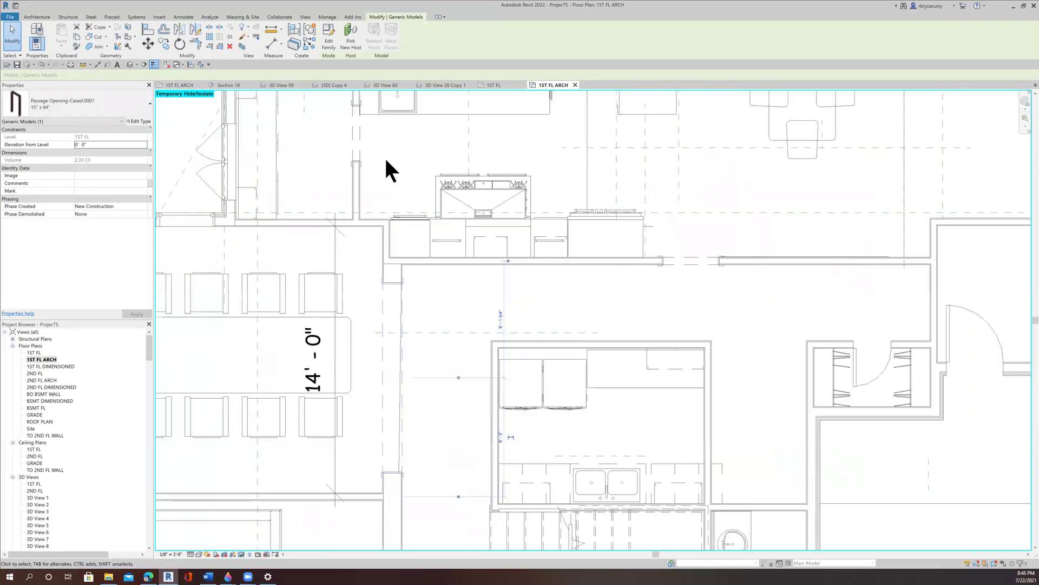
right_click(361, 135)
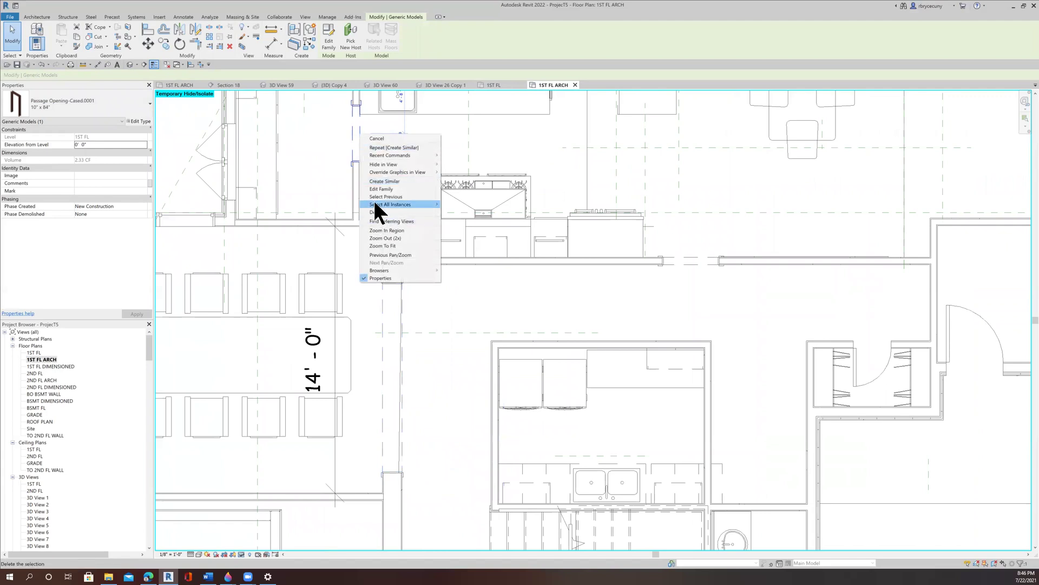
left_click(386, 181)
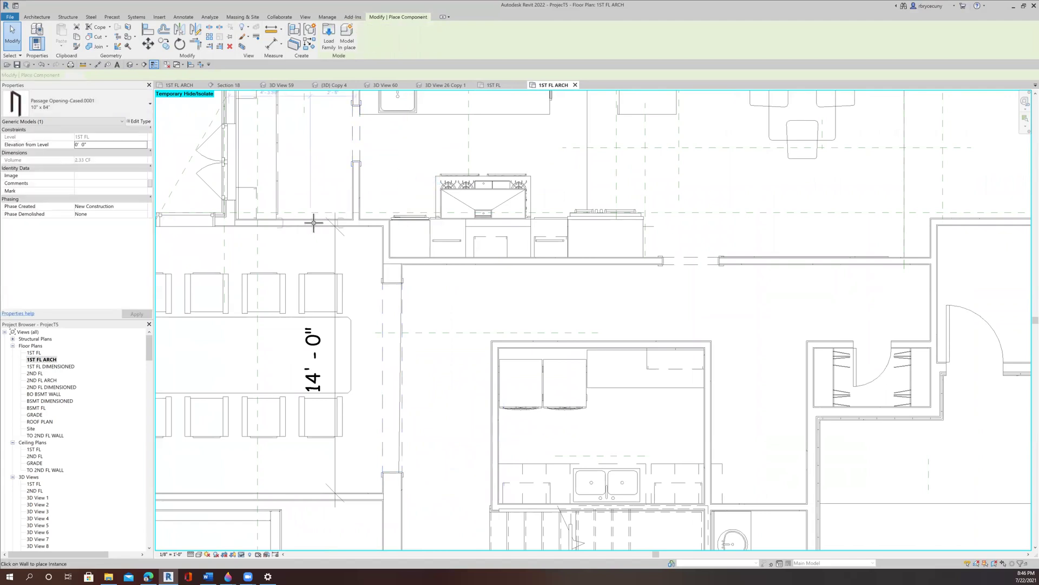
left_click(314, 222)
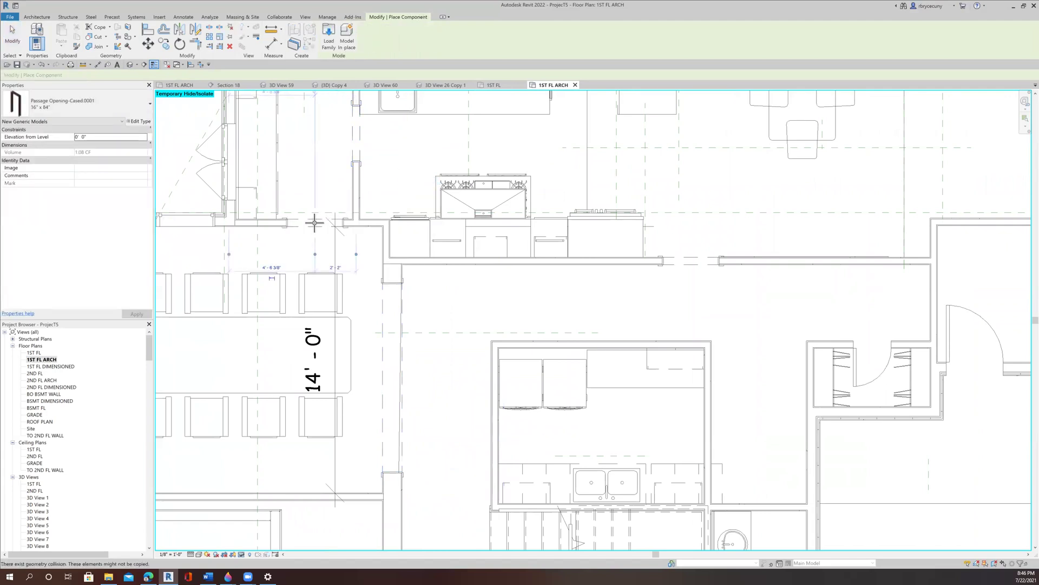
scroll(314, 222, "down", 5)
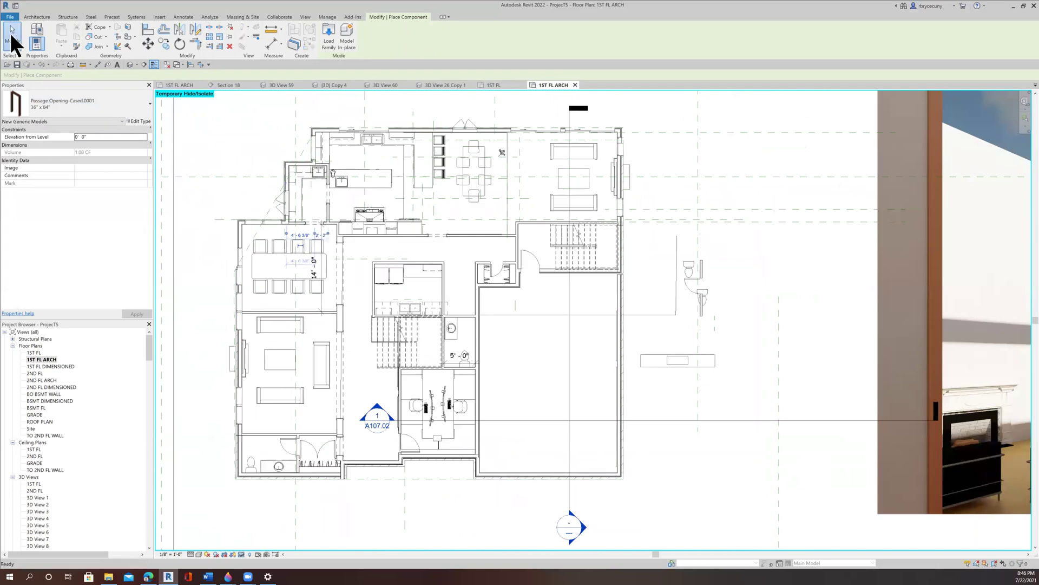
left_click(13, 33)
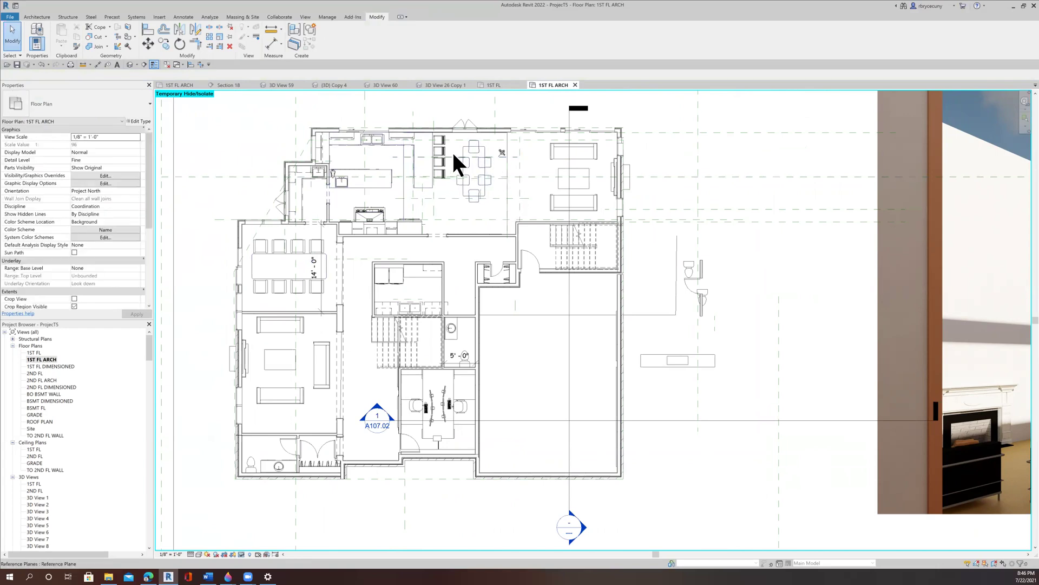
- Measure from the counter edge beside the bar stools to the fireplace wall with an aligned dimension, and remove the dimension
scroll(453, 154, "up", 2)
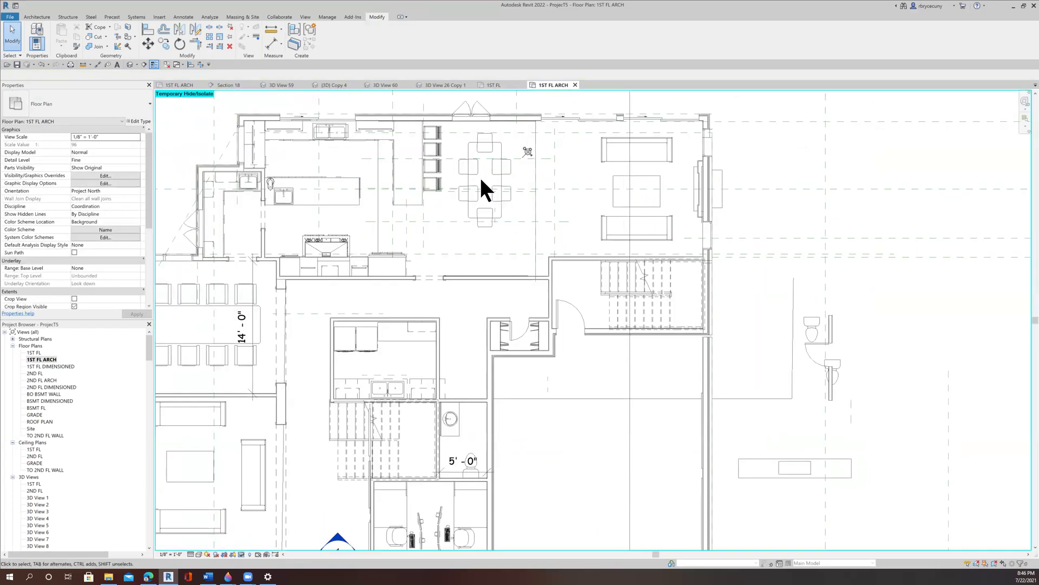
left_click(97, 64)
left_click(699, 207)
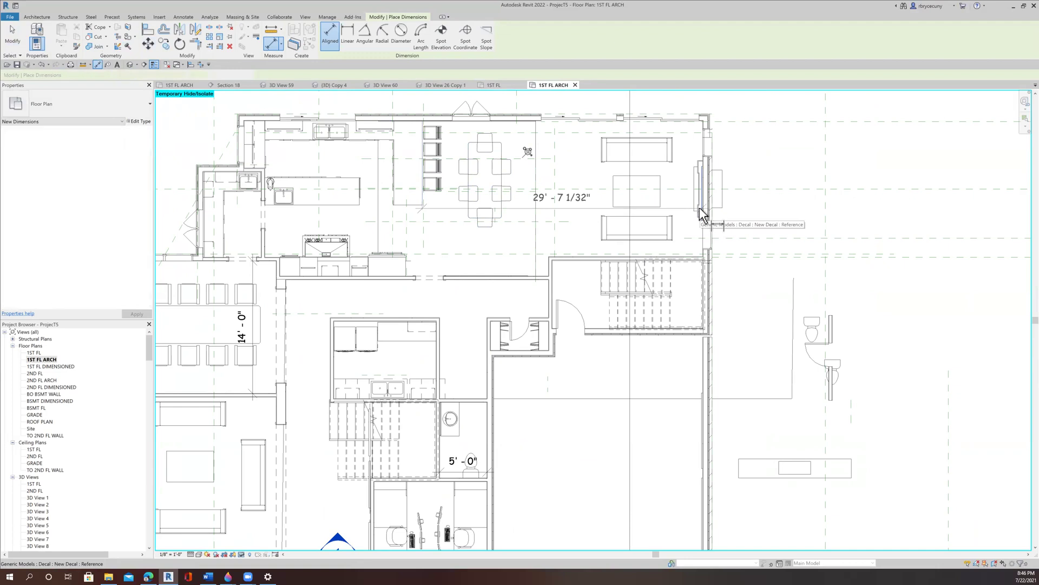
left_click(751, 217)
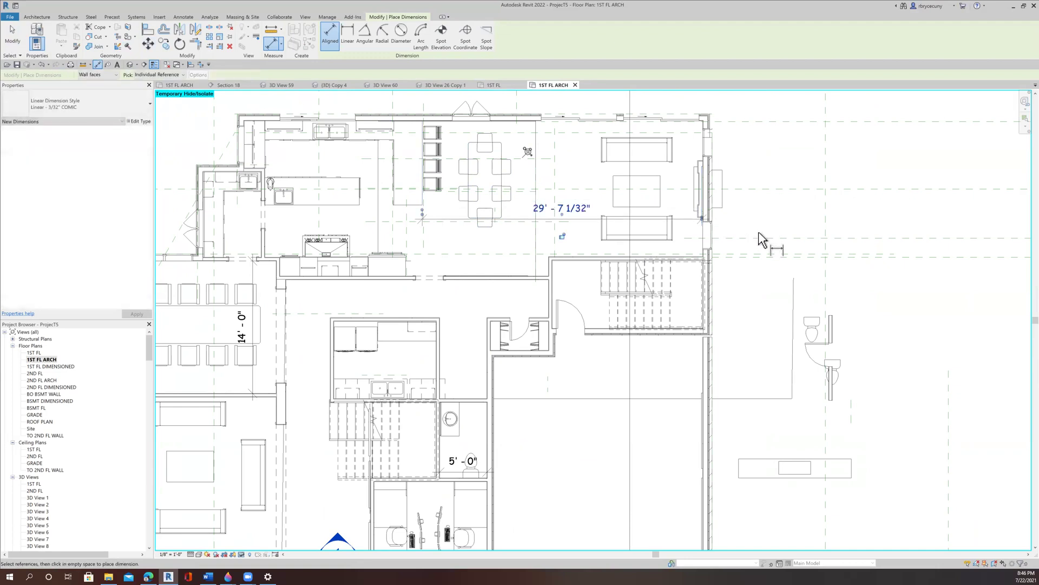
key("Escape")
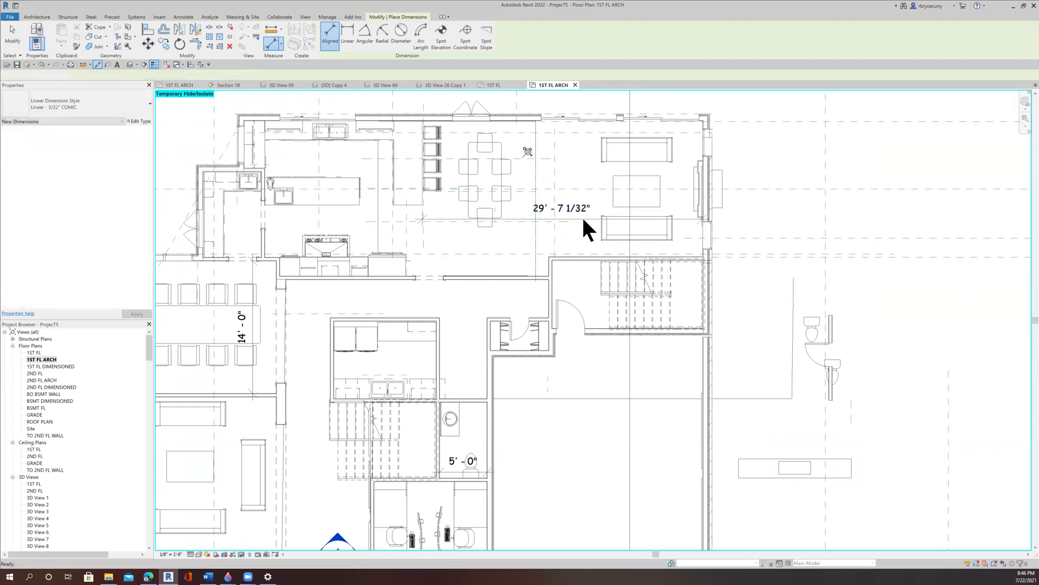
key("Escape")
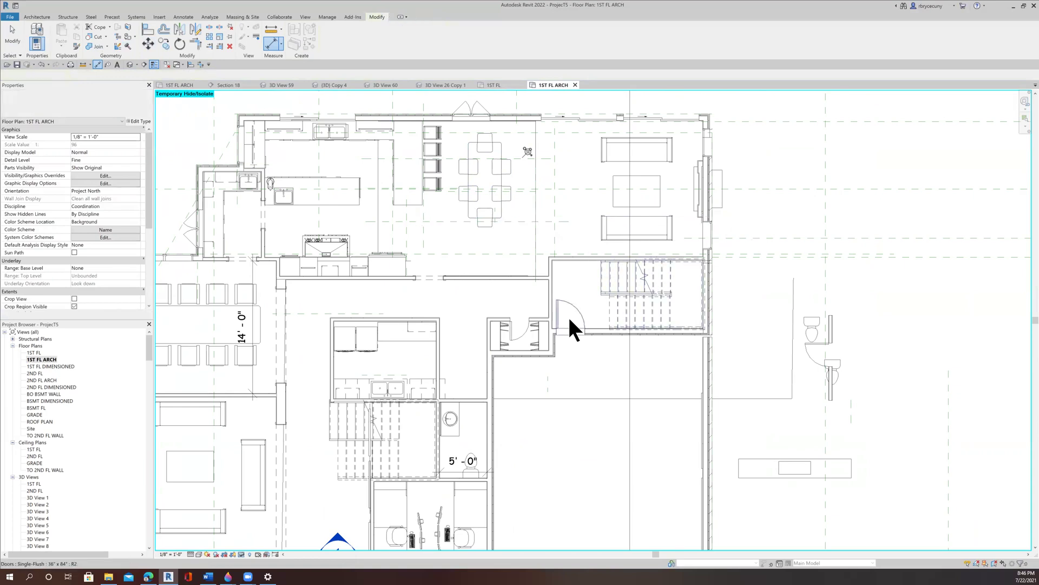
- Nudge the 36" x 84" cased opening between the kitchen side and the hallway to the right along its wall
scroll(549, 367, "down", 2)
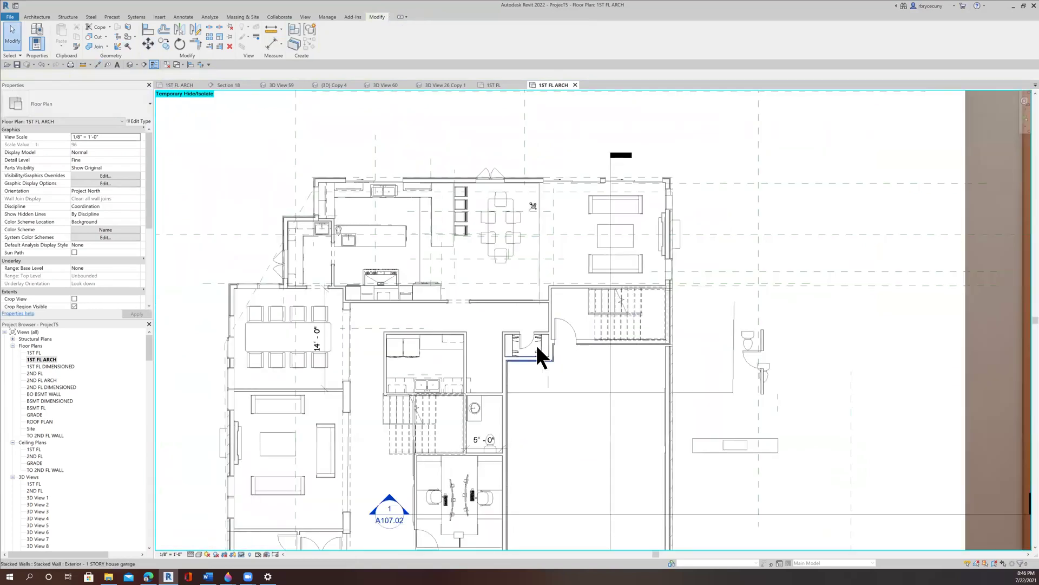
scroll(400, 323, "down", 2)
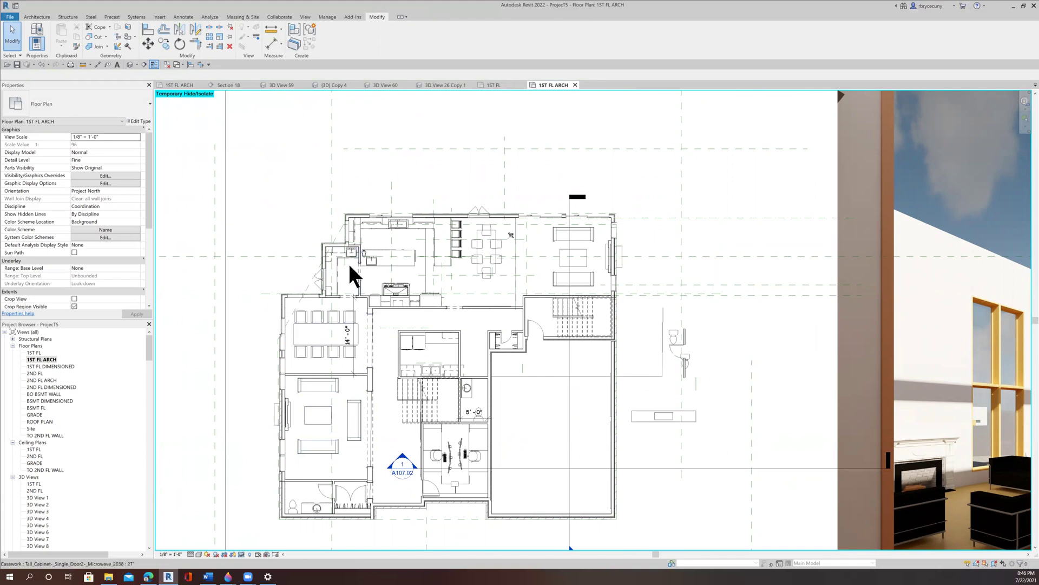
left_click(323, 329)
scroll(456, 306, "up", 2)
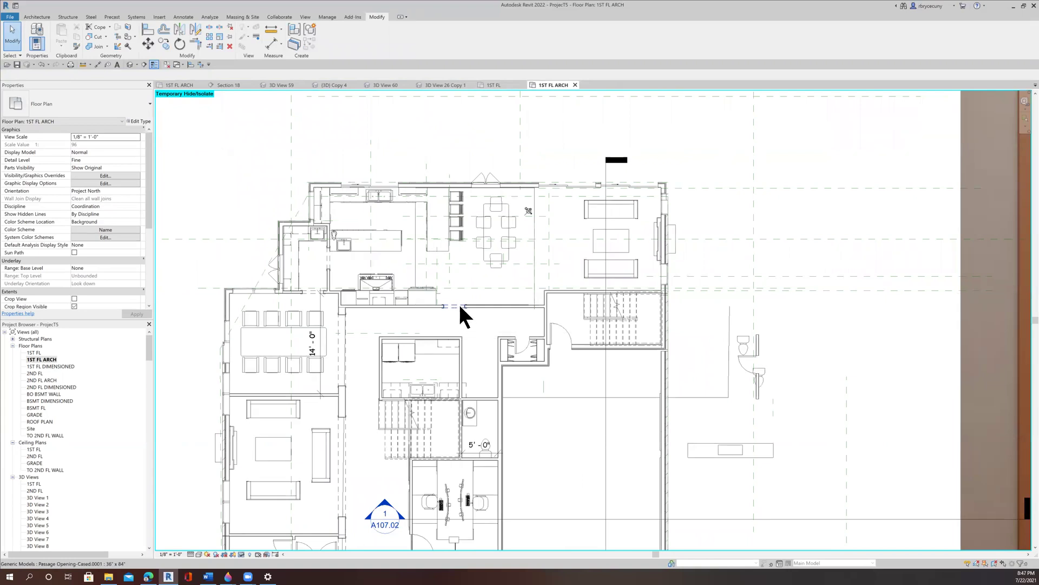
left_click(460, 306)
key("Right")
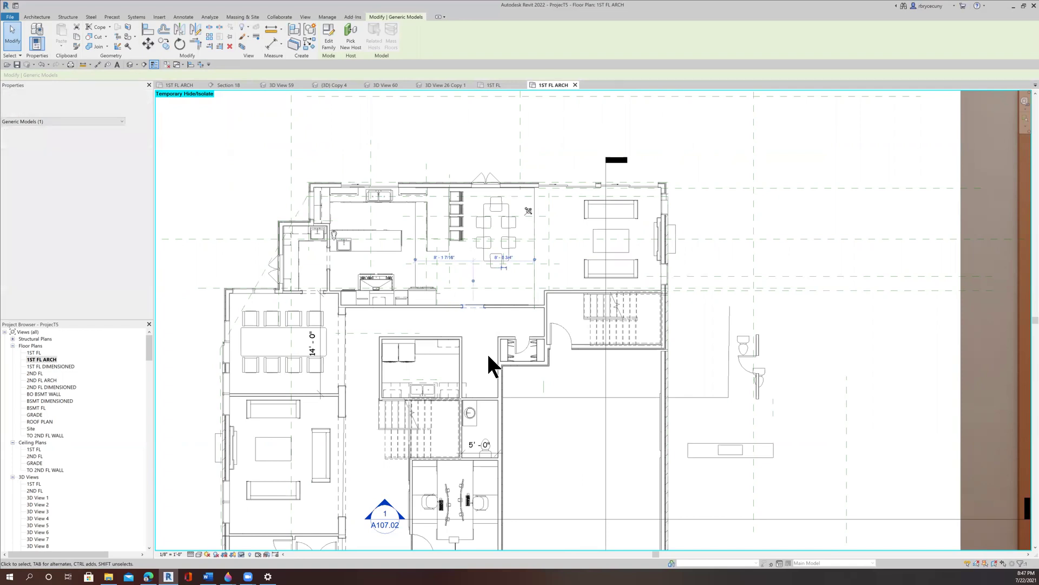
key("Right")
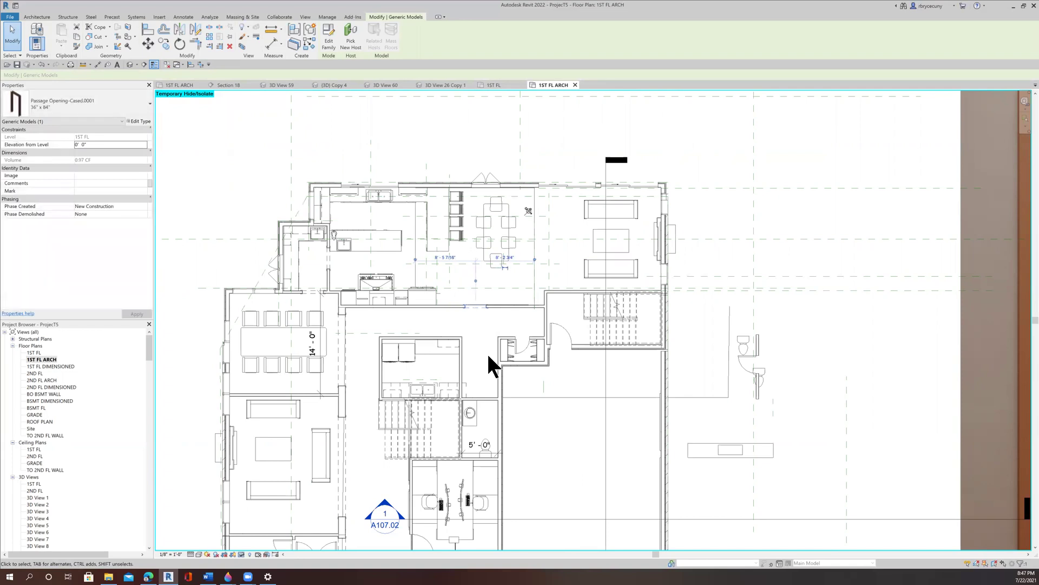
- Extend the laundry room's right-hand wall up across the hallway to meet the kitchen's rear wall
scroll(489, 356, "up", 2)
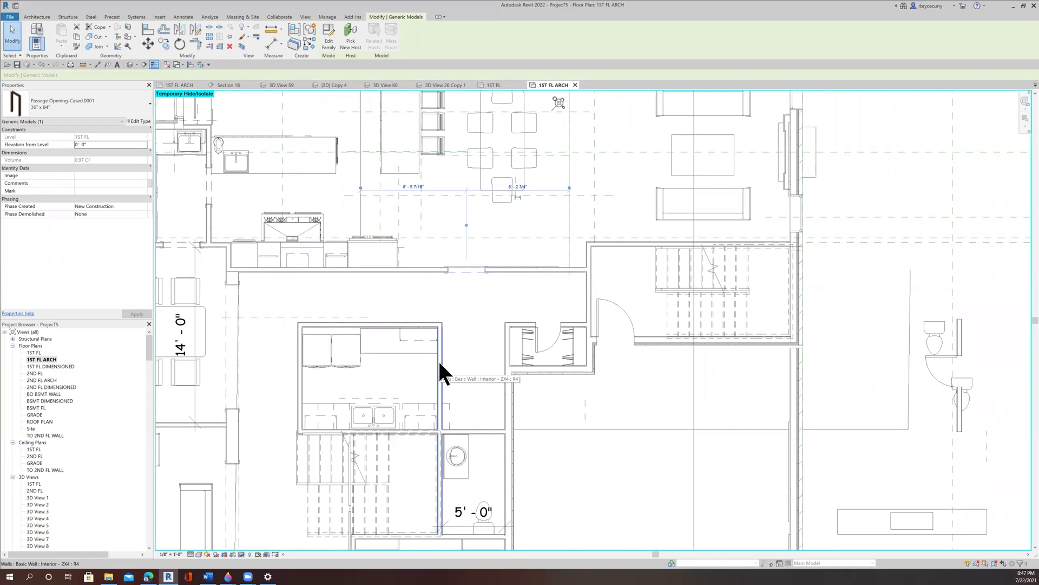
left_click(439, 364)
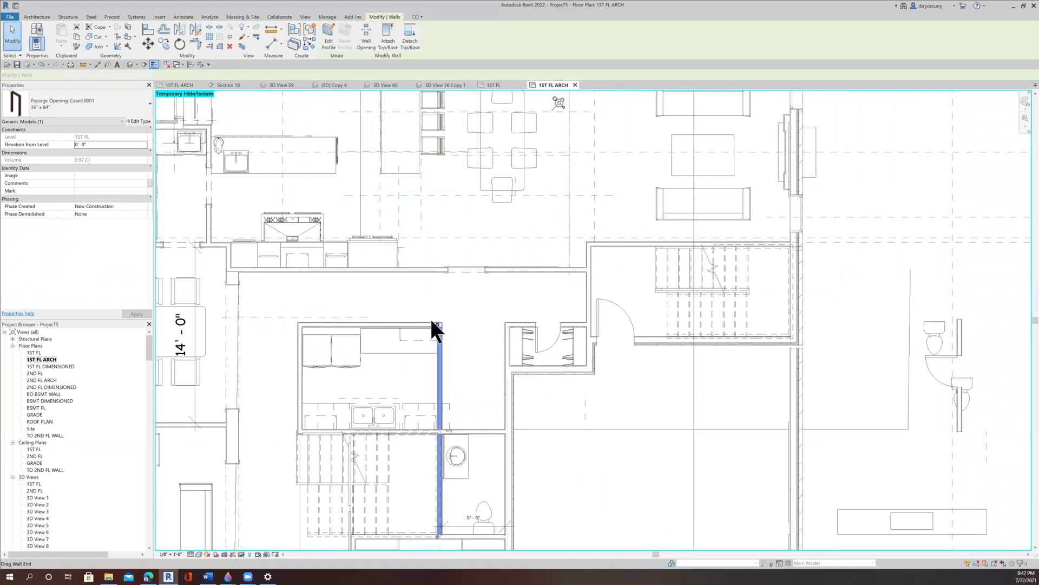
left_click_drag(438, 323, 439, 270)
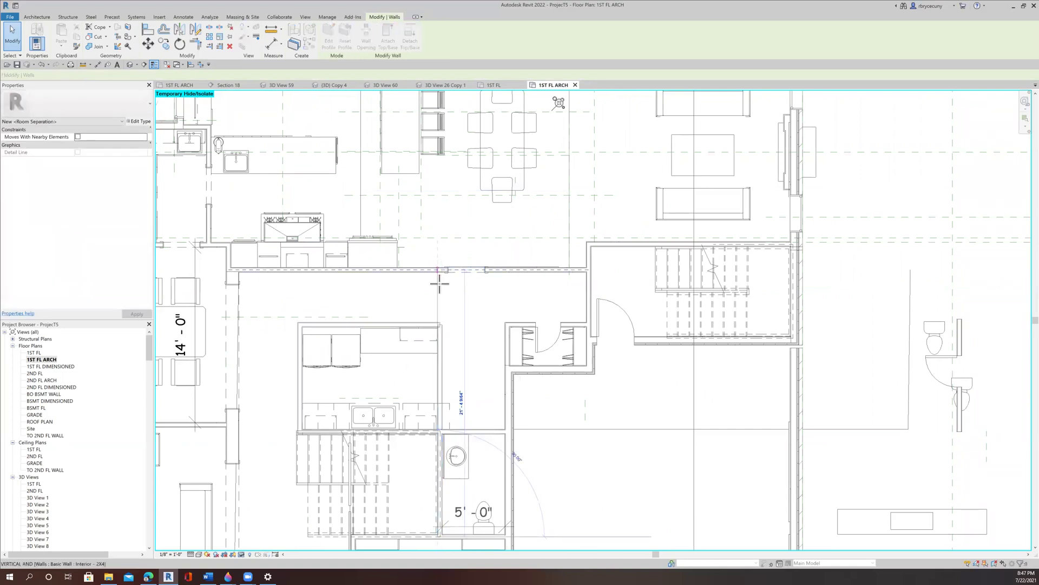
- Split the wall between the hallway and the staircase, and trim its upper piece into a corner with the kitchen's rear wall
left_click(209, 28)
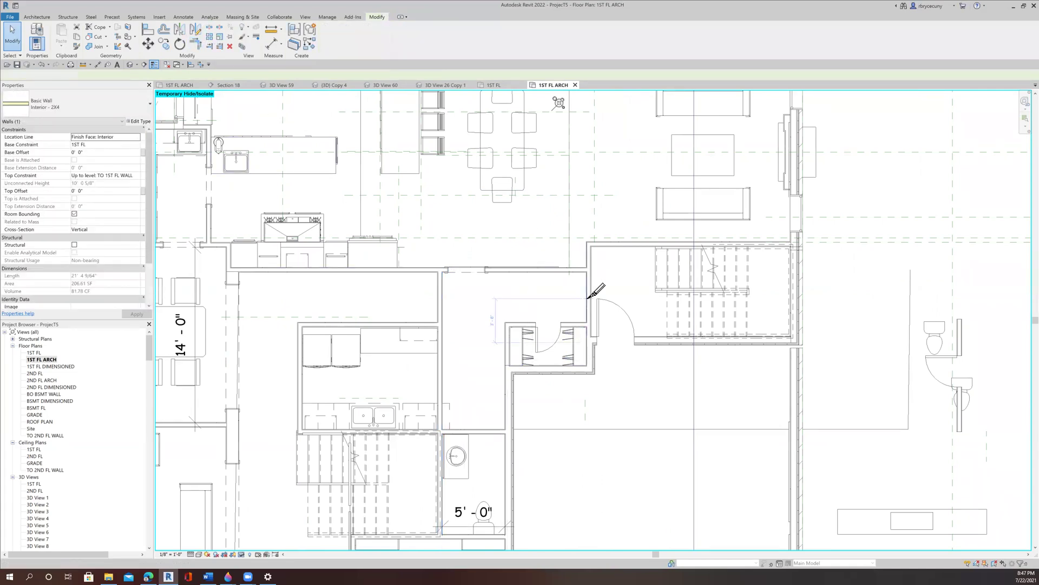
left_click(190, 46)
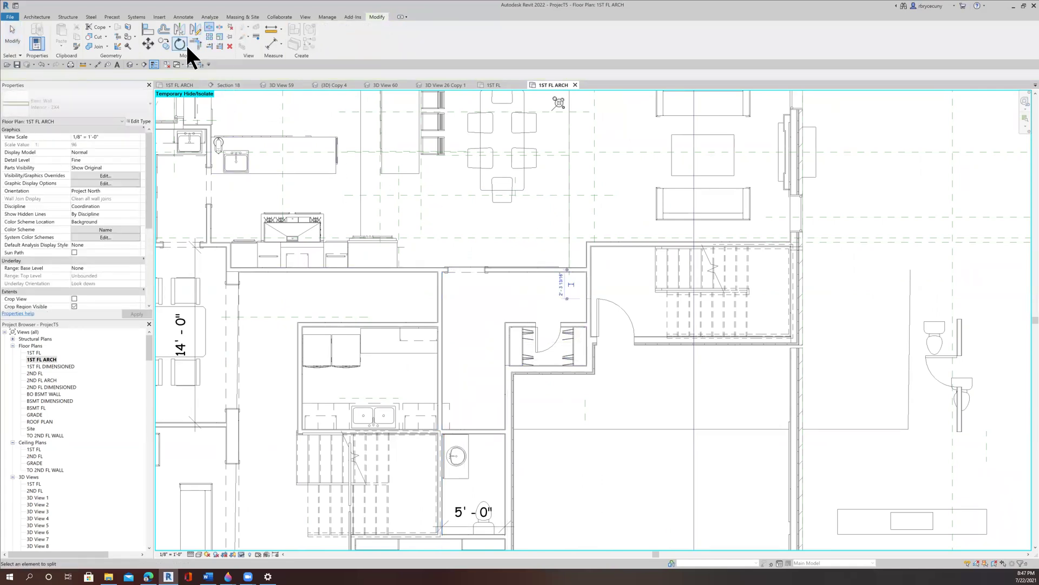
left_click(199, 44)
left_click(583, 272)
left_click(583, 249)
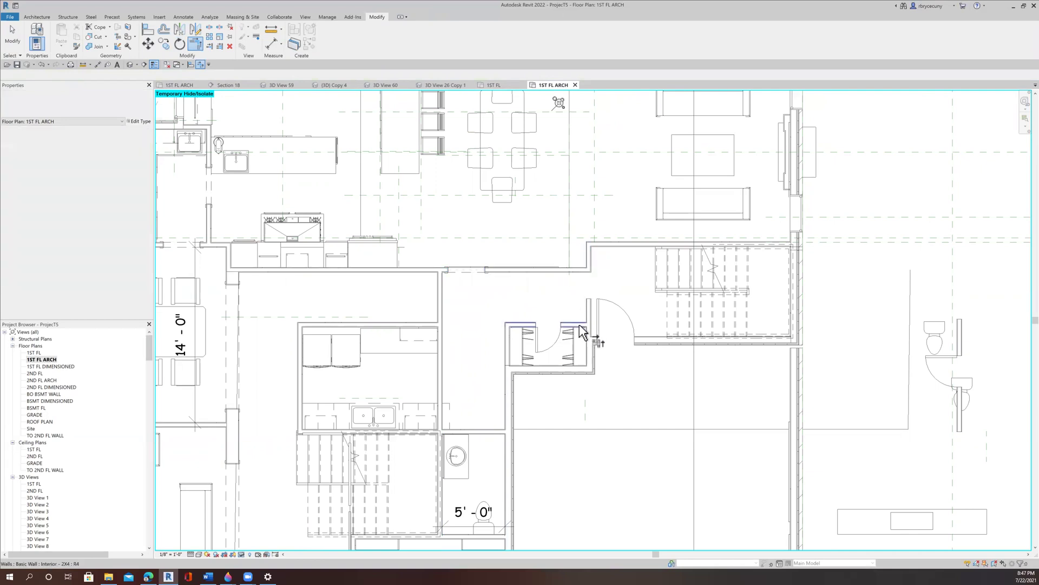
- Trim the remaining lower piece of the split wall into a corner with the closet's front wall
left_click(579, 323)
scroll(586, 338, "up", 3)
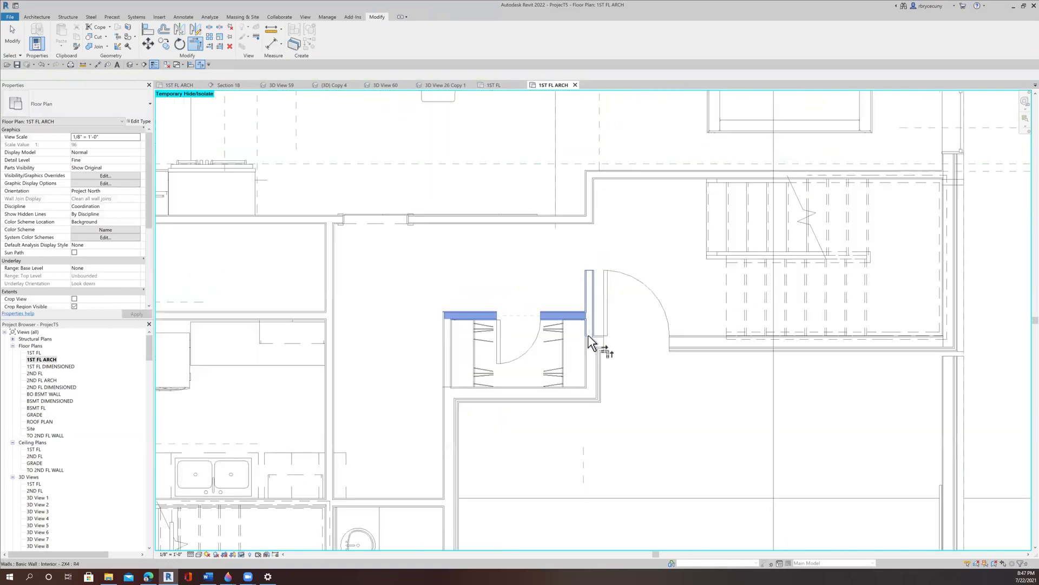
scroll(588, 334, "up", 3)
left_click(559, 339)
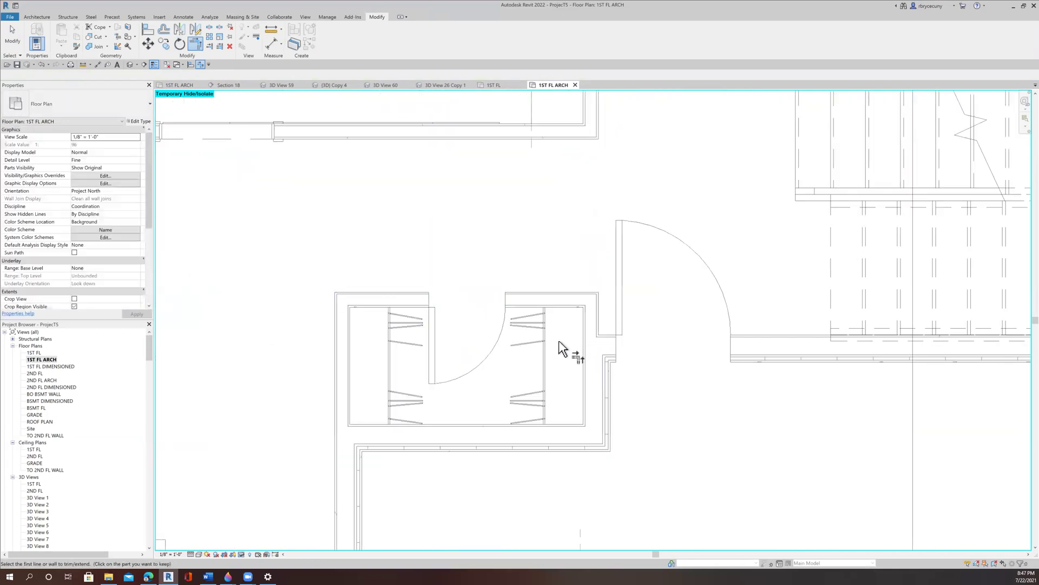
- Draw an Interior 2X4 wall, similar to the powder room's rear wall, across the hallway just above it, from the laundry wall to the garage-side wall
scroll(561, 340, "down", 5)
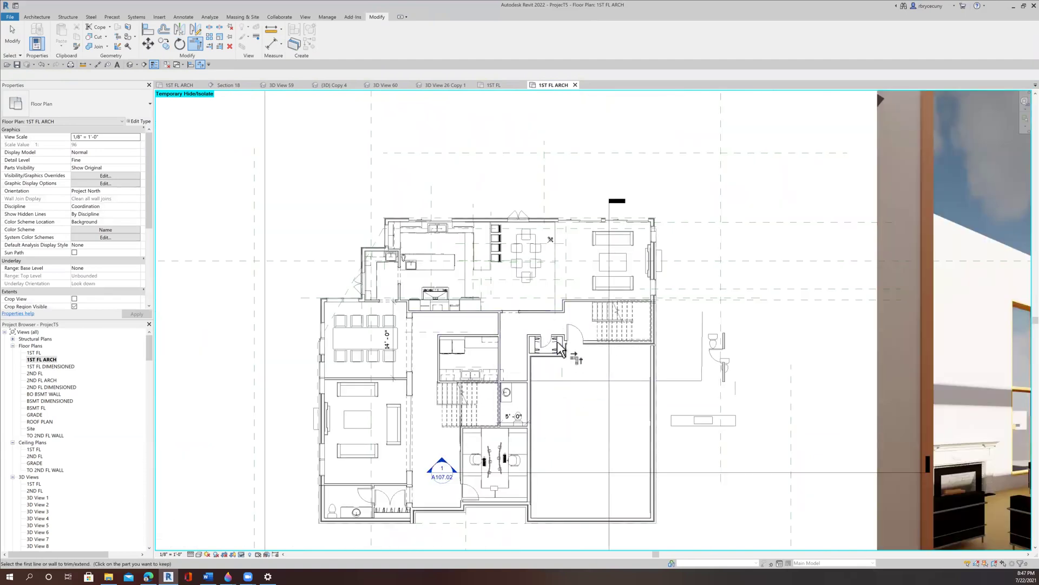
scroll(509, 375, "up", 3)
scroll(509, 375, "up", 4)
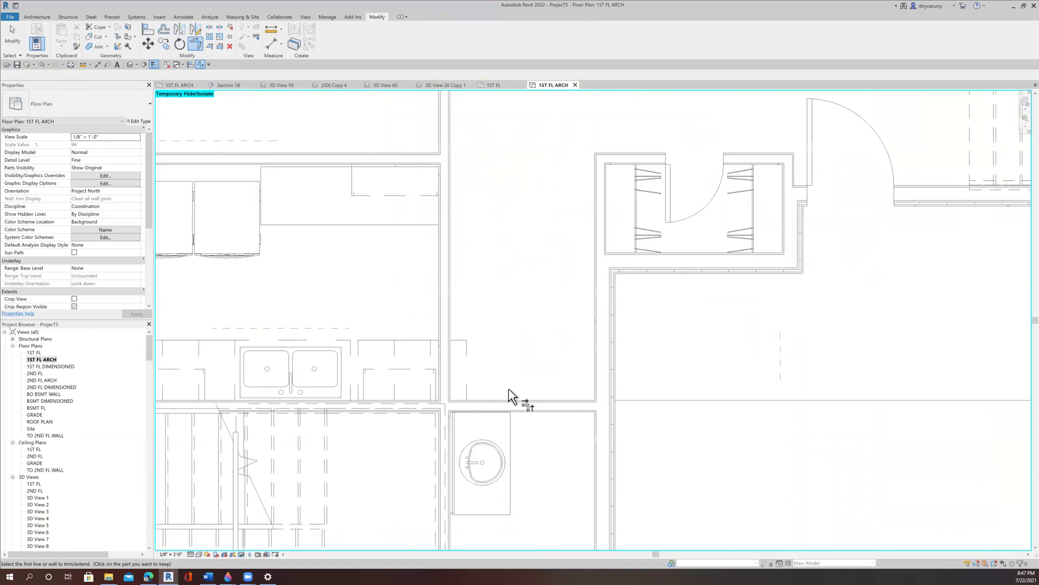
left_click(11, 36)
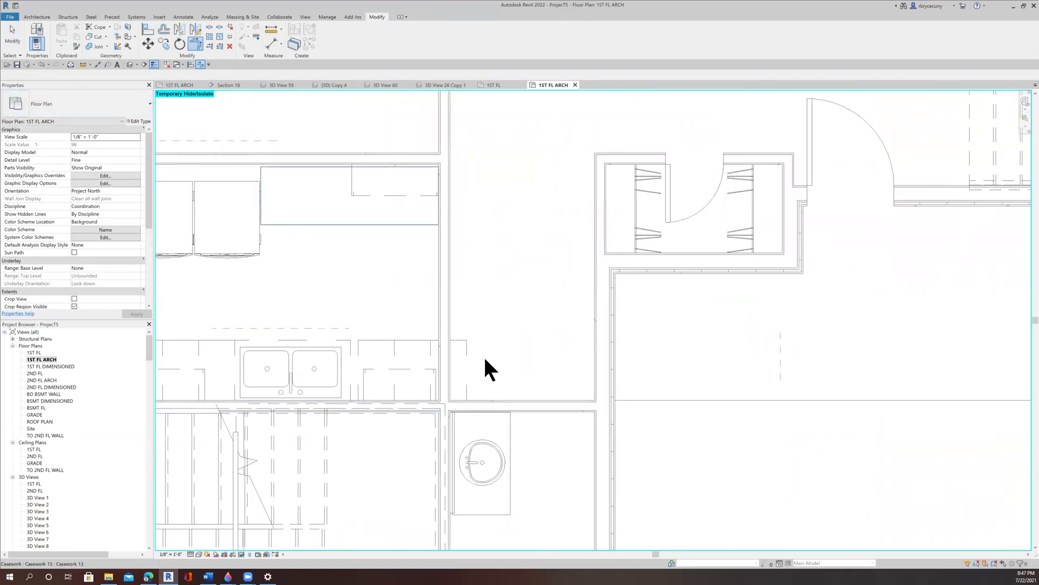
left_click(565, 410)
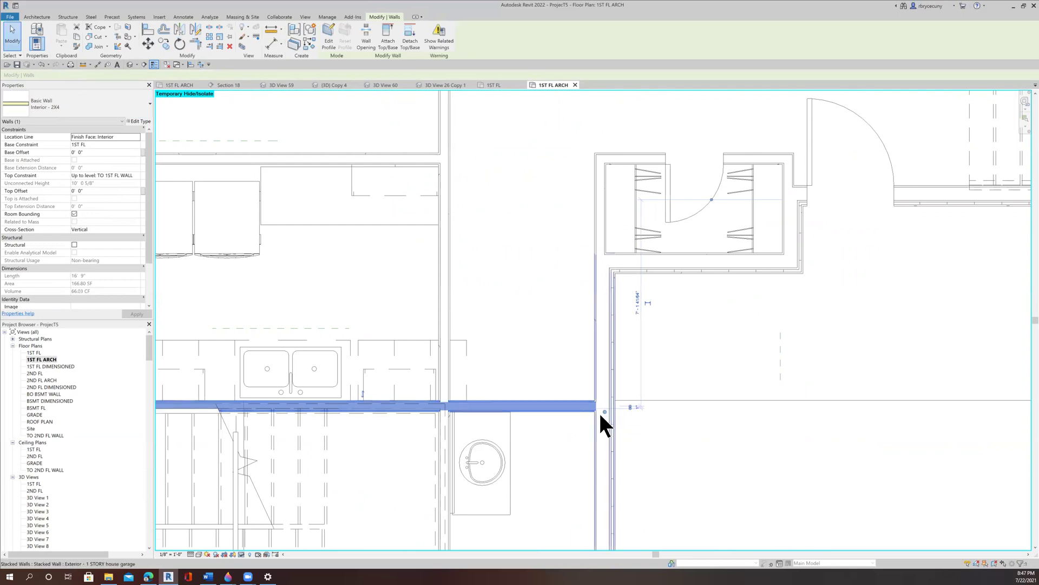
right_click(569, 407)
left_click(593, 308)
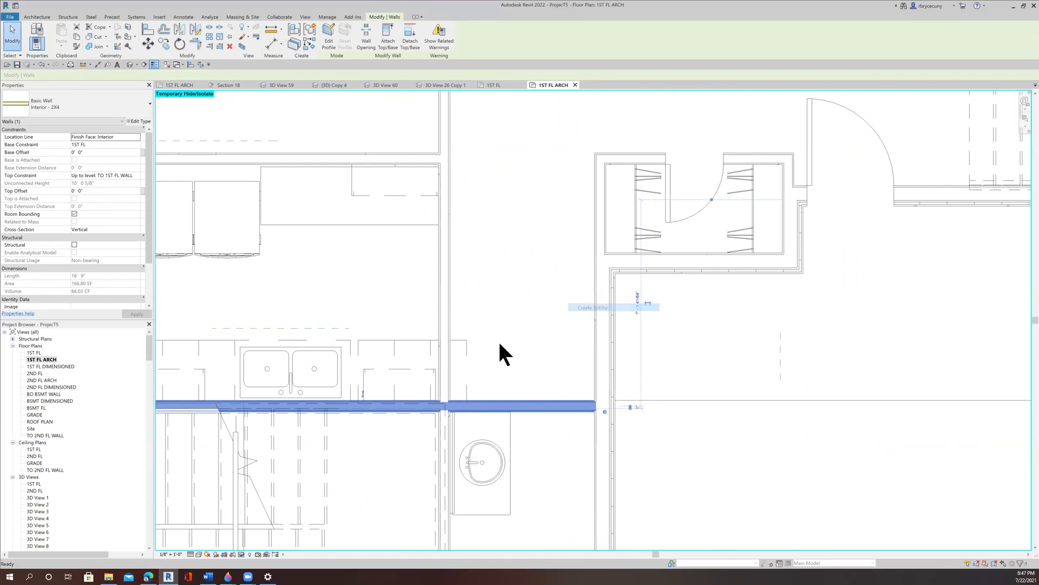
left_click(456, 337)
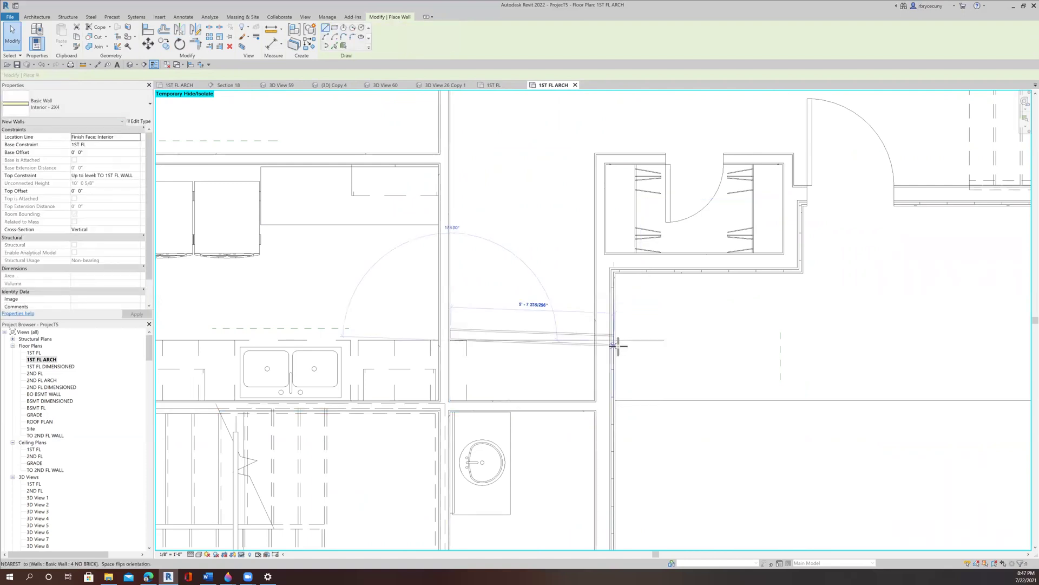
left_click(596, 337)
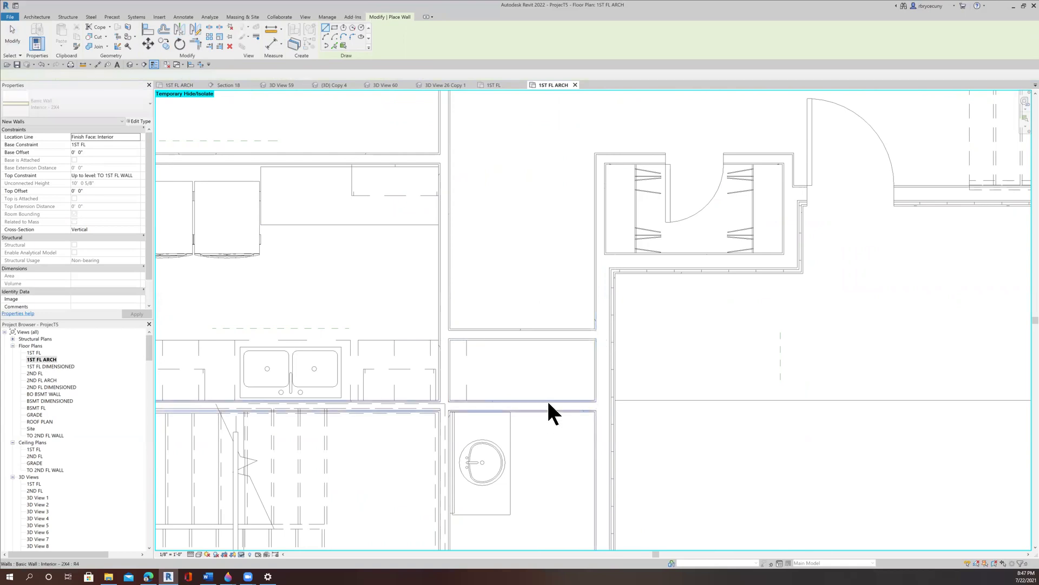
key("Escape")
key("Escape")
- Shorten the powder room's old rear wall back to the laundry room corner, and delete the 15" drawer end cabinet crossing the laundry wall
left_click(589, 406)
left_click_drag(602, 413, 441, 406)
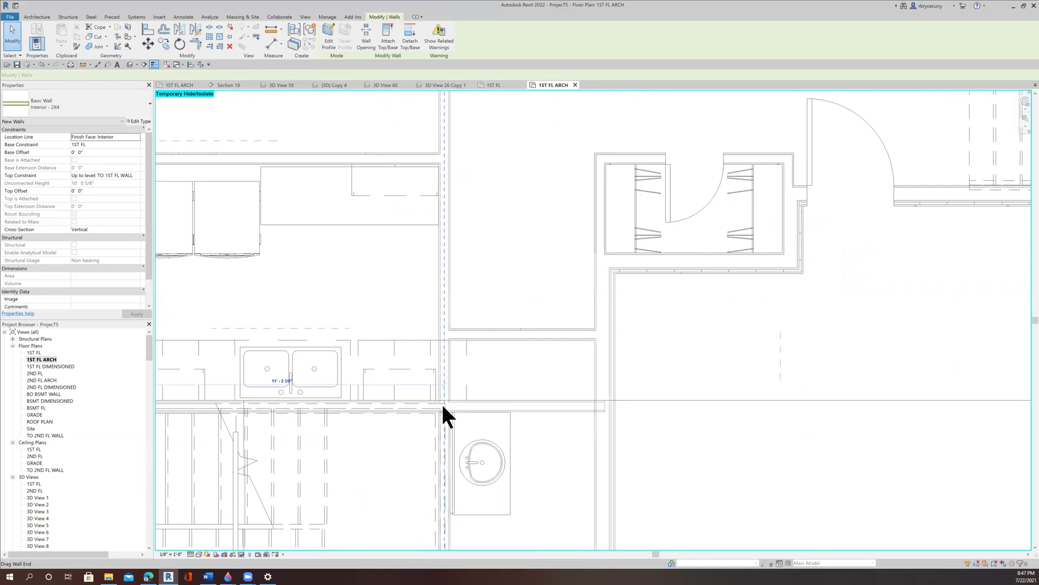
left_click(464, 357)
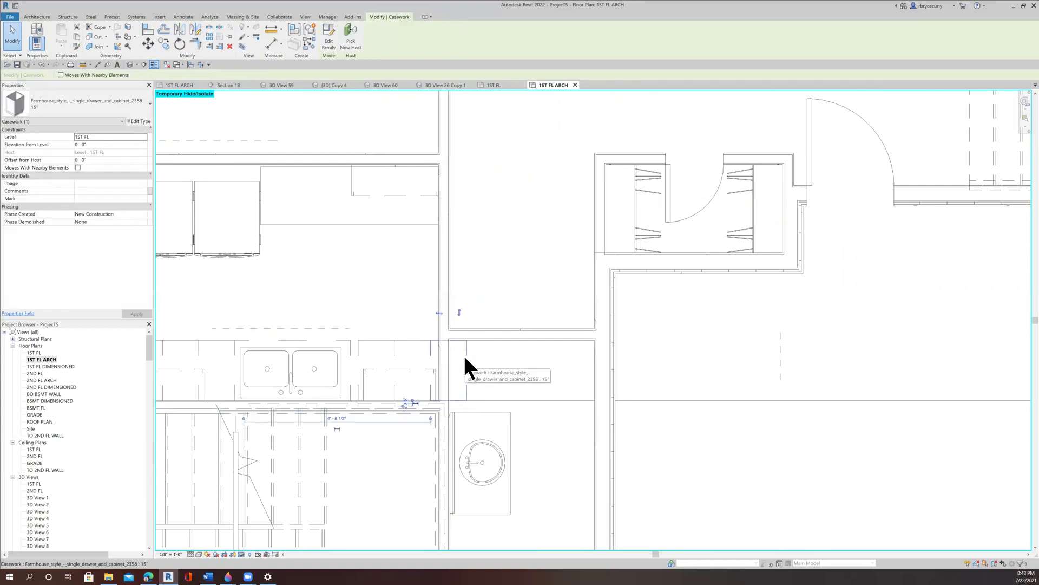
left_click(474, 370)
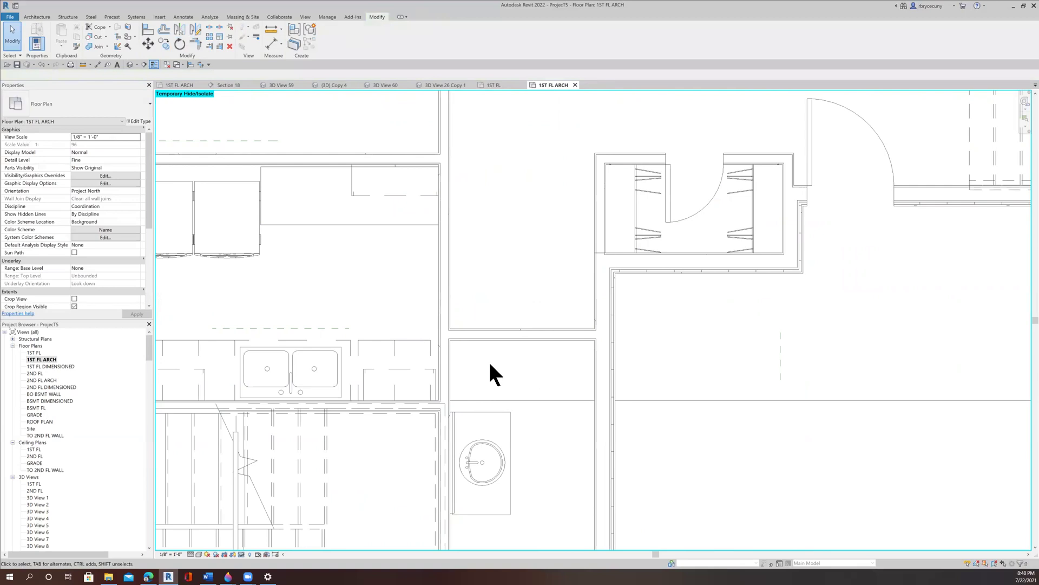
- Align the upper face of the new powder room wall with the front edge of the laundry sink cabinets
left_click(147, 30)
left_click(403, 340)
left_click(466, 328)
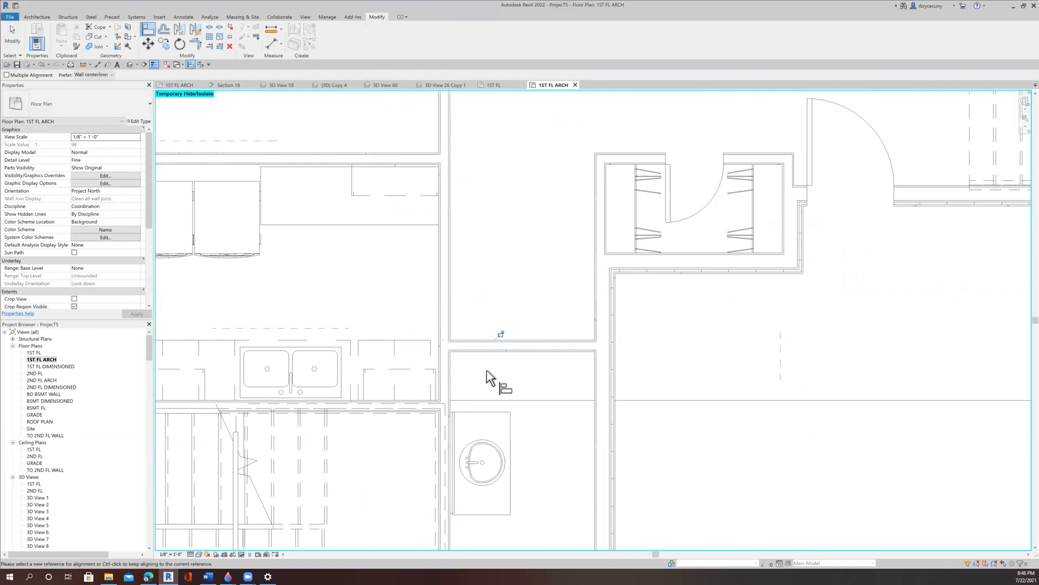
scroll(486, 370, "down", 4)
key("Escape")
key("Escape")
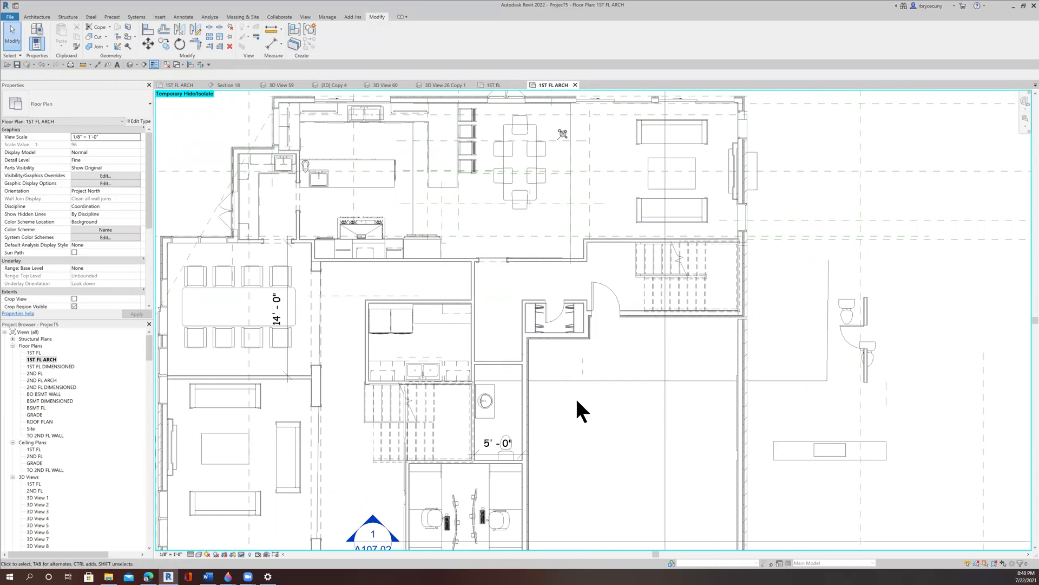
scroll(575, 395, "down", 1)
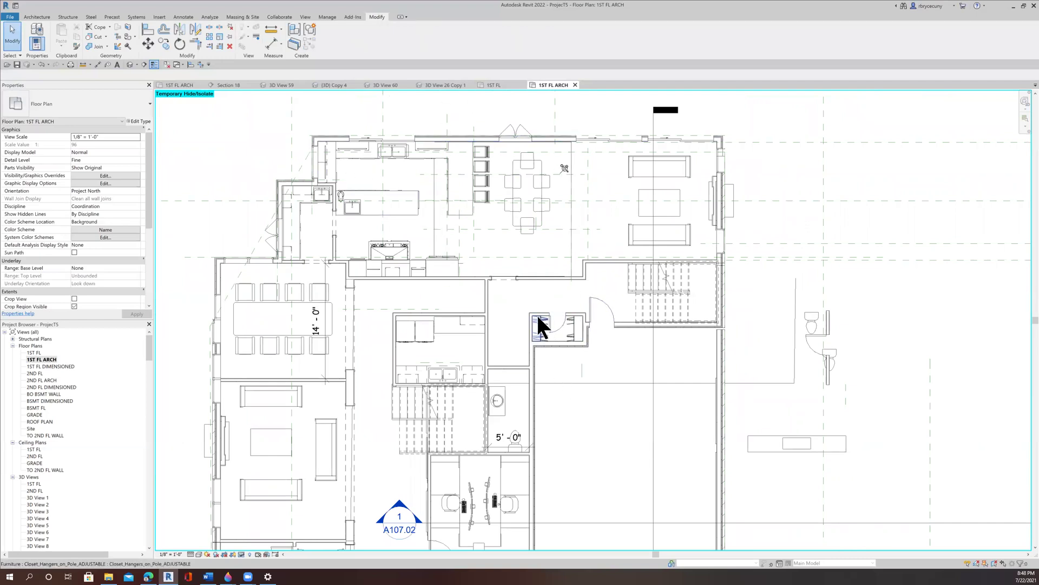
scroll(553, 333, "down", 2)
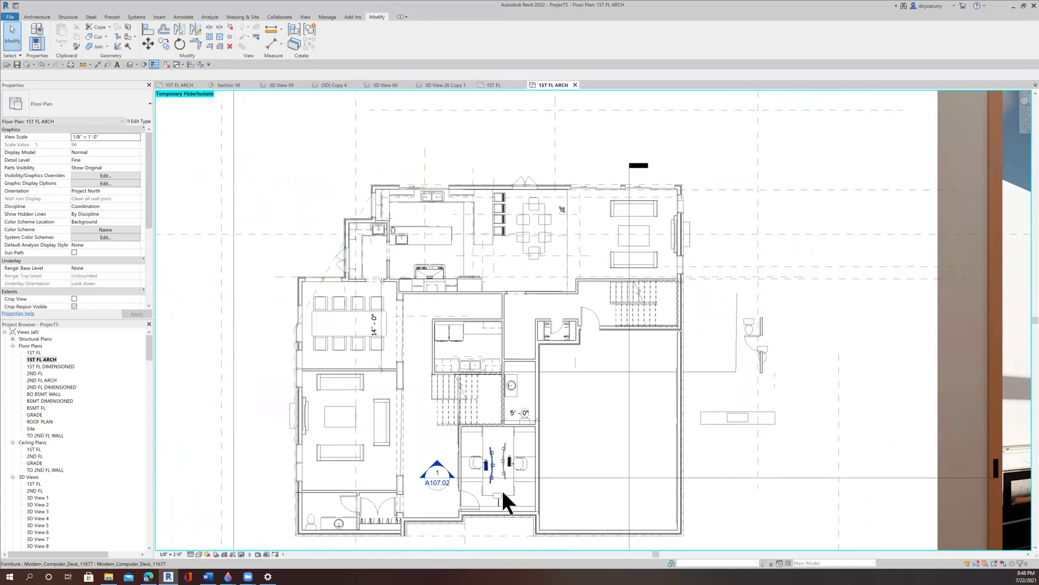
scroll(433, 237, "up", 2)
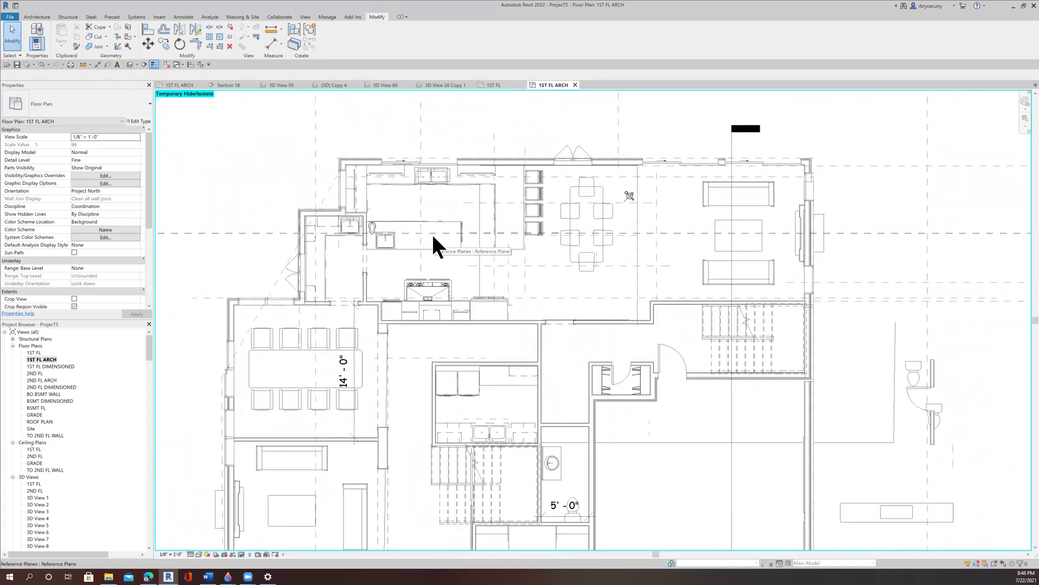